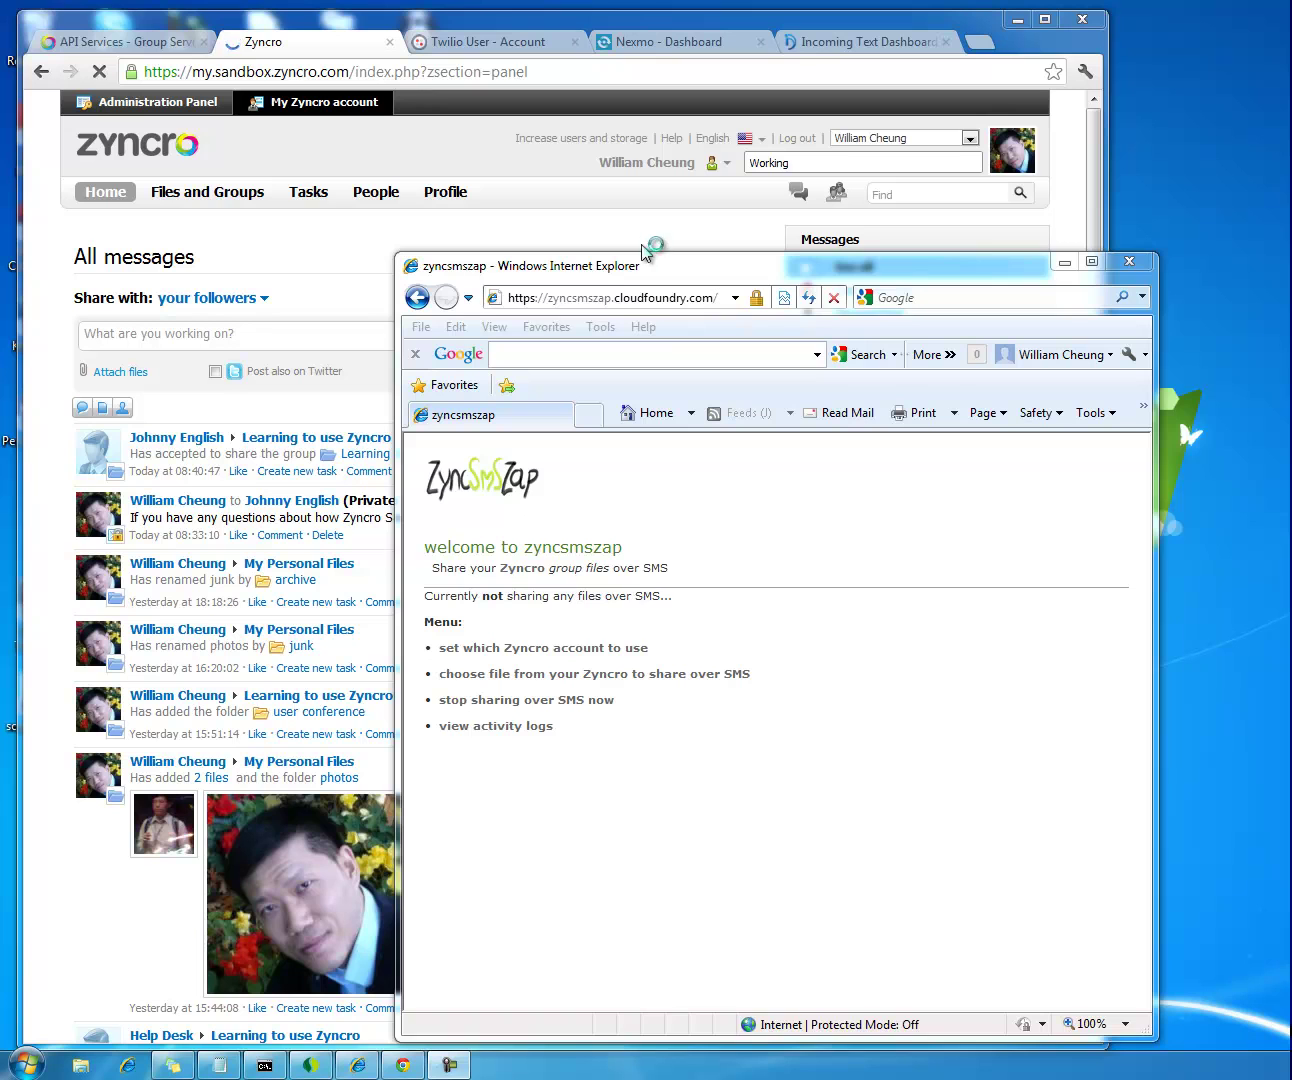
# Set which Zyncro account to use by signing in with the account's e-mail address and password
pyautogui.click(609, 299)
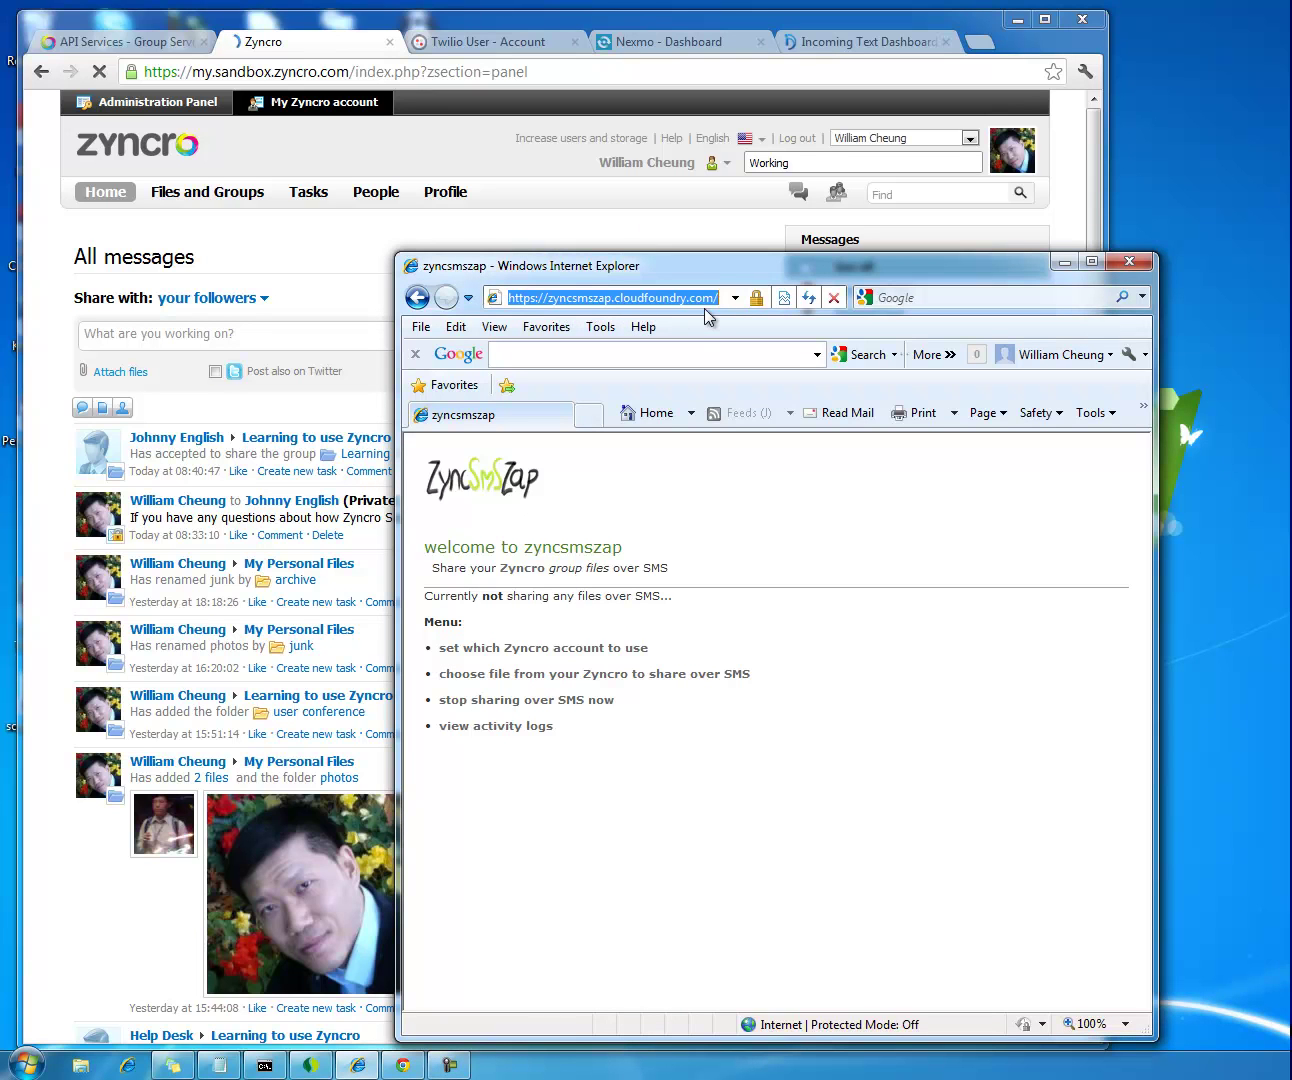
pyautogui.click(508, 636)
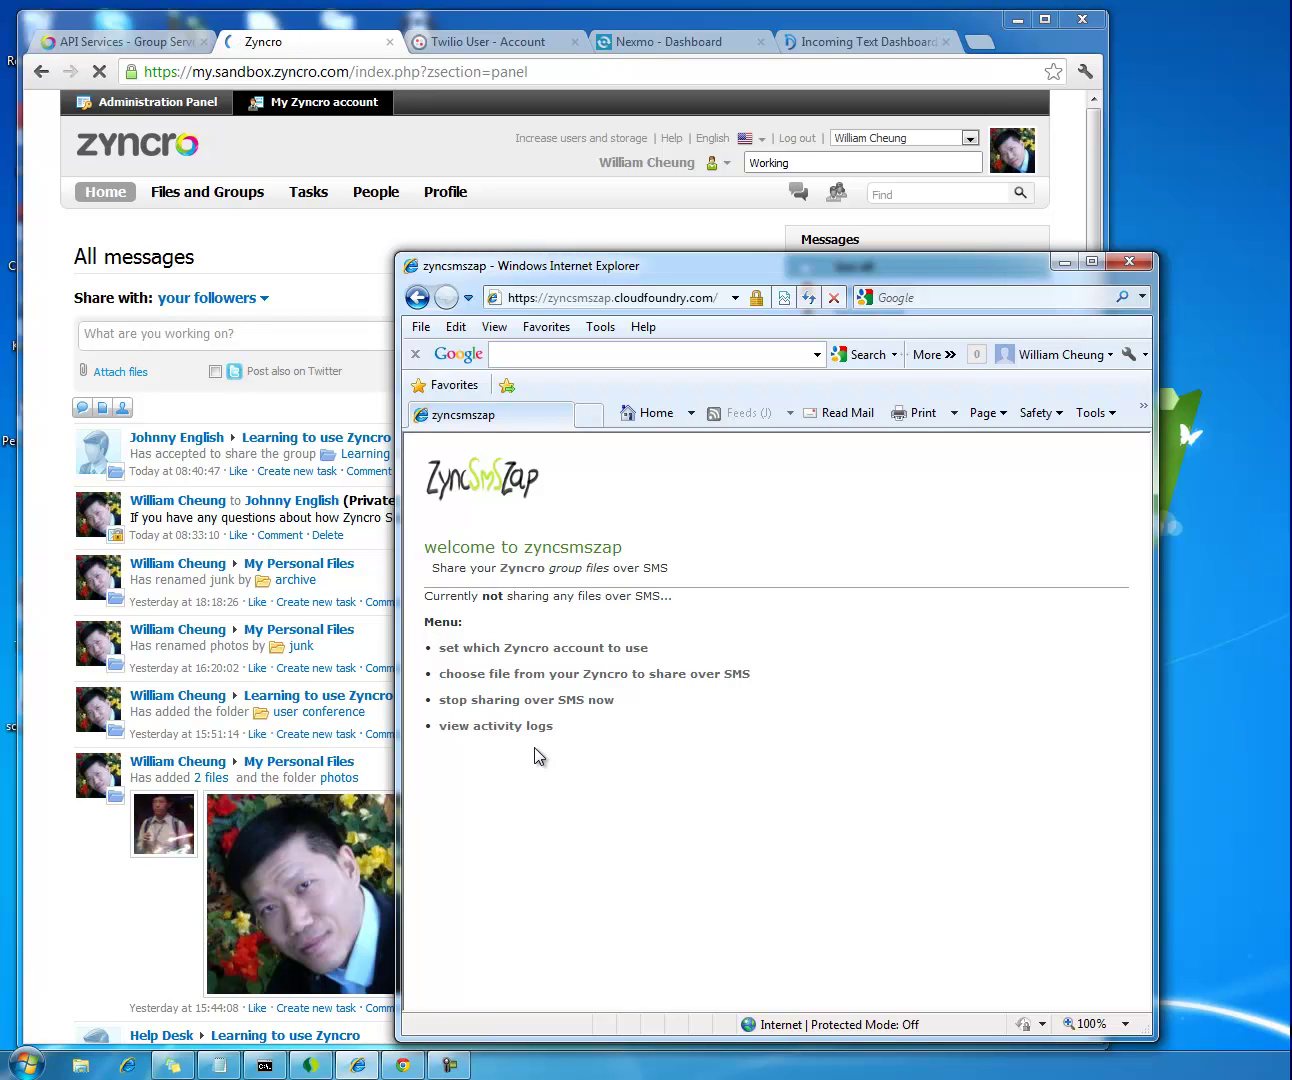
pyautogui.click(515, 650)
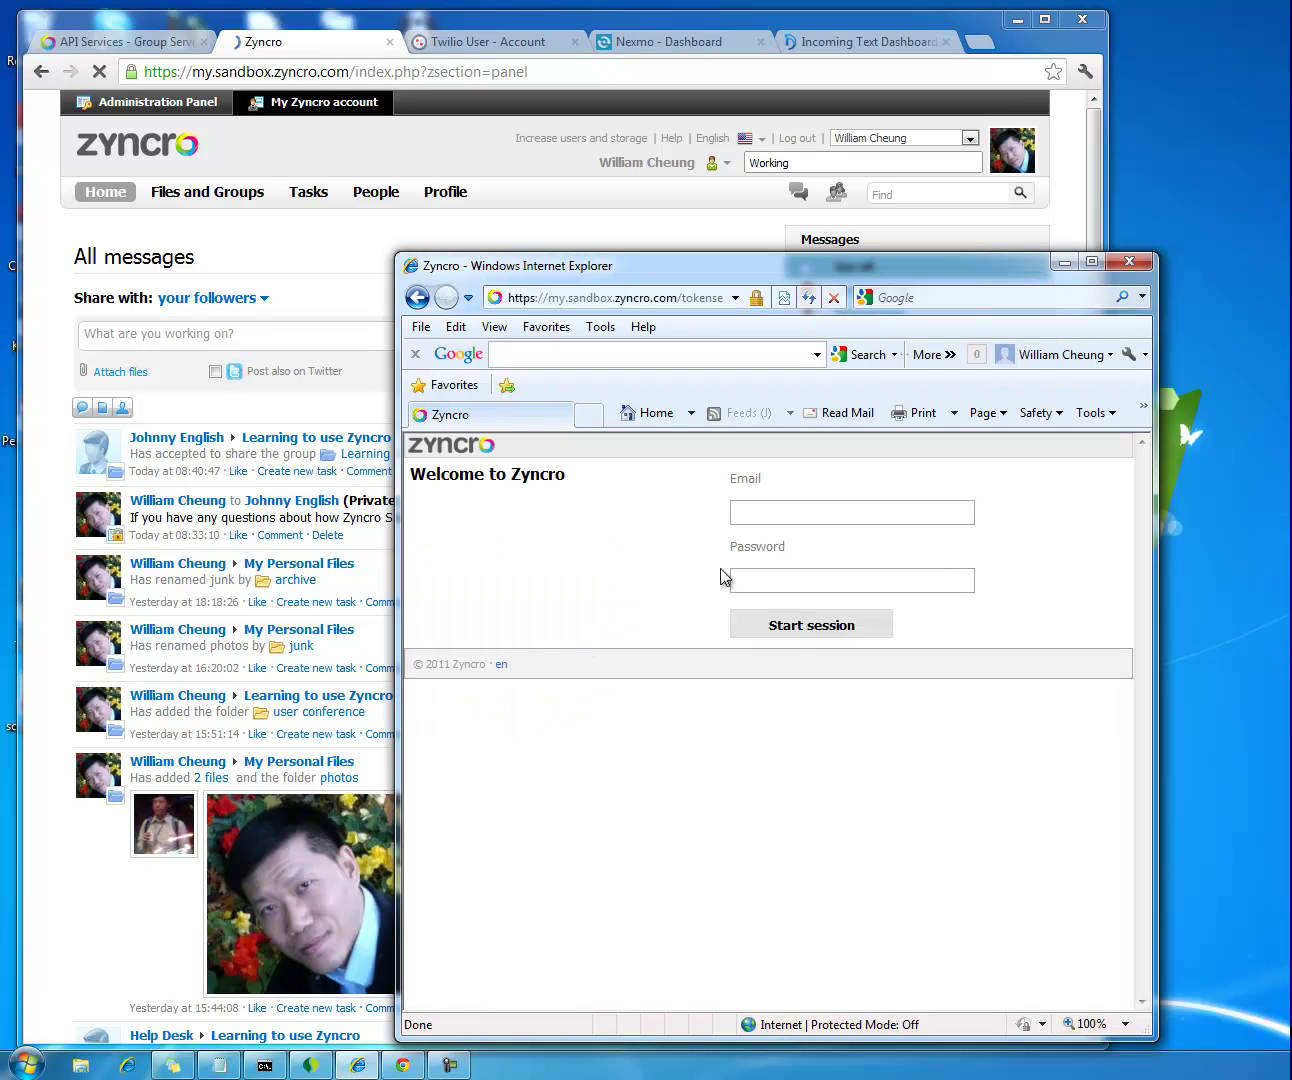
pyautogui.click(789, 512)
pyautogui.write('ww')
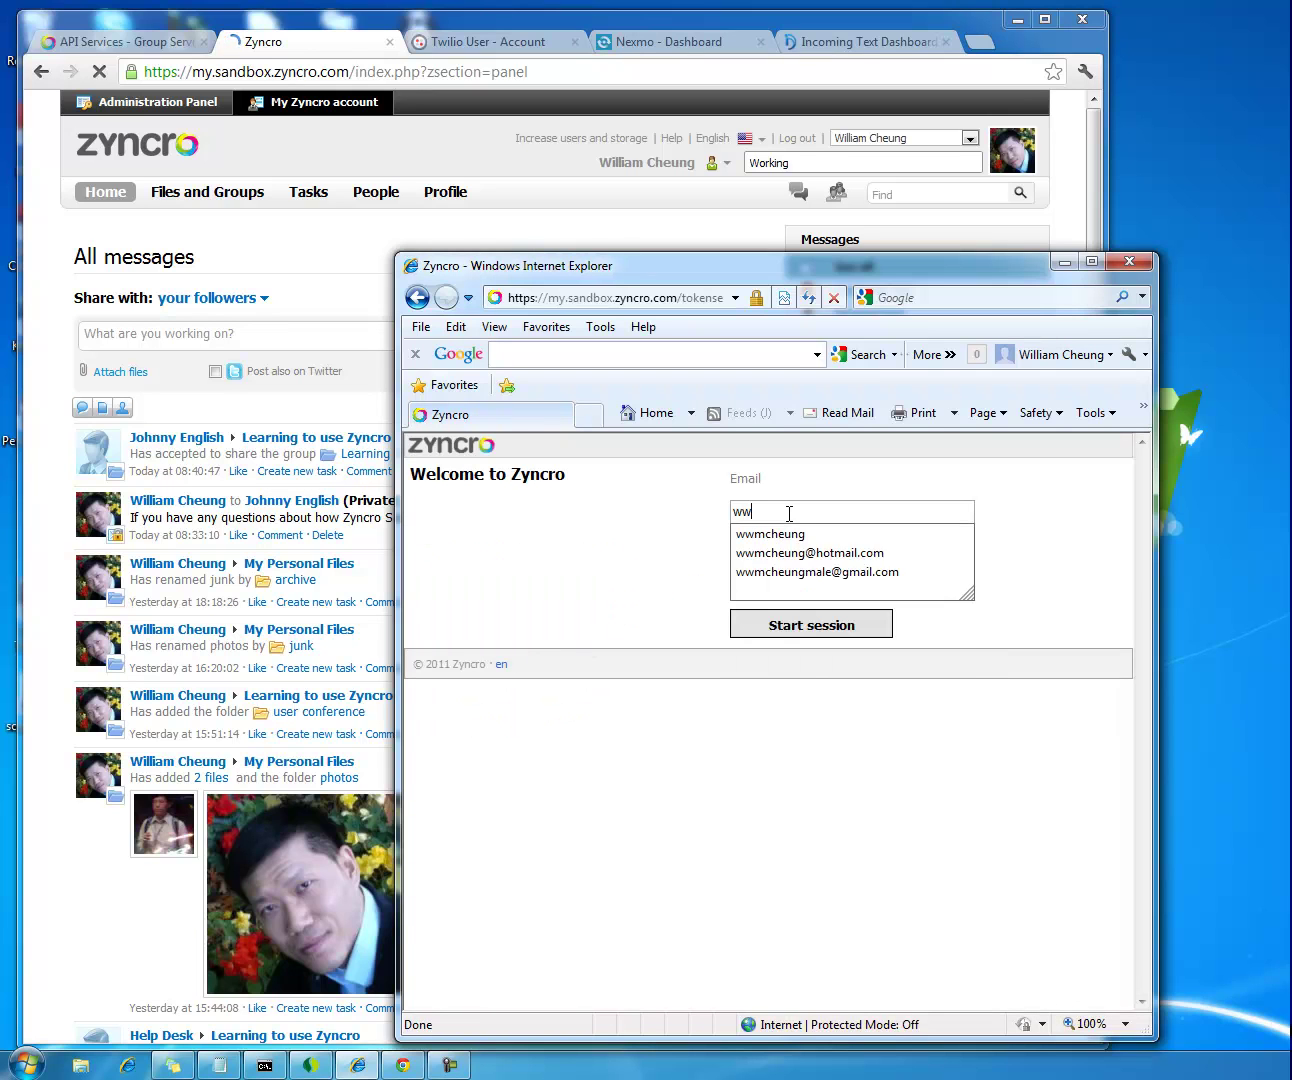
pyautogui.click(847, 553)
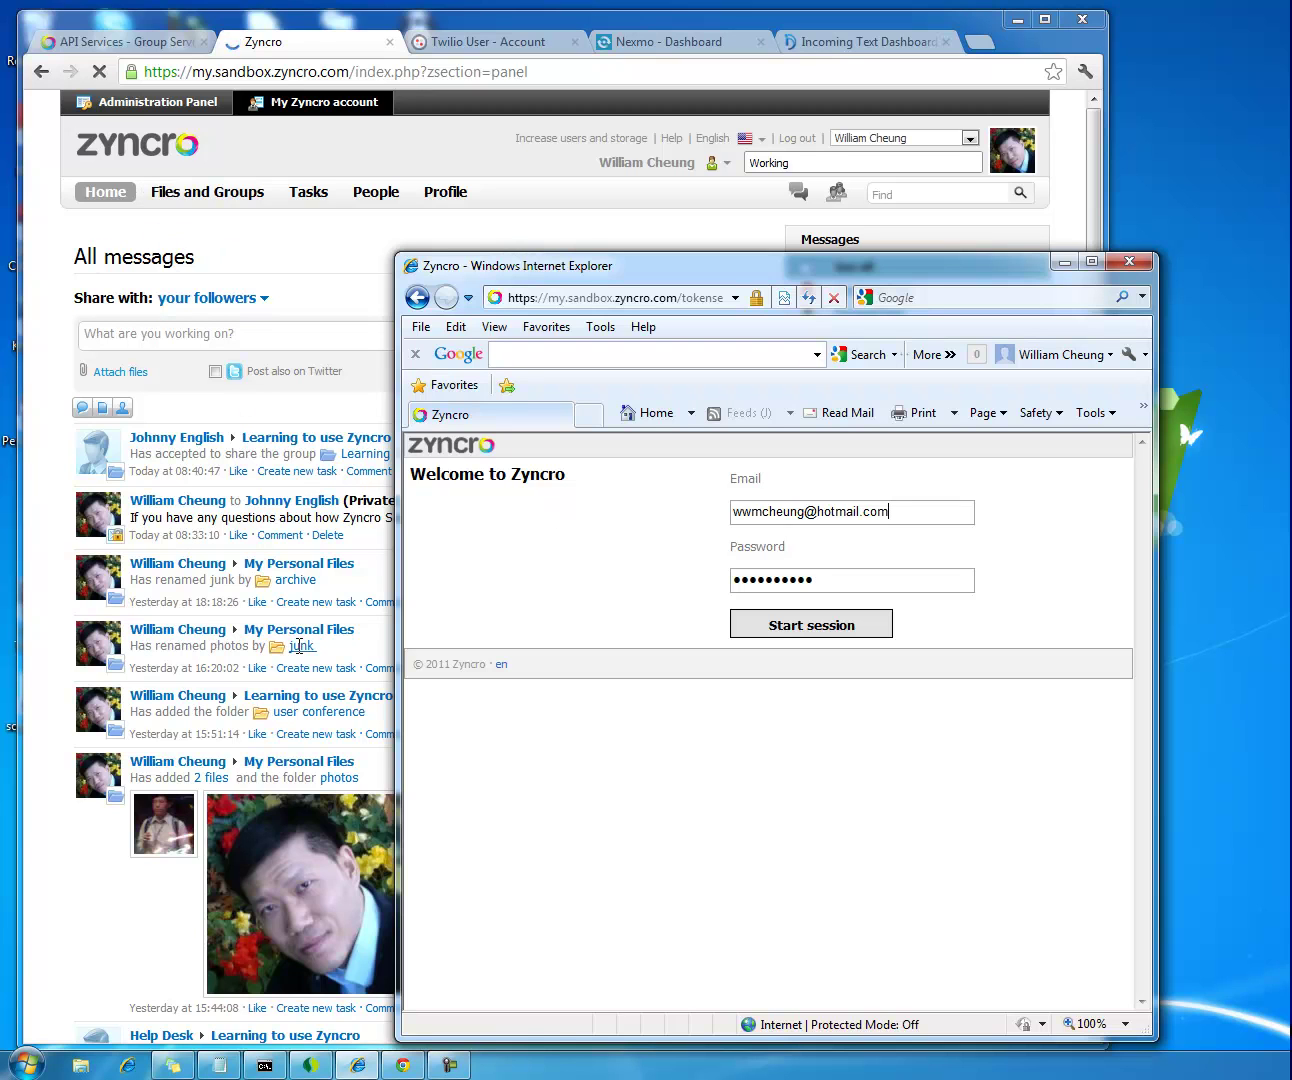
pyautogui.click(787, 630)
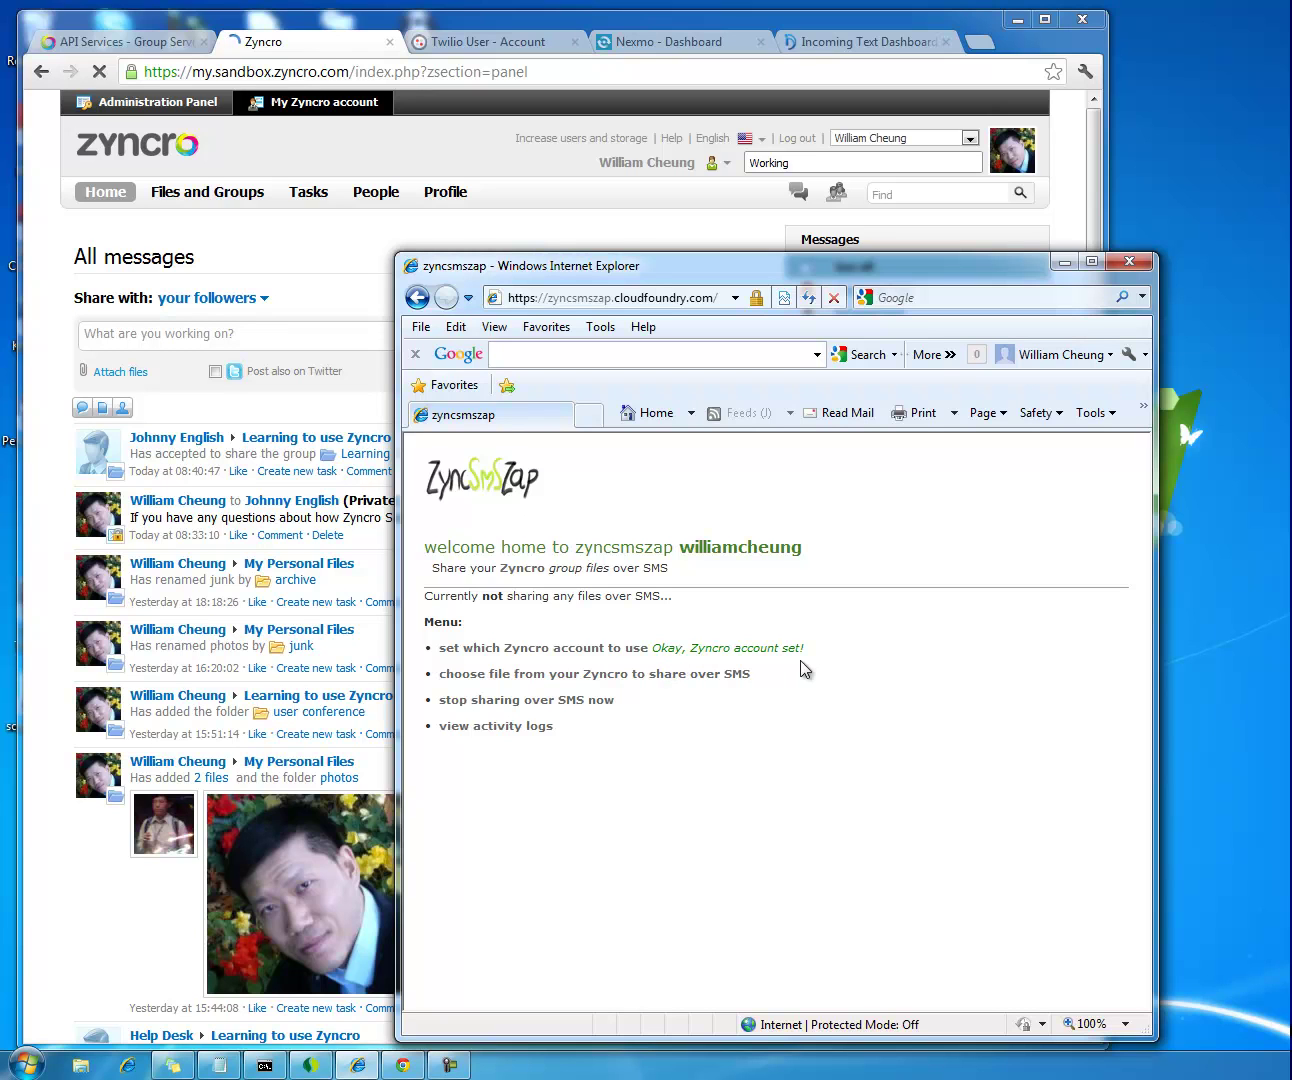
# Review the entry in the zyncsmszap activity log and return to the home page
pyautogui.click(512, 728)
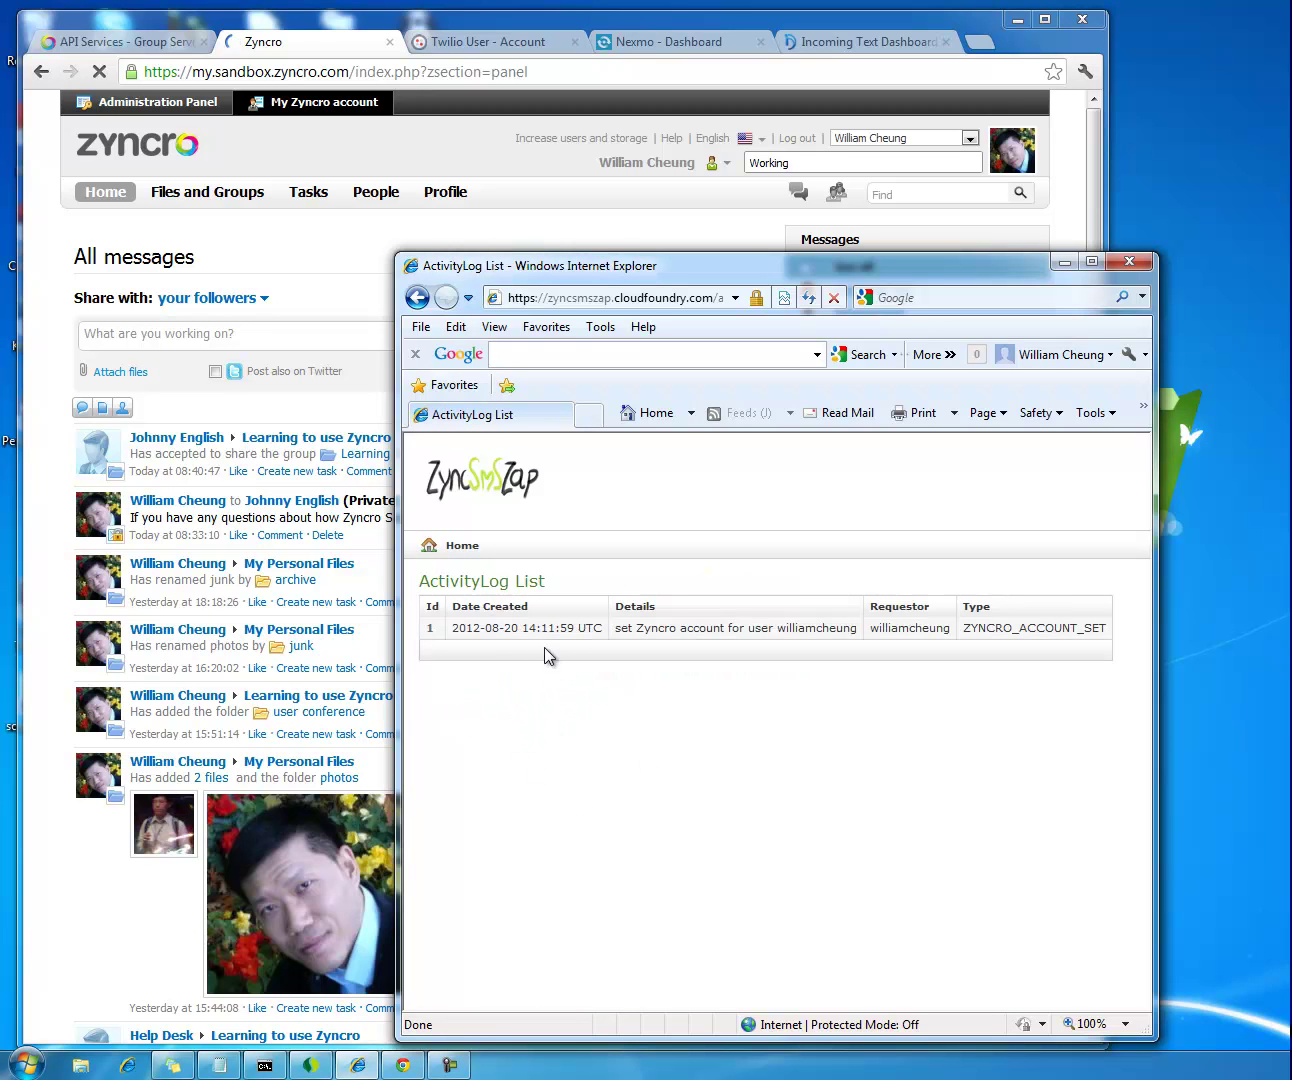
pyautogui.click(557, 634)
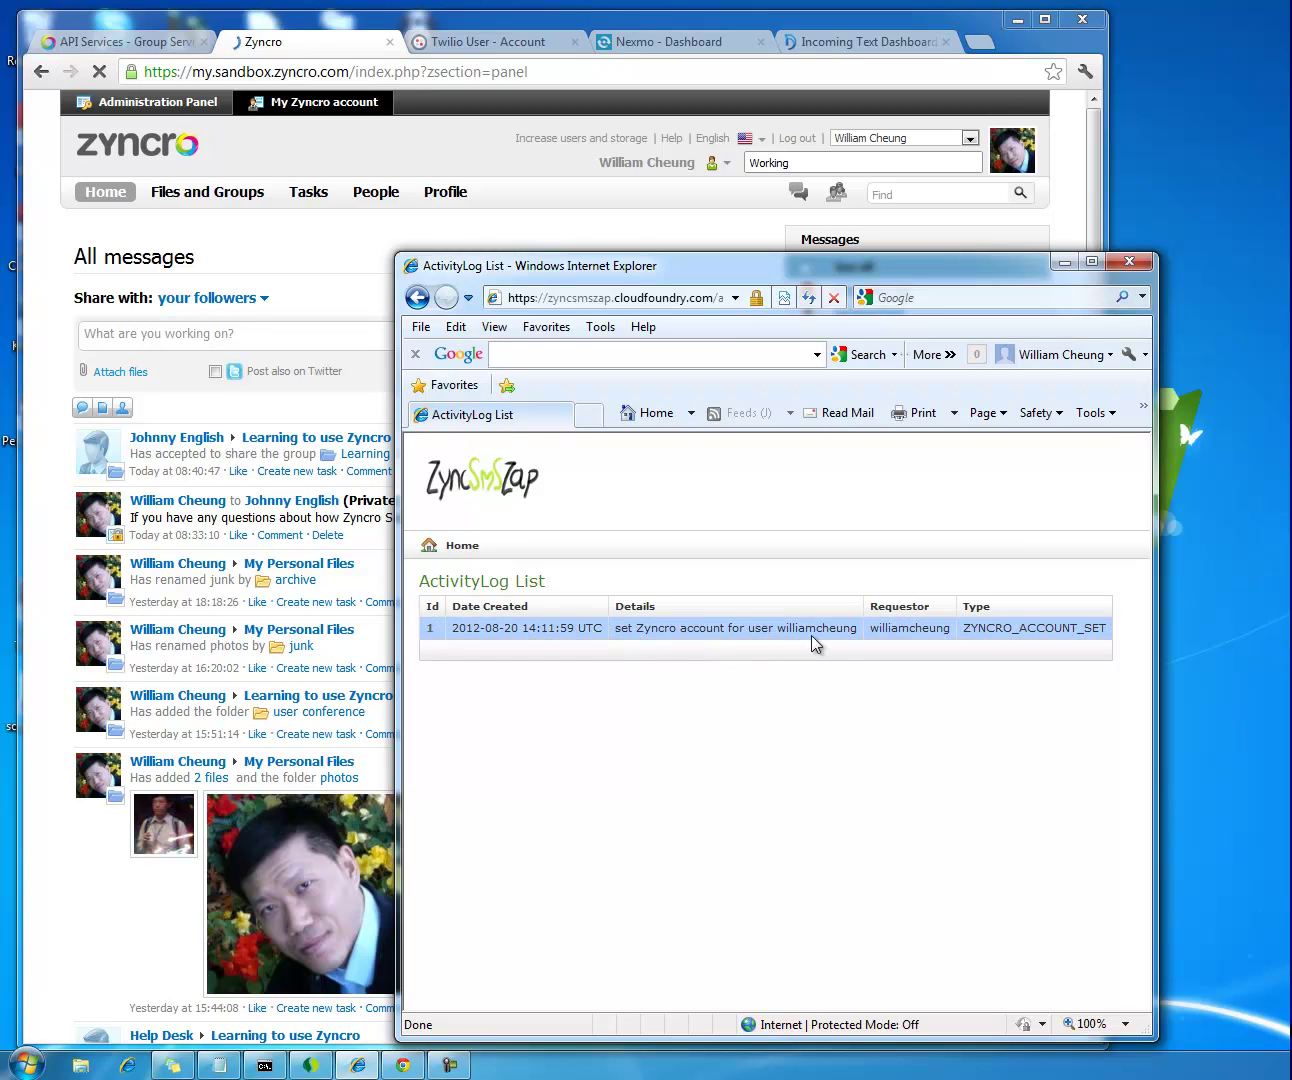
pyautogui.click(459, 547)
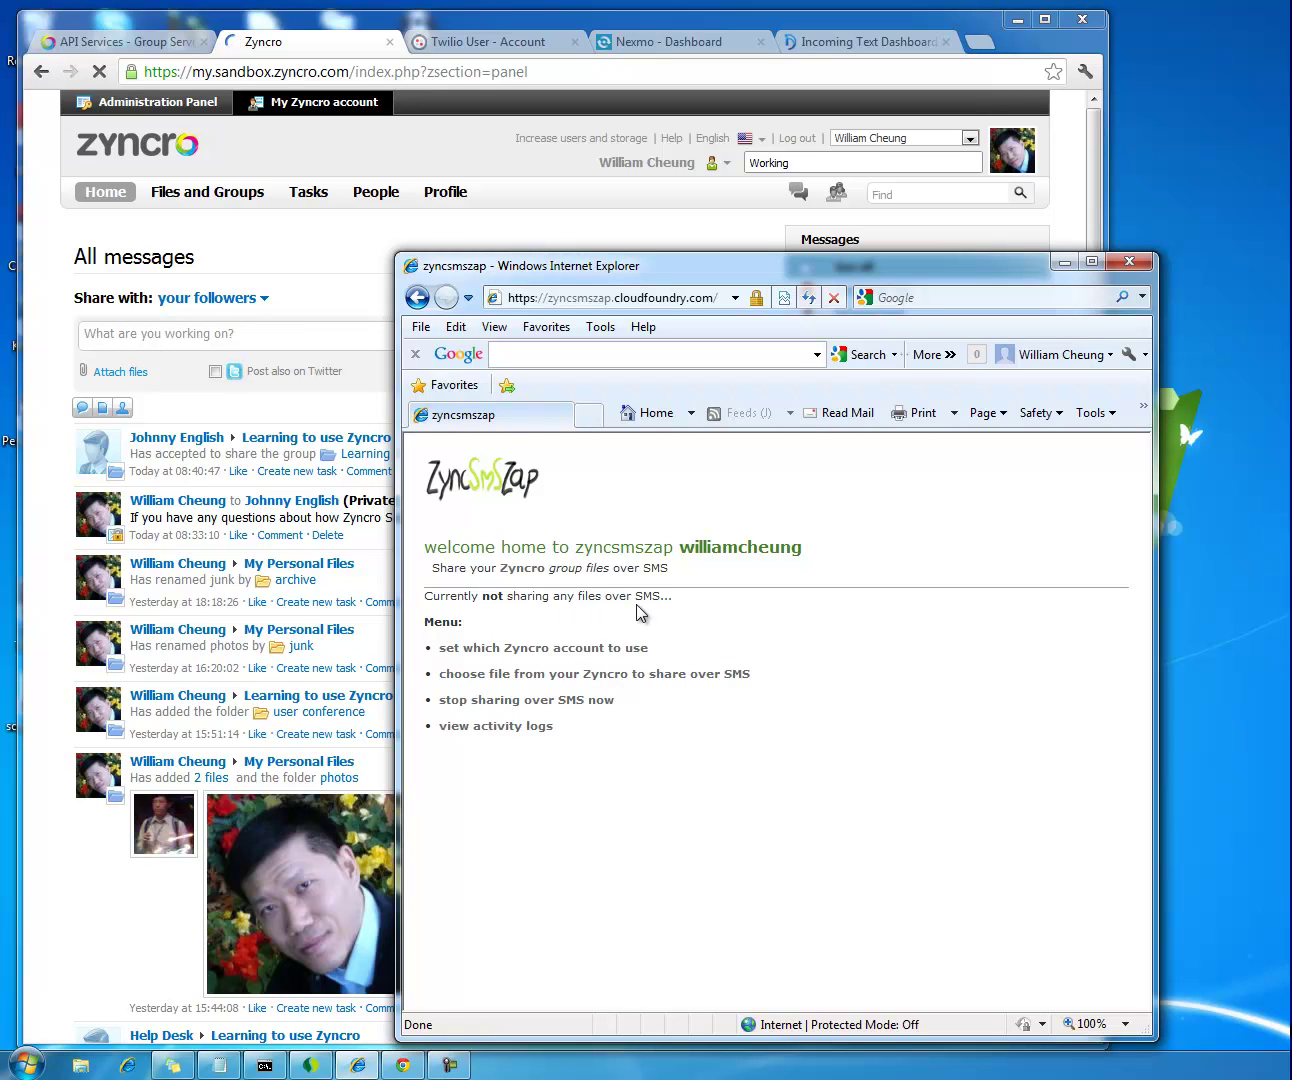
# Browse the files available to share over SMS in the Learning to use Zyncro group, comparing with Zyncro's own Files and Groups list
pyautogui.click(517, 676)
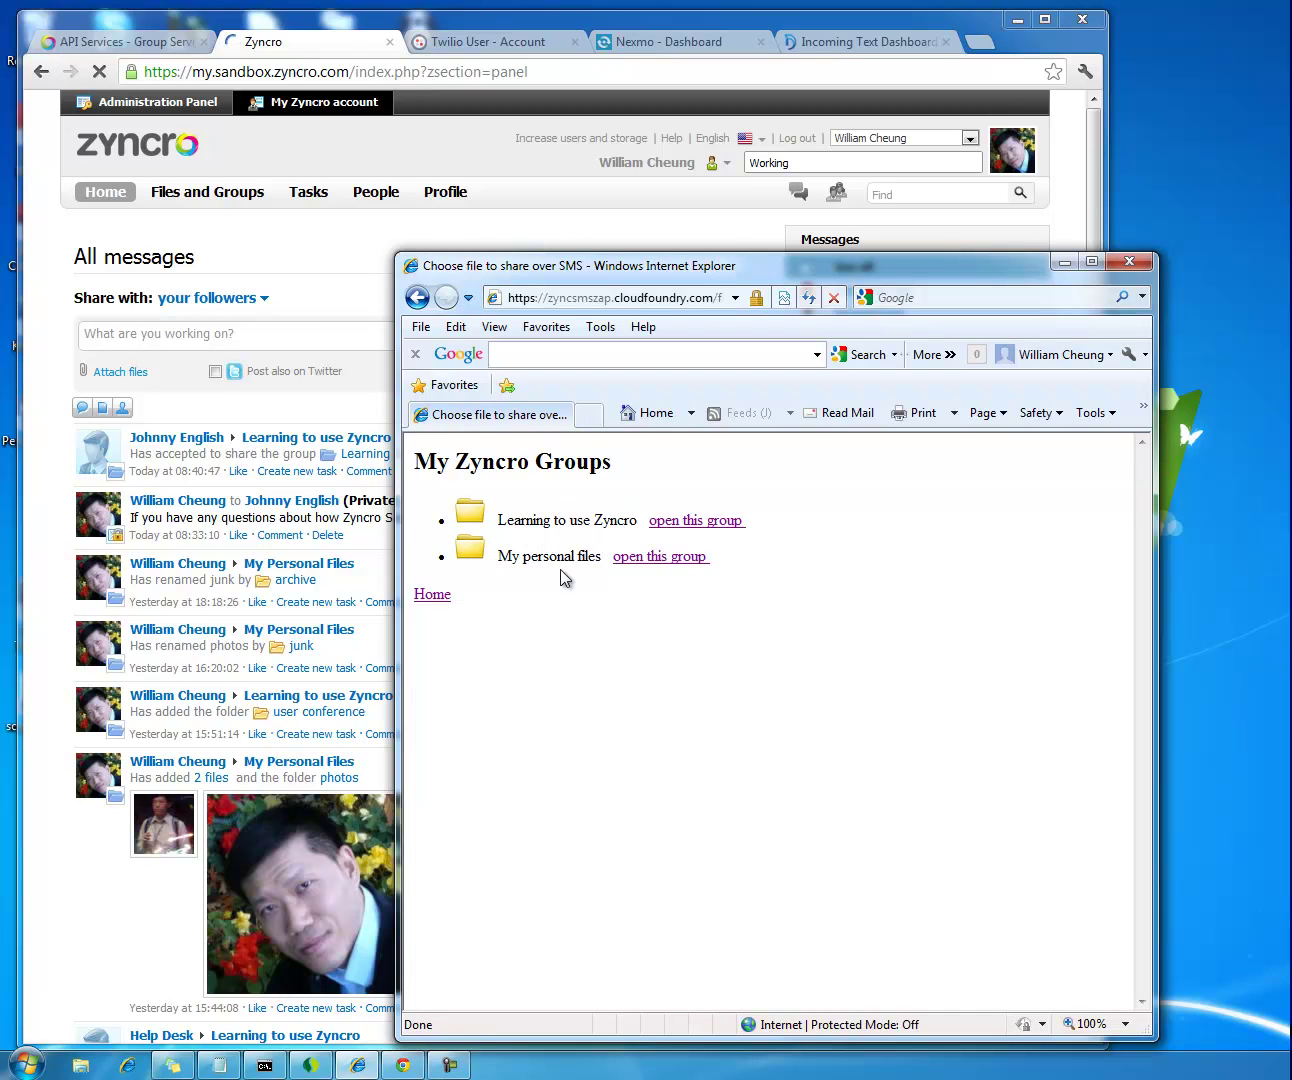
pyautogui.click(206, 195)
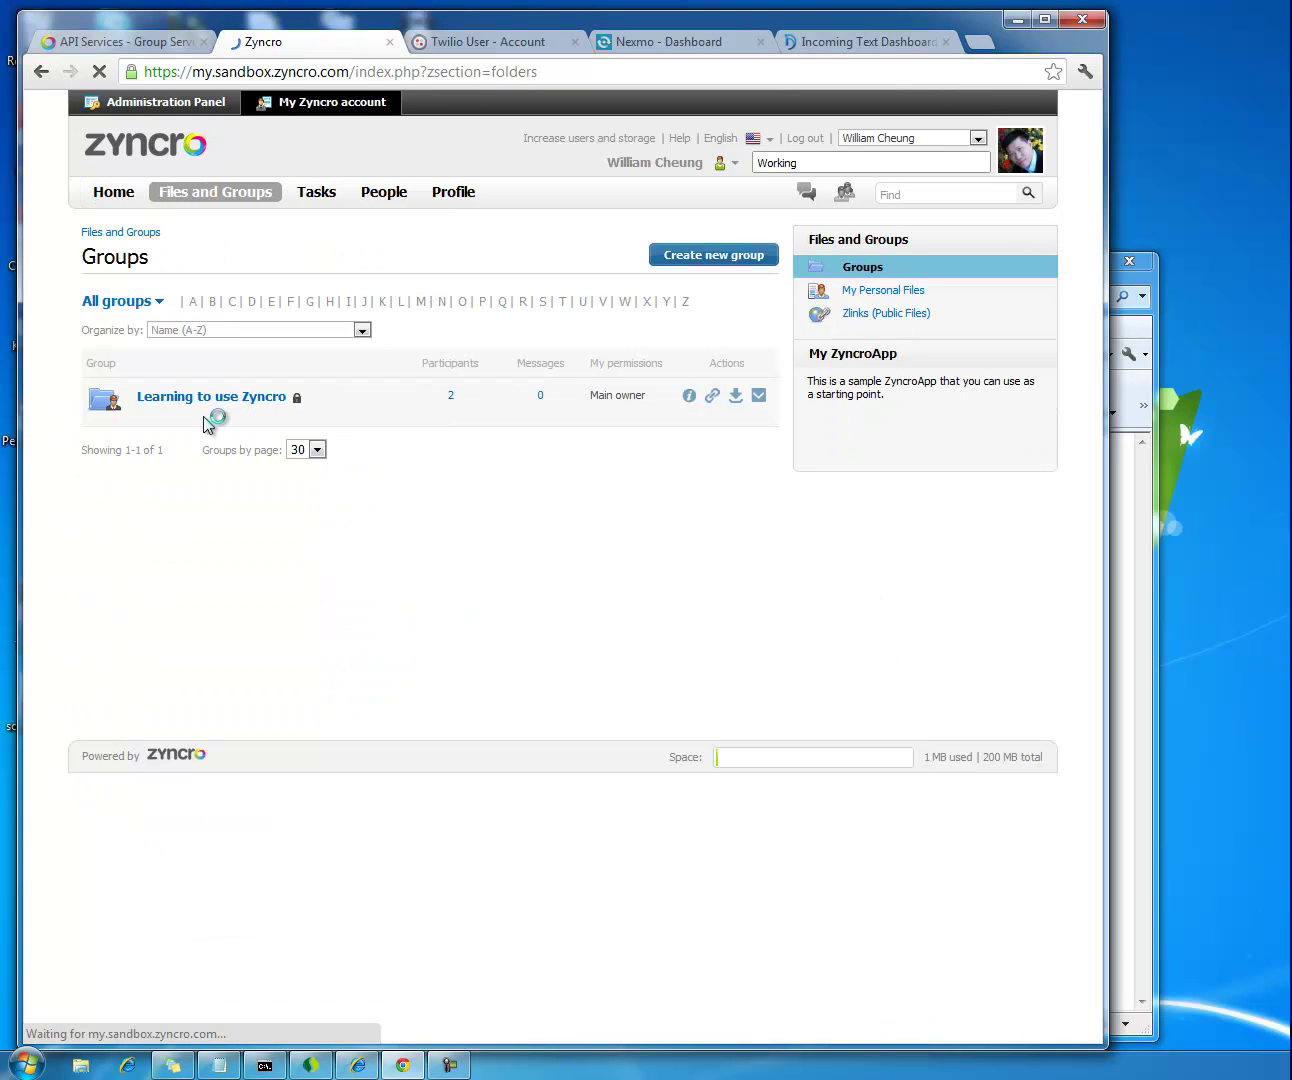
pyautogui.hotkey('alt', 'Tab')
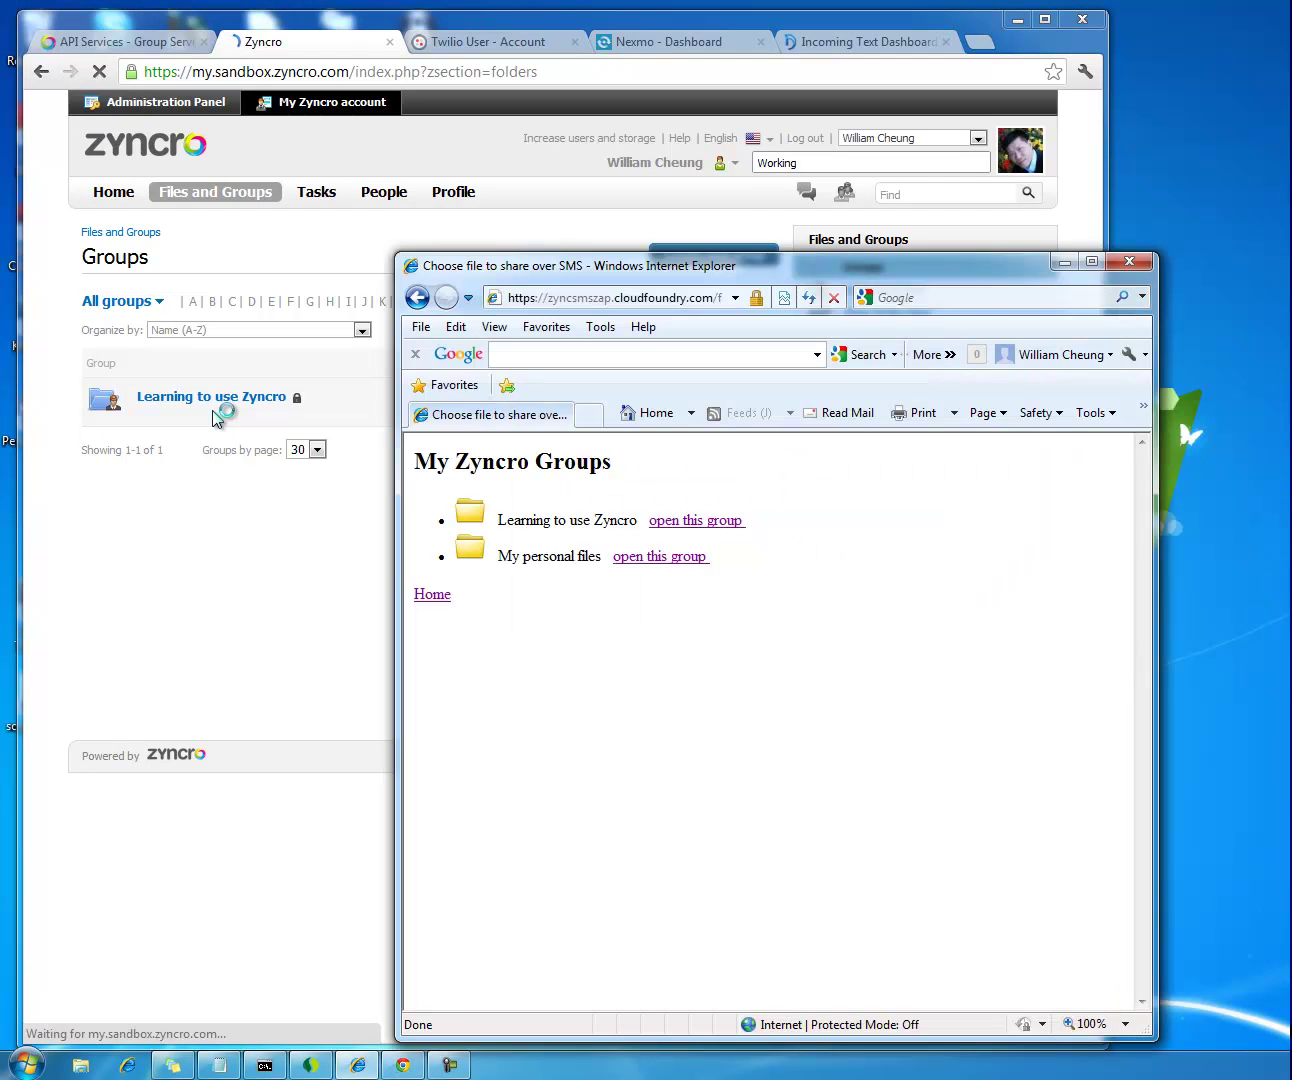
pyautogui.click(675, 522)
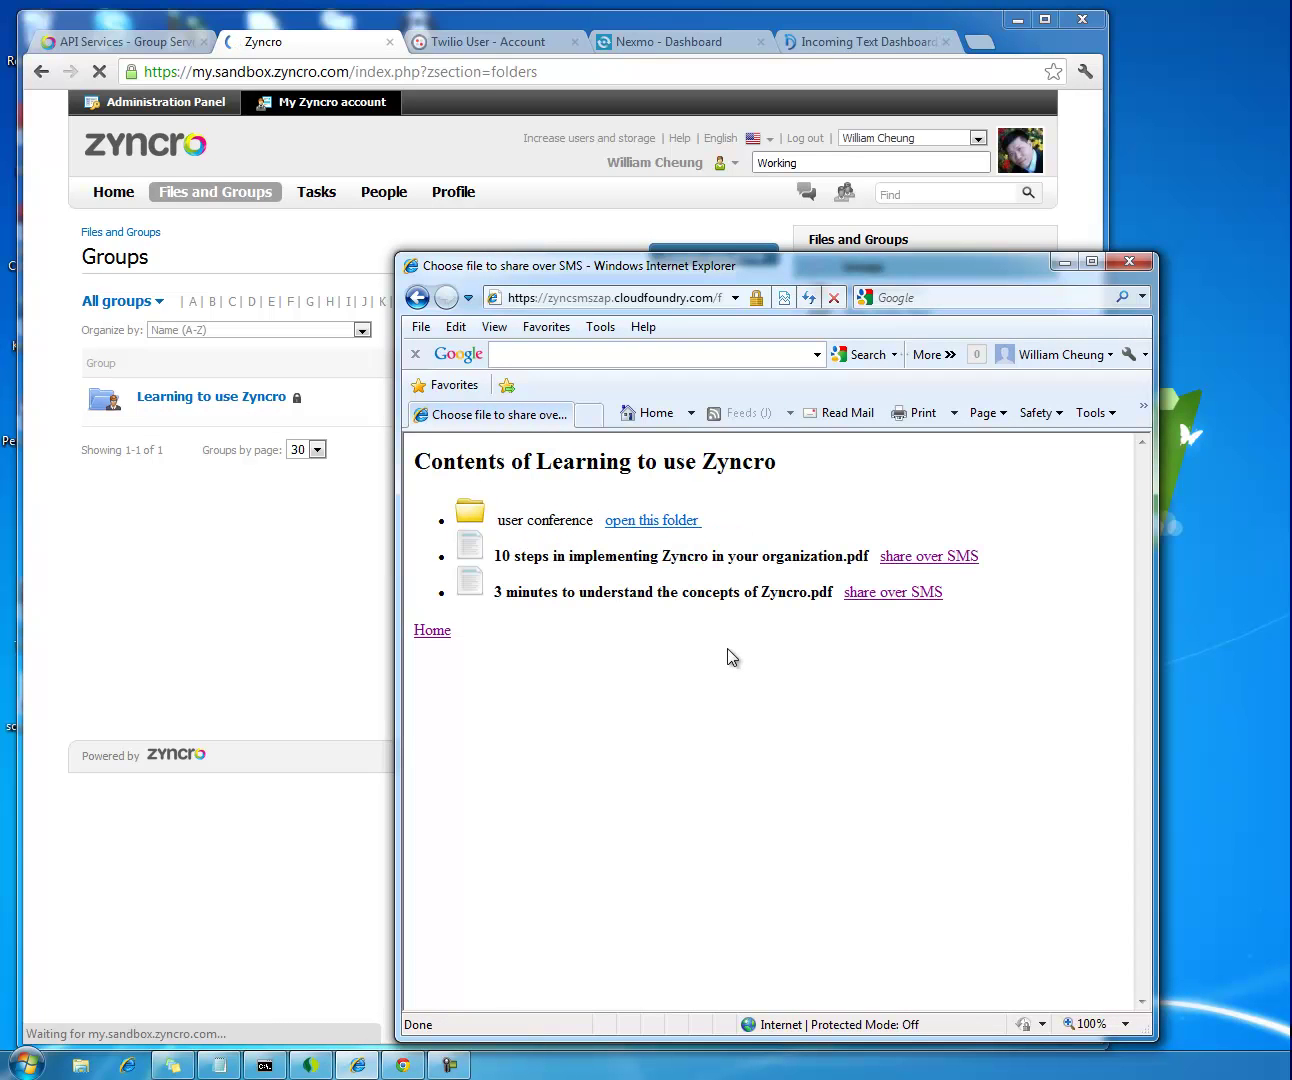
pyautogui.click(197, 412)
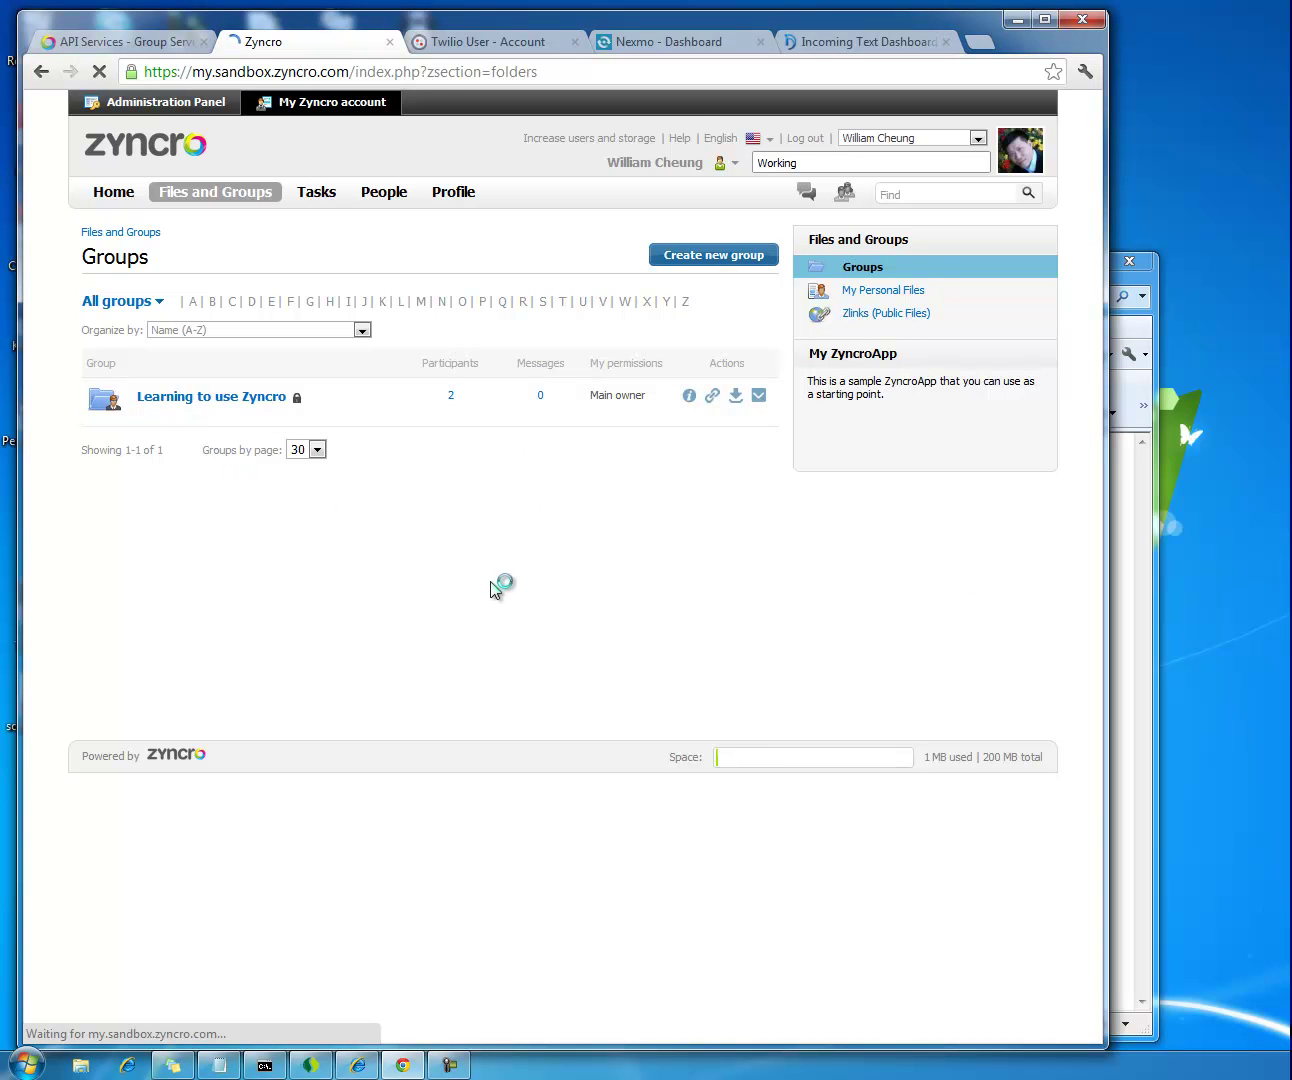
pyautogui.hotkey('alt', 'Tab')
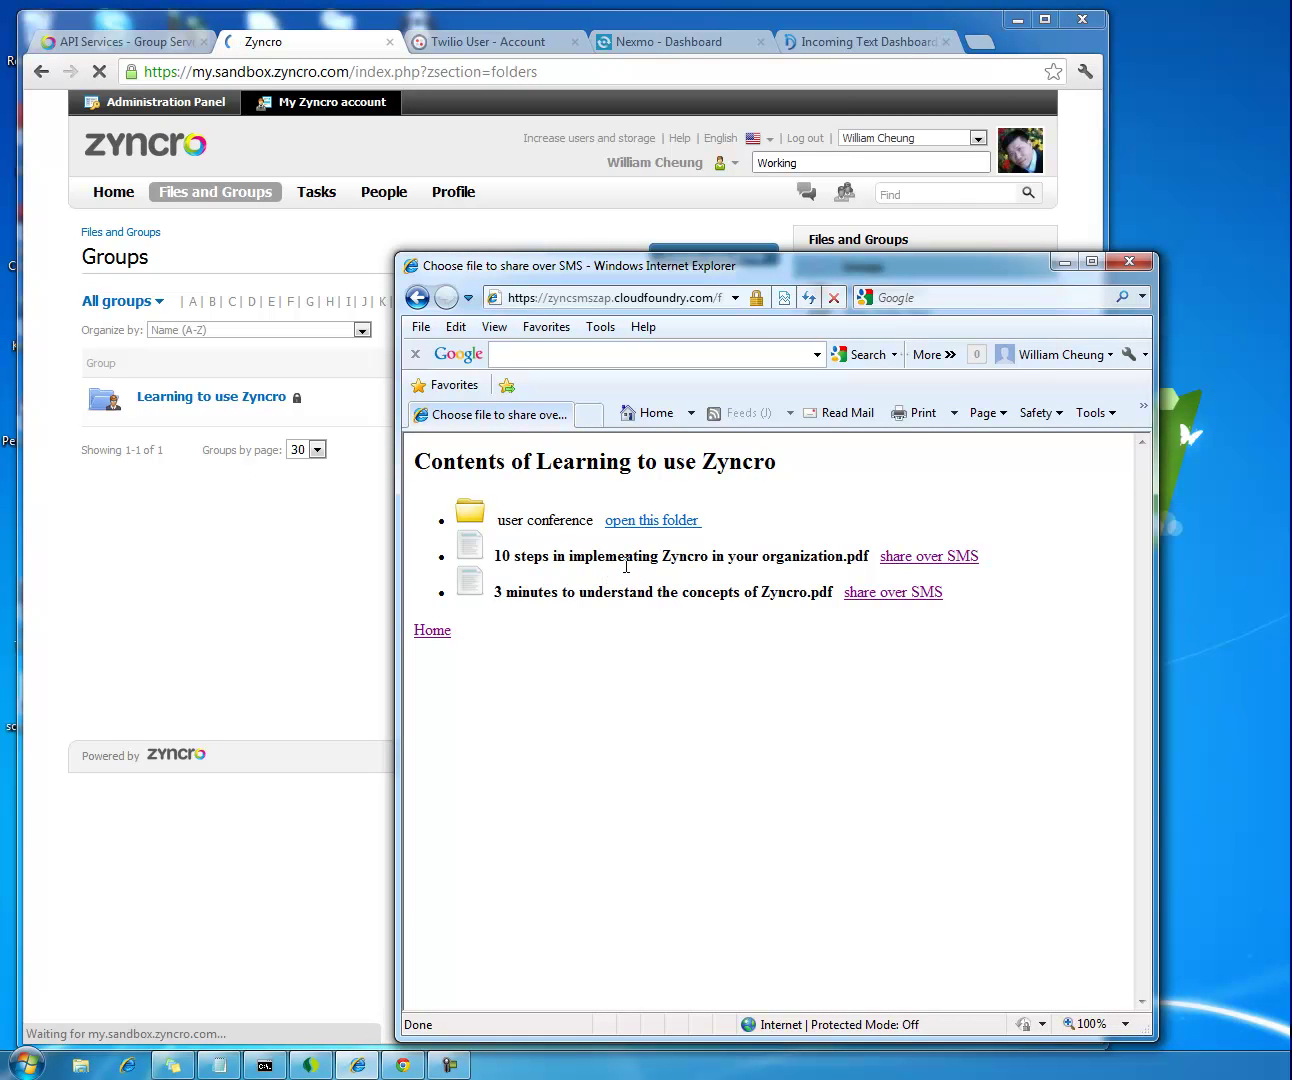
# In Zyncro's Learning to use Zyncro group, describe 10 steps in implementing Zyncro in your organization.pdf as "ten steps to success"
pyautogui.click(241, 397)
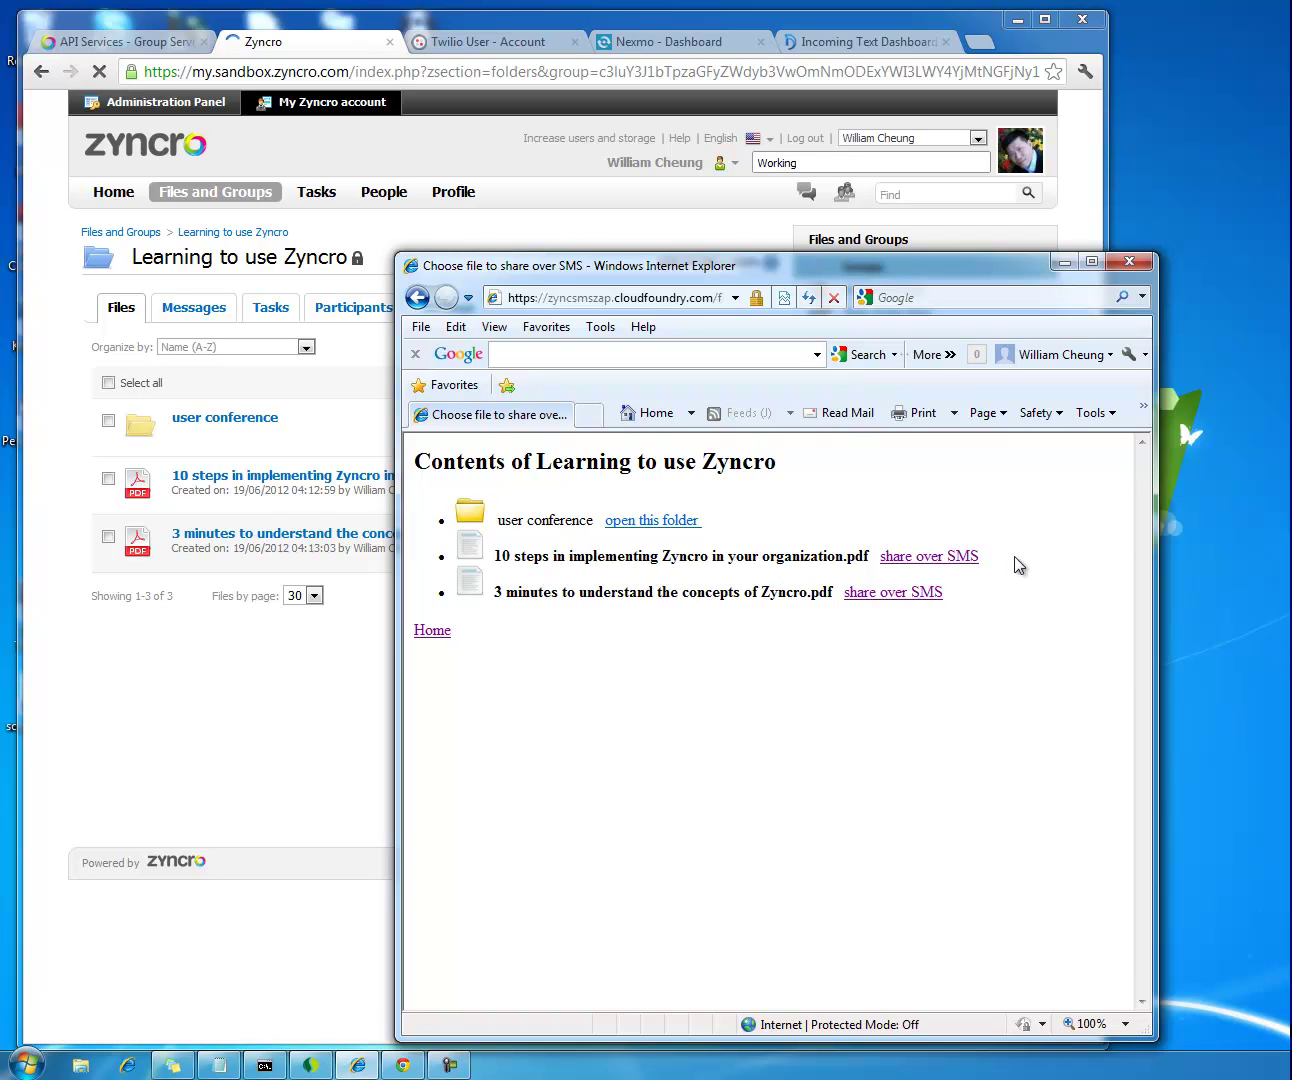
pyautogui.click(916, 558)
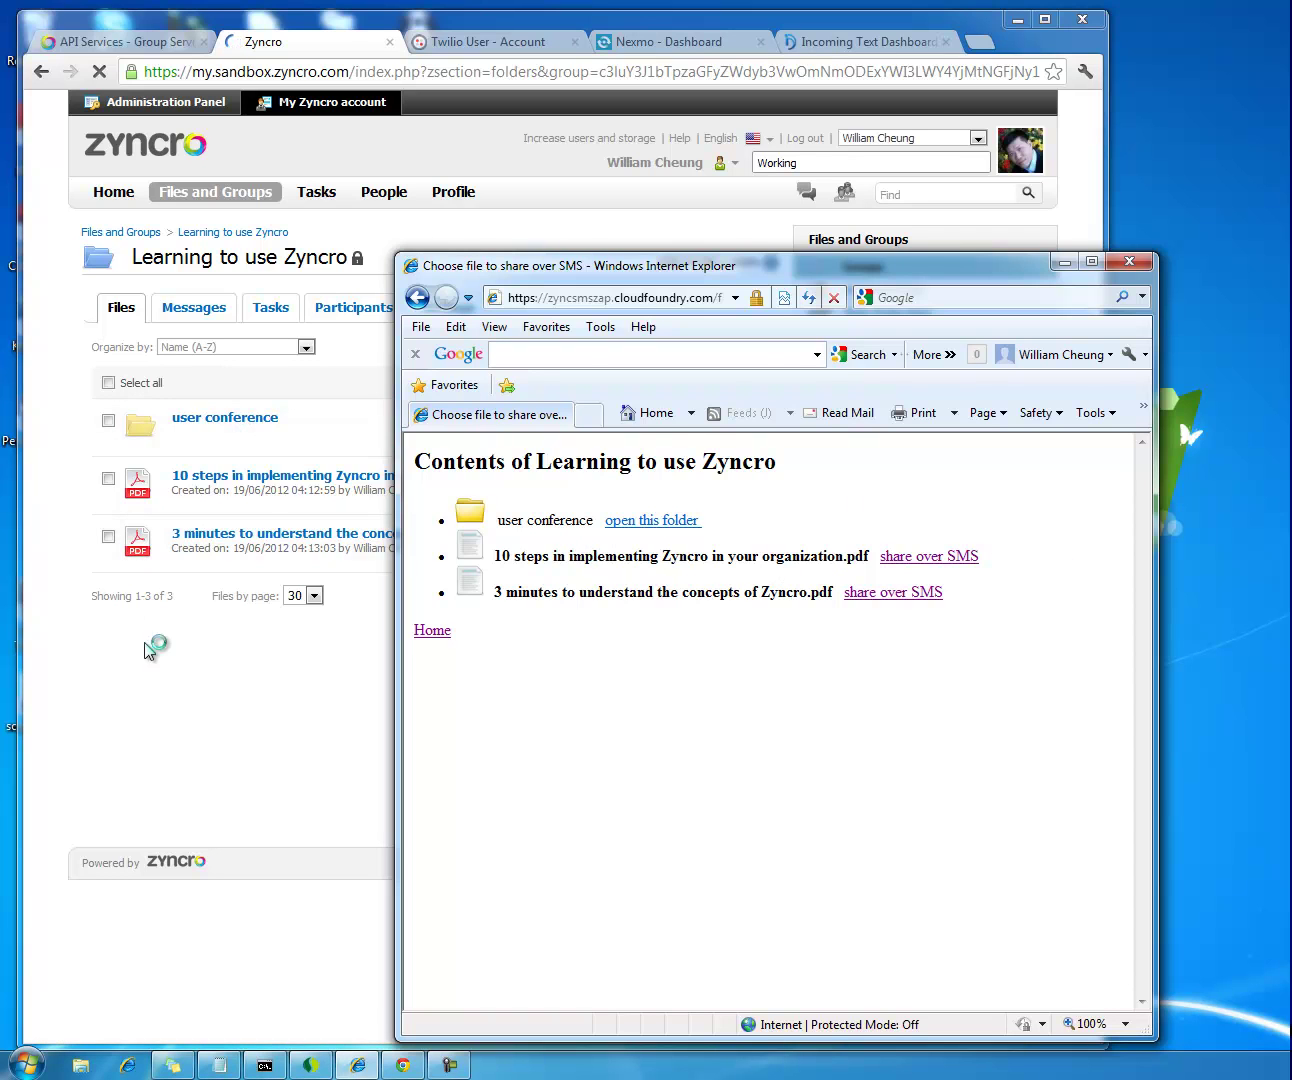
pyautogui.click(163, 676)
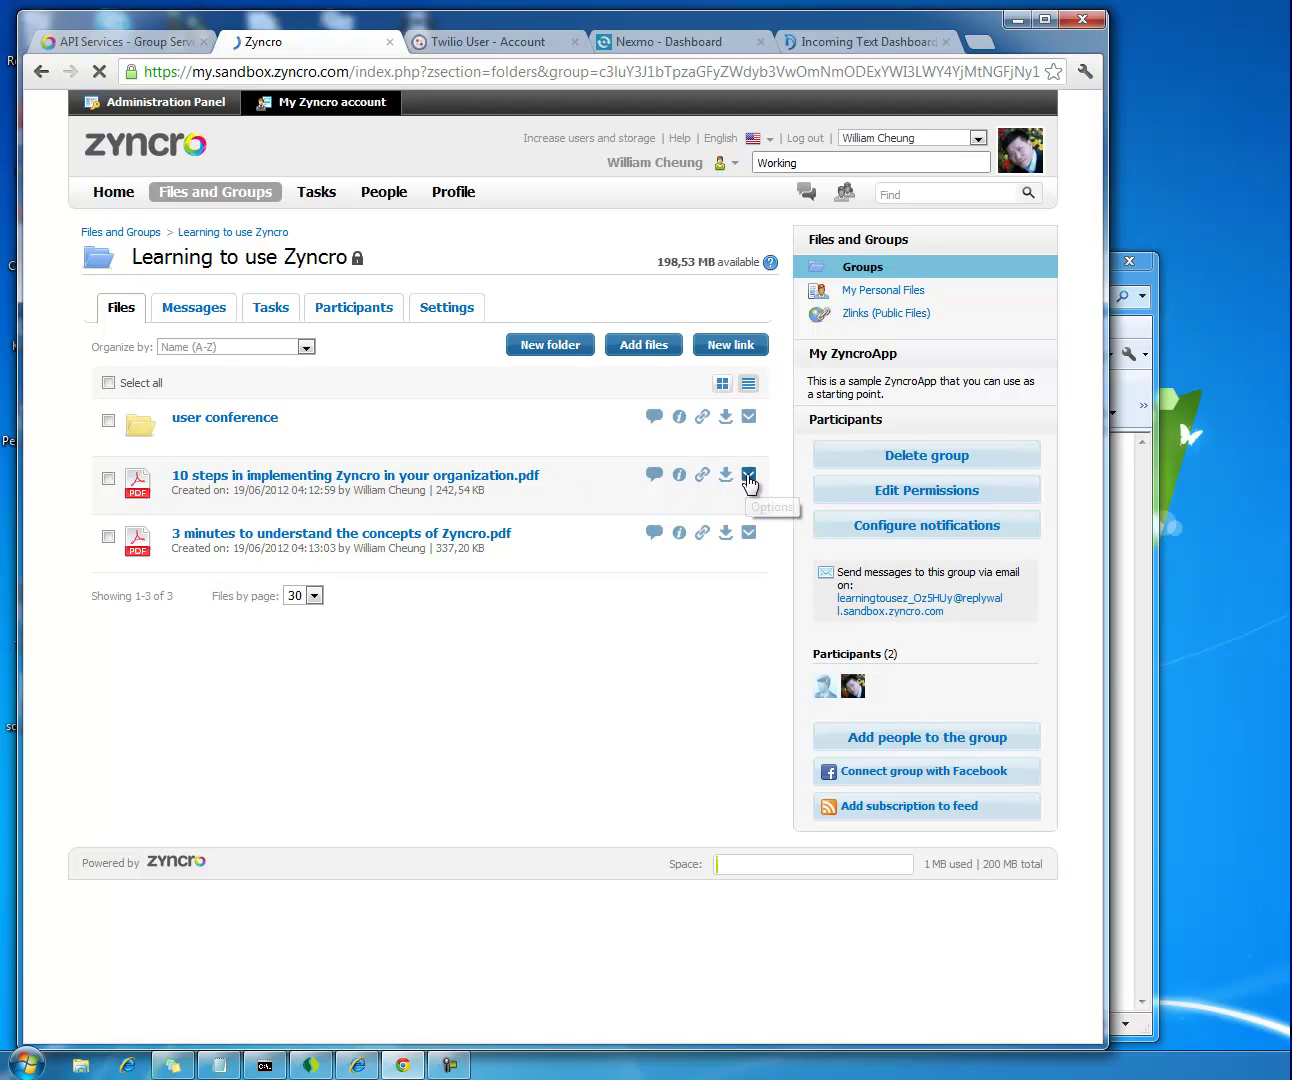
pyautogui.click(749, 479)
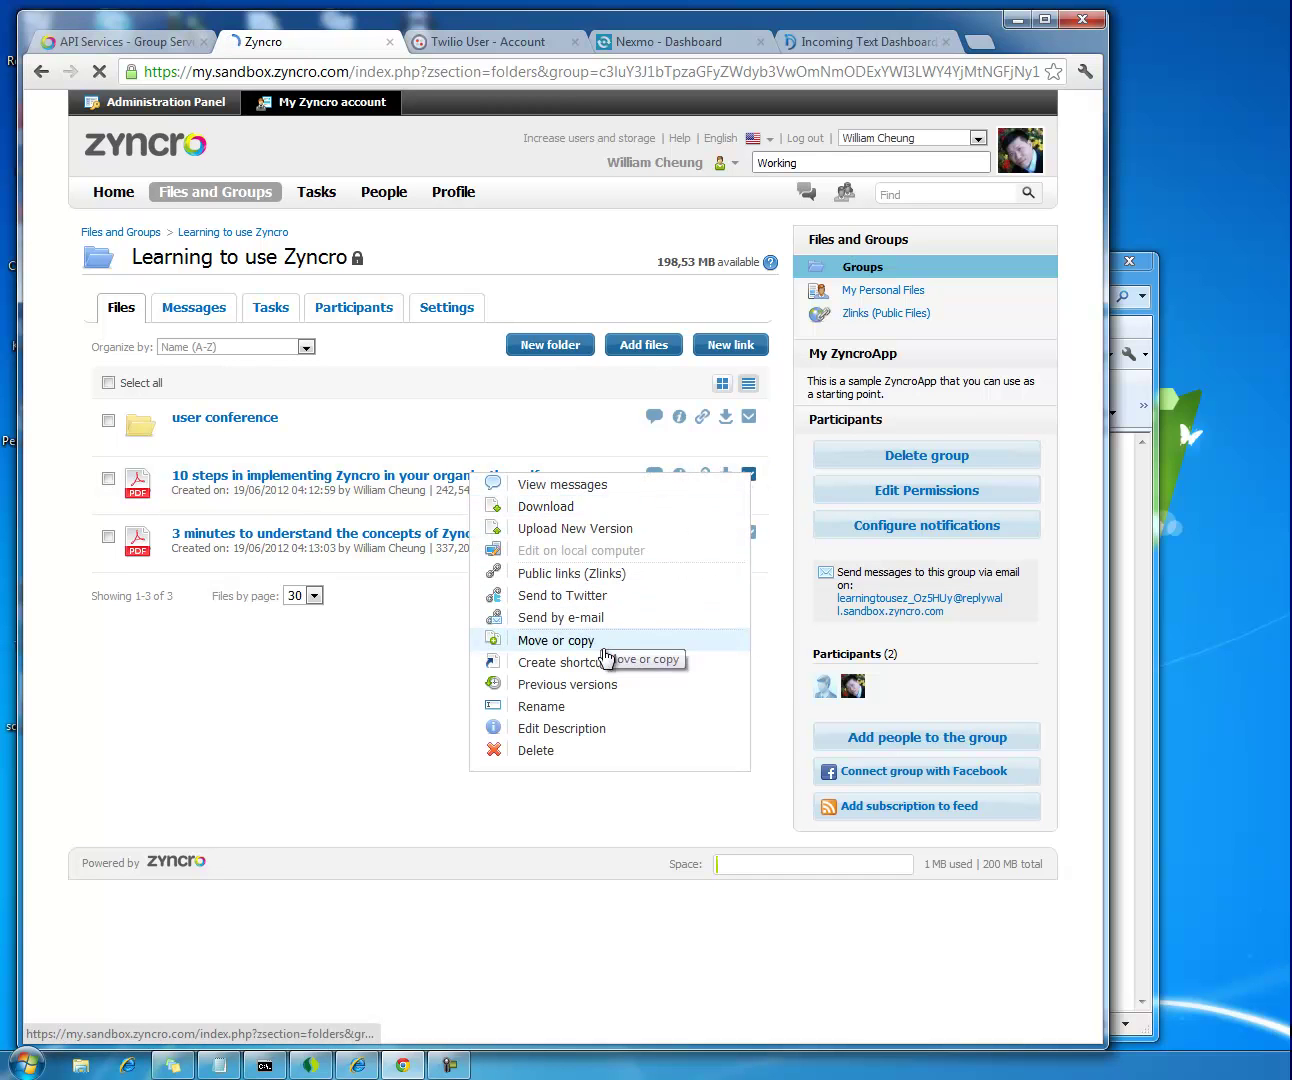
pyautogui.click(575, 727)
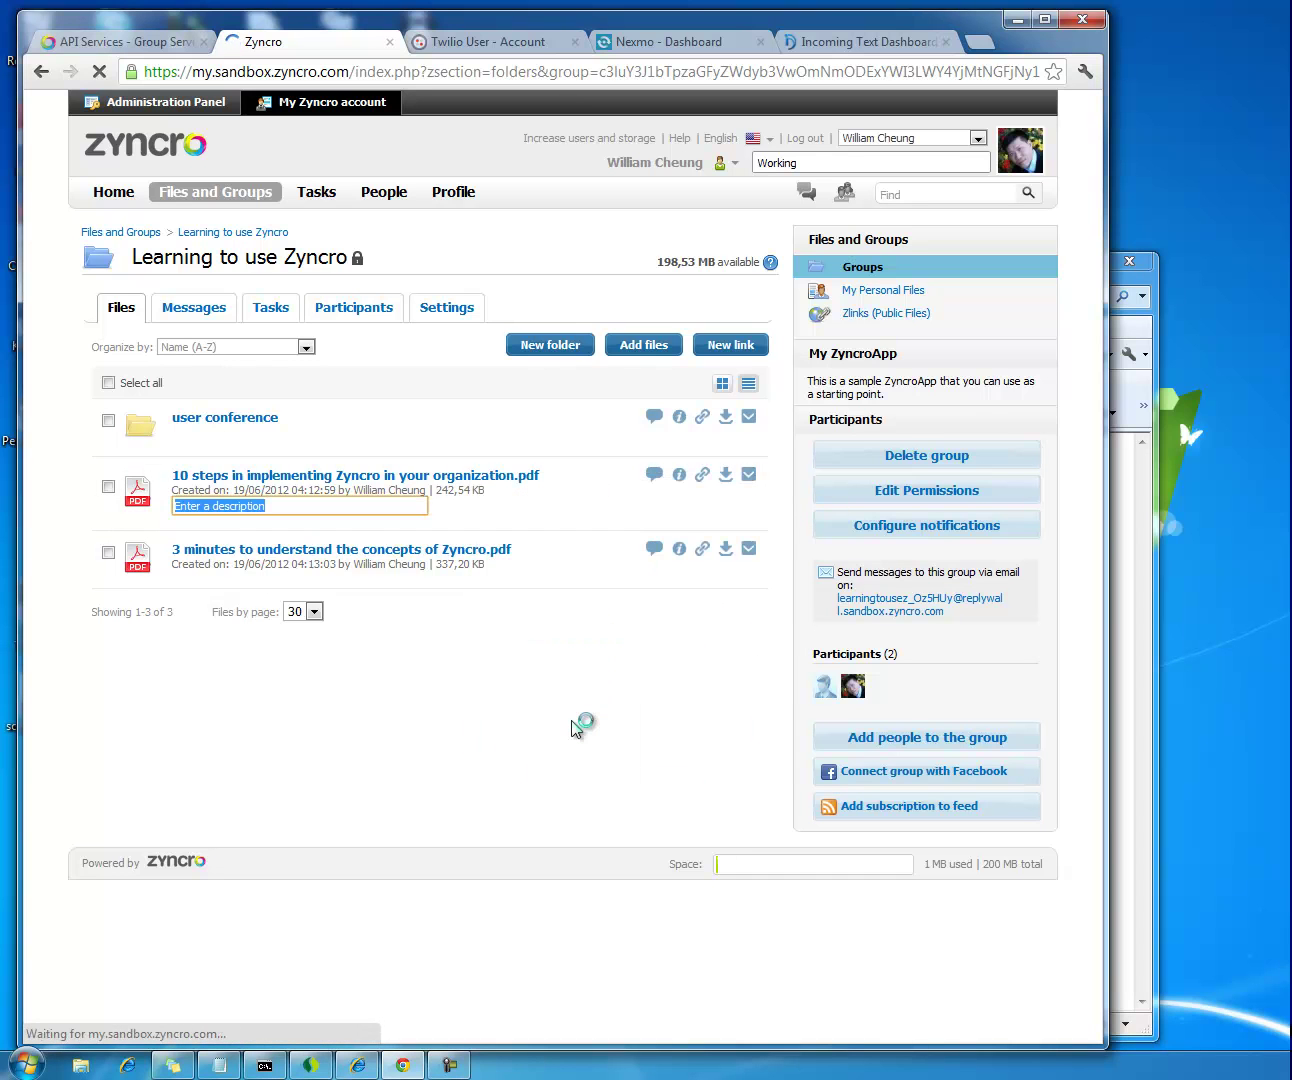
pyautogui.write('ten steps to success')
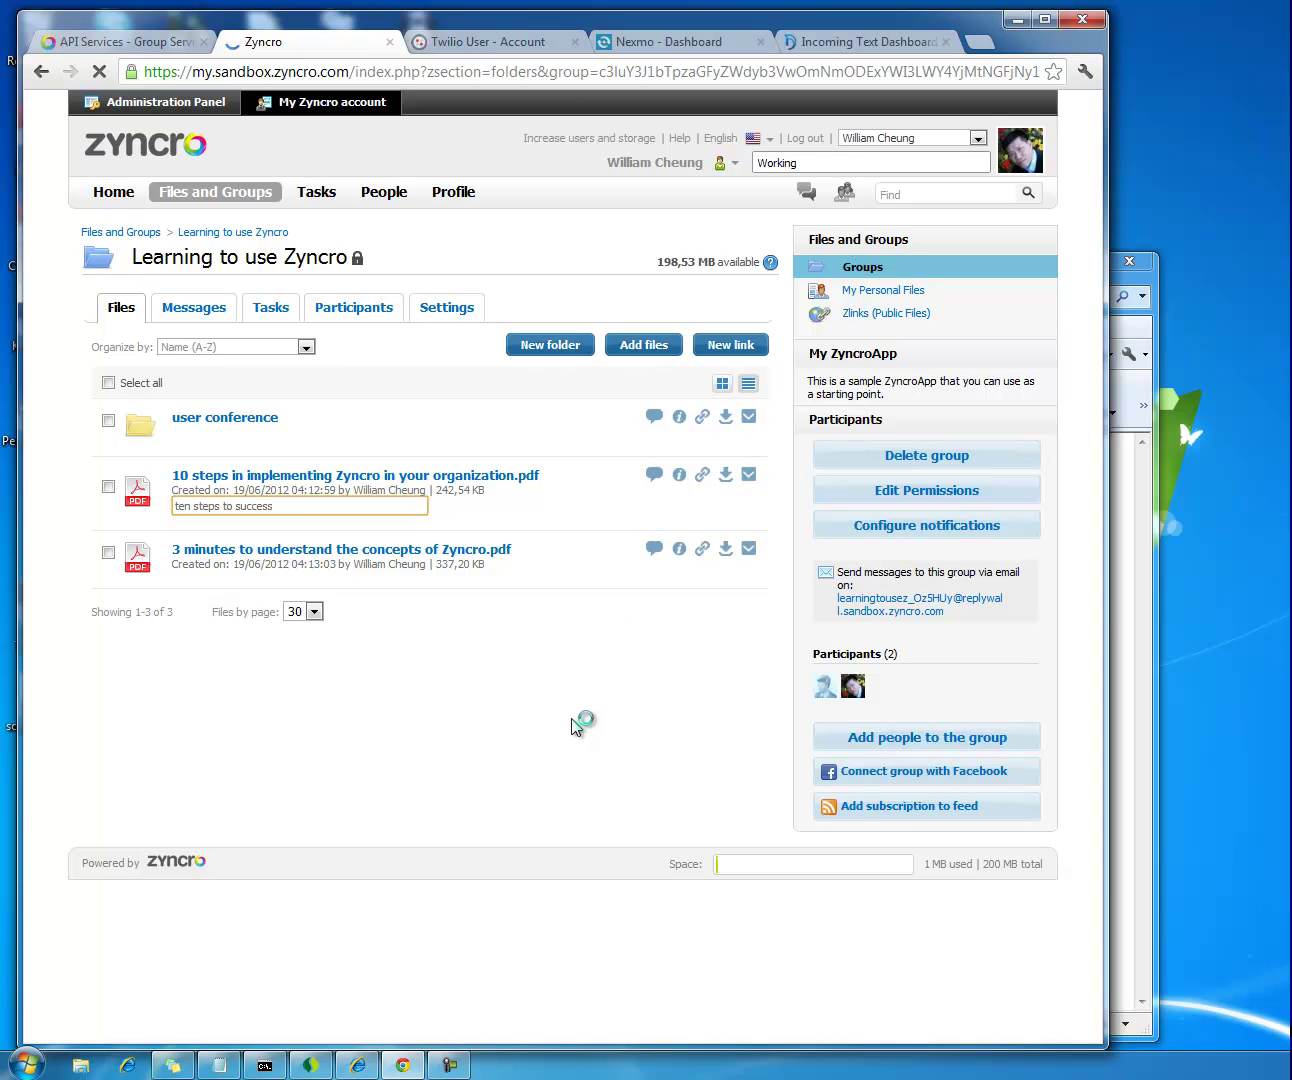
pyautogui.click(547, 520)
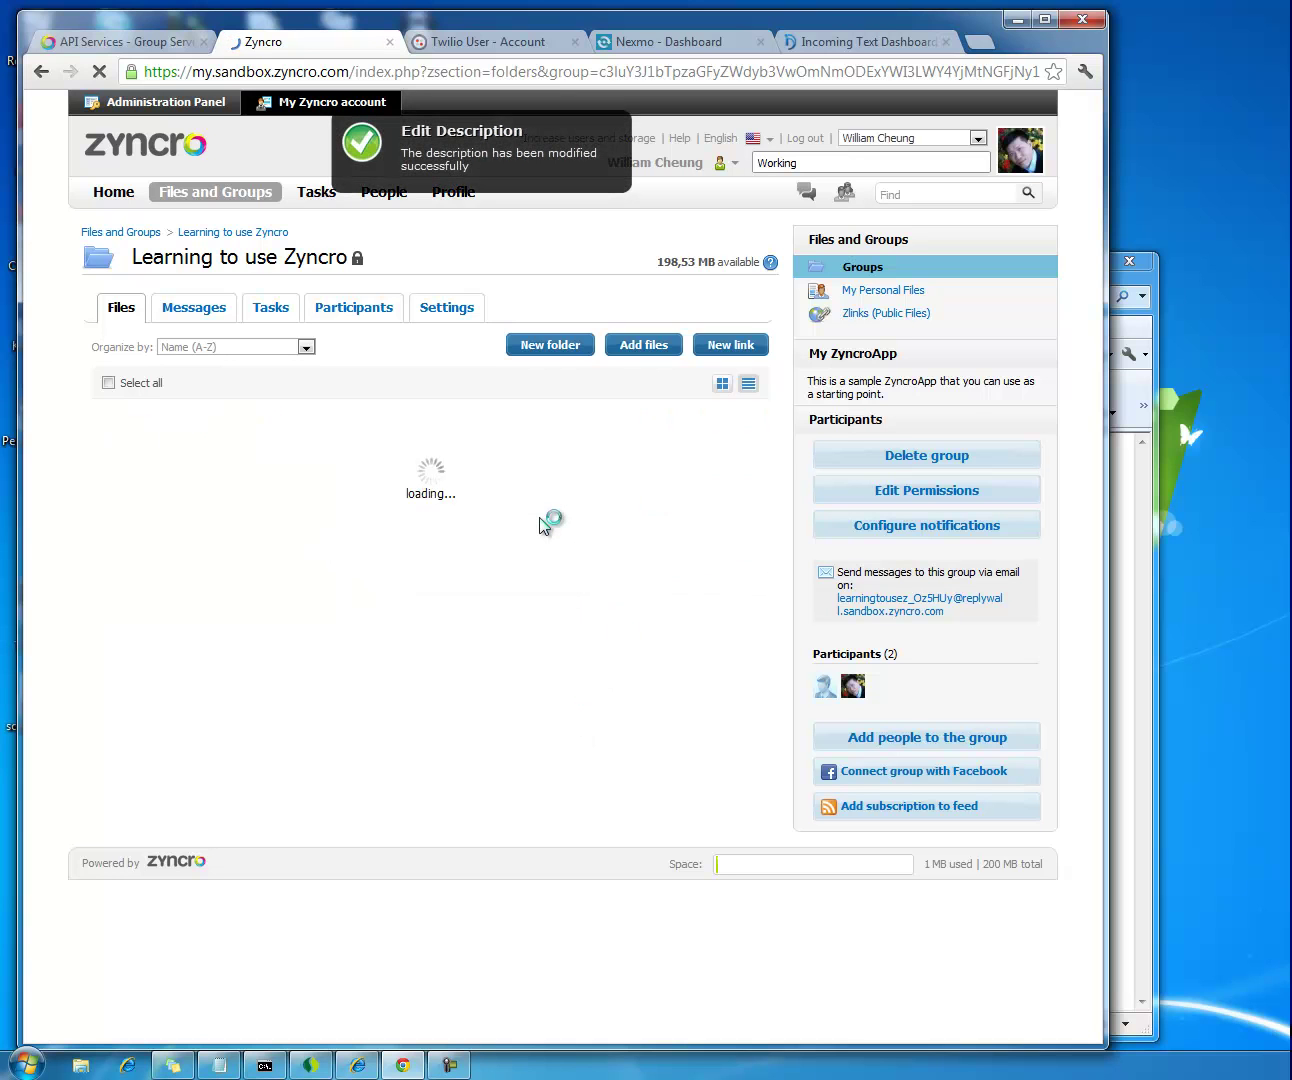
# In zyncsmszap, reload the Learning to use Zyncro contents, look inside the user conference folder and return to the group's file list
pyautogui.hotkey('alt', 'Tab')
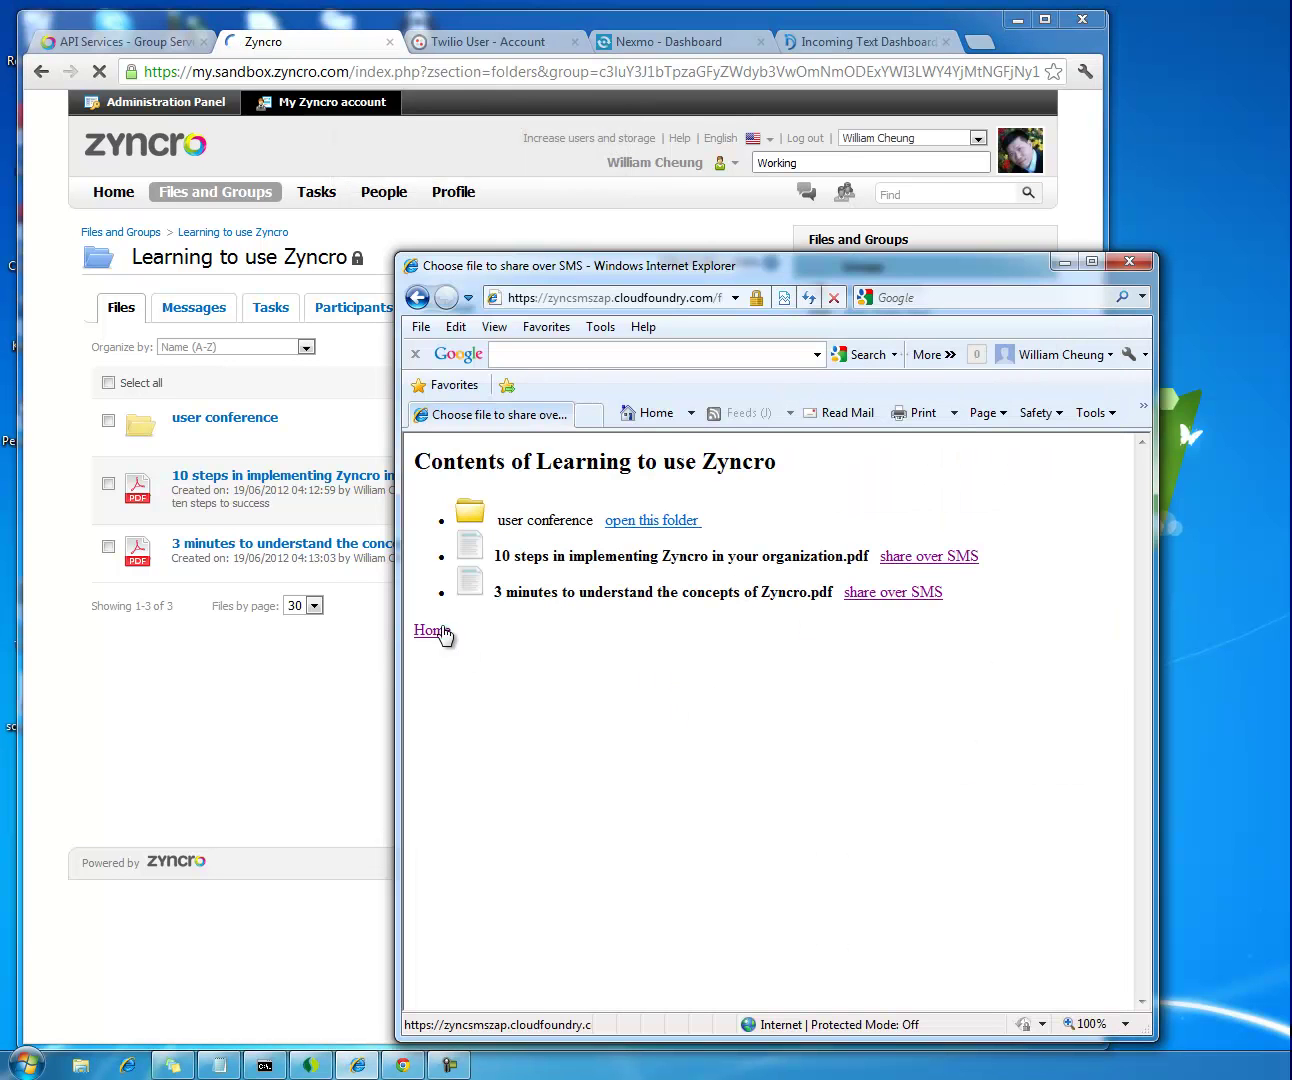
pyautogui.click(419, 302)
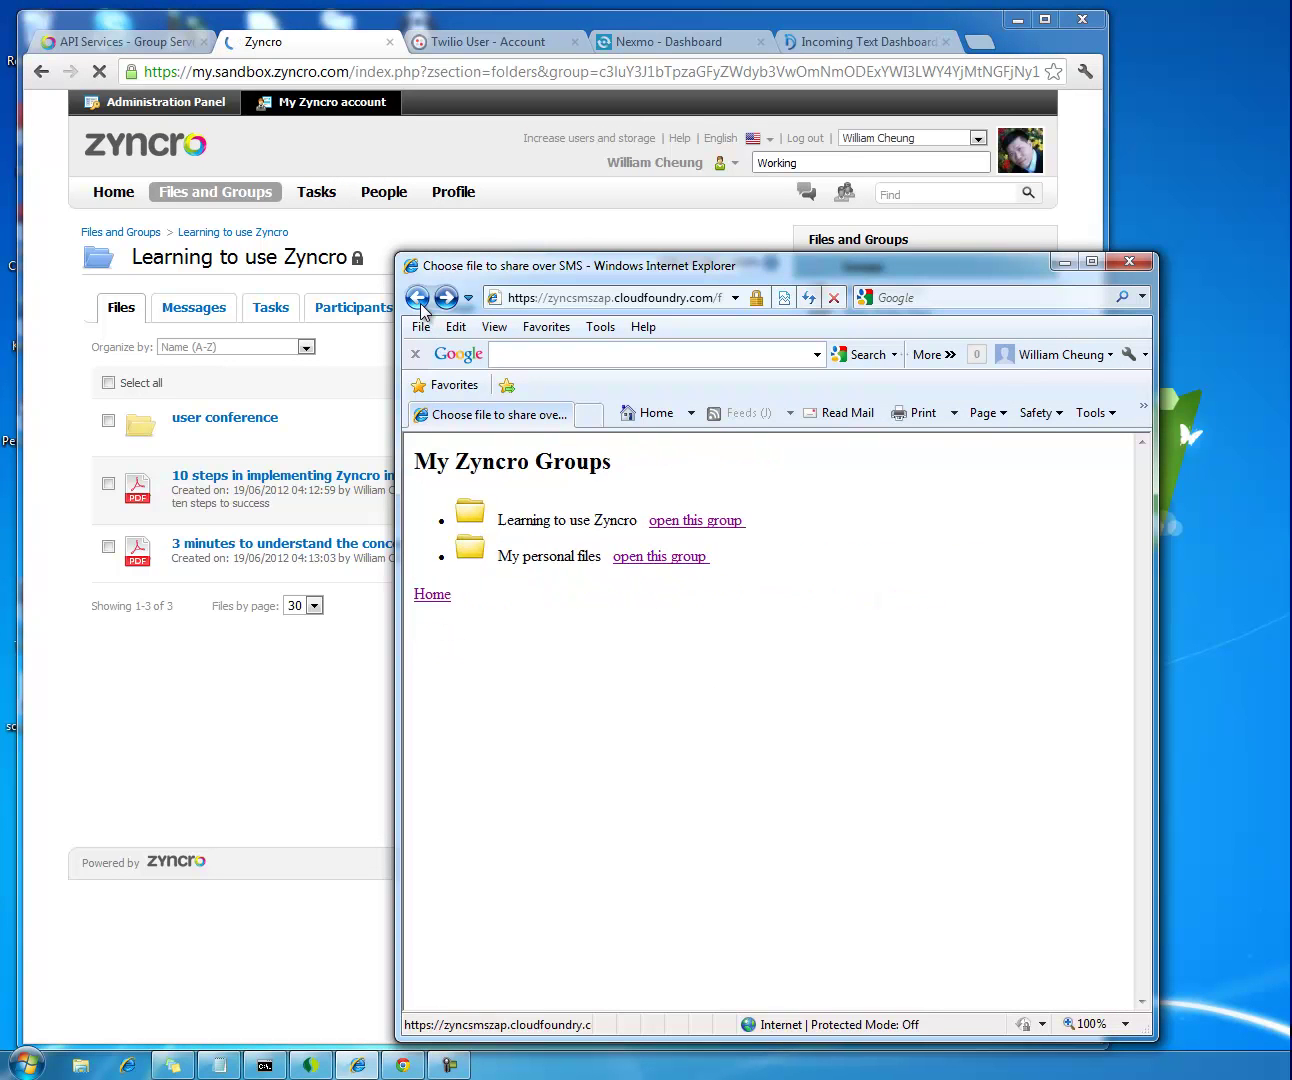
pyautogui.click(719, 522)
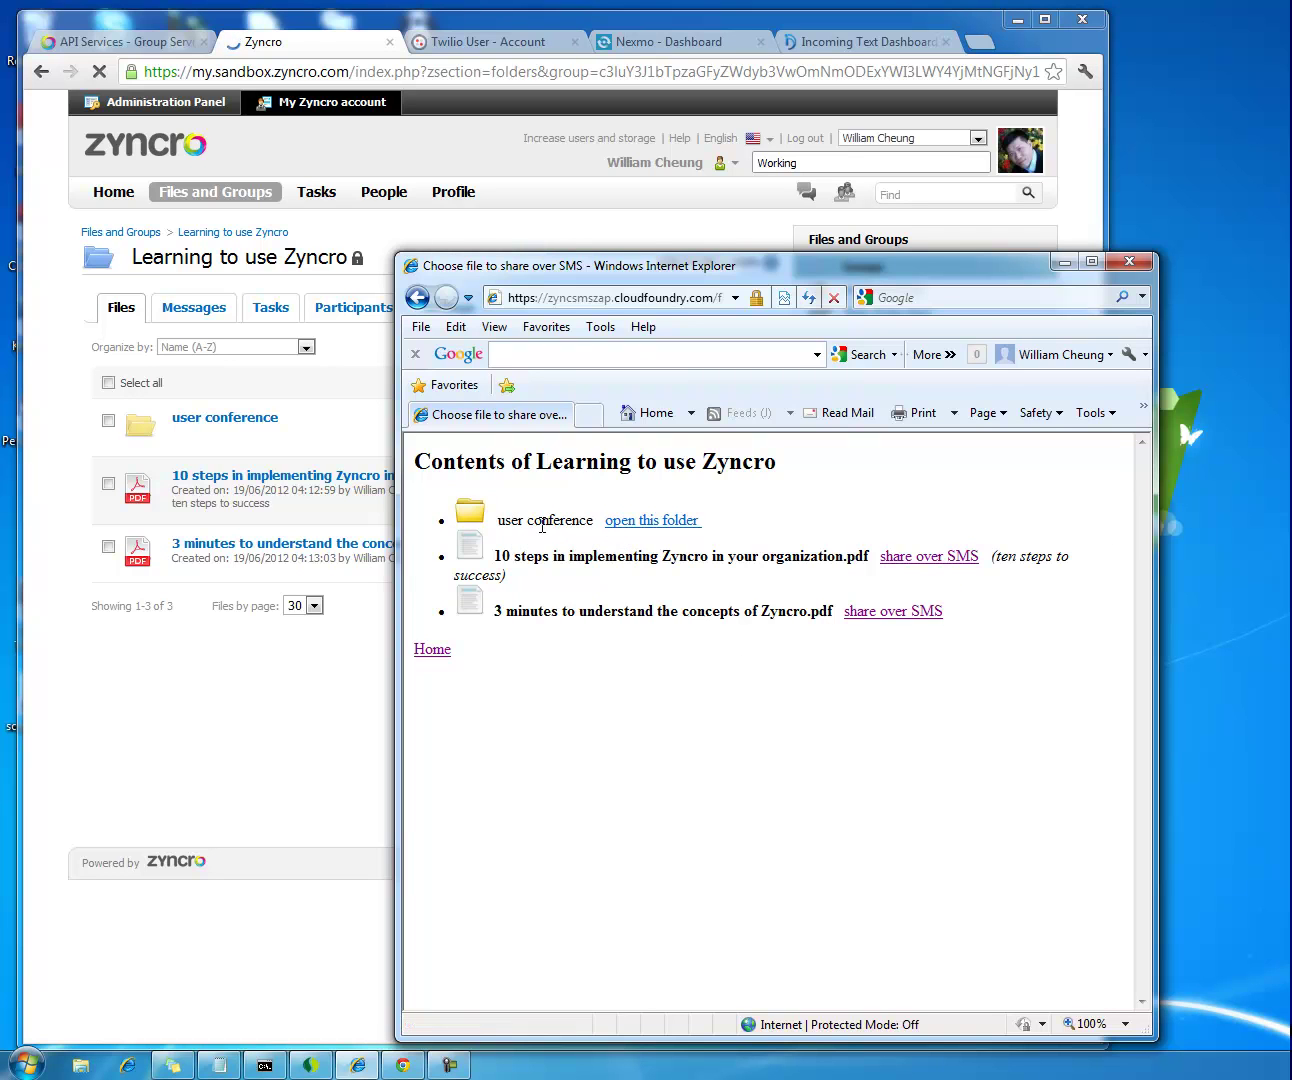
pyautogui.click(634, 523)
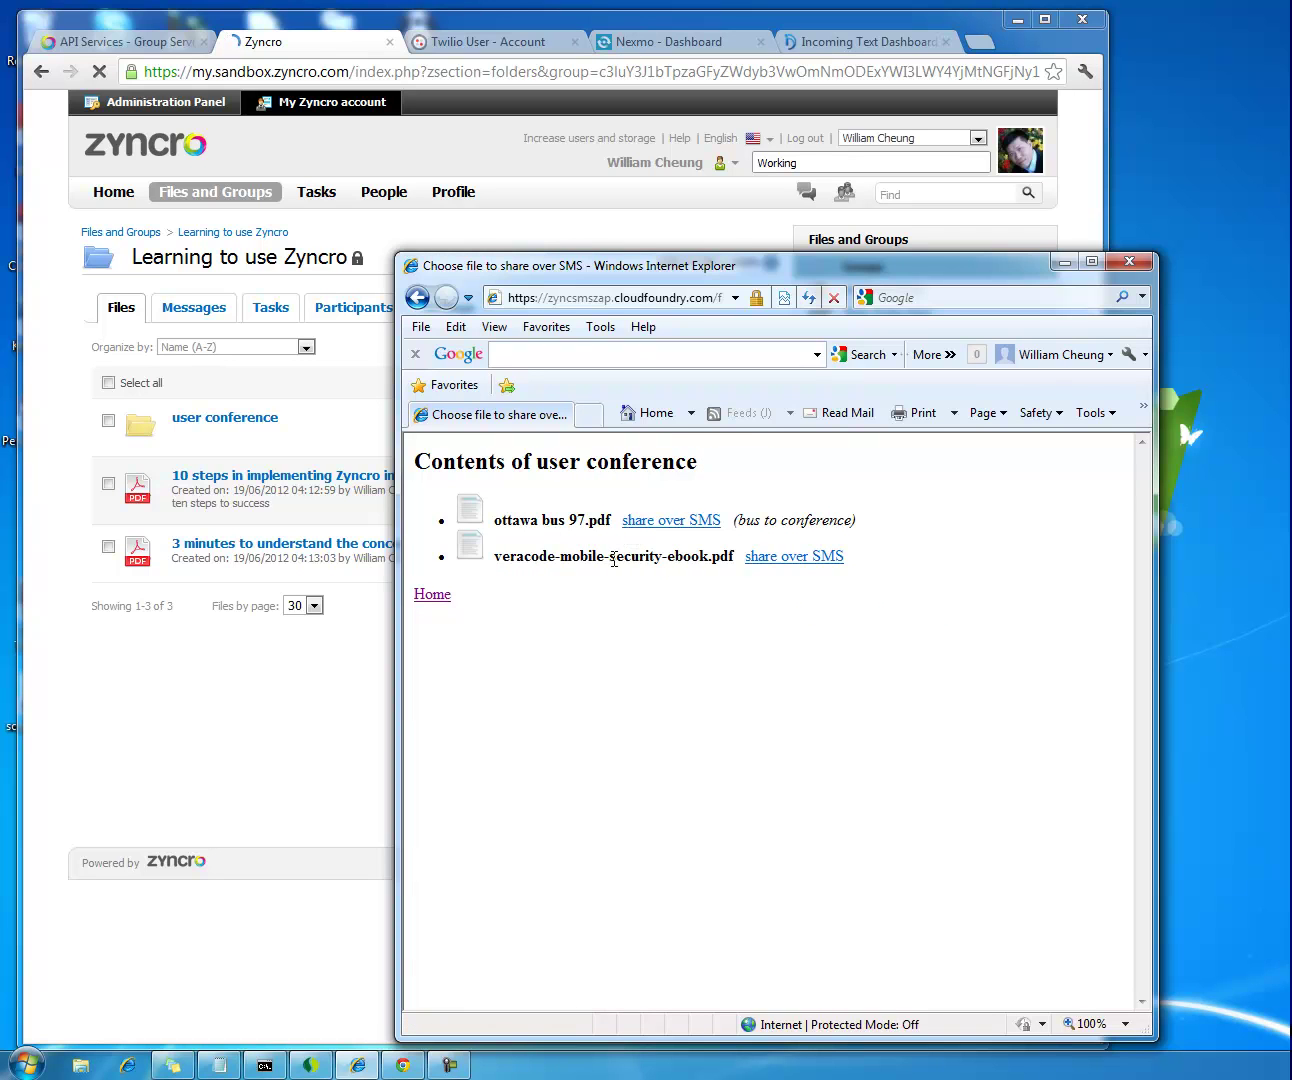
pyautogui.click(416, 297)
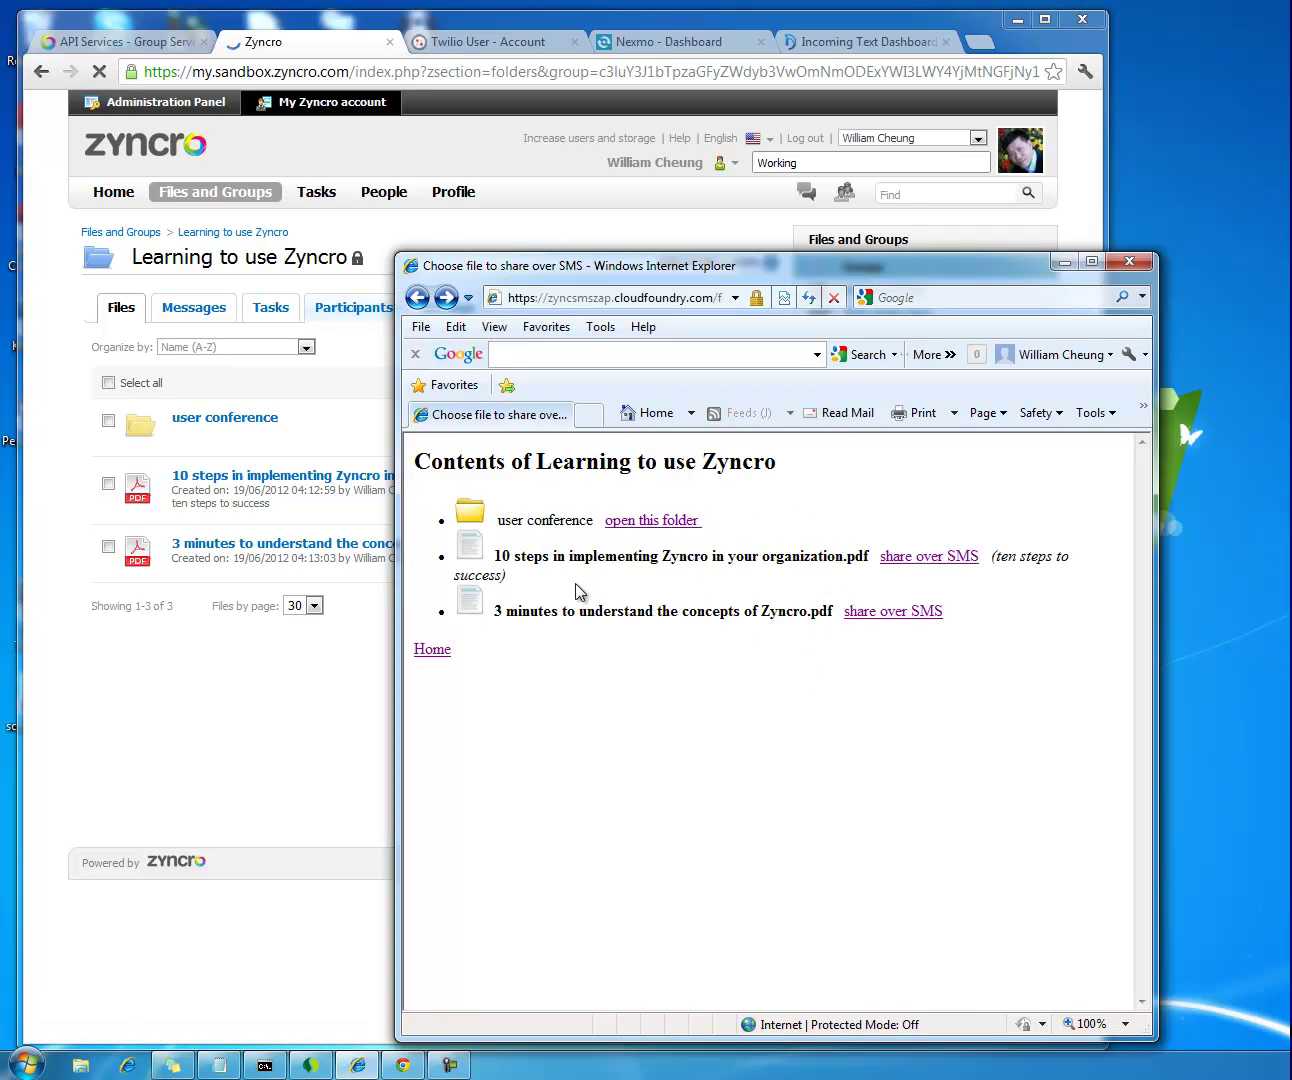
# Share 10 steps in implementing Zyncro in your organization.pdf over SMS and view the activity logs from the home page
pyautogui.click(925, 559)
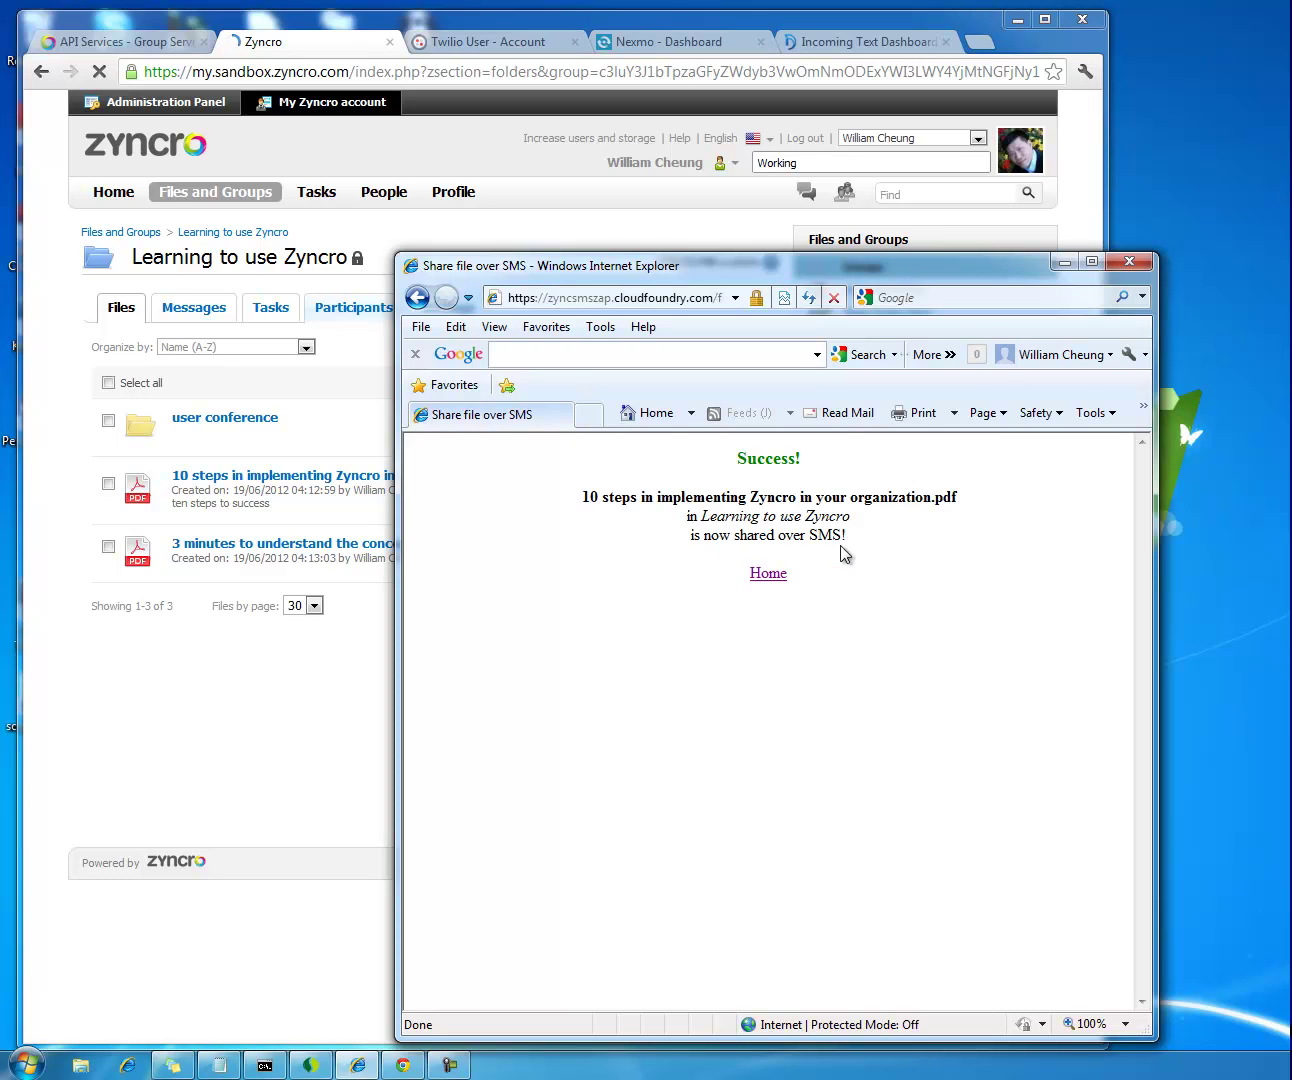
pyautogui.click(783, 572)
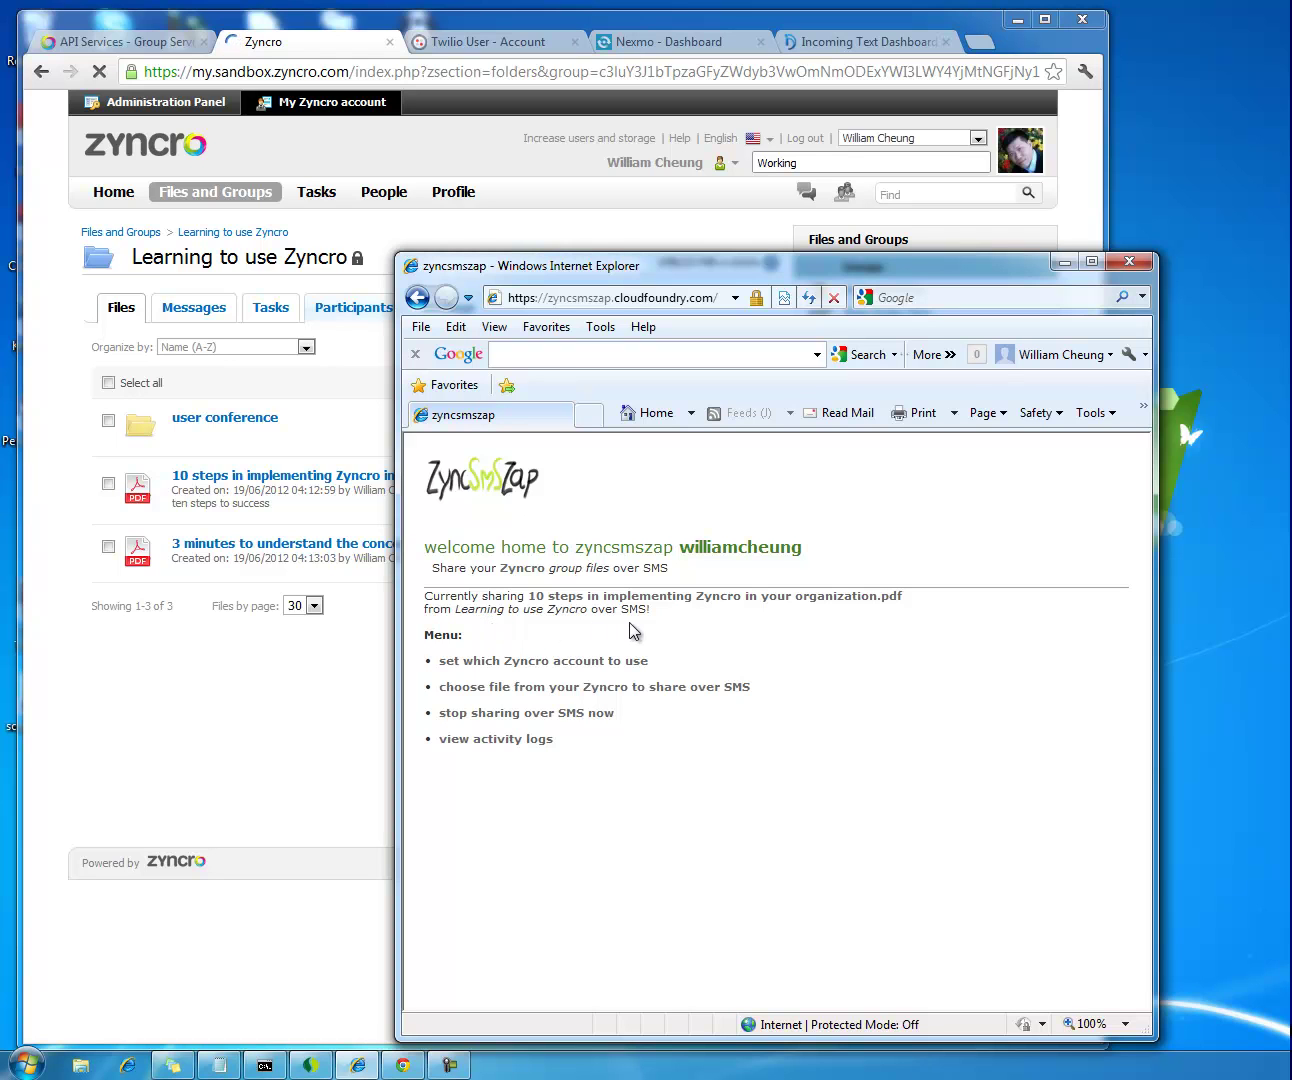
pyautogui.click(520, 743)
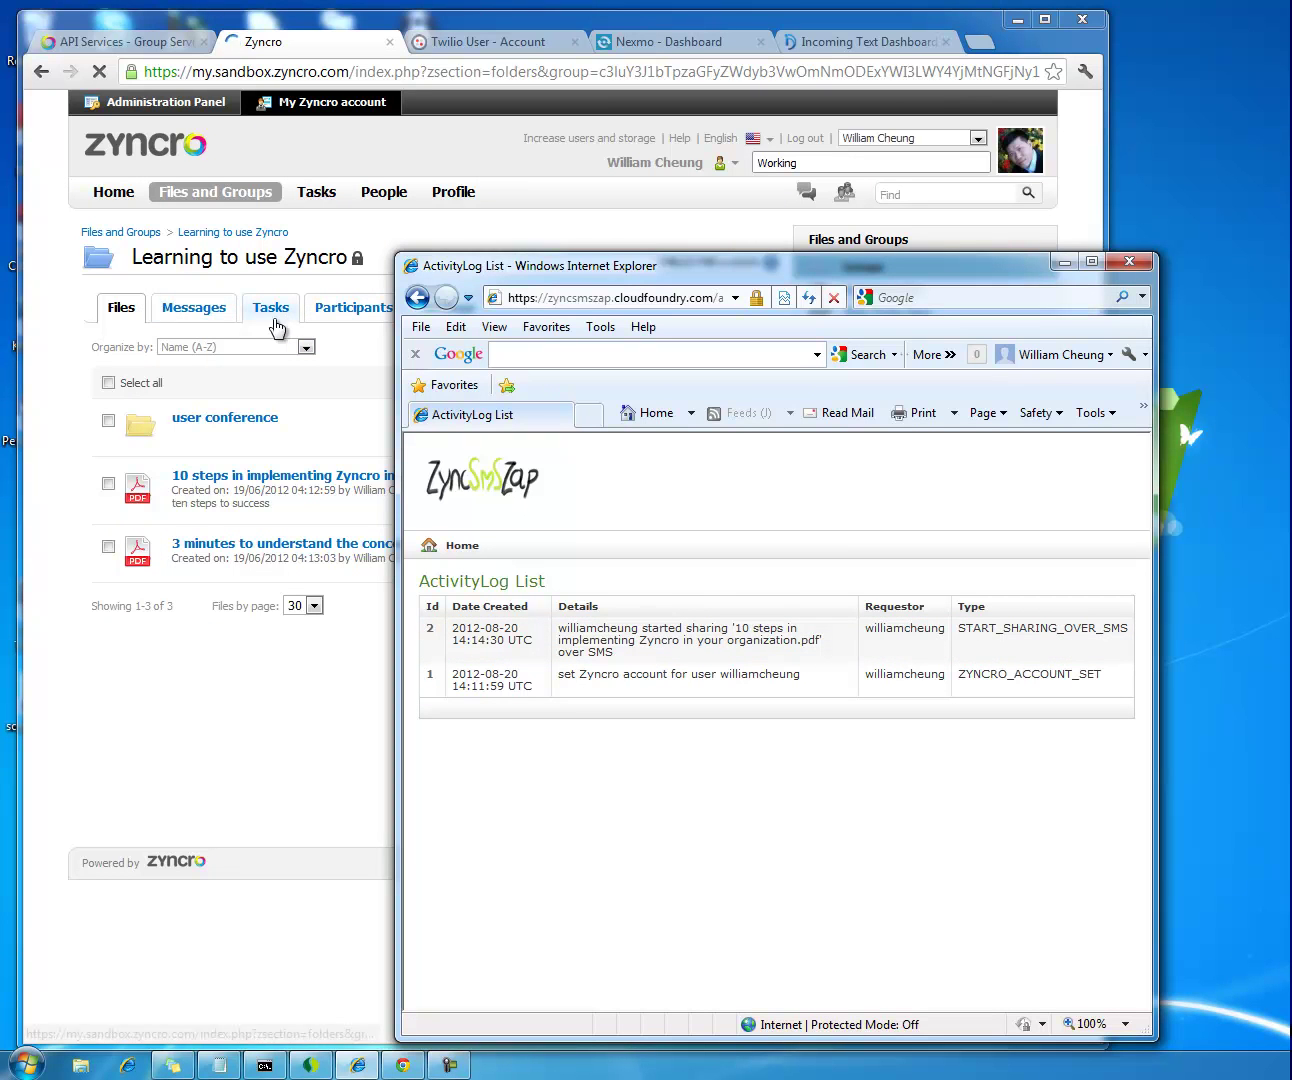
# In Zyncro, check the group's messages and those of the 10 steps PDF for the sharing notice, and return to zyncsmszap's activity log
pyautogui.click(186, 311)
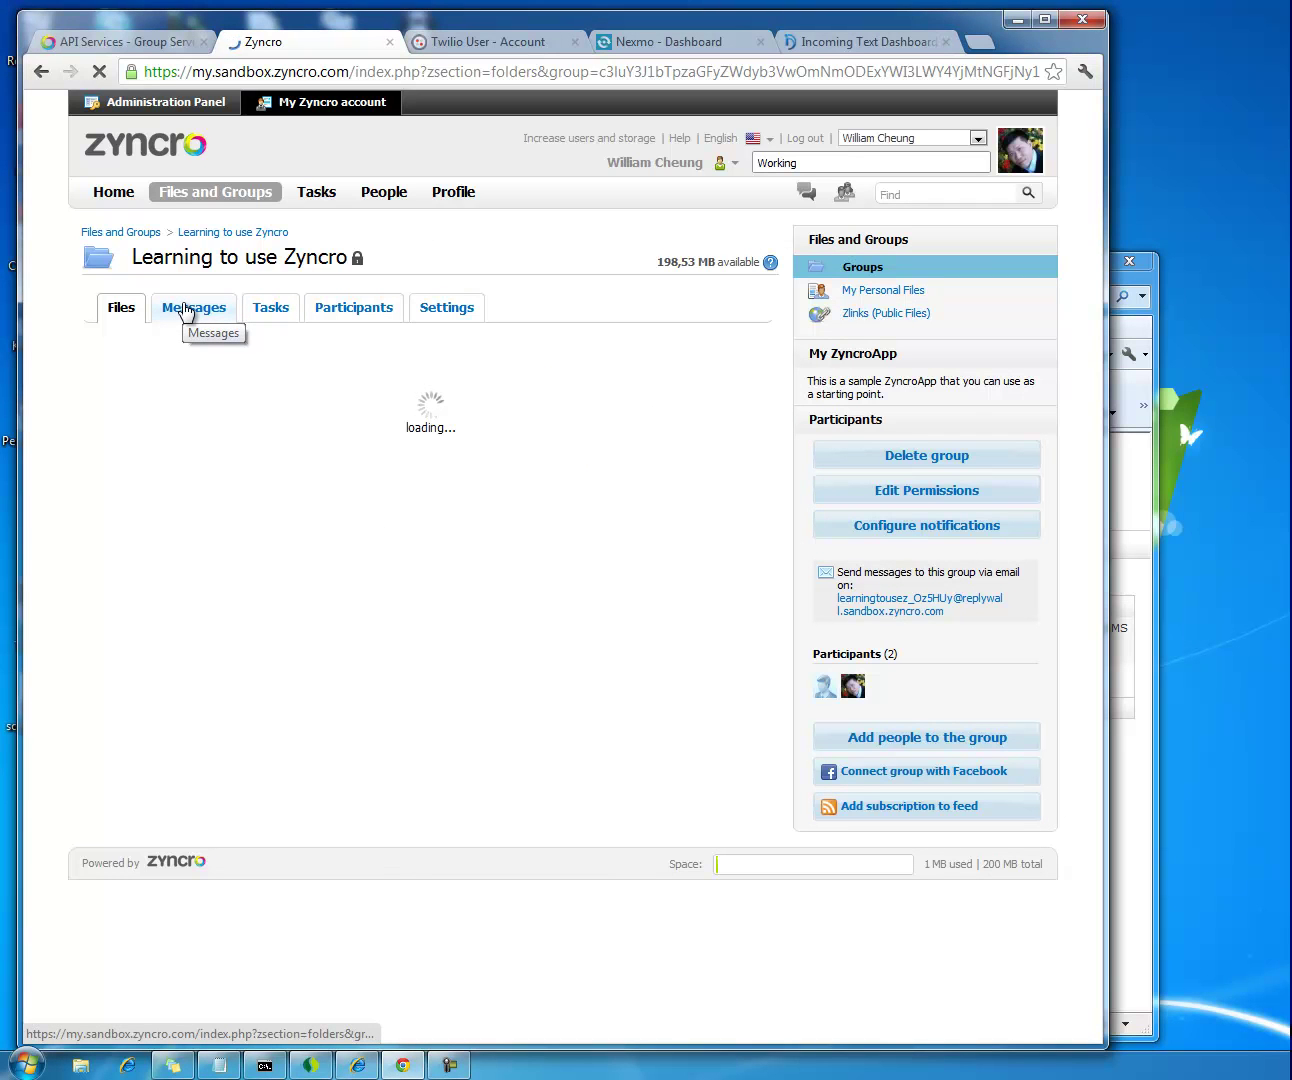
pyautogui.click(185, 310)
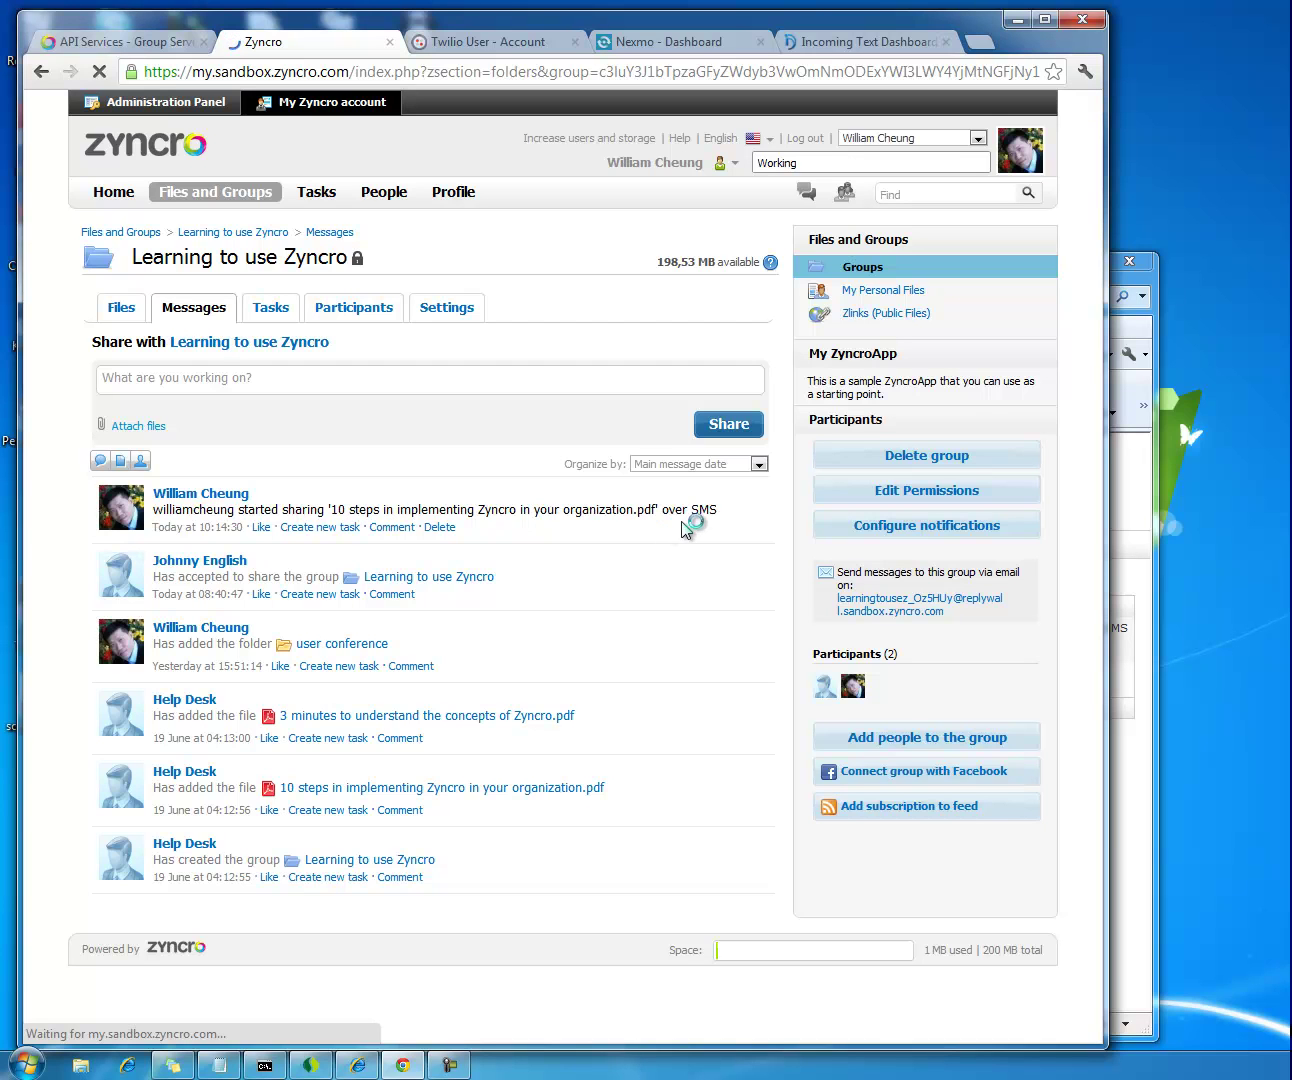
pyautogui.click(127, 316)
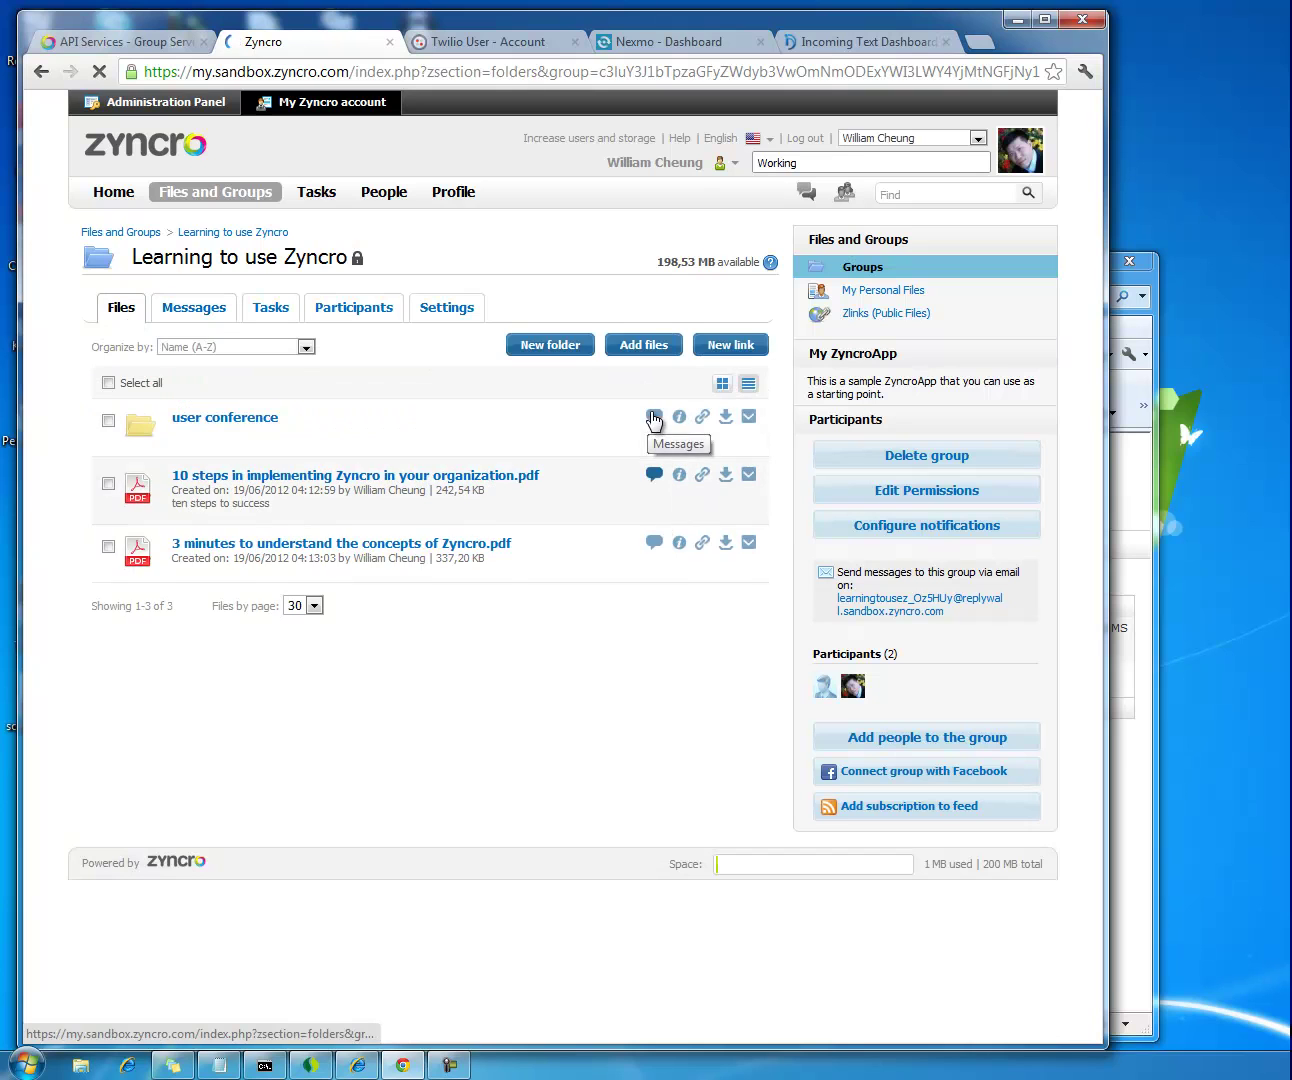
pyautogui.click(656, 478)
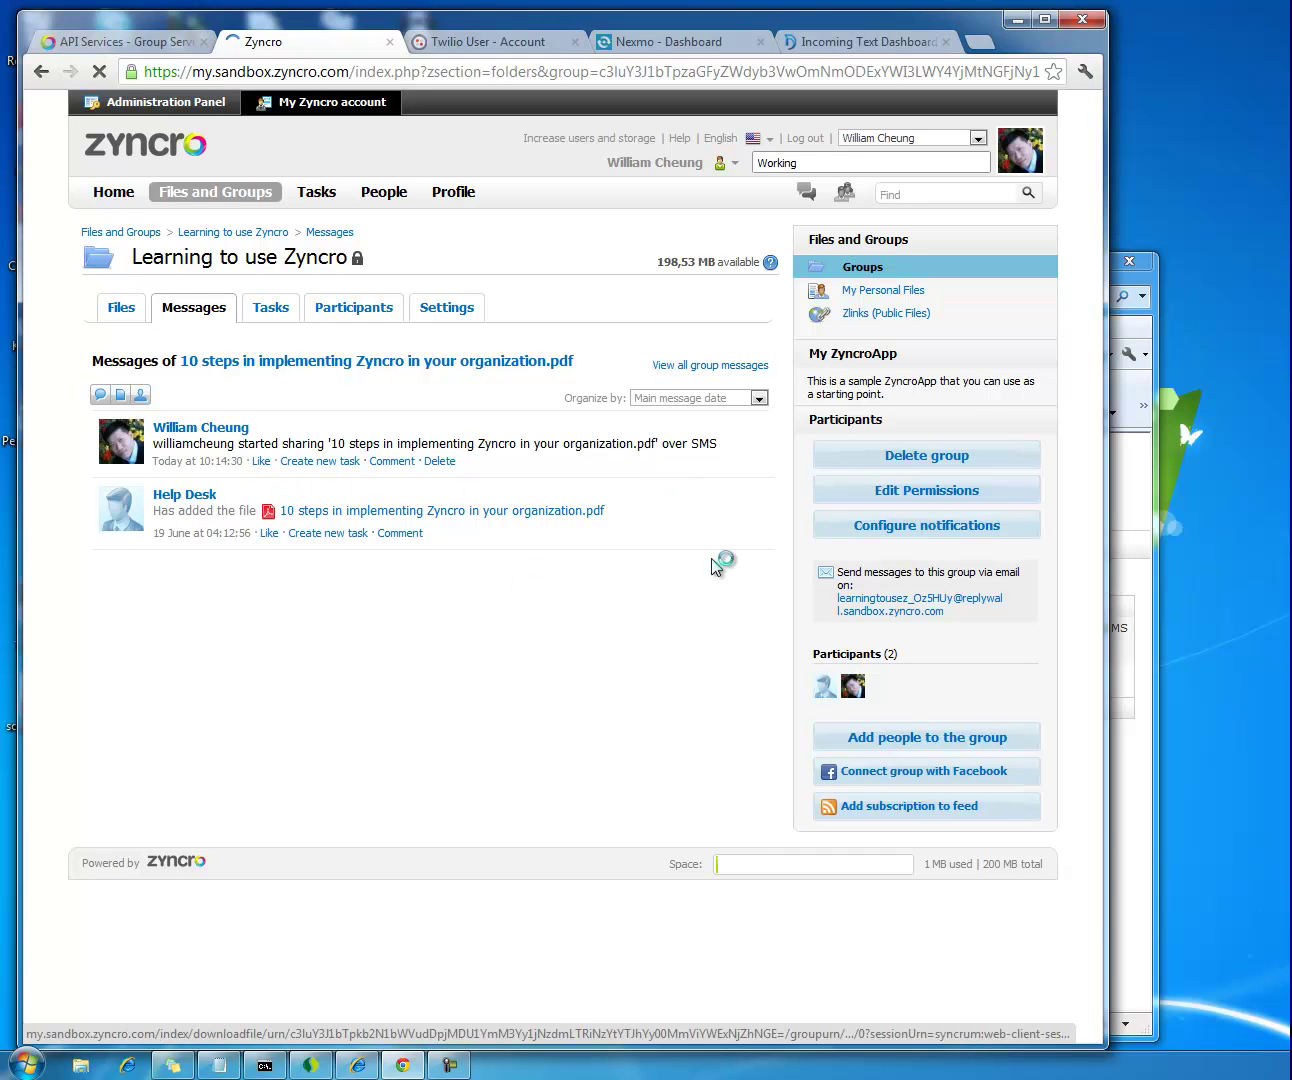
pyautogui.click(1120, 832)
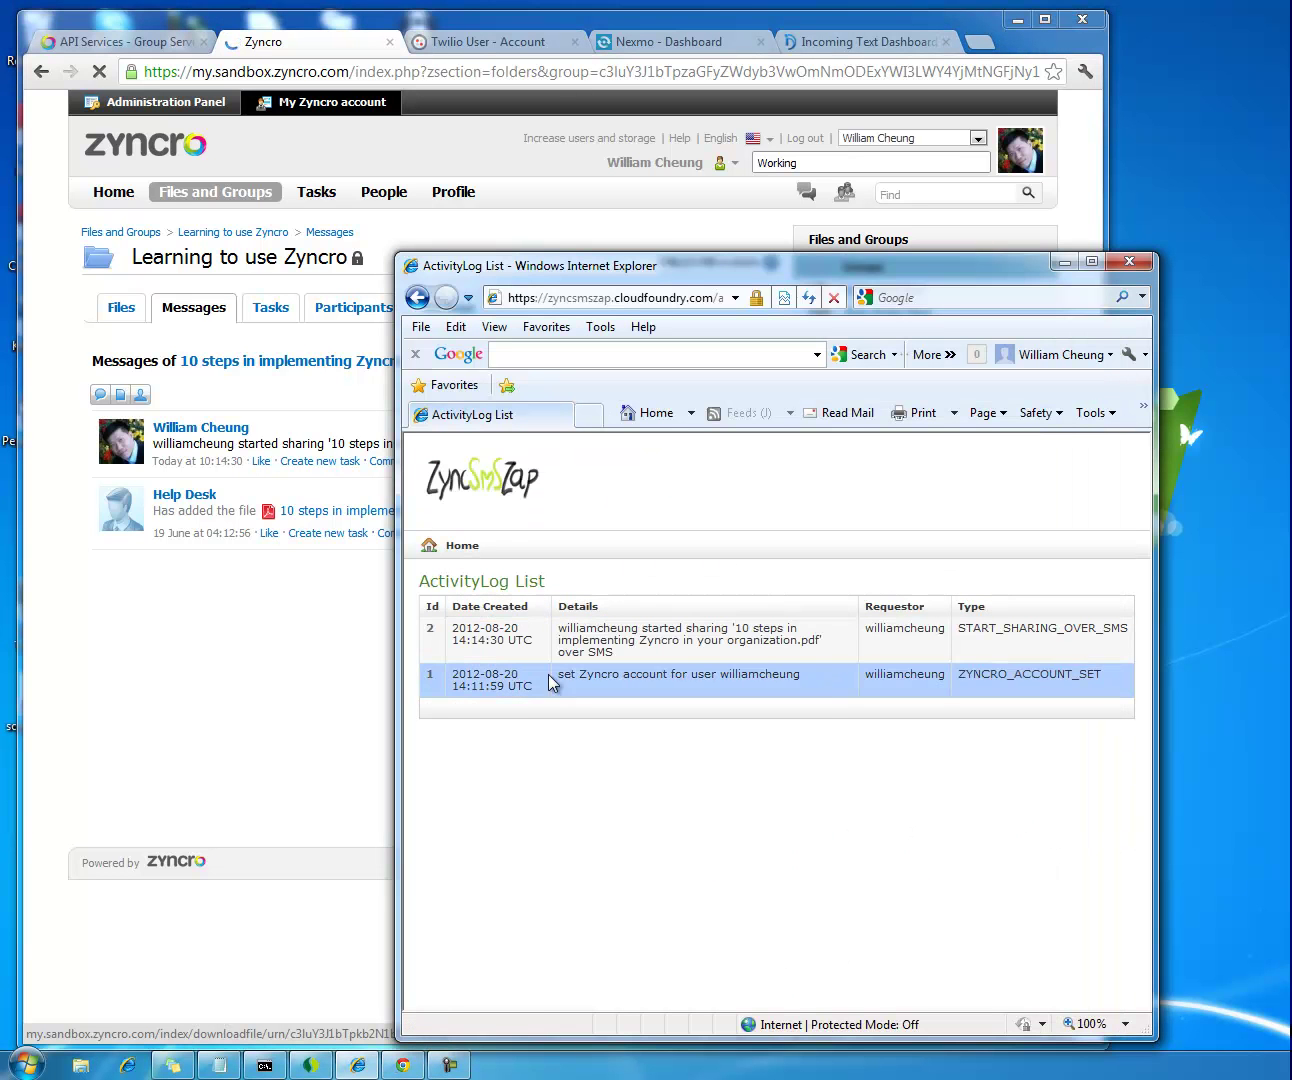
# Return zyncsmszap to its home page, and review the Twilio trial number's settings, the Nexmo numbers and InDash's text message form
pyautogui.click(463, 549)
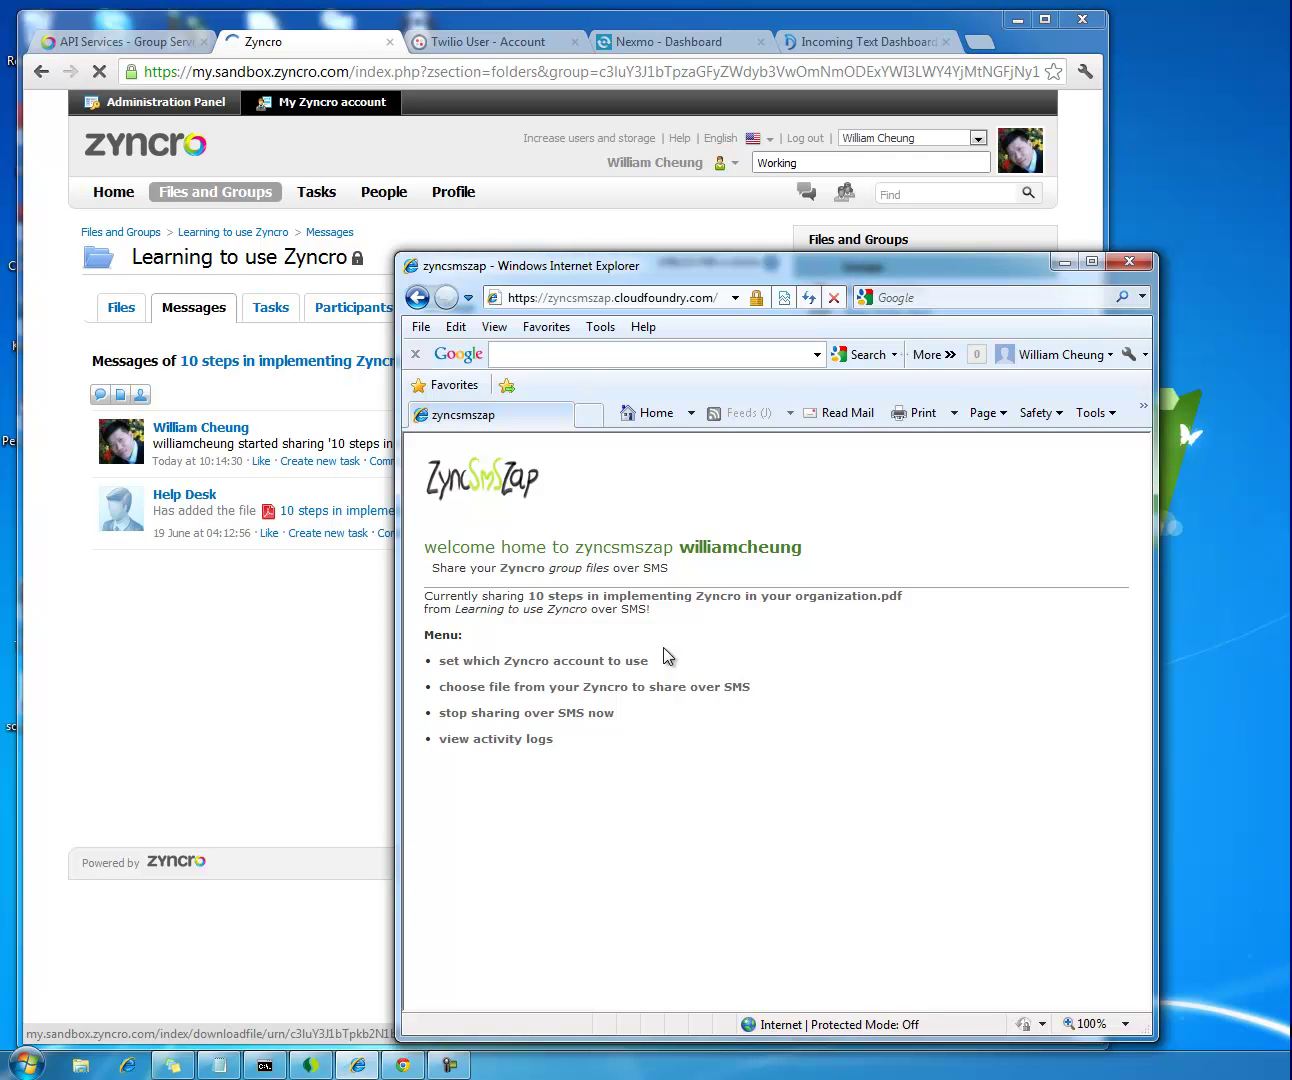
pyautogui.click(485, 38)
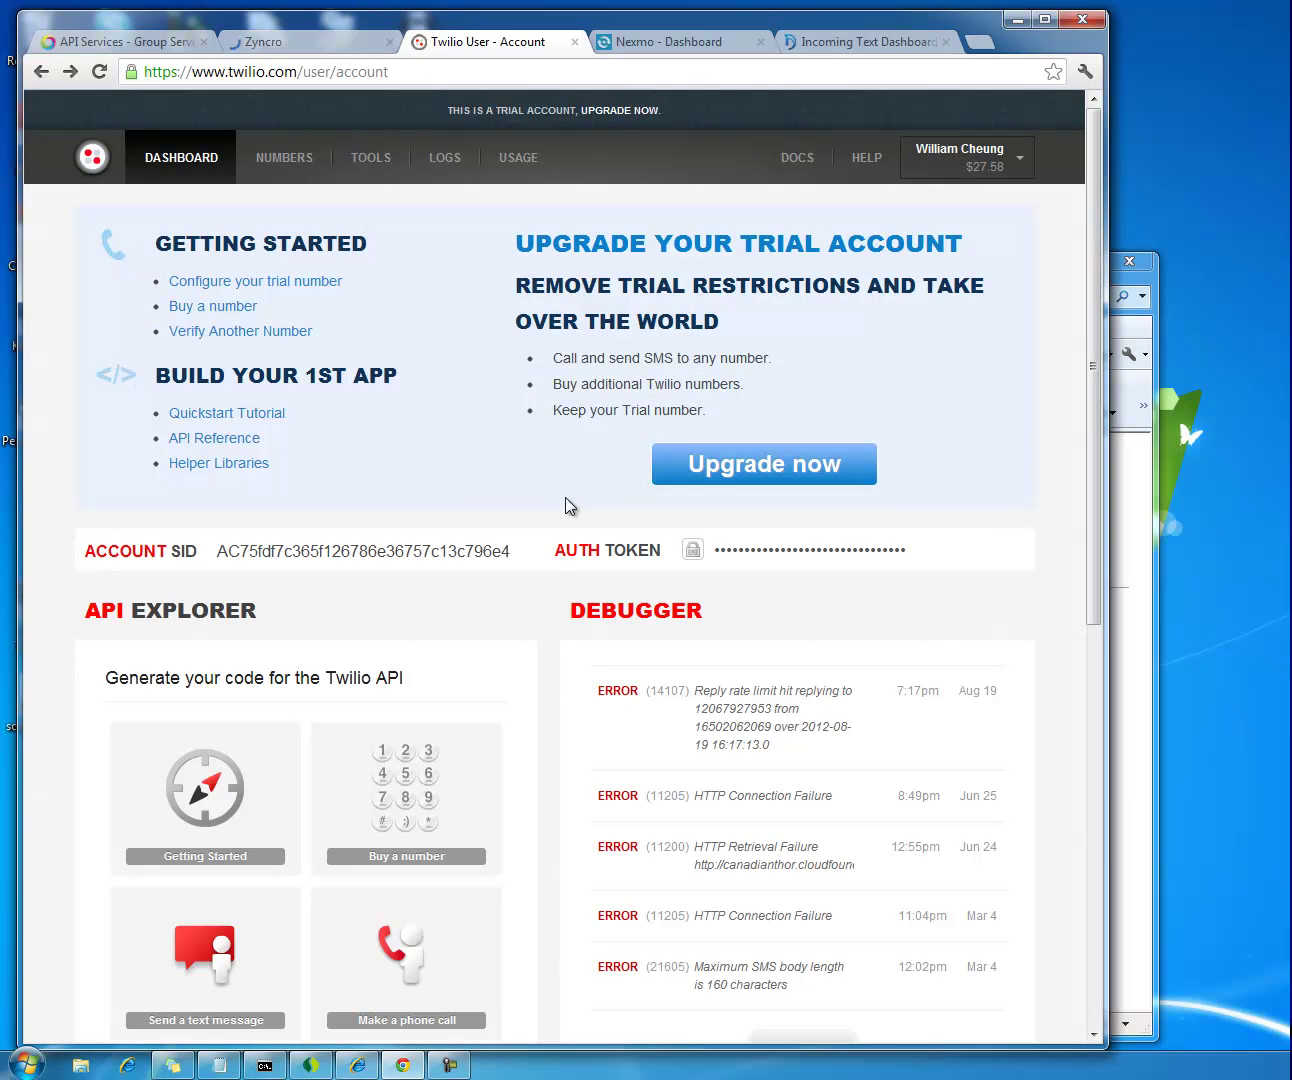
pyautogui.click(225, 289)
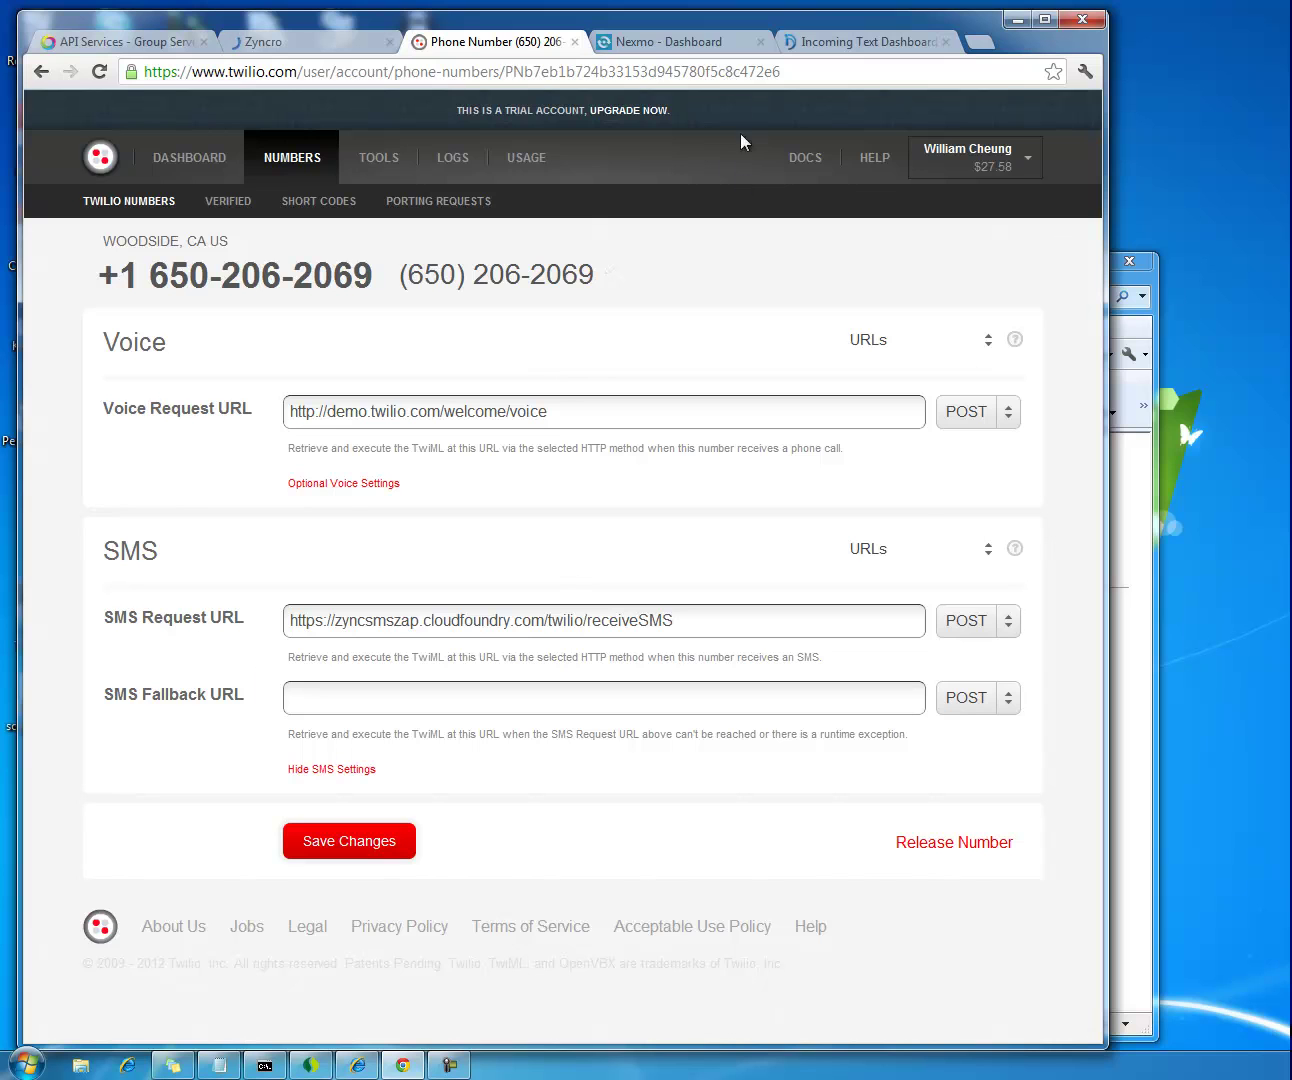
pyautogui.click(666, 44)
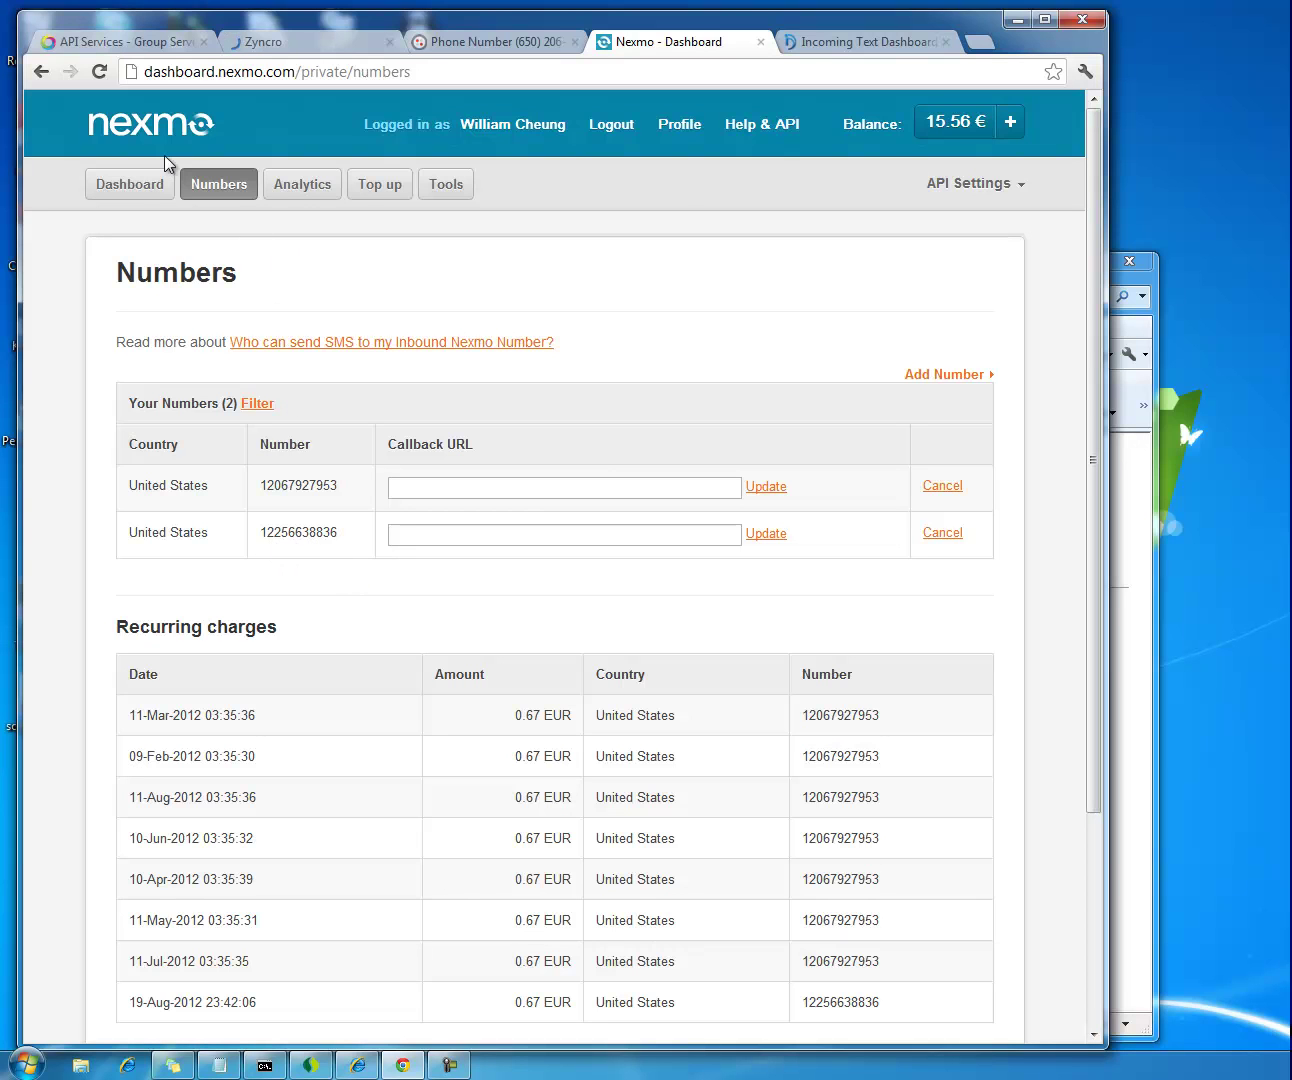
pyautogui.click(862, 38)
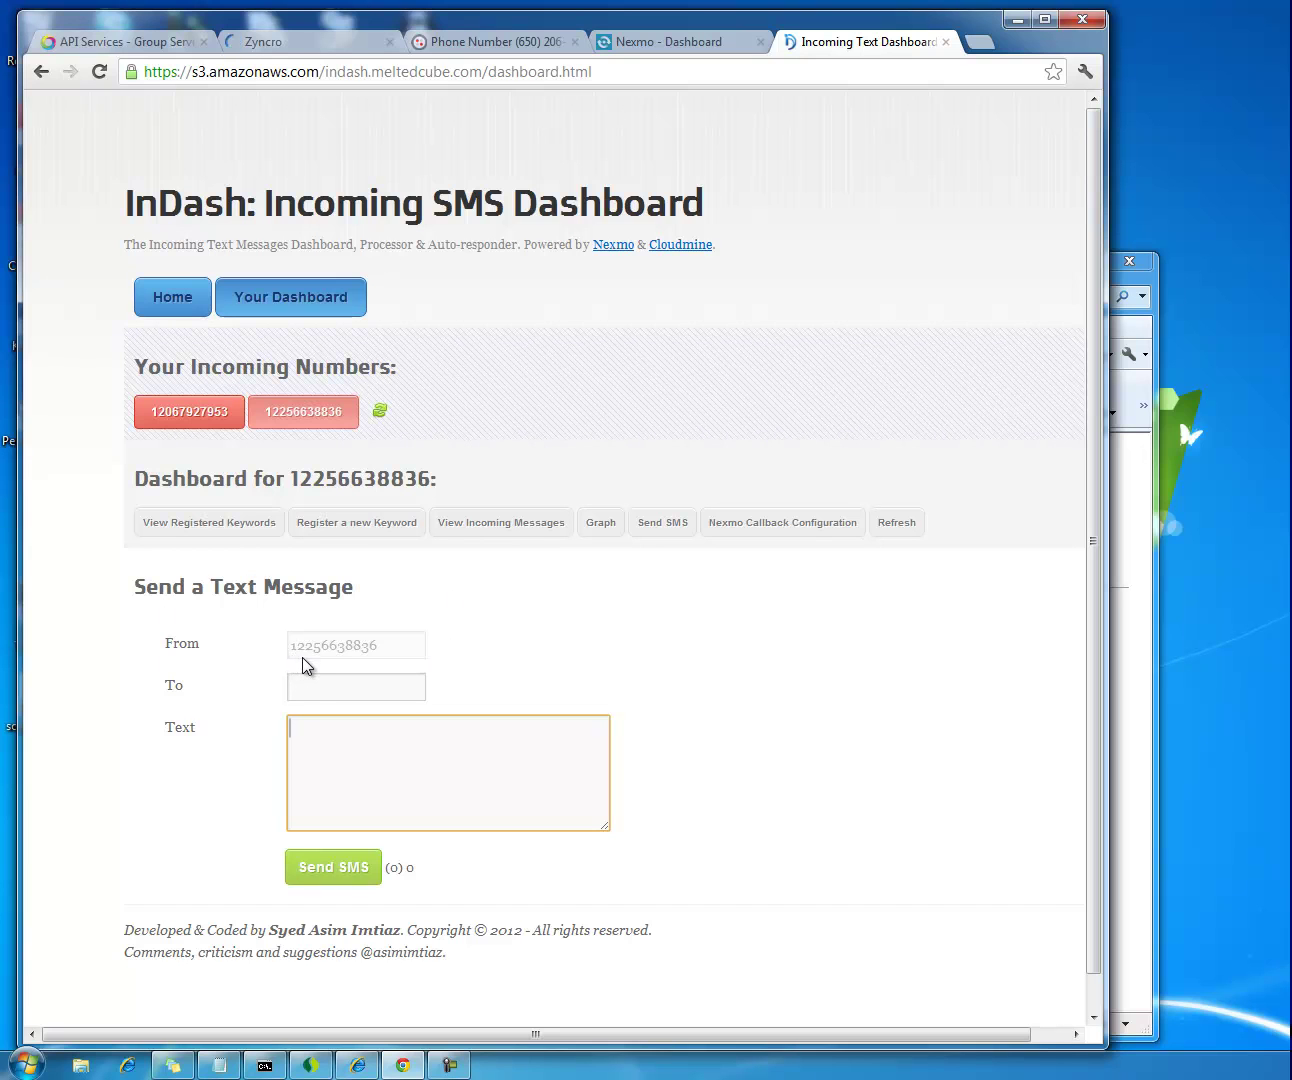
# Copy the Twilio trial phone number into the recipient field of InDash's text message form, removing its space and hyphens
pyautogui.click(522, 43)
pyautogui.moveTo(120, 274); pyautogui.dragTo(372, 274)
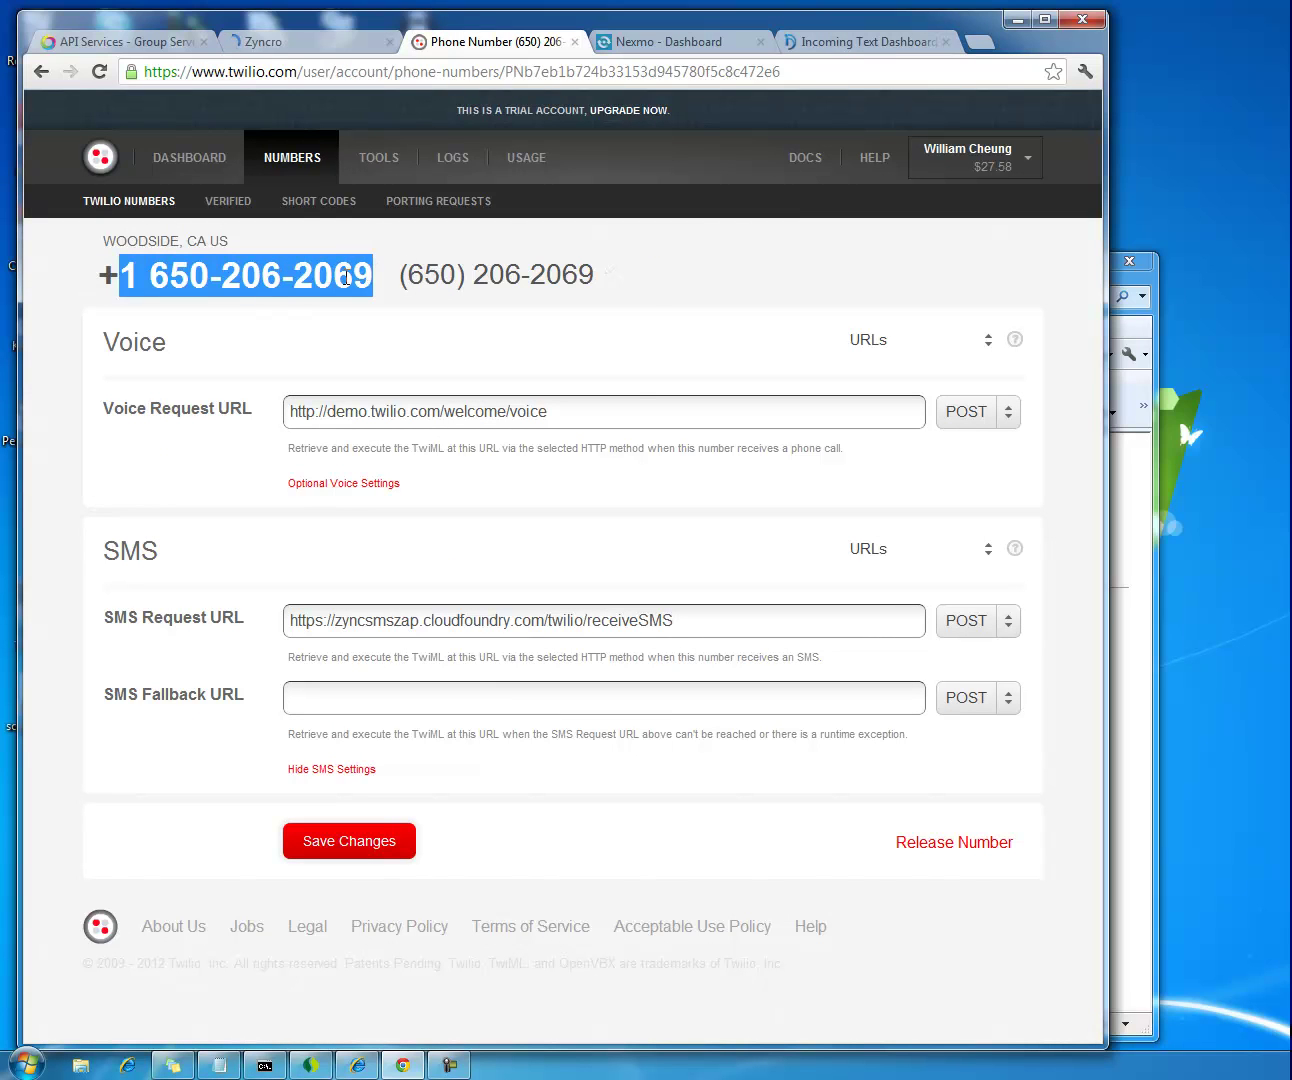
pyautogui.rightClick(344, 276)
pyautogui.click(380, 290)
pyautogui.click(795, 42)
pyautogui.click(327, 686)
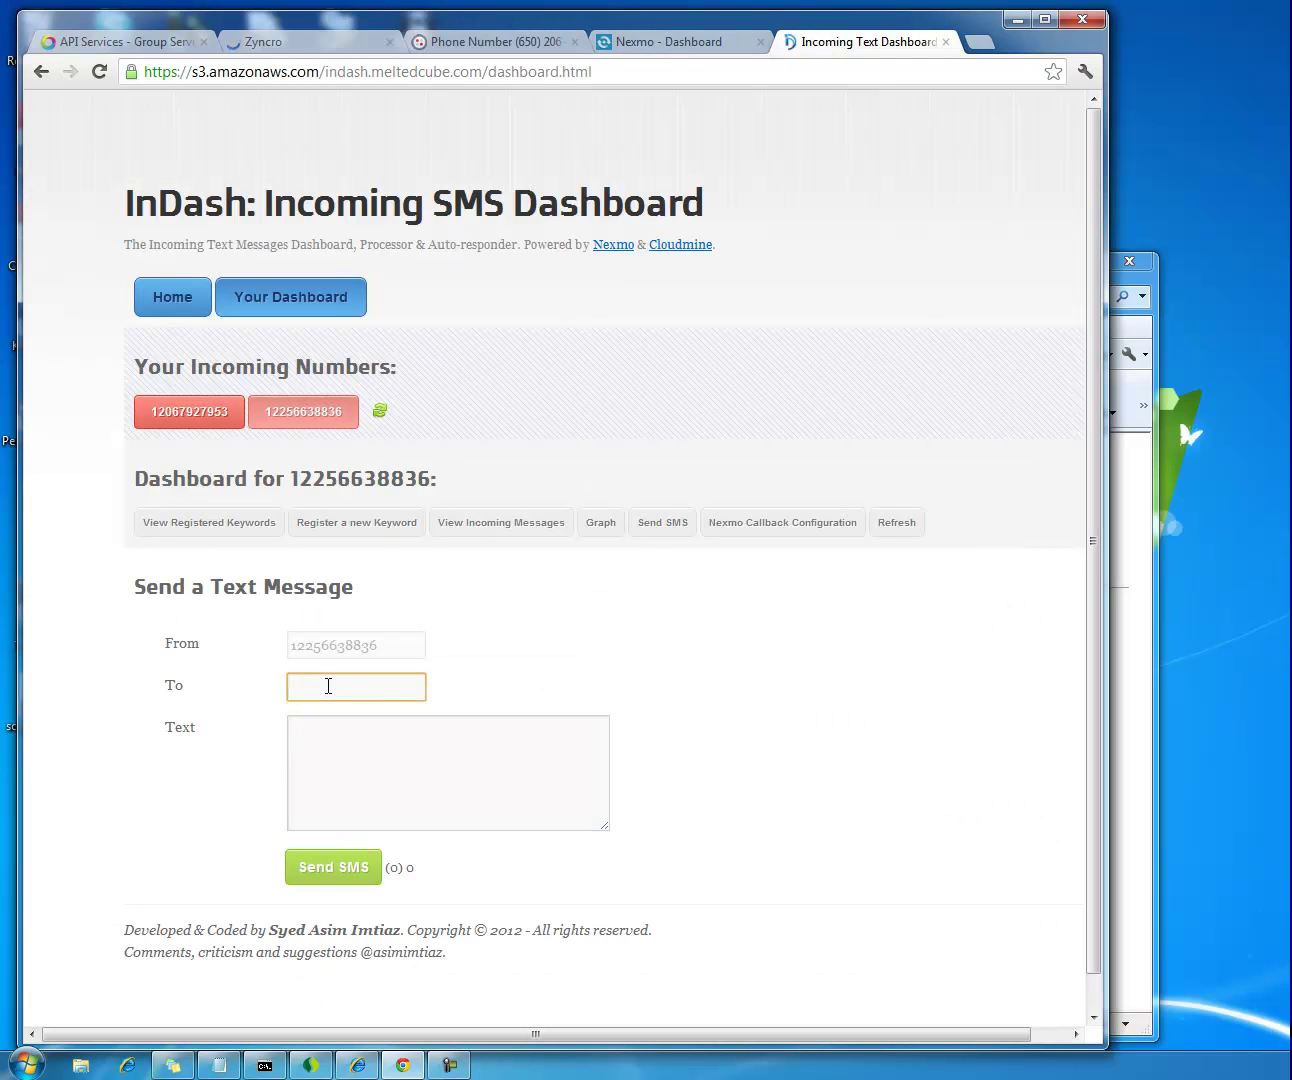
pyautogui.hotkey('ctrl', 'v')
pyautogui.press('Home')
pyautogui.press('Right')
pyautogui.press('Right')
pyautogui.press('BackSpace')
pyautogui.press('Right')
pyautogui.press('Right')
pyautogui.press('Right')
pyautogui.press('Delete')
pyautogui.press('Delete')
# Enter "zlink" as the message text and send the SMS to the Twilio number
pyautogui.click(511, 741)
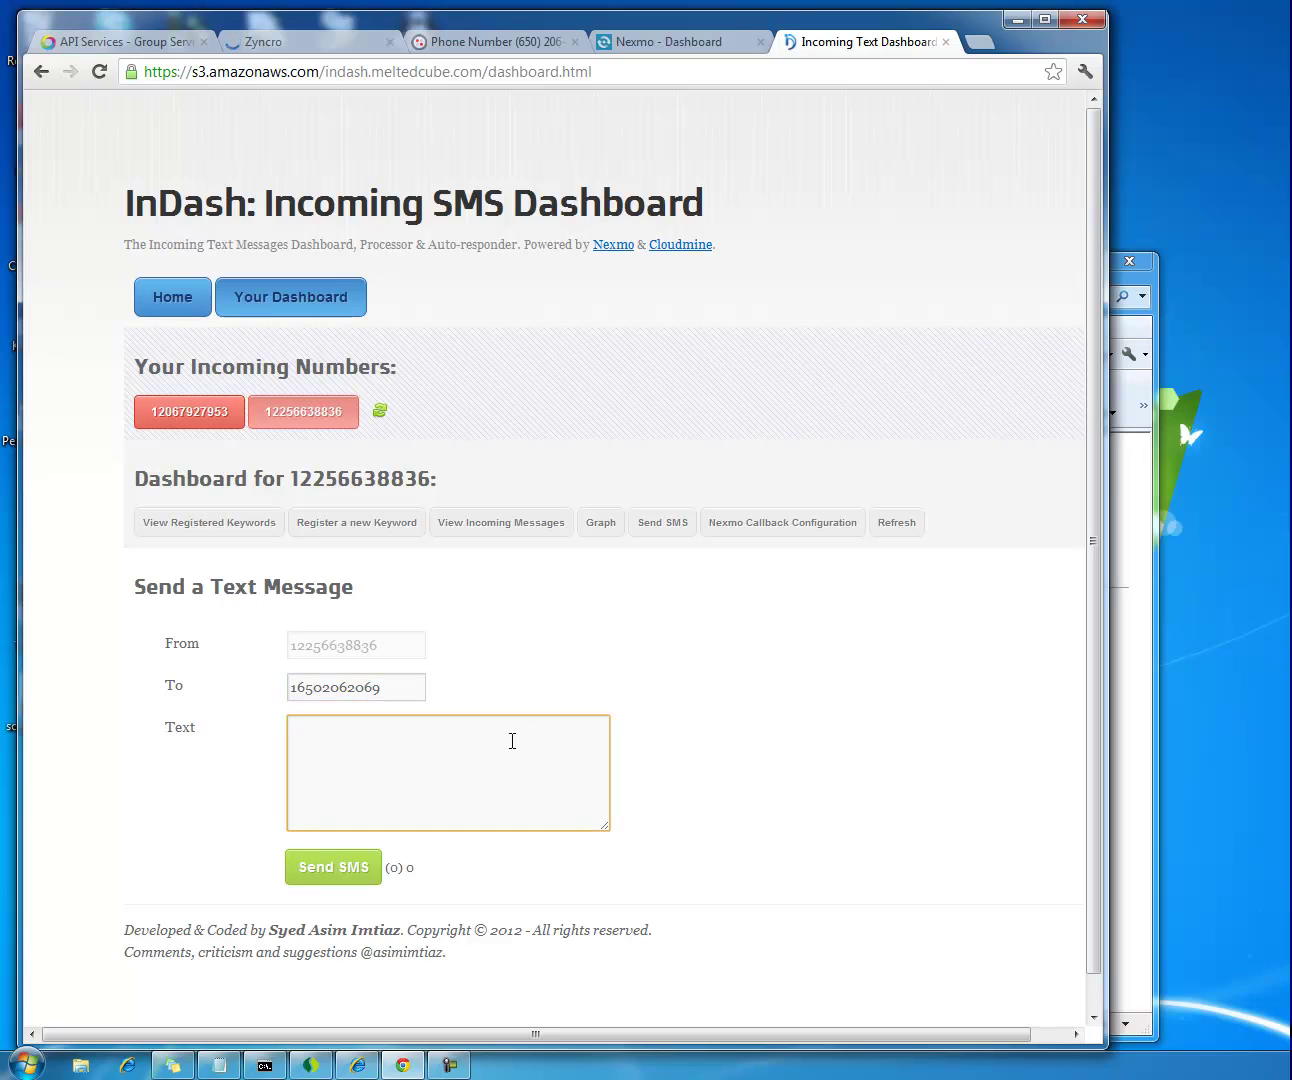
pyautogui.write('zlink')
pyautogui.click(340, 879)
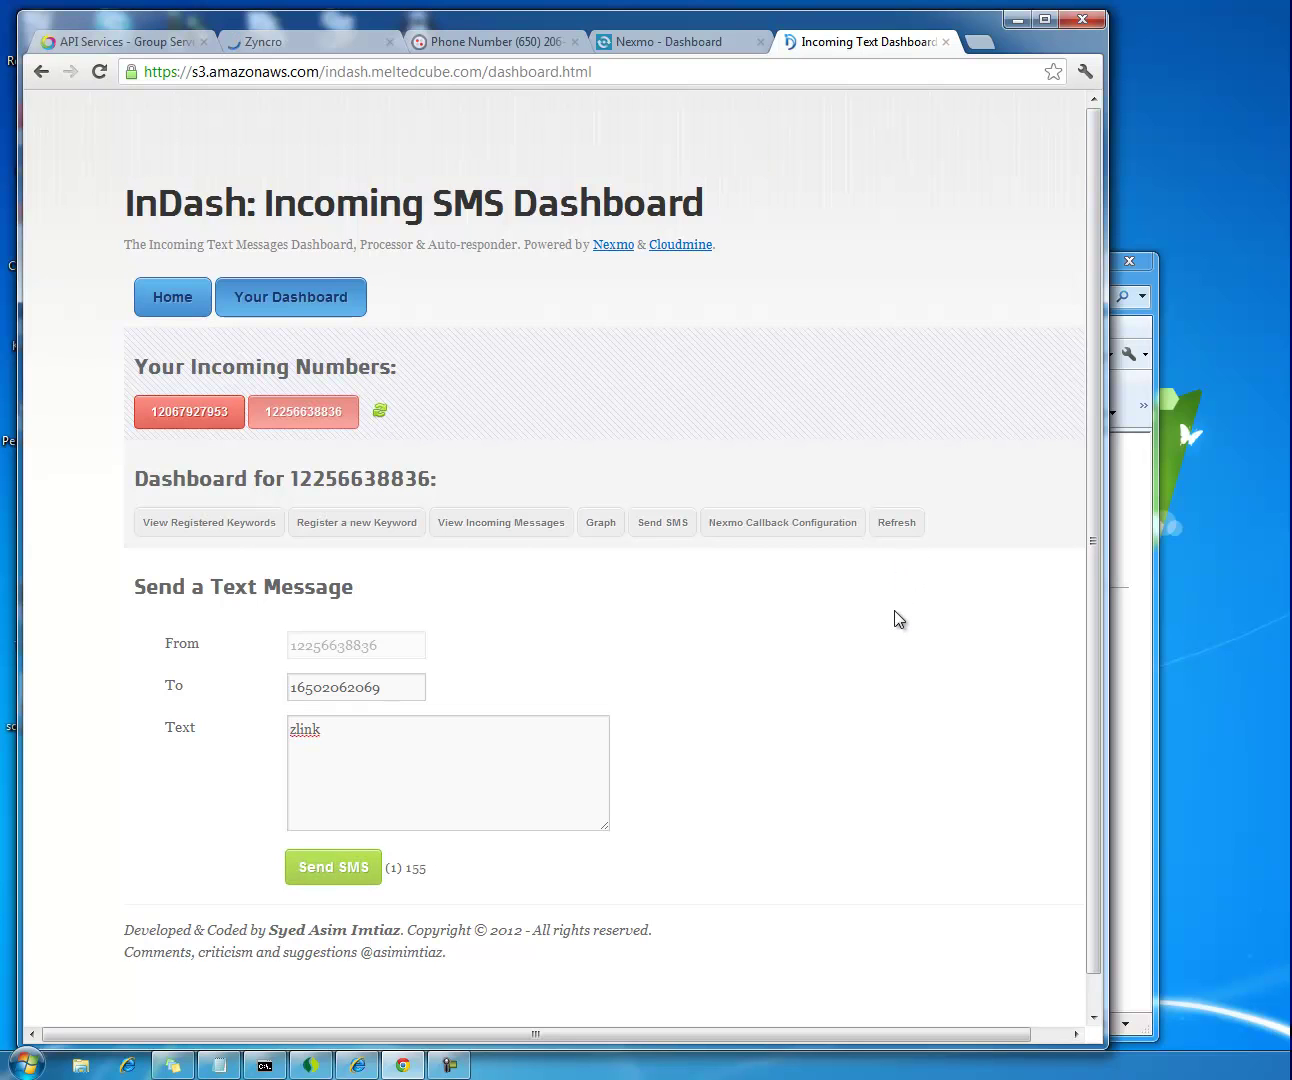
# In Twilio's SMS message logs, view the details of the latest incoming message and of the reply to it
pyautogui.click(469, 43)
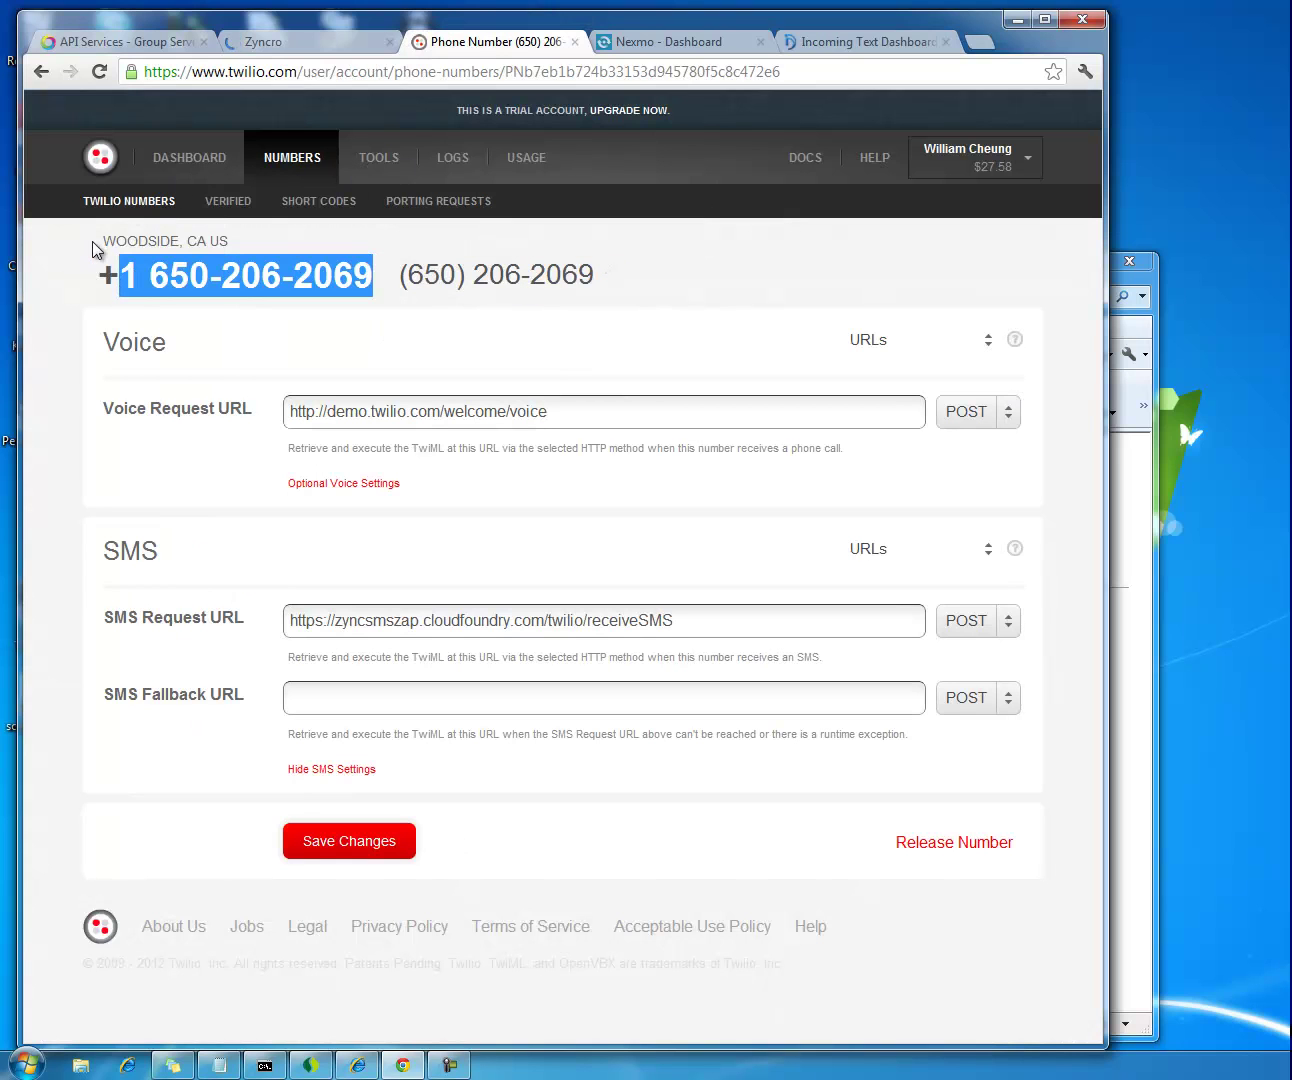
pyautogui.click(455, 160)
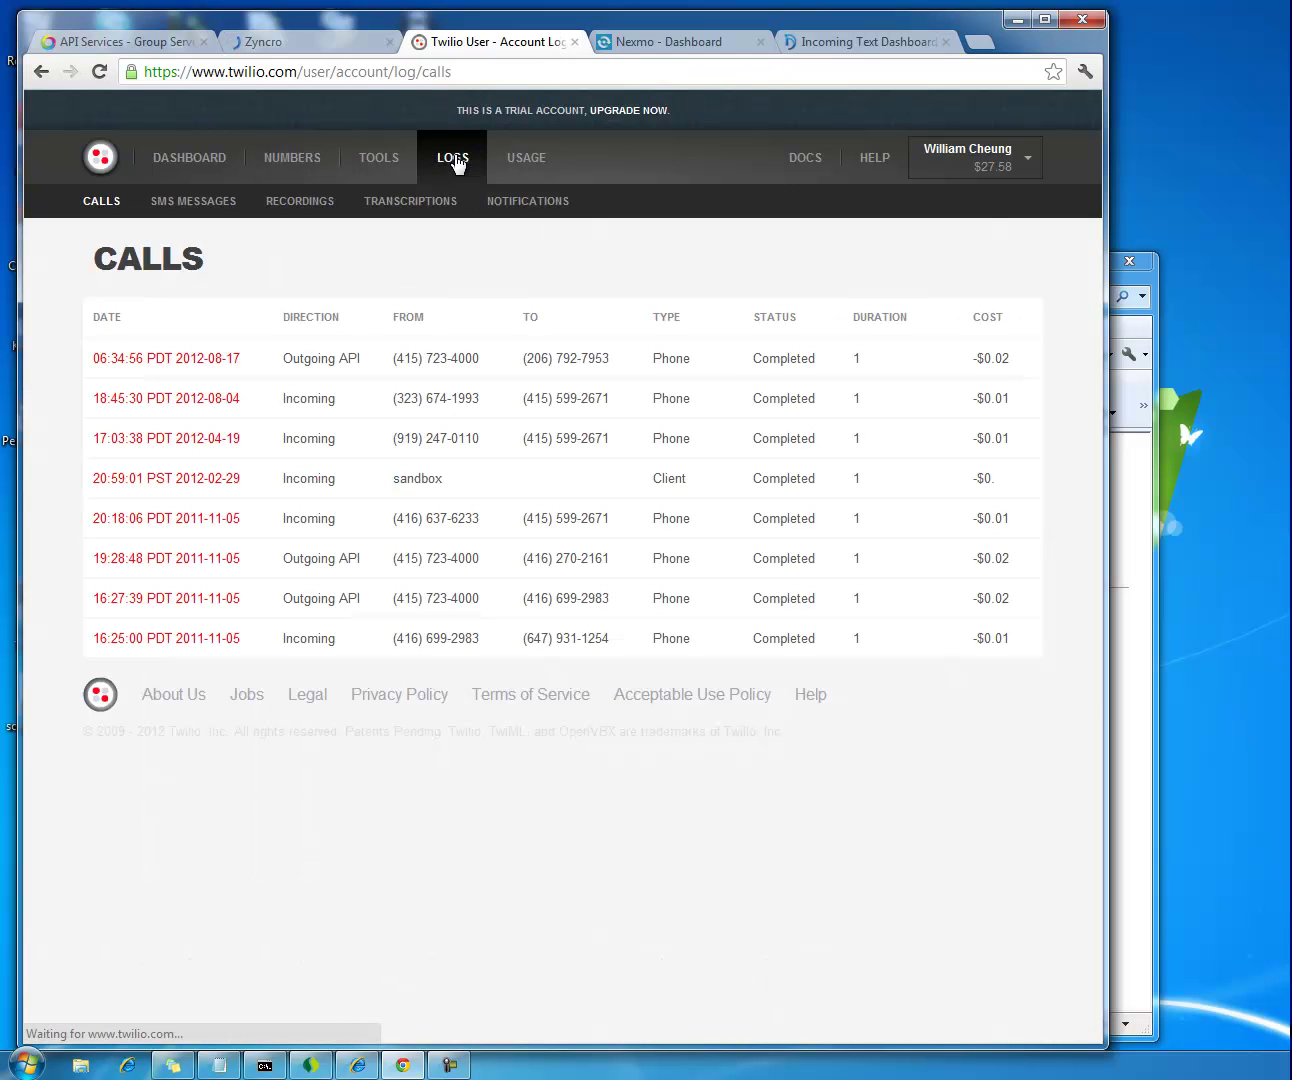
pyautogui.click(187, 211)
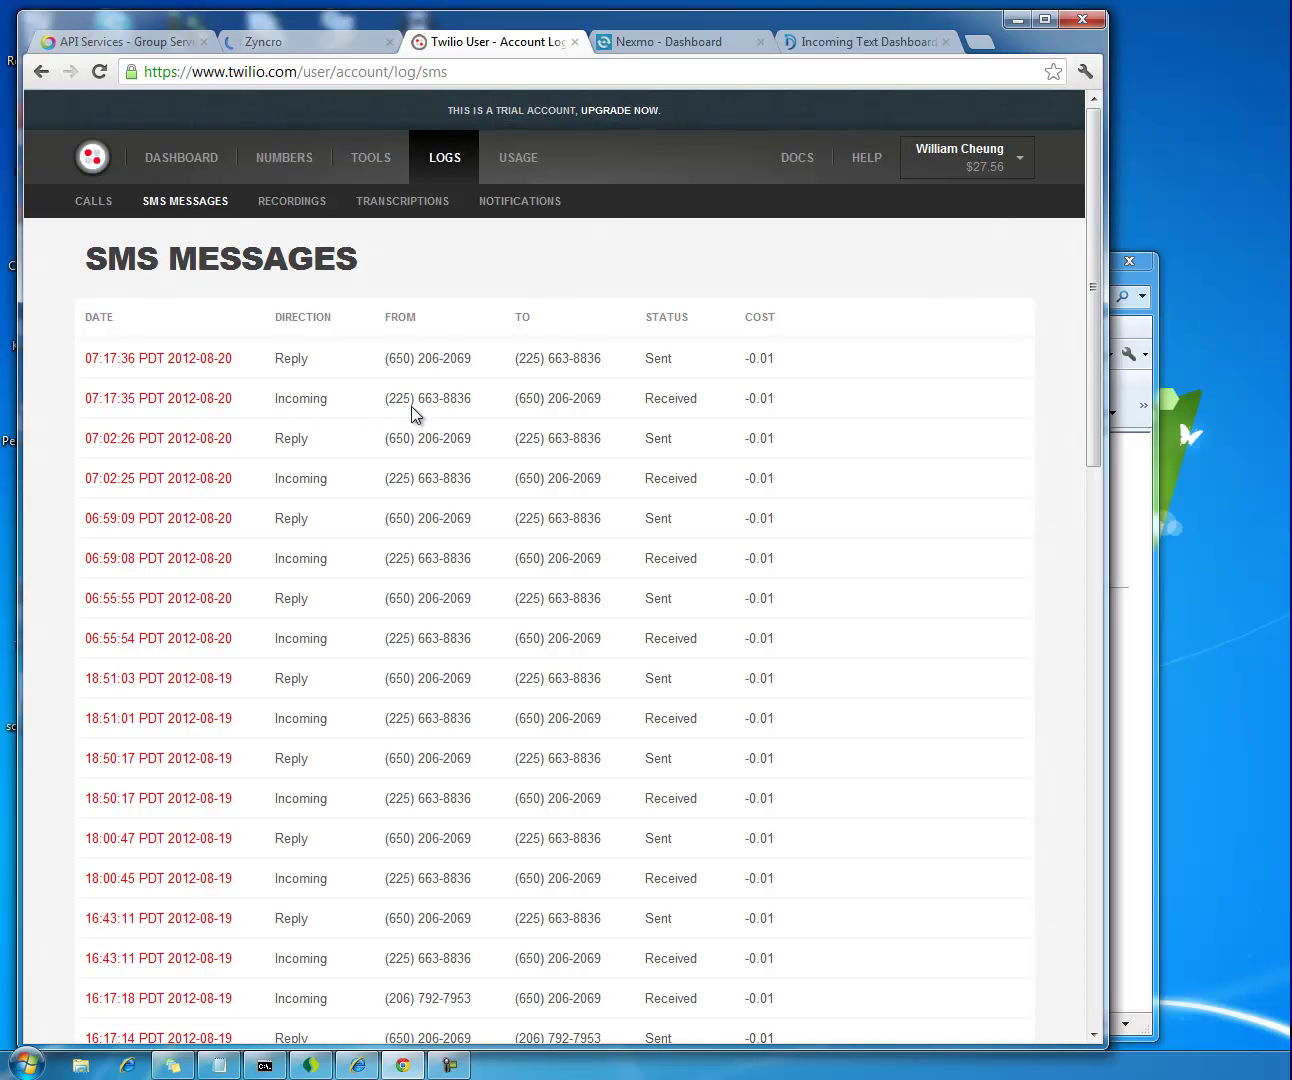
pyautogui.click(210, 401)
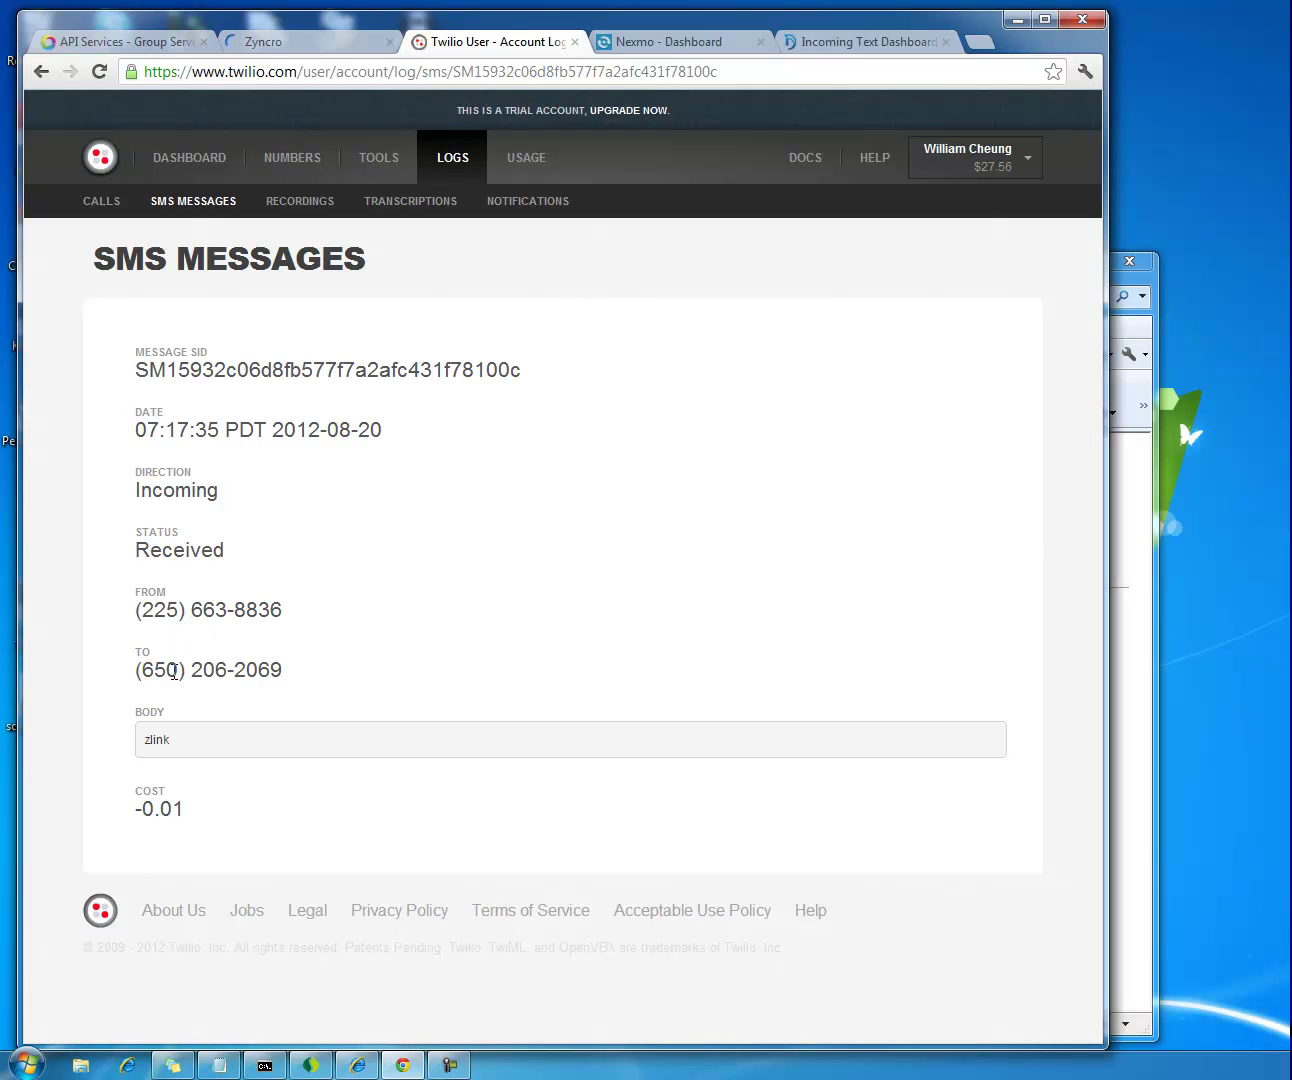
pyautogui.click(41, 72)
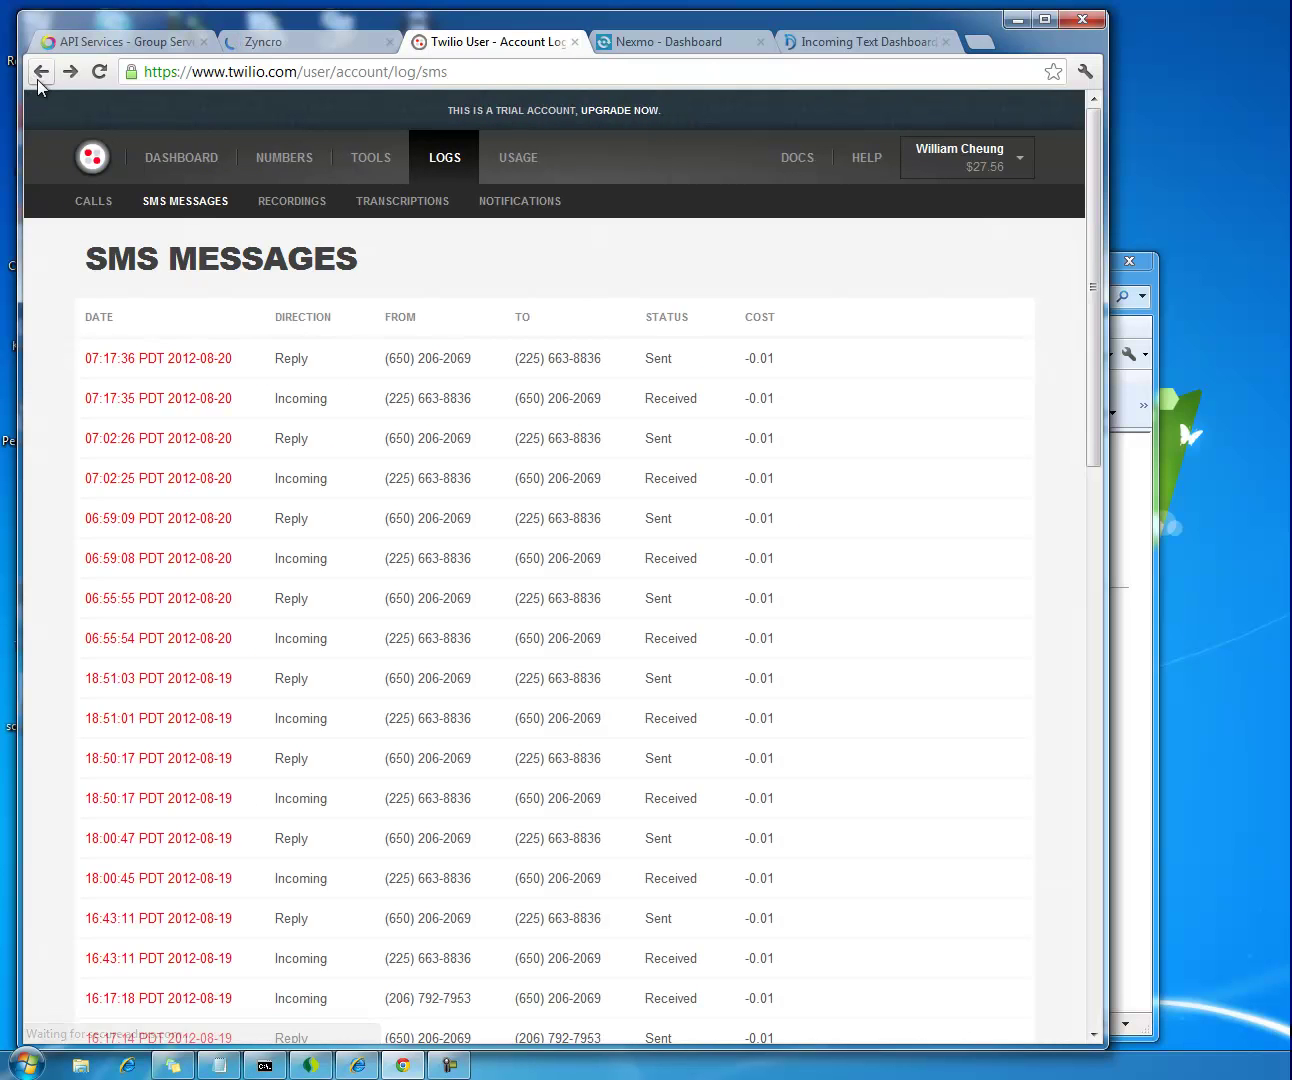
pyautogui.click(202, 362)
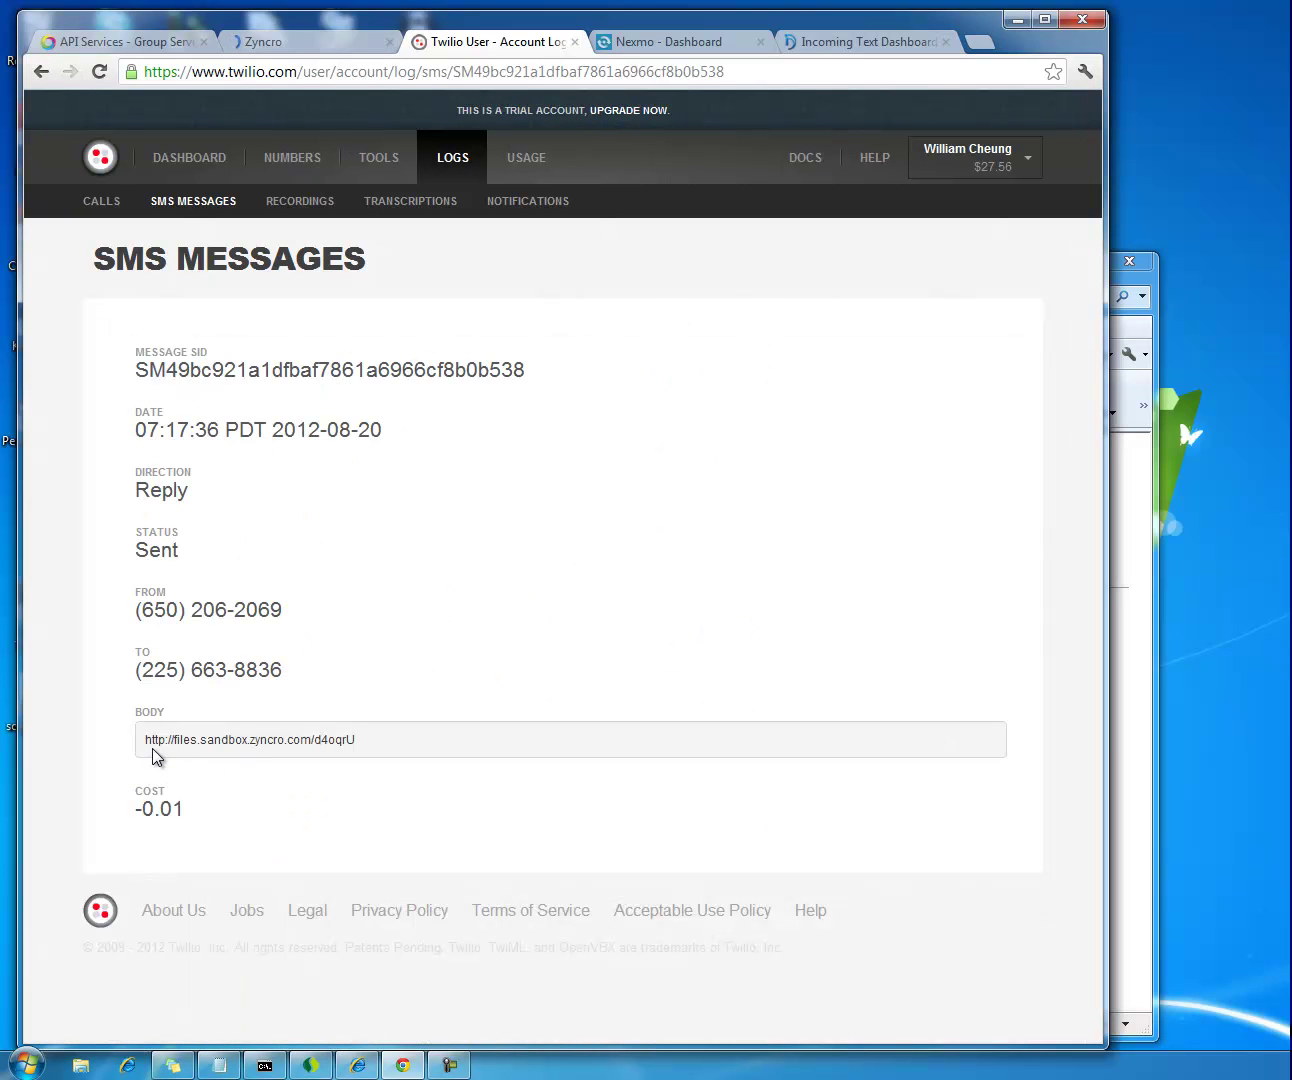
# Copy the file link from the reply's body, view its page in a new Internet Explorer tab and close that tab
pyautogui.moveTo(356, 740); pyautogui.dragTo(140, 742)
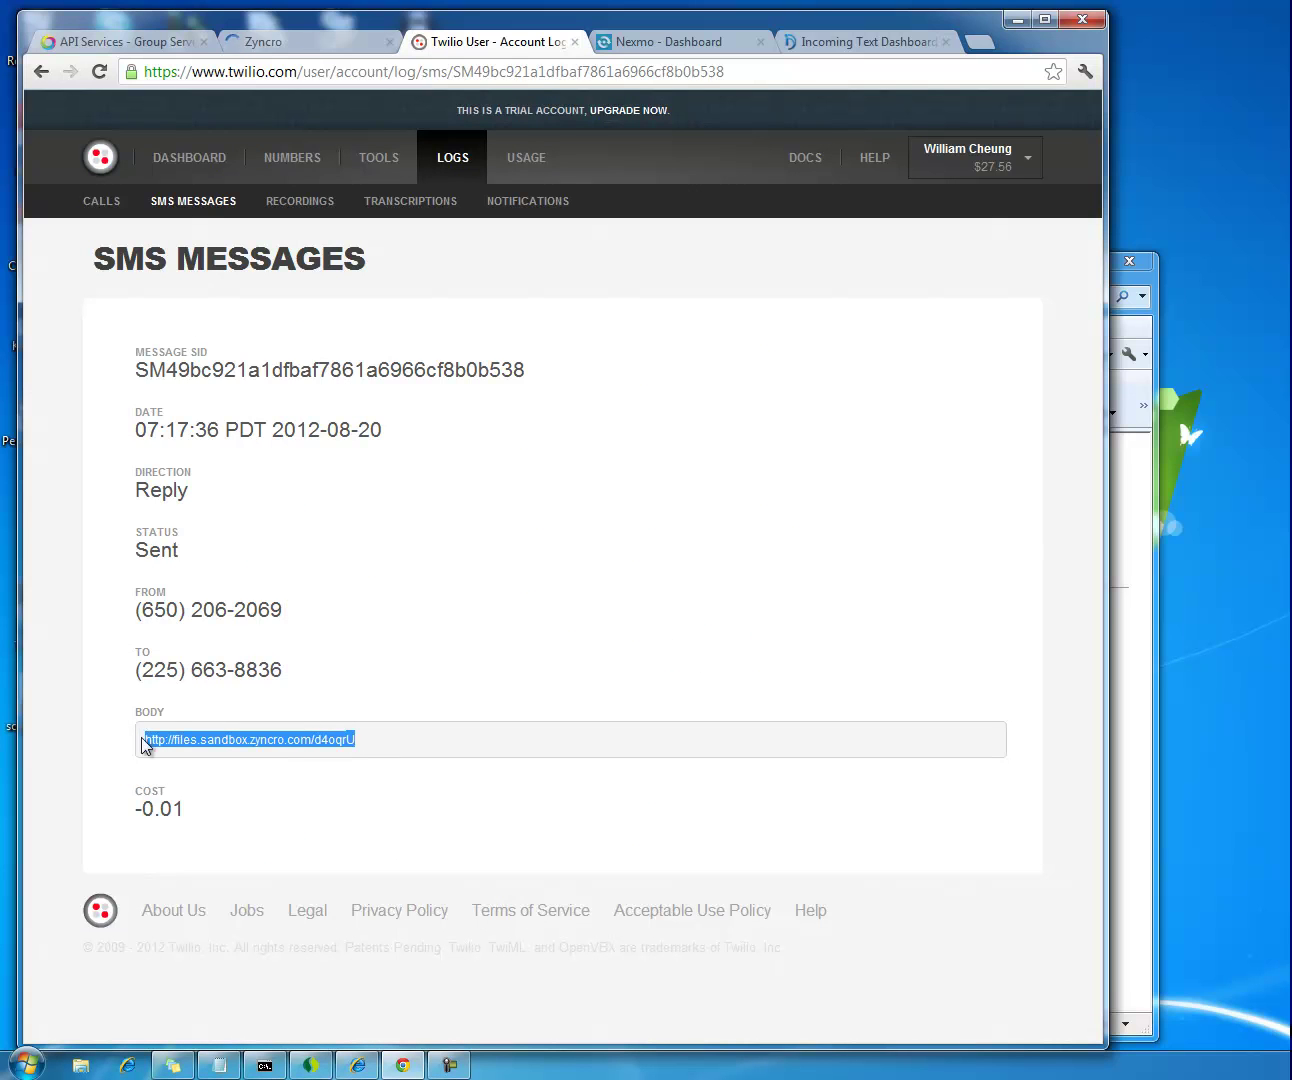
pyautogui.rightClick(240, 737)
pyautogui.click(275, 752)
pyautogui.click(357, 1065)
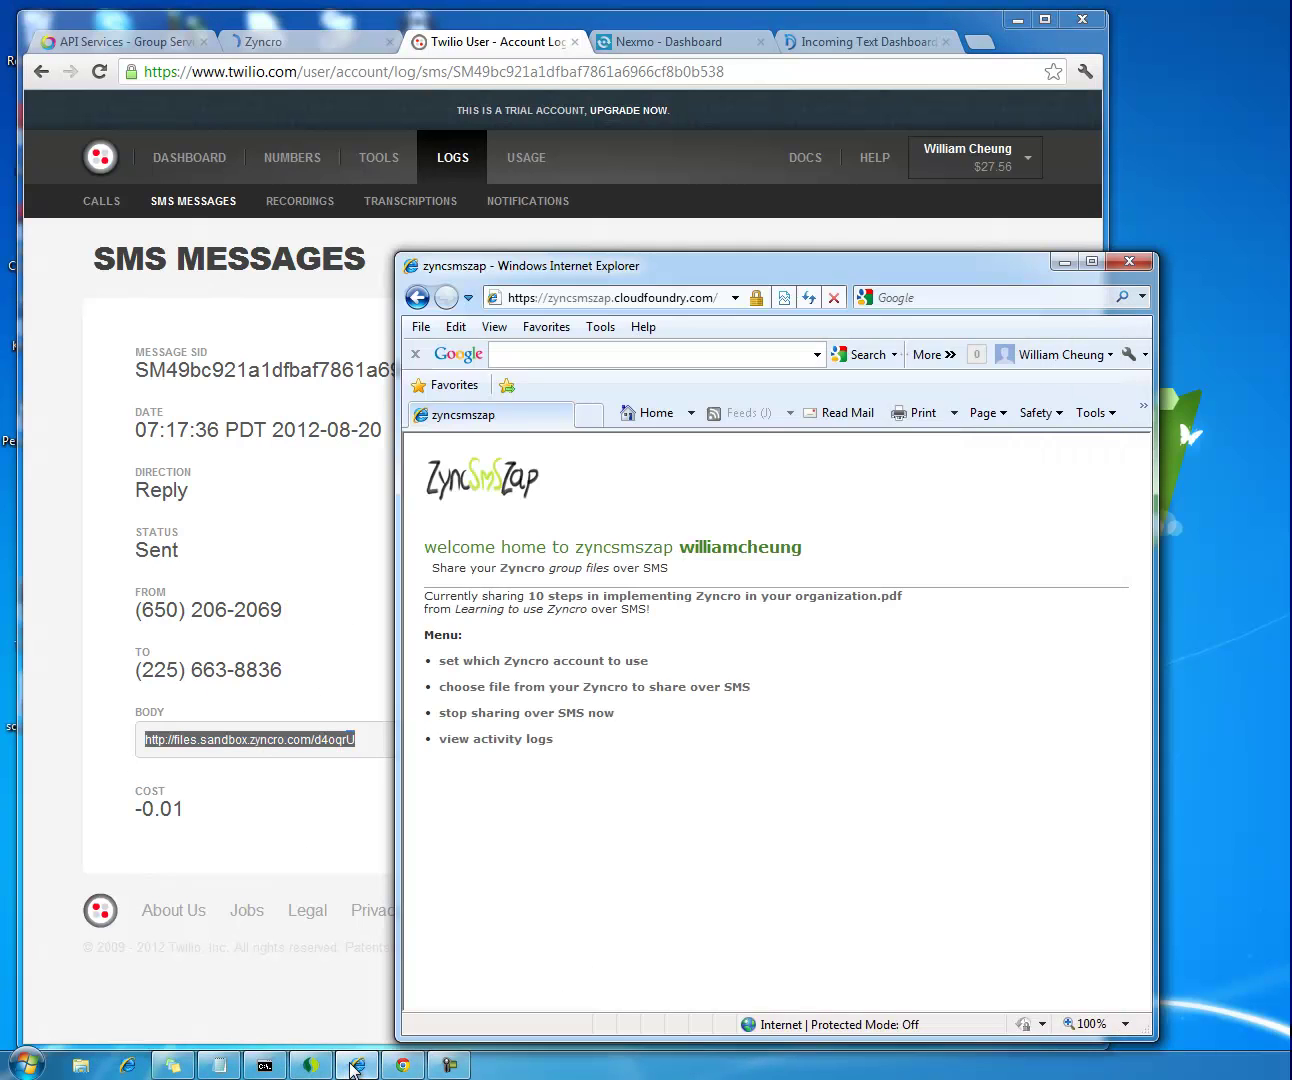
pyautogui.click(589, 417)
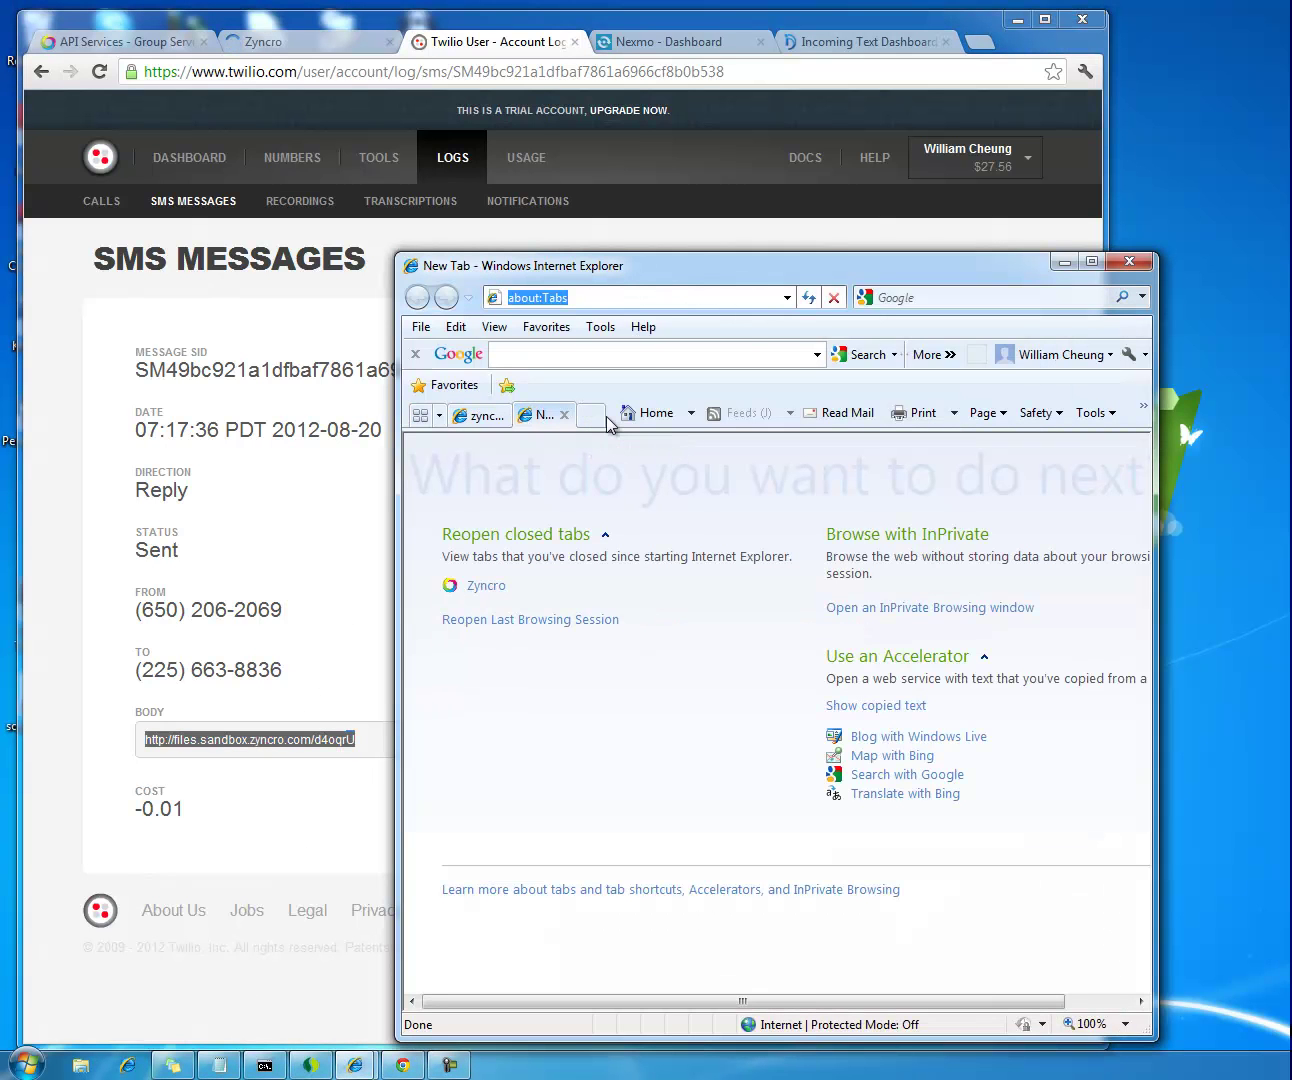
pyautogui.hotkey('ctrl', 'v')
pyautogui.press('Return')
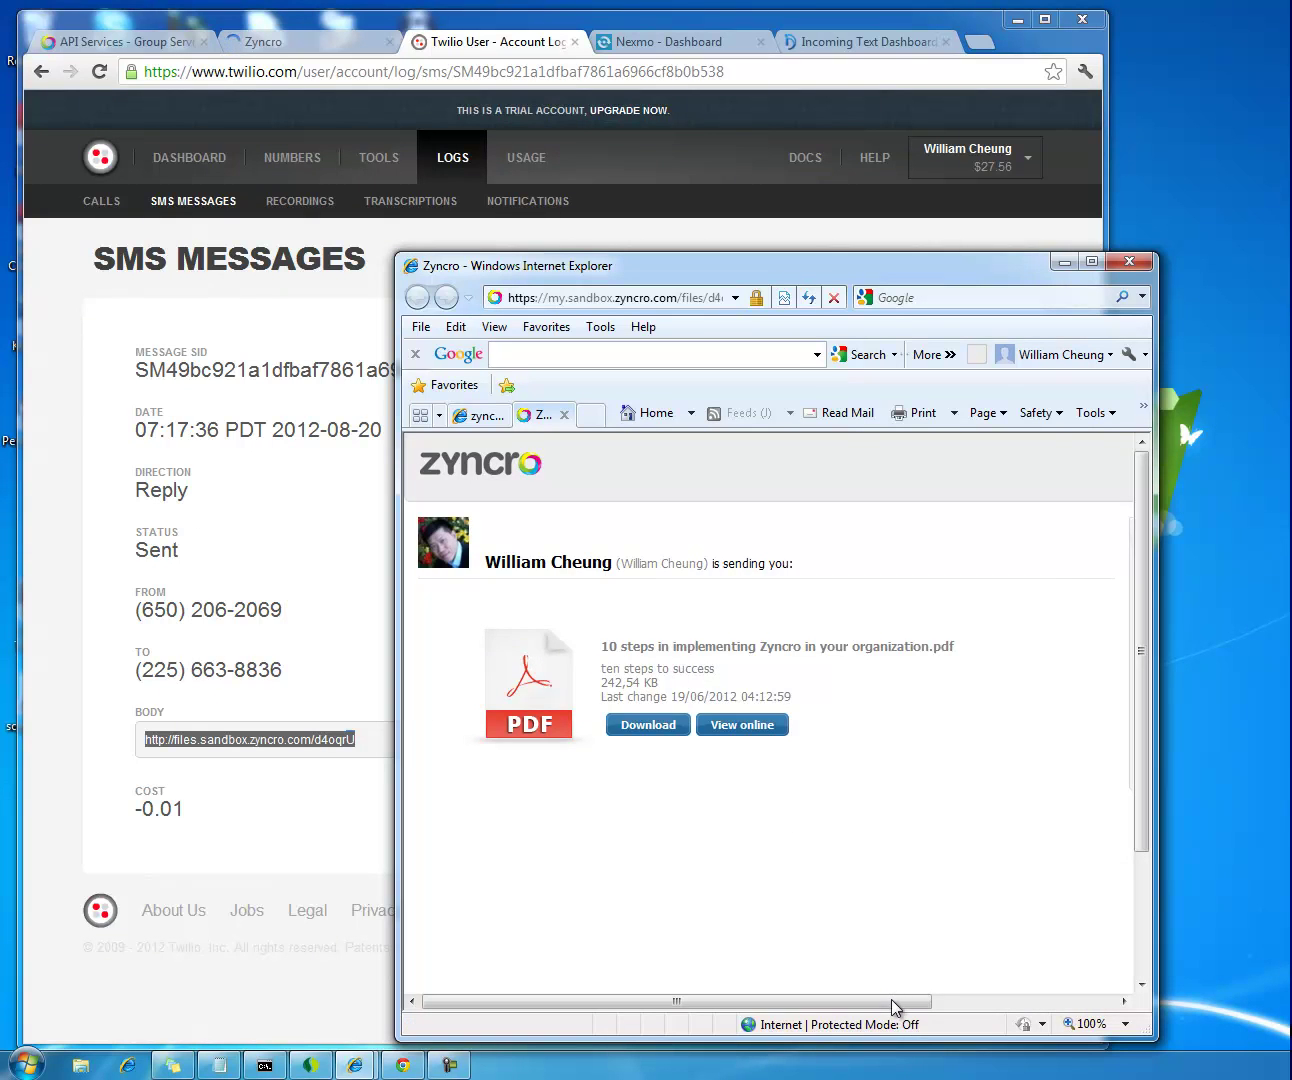
pyautogui.moveTo(890, 999); pyautogui.dragTo(1129, 998)
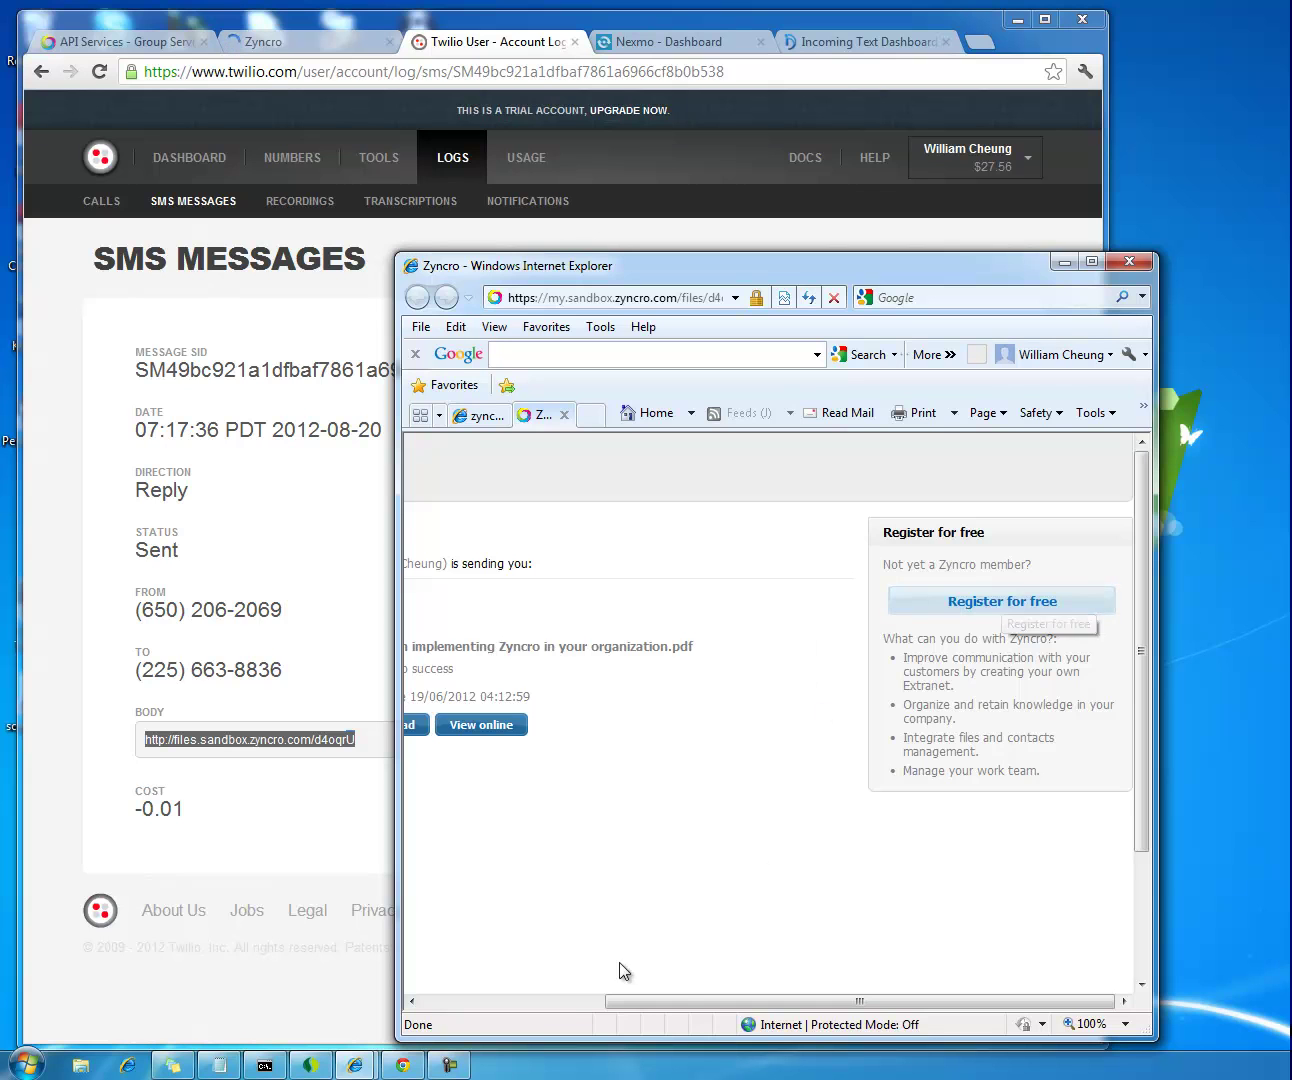
pyautogui.click(562, 1001)
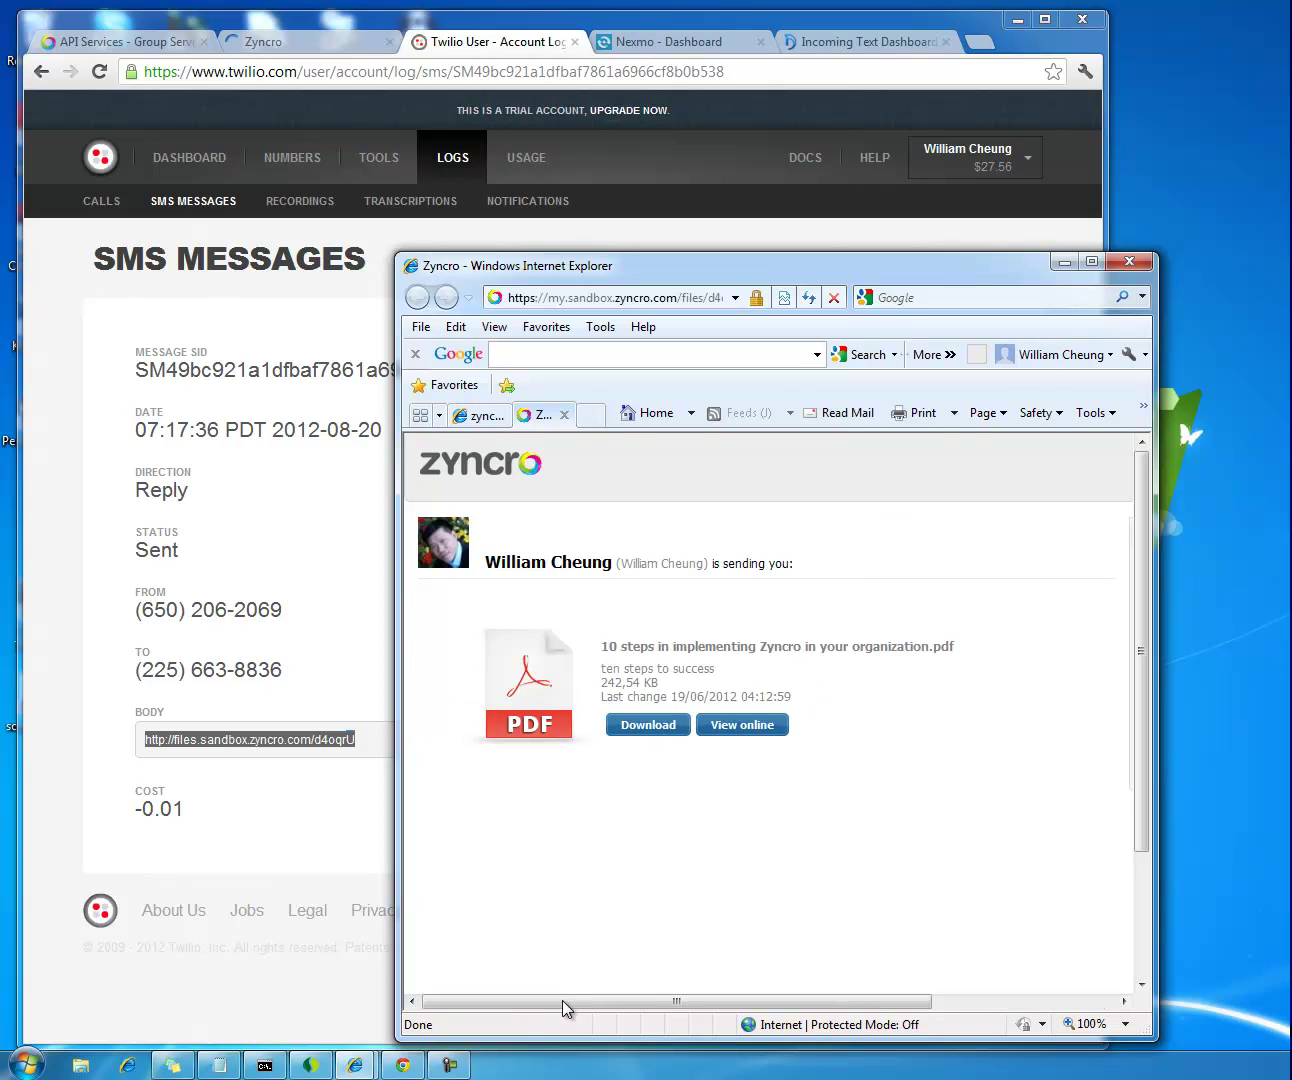
pyautogui.click(564, 415)
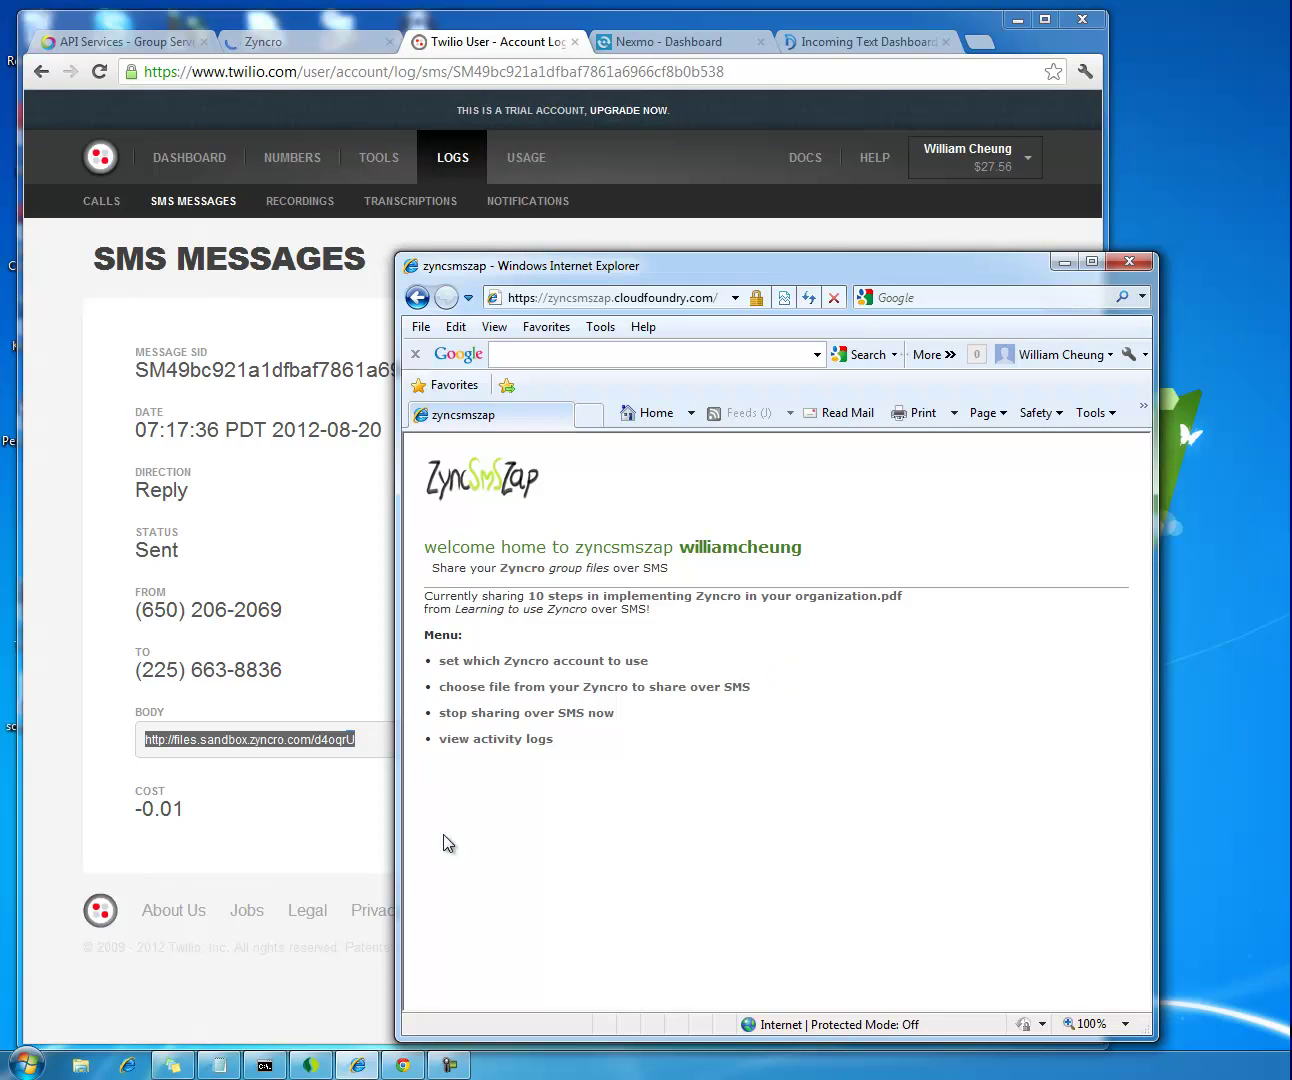
# Check zyncsmszap's activity logs and, in Zyncro, the home feed and the 10 steps PDF's messages for the zlink request
pyautogui.click(460, 741)
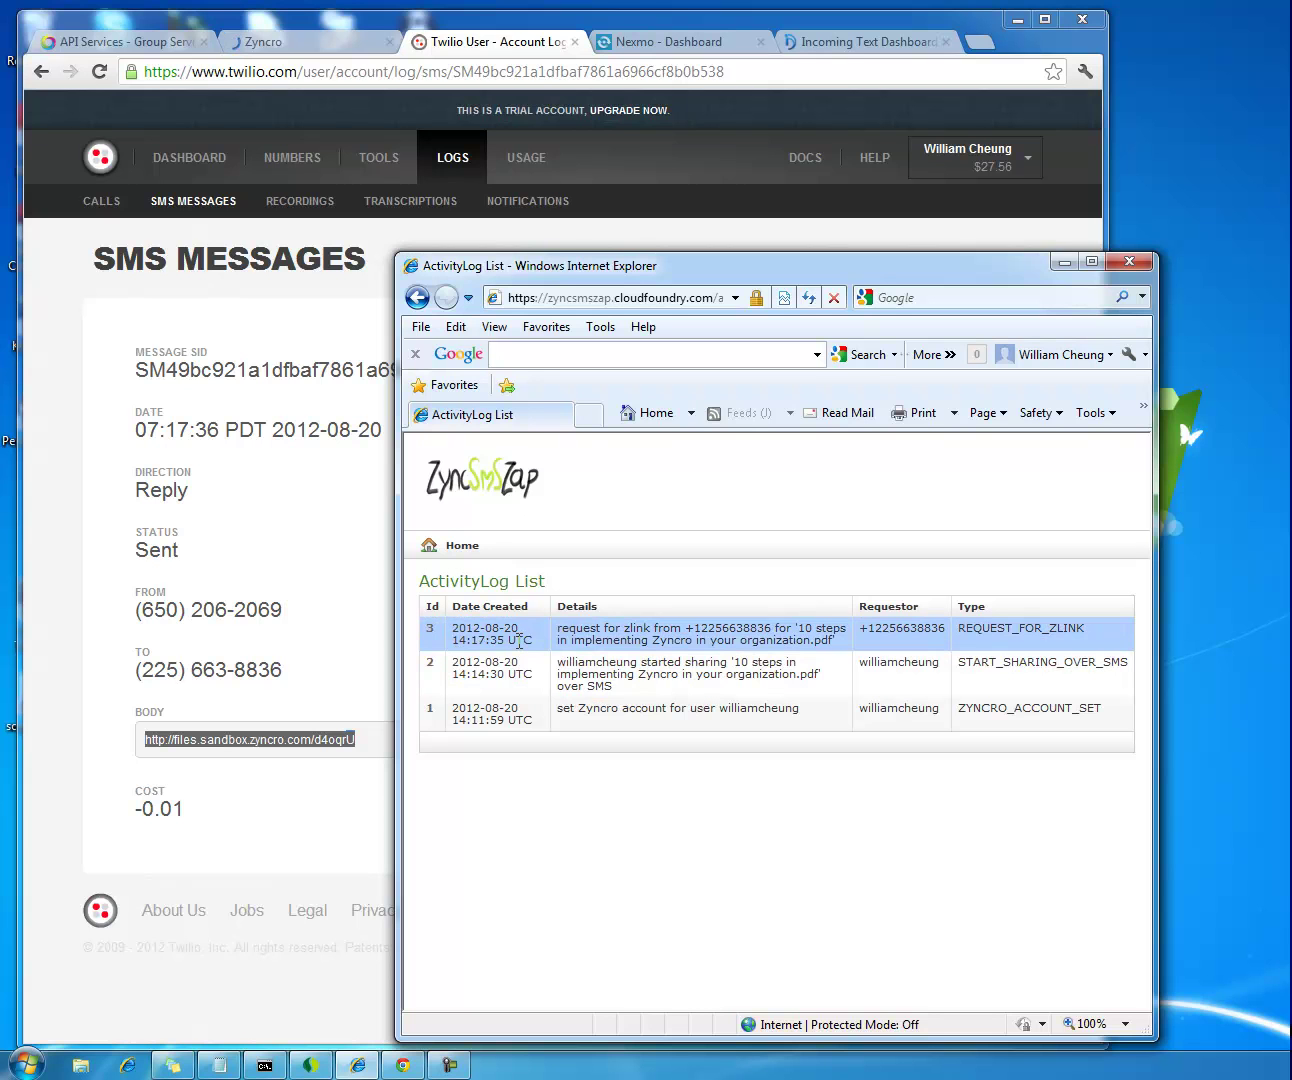
pyautogui.click(255, 43)
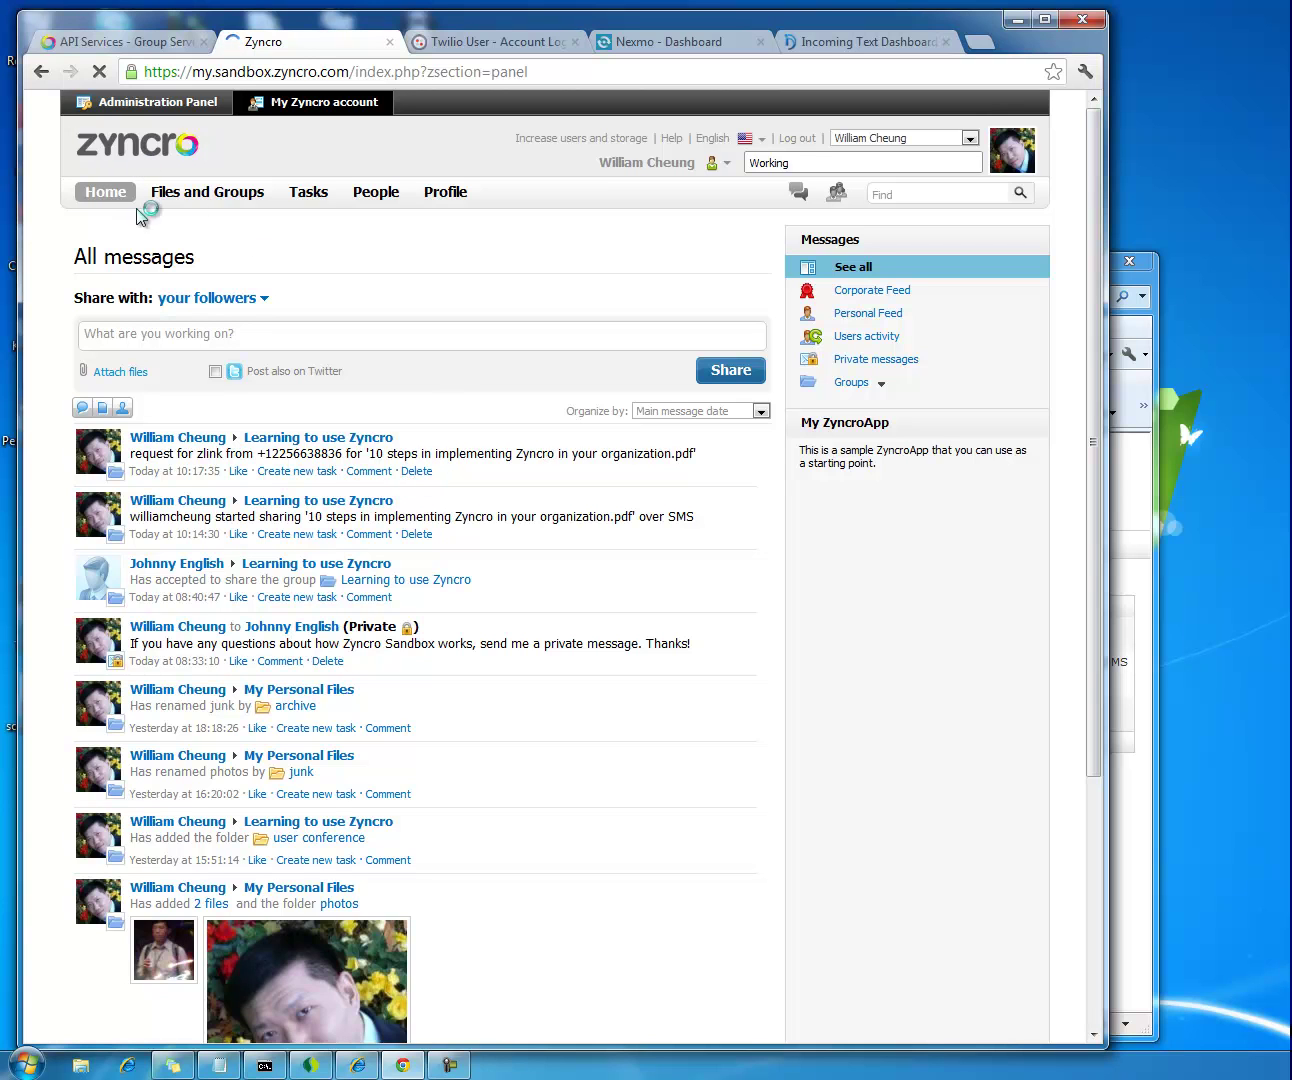
pyautogui.click(224, 204)
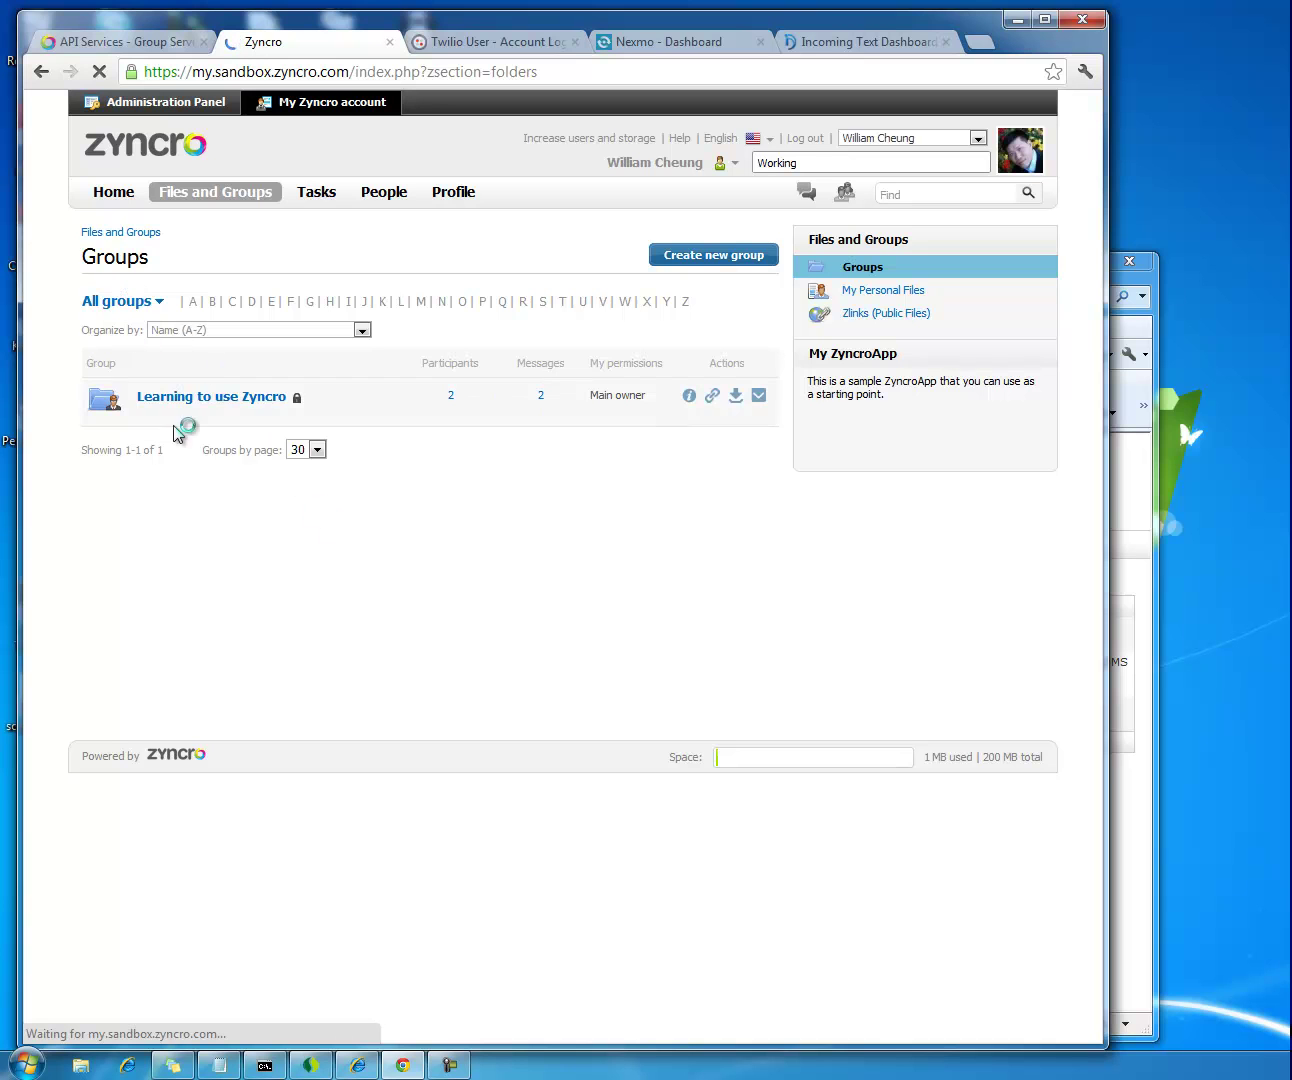
pyautogui.click(207, 403)
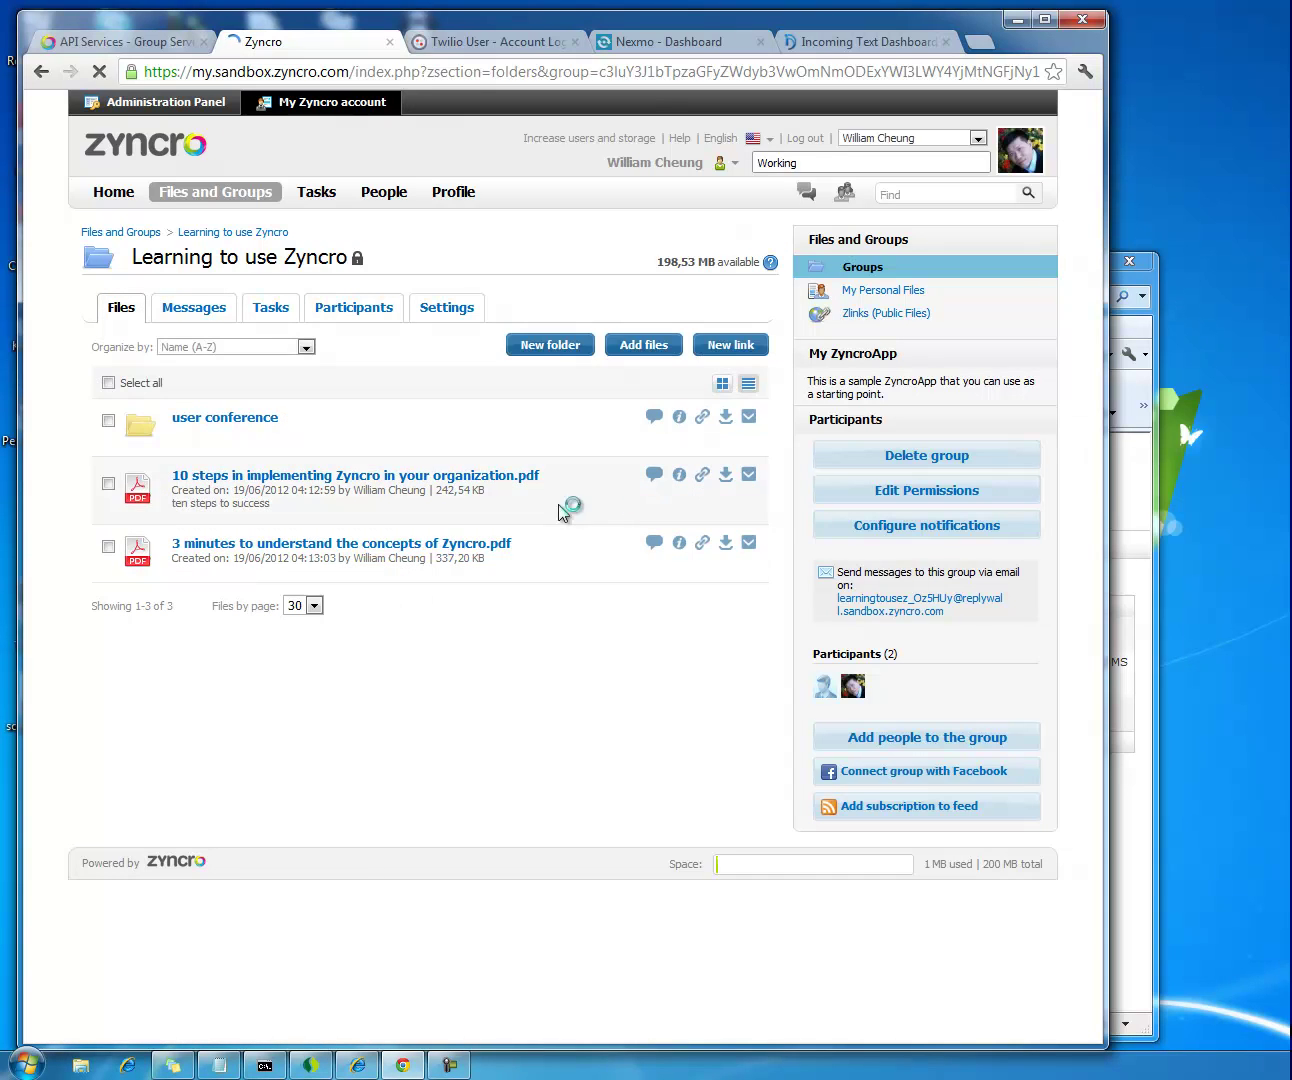
pyautogui.click(652, 477)
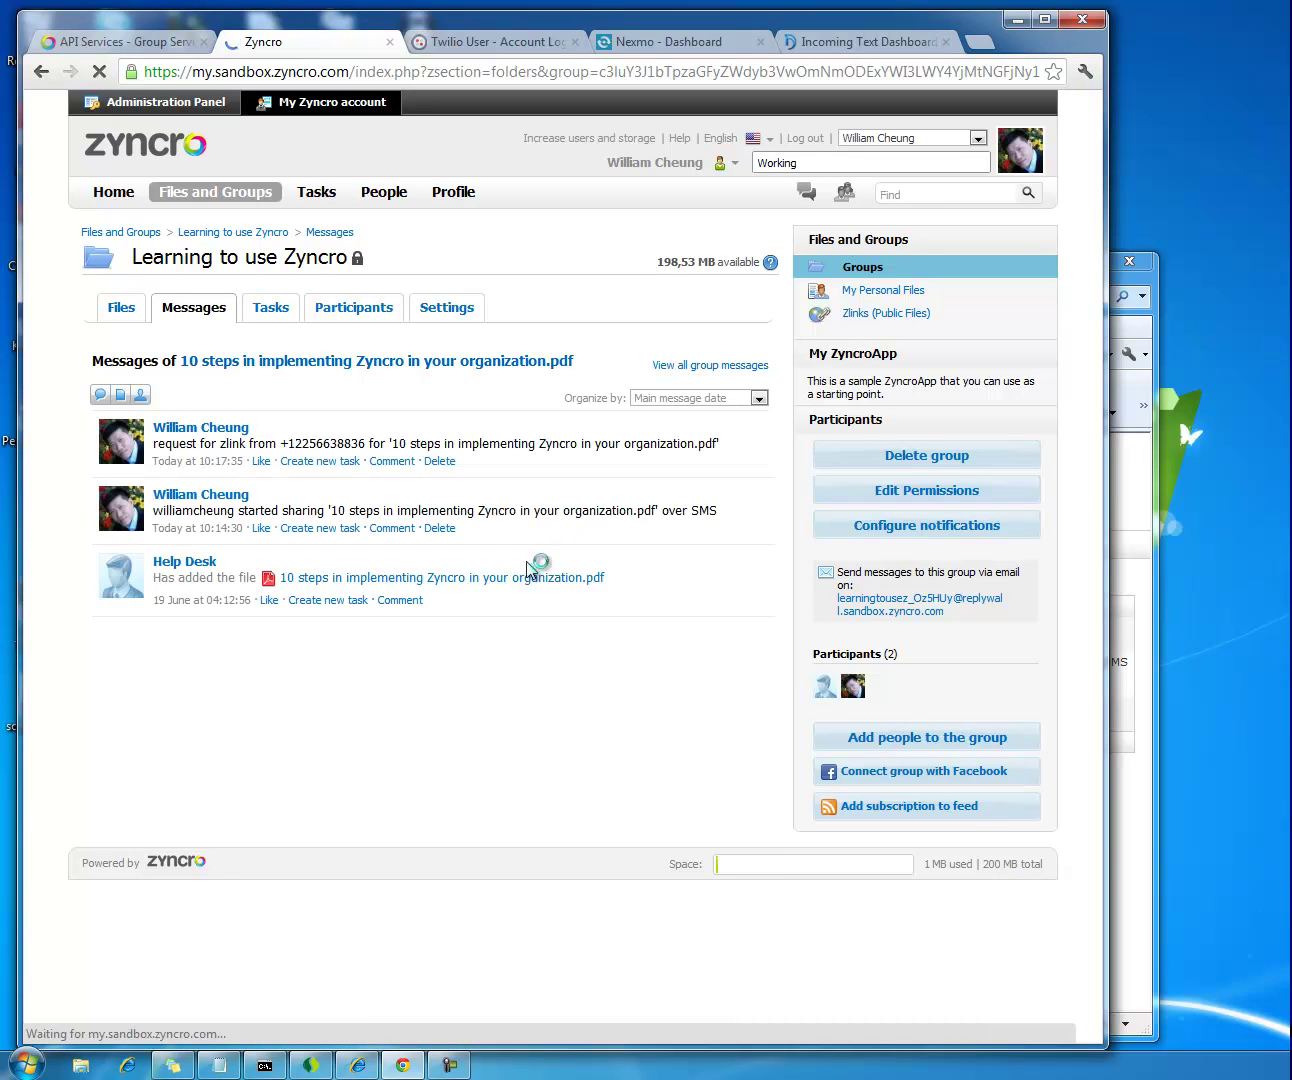
# Return to the Learning to use Zyncro file list, view the Zlinks of the 10 steps PDF and close them without changes
pyautogui.click(47, 75)
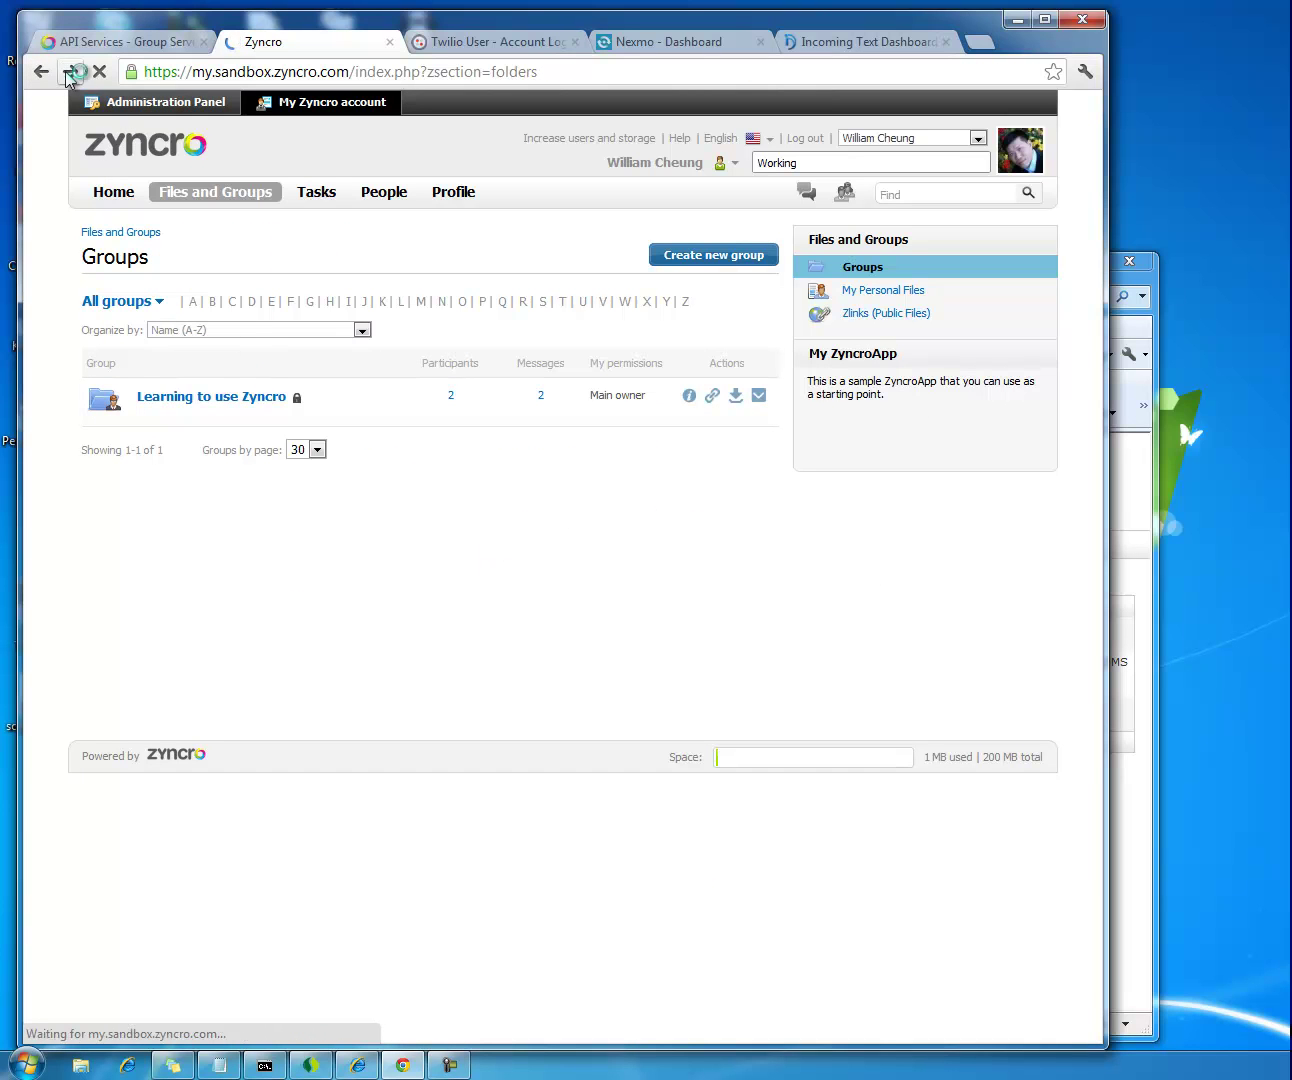
pyautogui.click(194, 400)
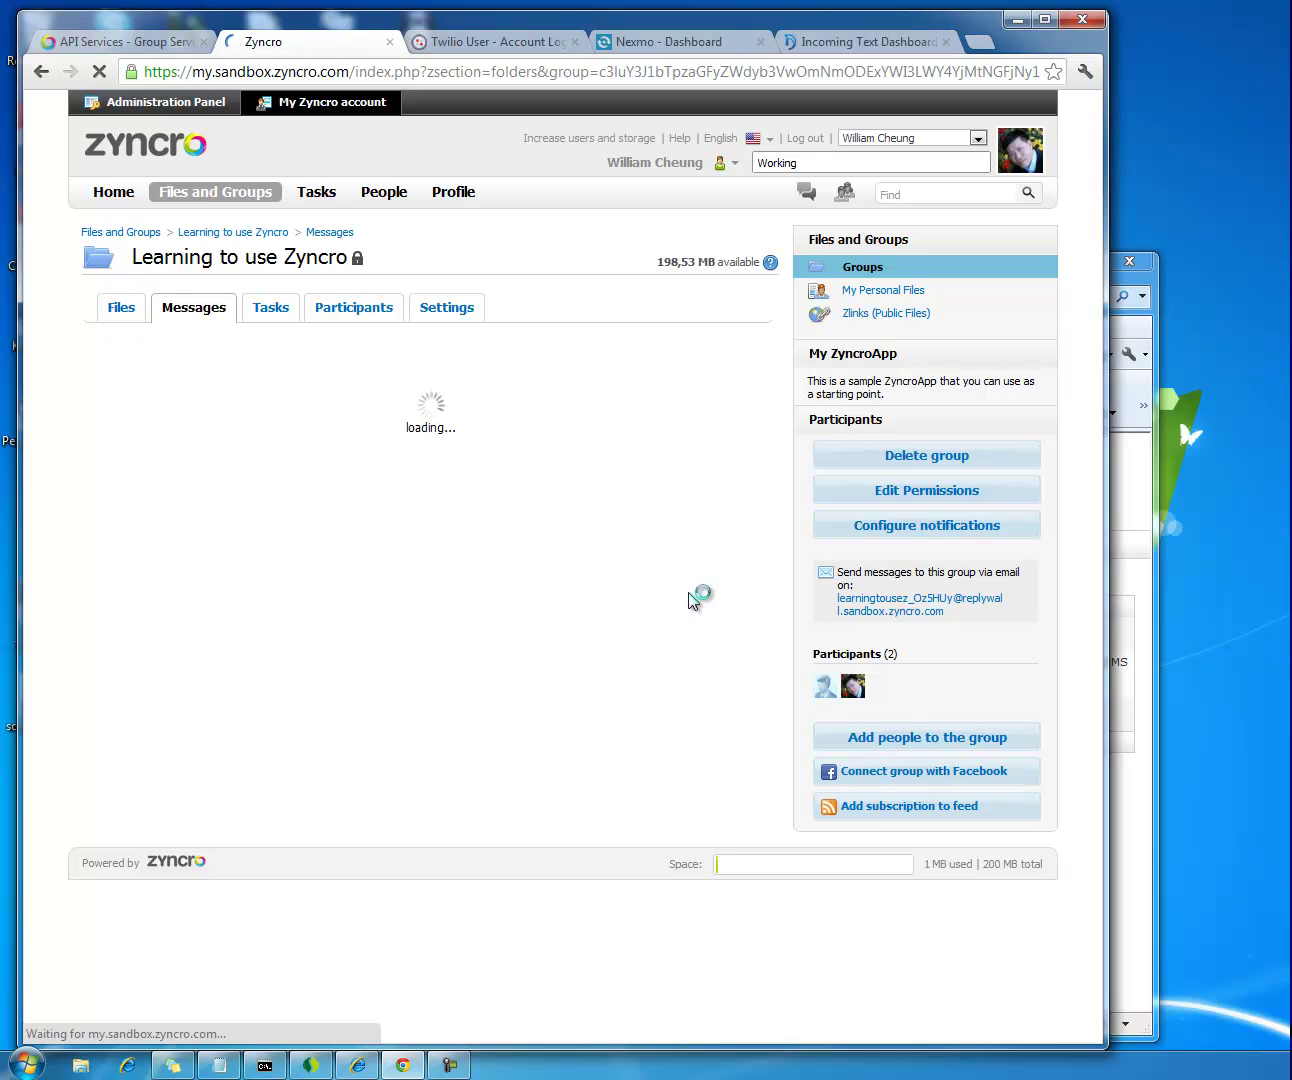
pyautogui.click(137, 307)
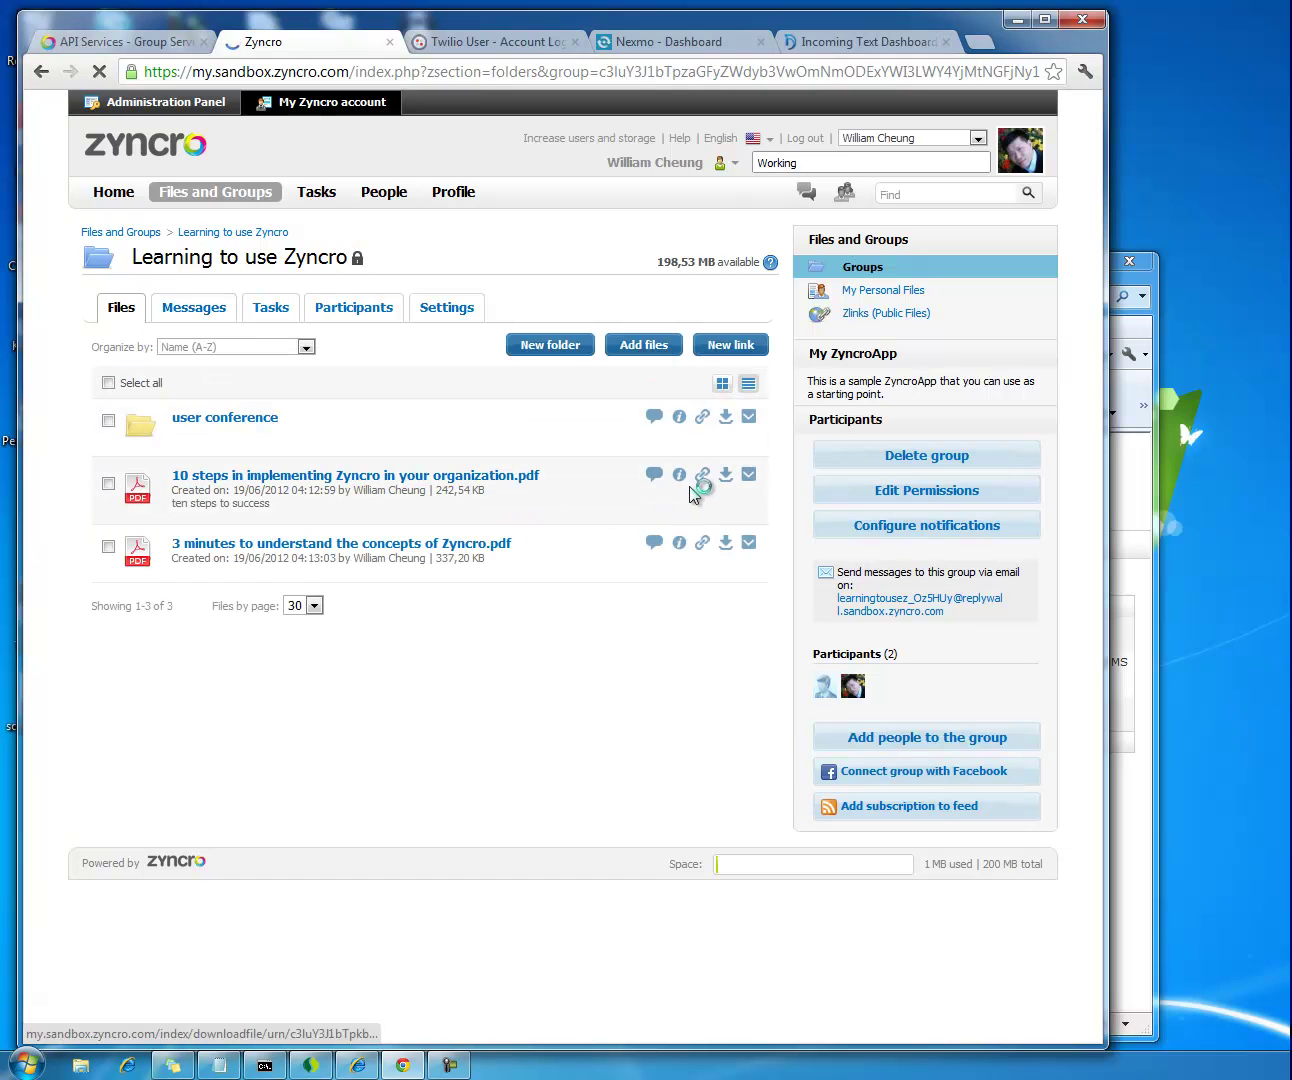
pyautogui.click(701, 474)
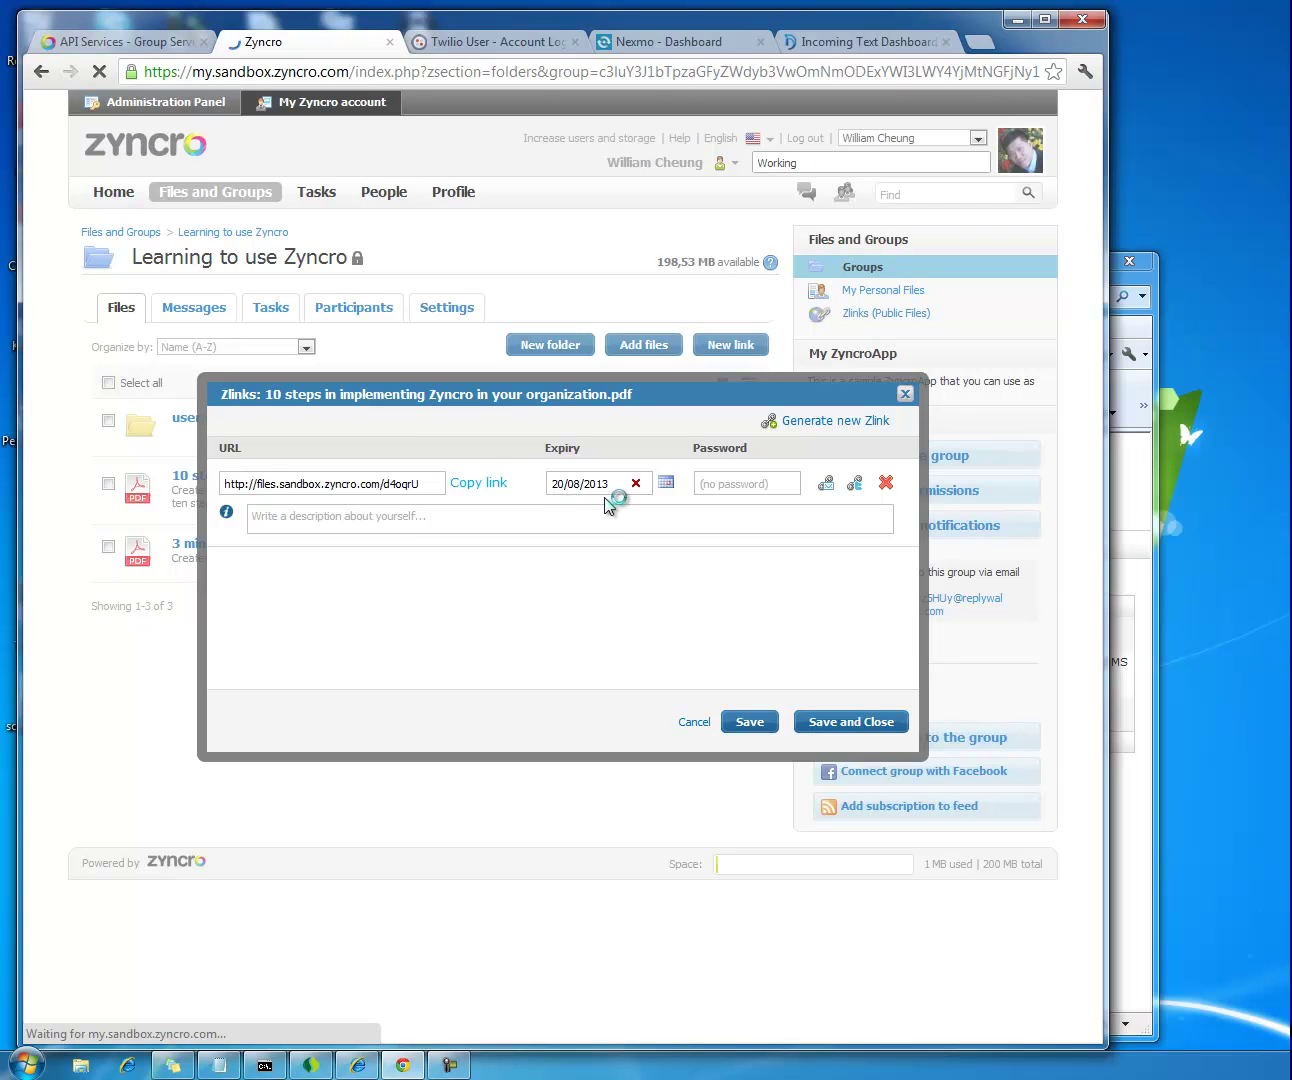
pyautogui.click(904, 395)
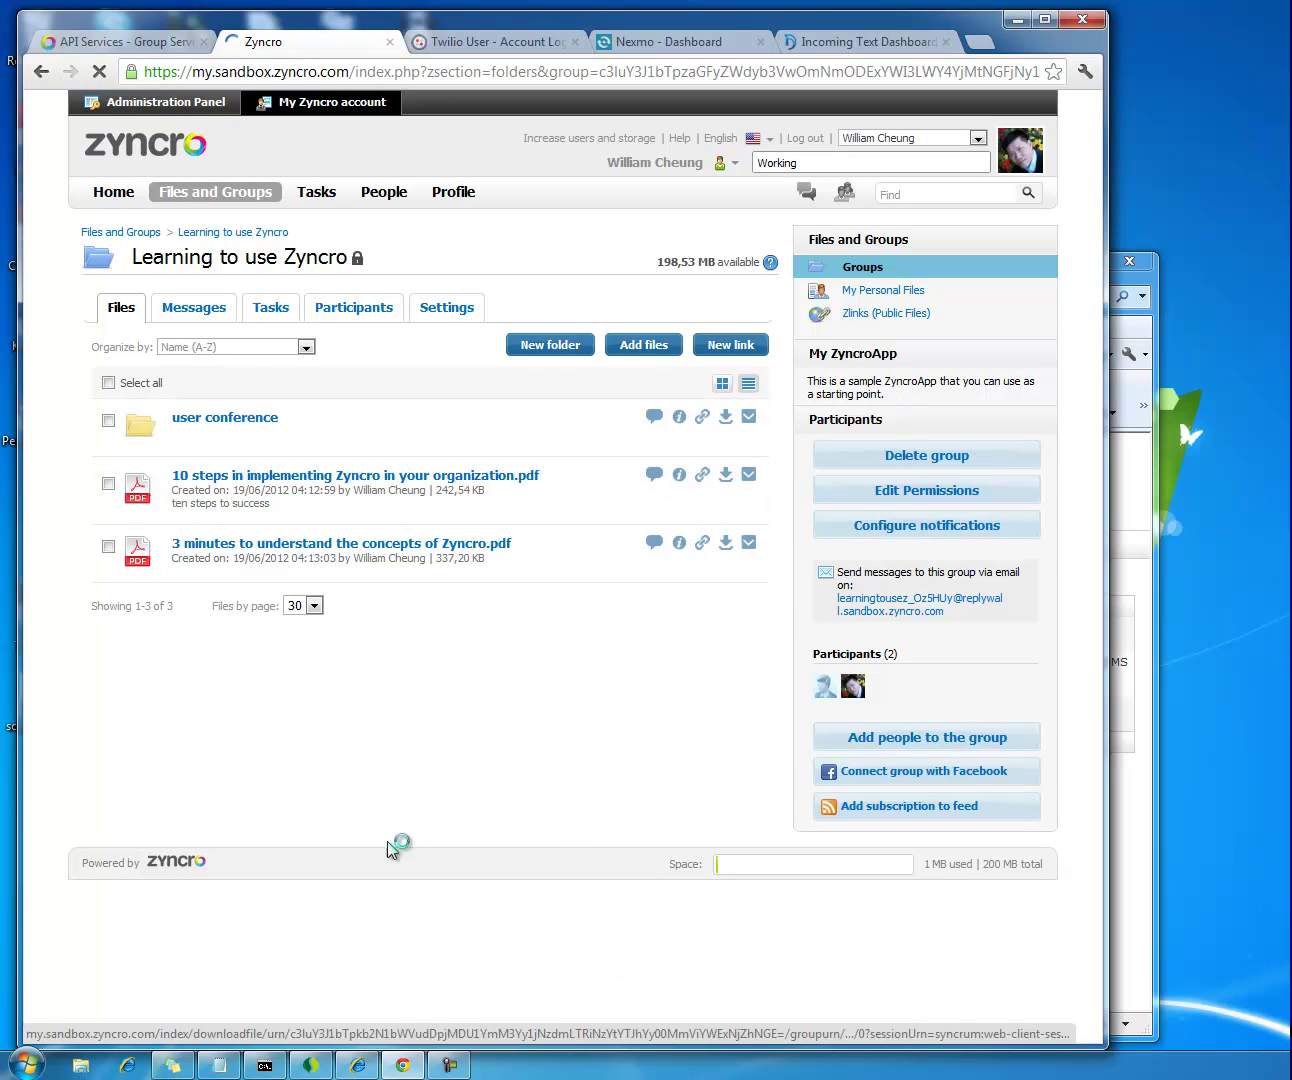
# Return to zyncsmszap's home page, and send the SMS "zcomment Bravo, this is great news! Congratulations!" from the InDash dashboard
pyautogui.click(358, 1065)
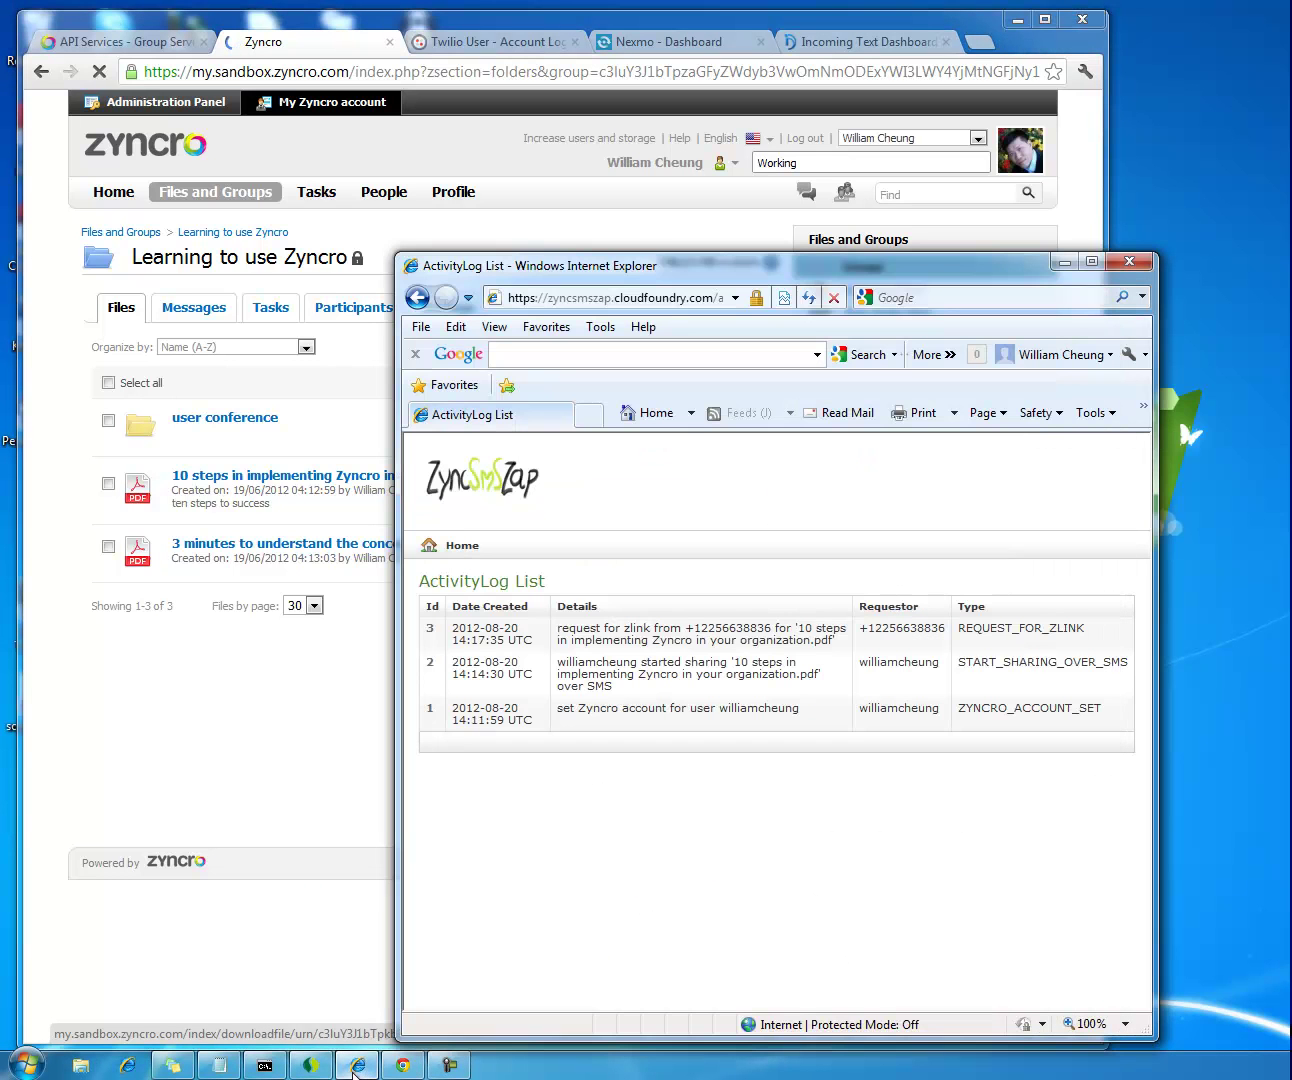
pyautogui.click(478, 556)
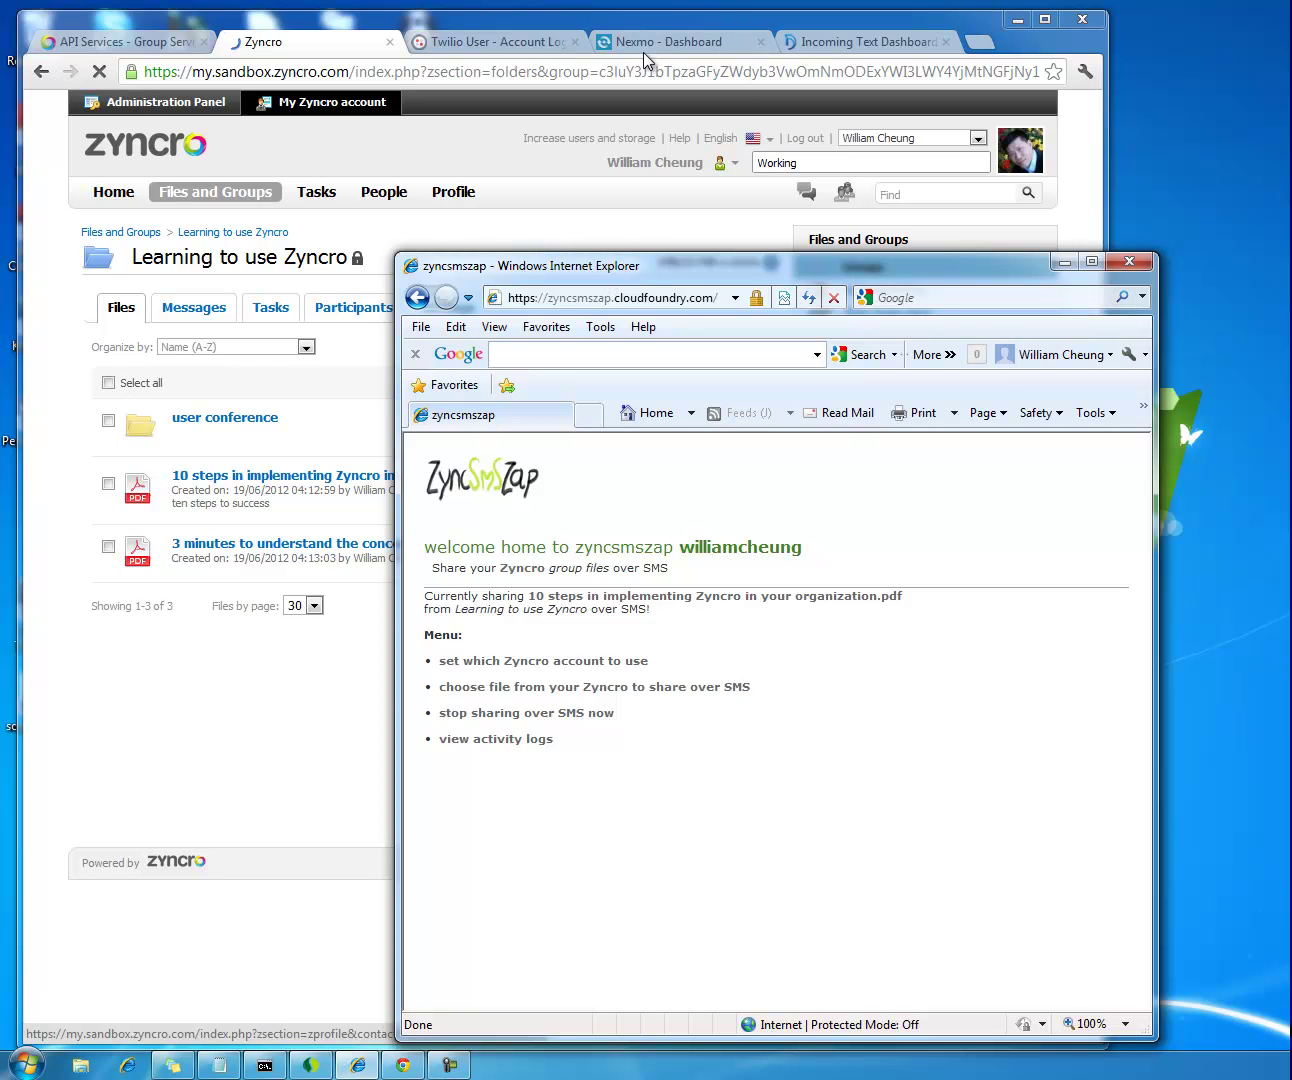
pyautogui.click(848, 46)
pyautogui.moveTo(344, 732); pyautogui.dragTo(277, 727)
pyautogui.write('zc')
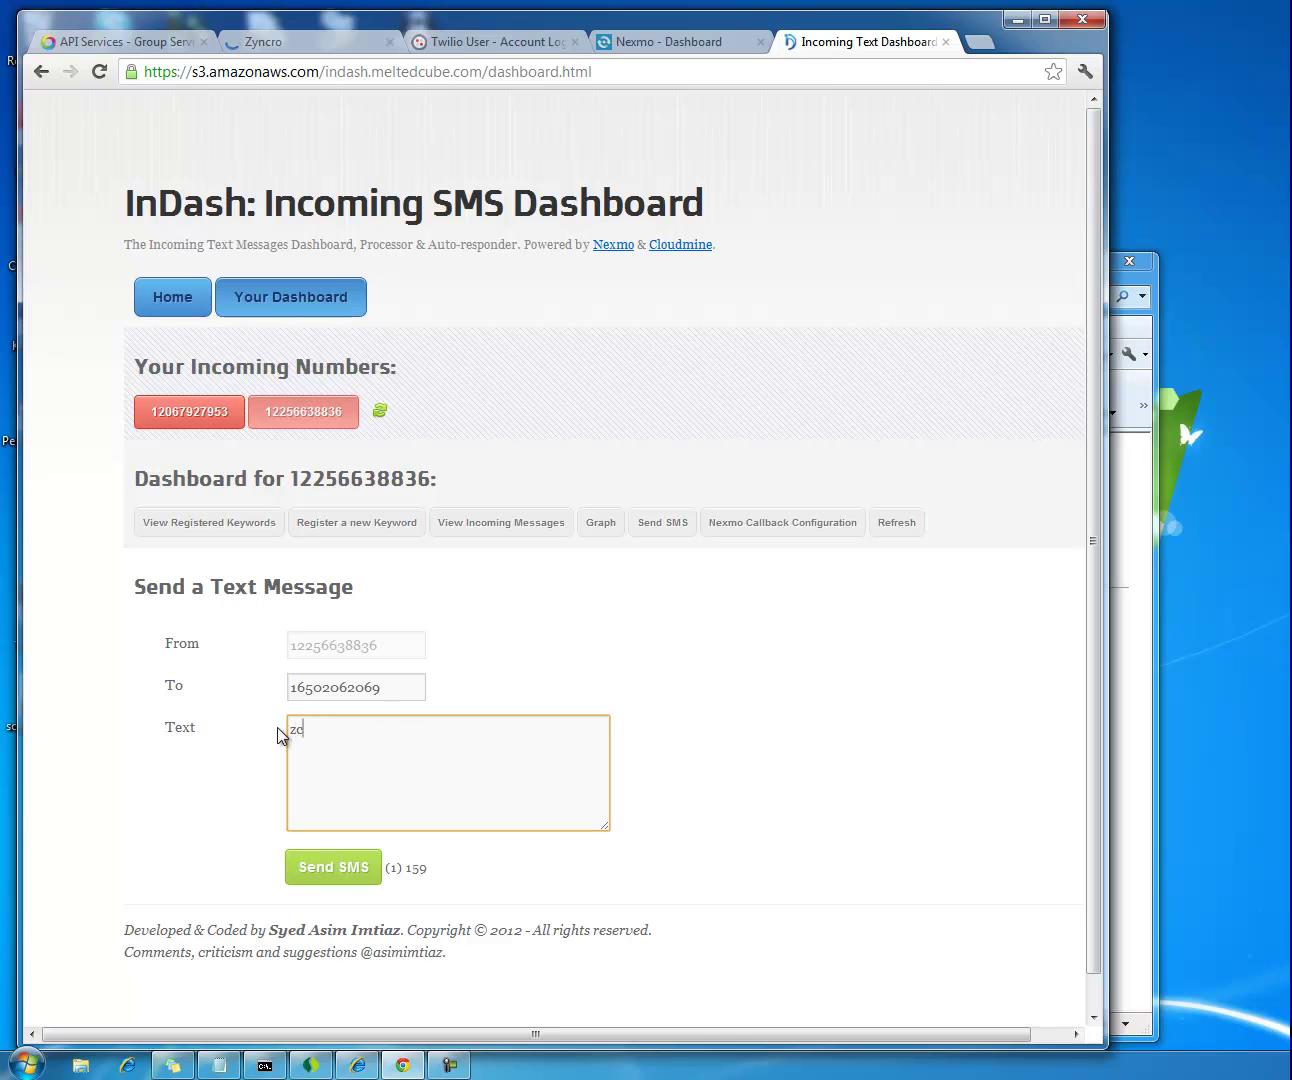
pyautogui.write('omment Bravo, this is')
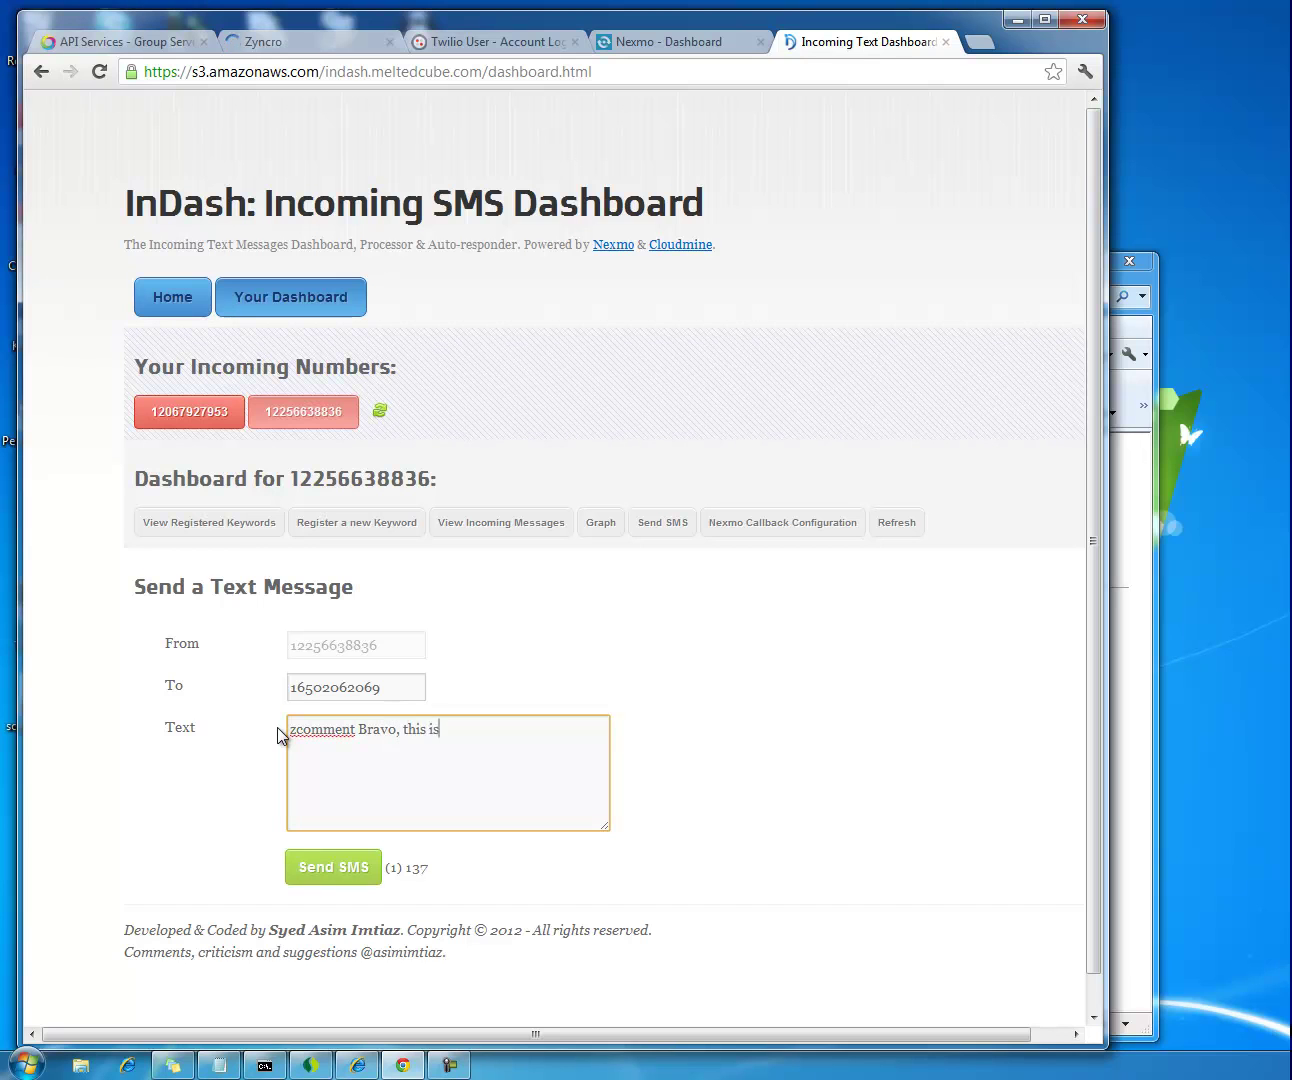
pyautogui.write(' great news! Congratulatio')
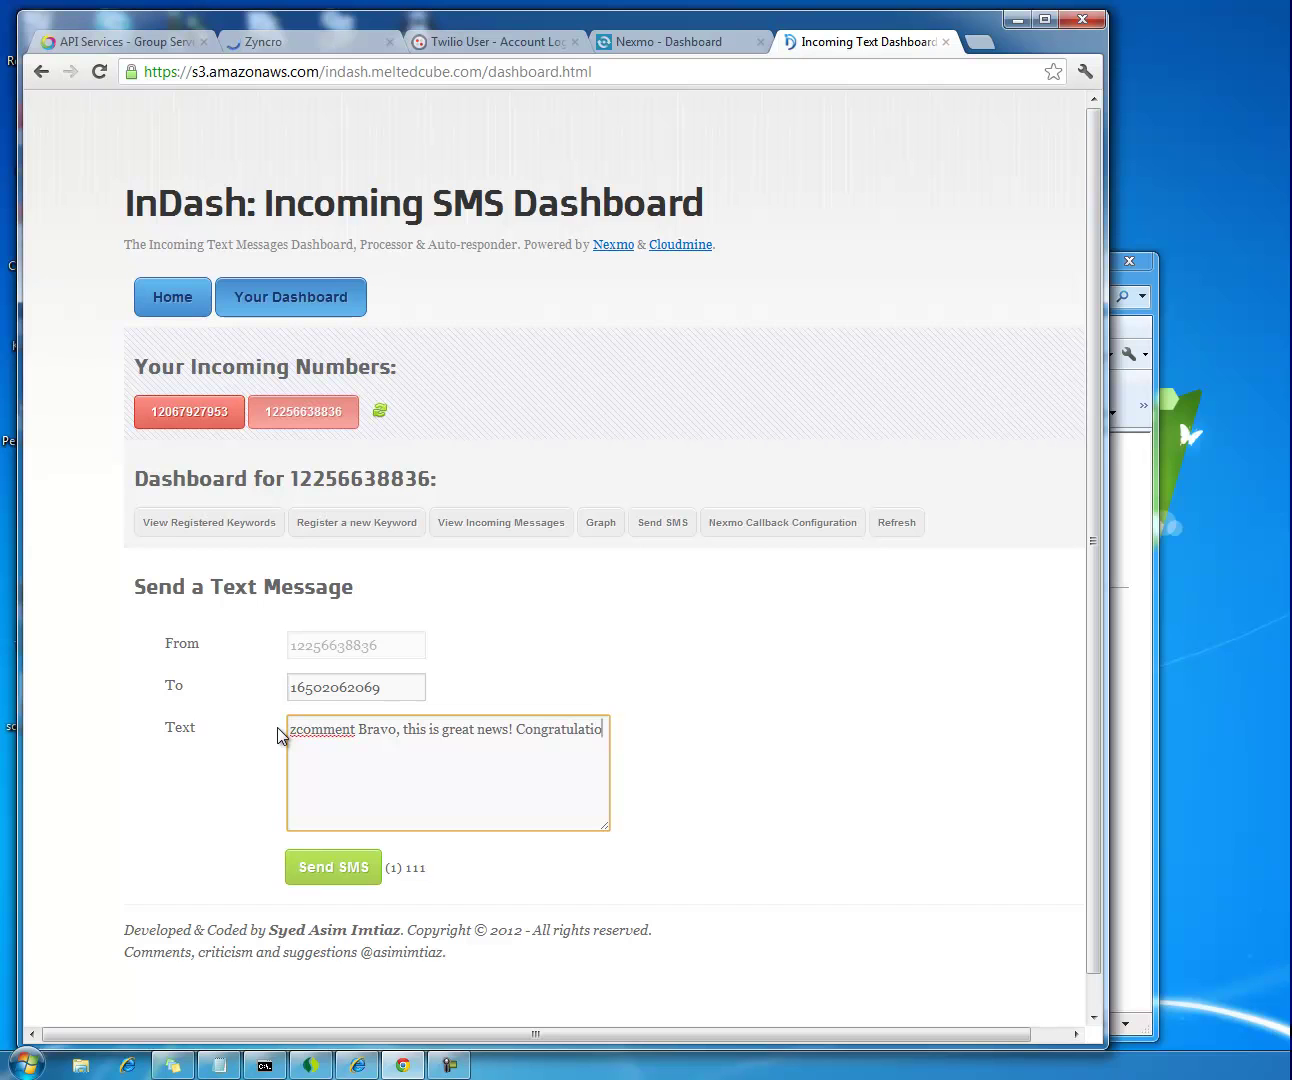
pyautogui.write('ns!')
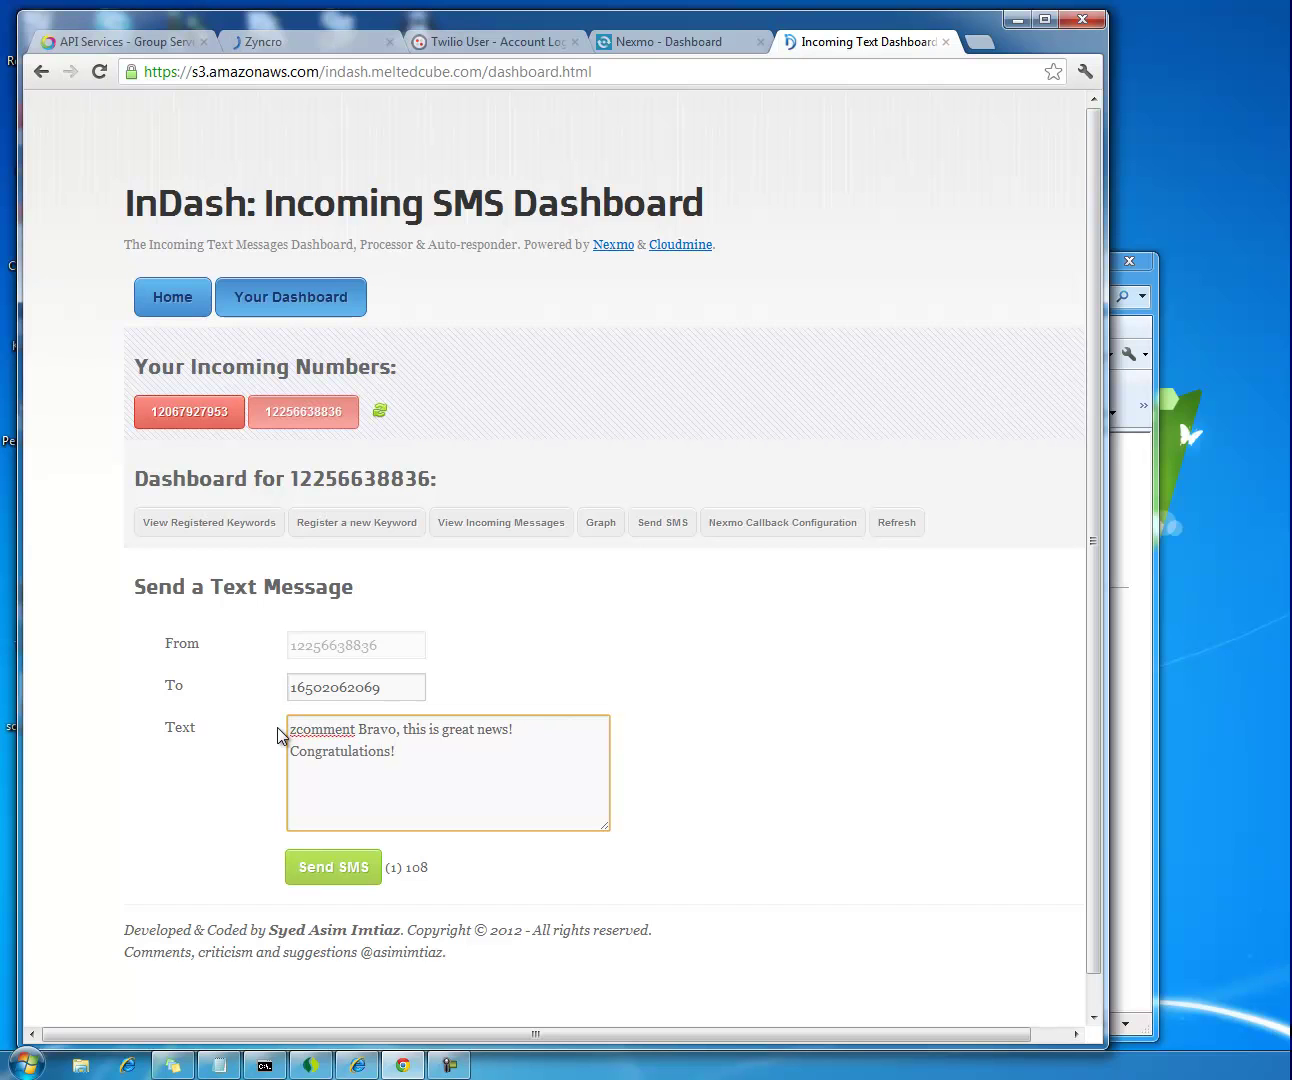
pyautogui.click(343, 866)
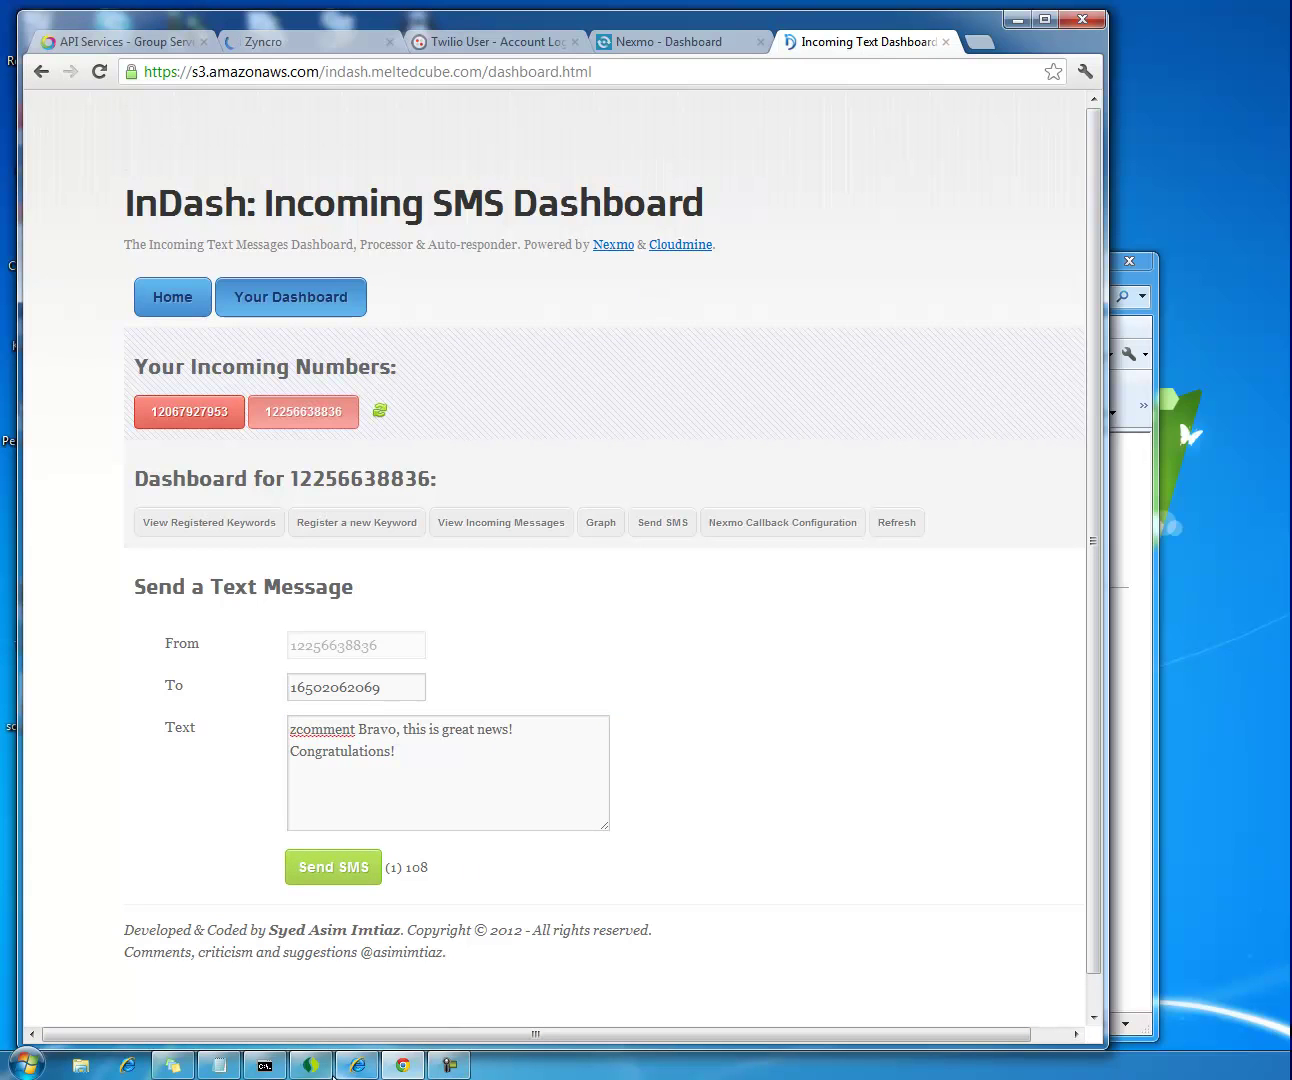
# Check zyncsmszap's activity logs for the comment, and view the incoming zcomment message and its reply in Twilio's SMS message logs
pyautogui.click(362, 1067)
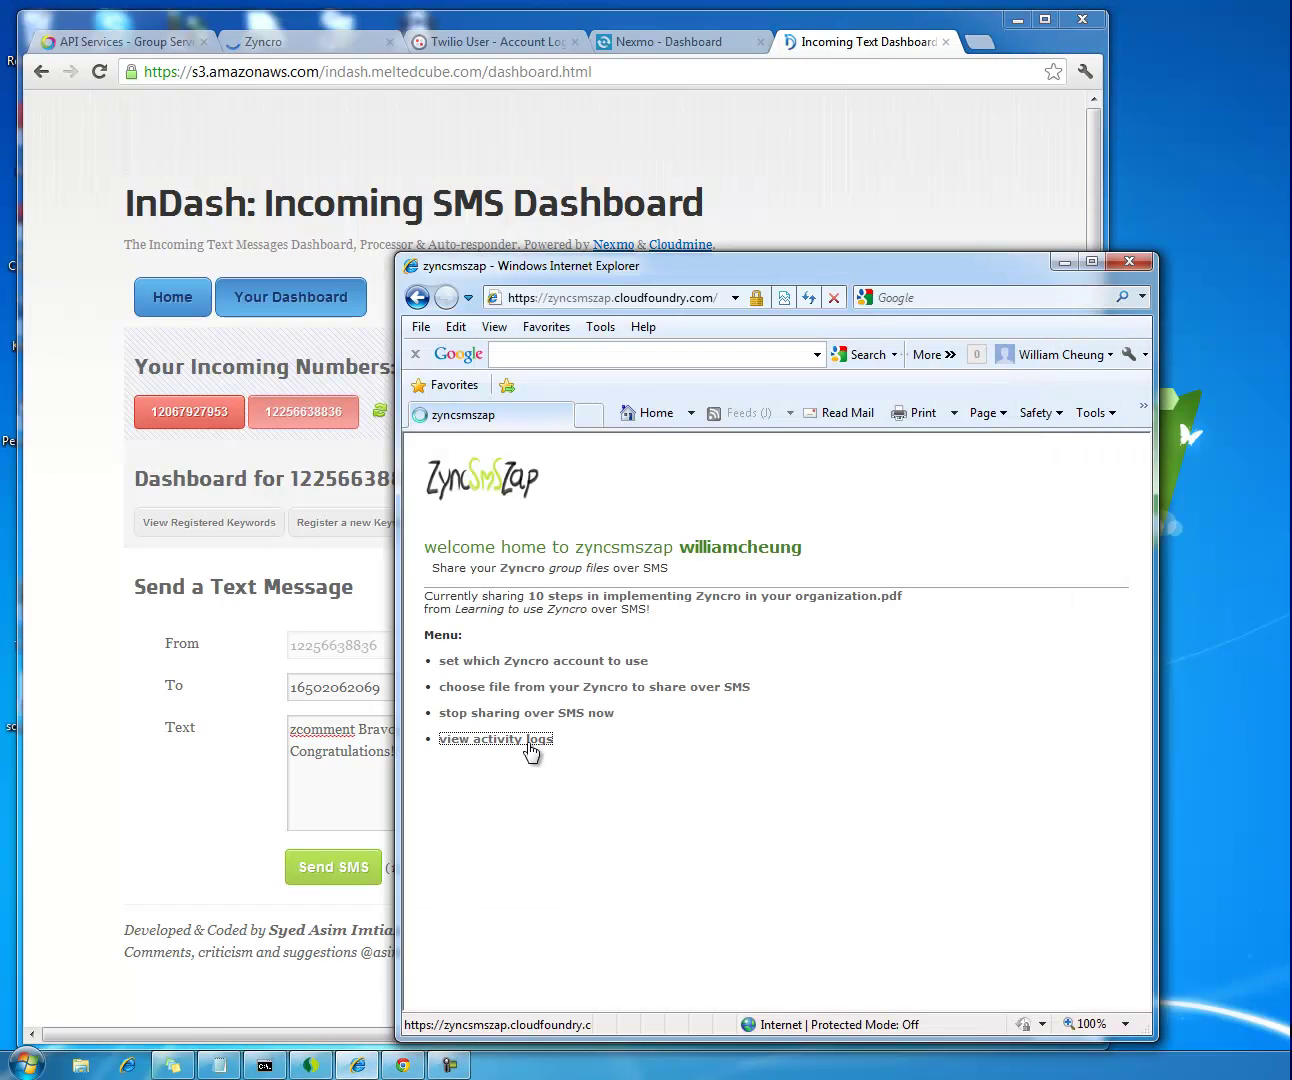
pyautogui.click(530, 740)
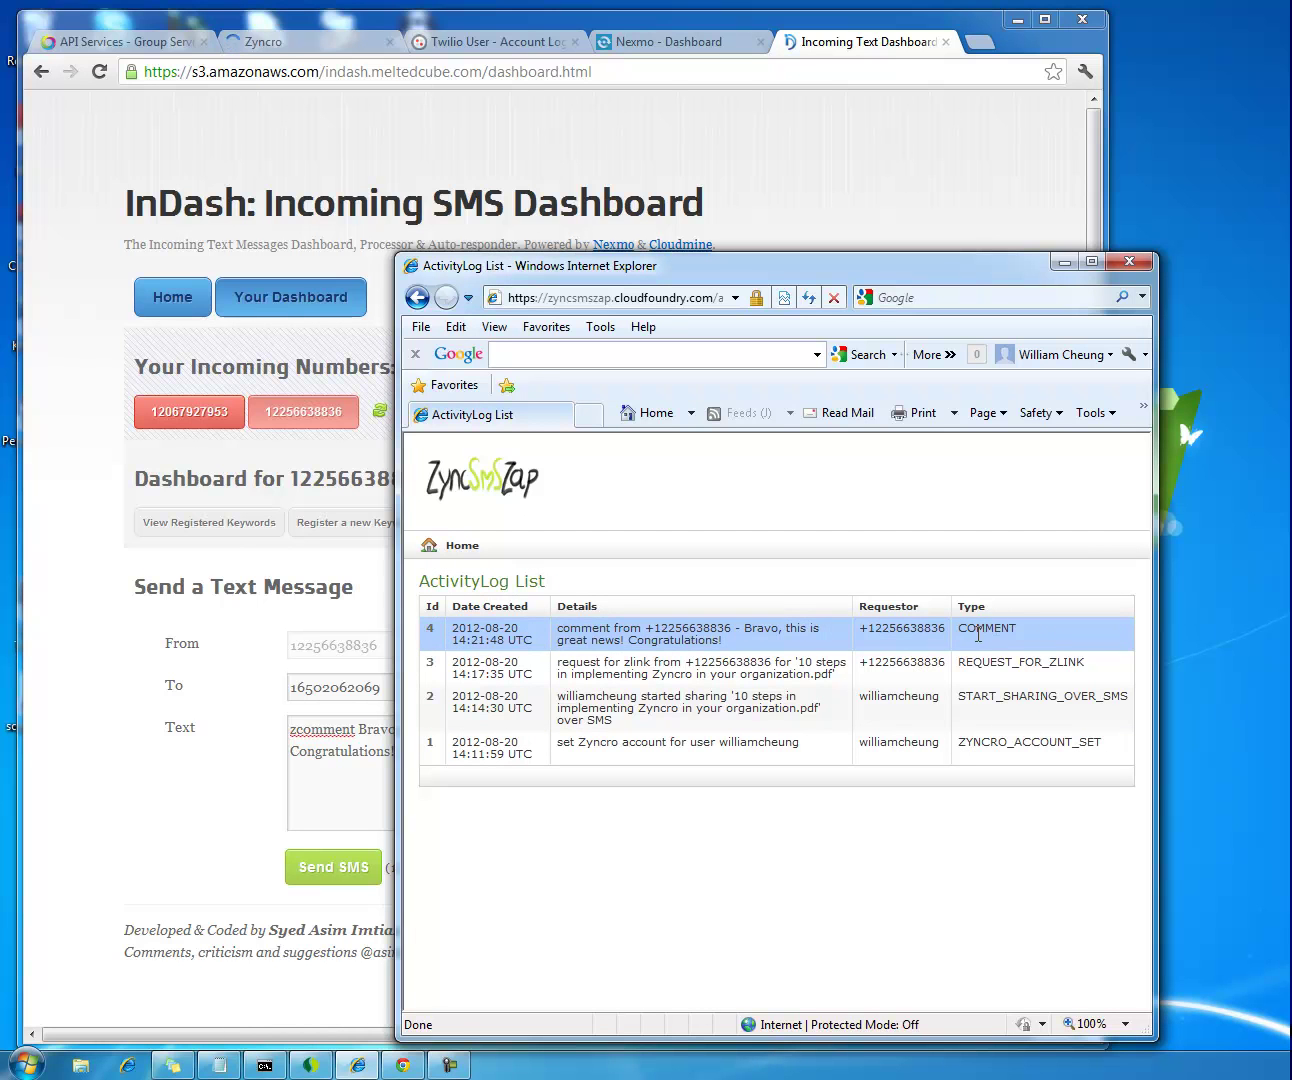
pyautogui.click(510, 47)
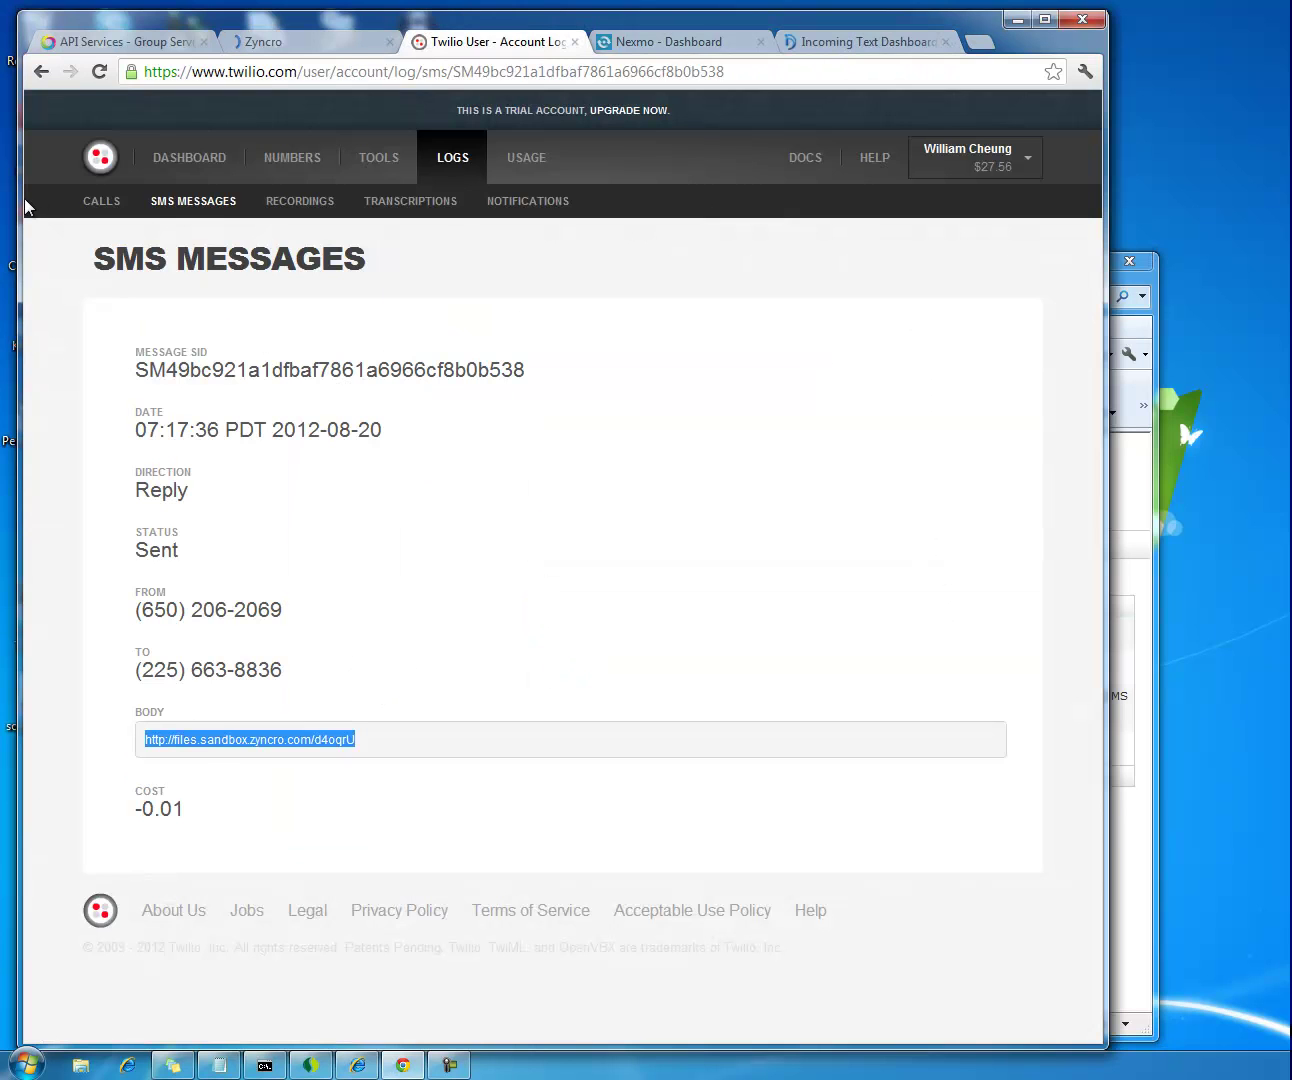
pyautogui.click(450, 163)
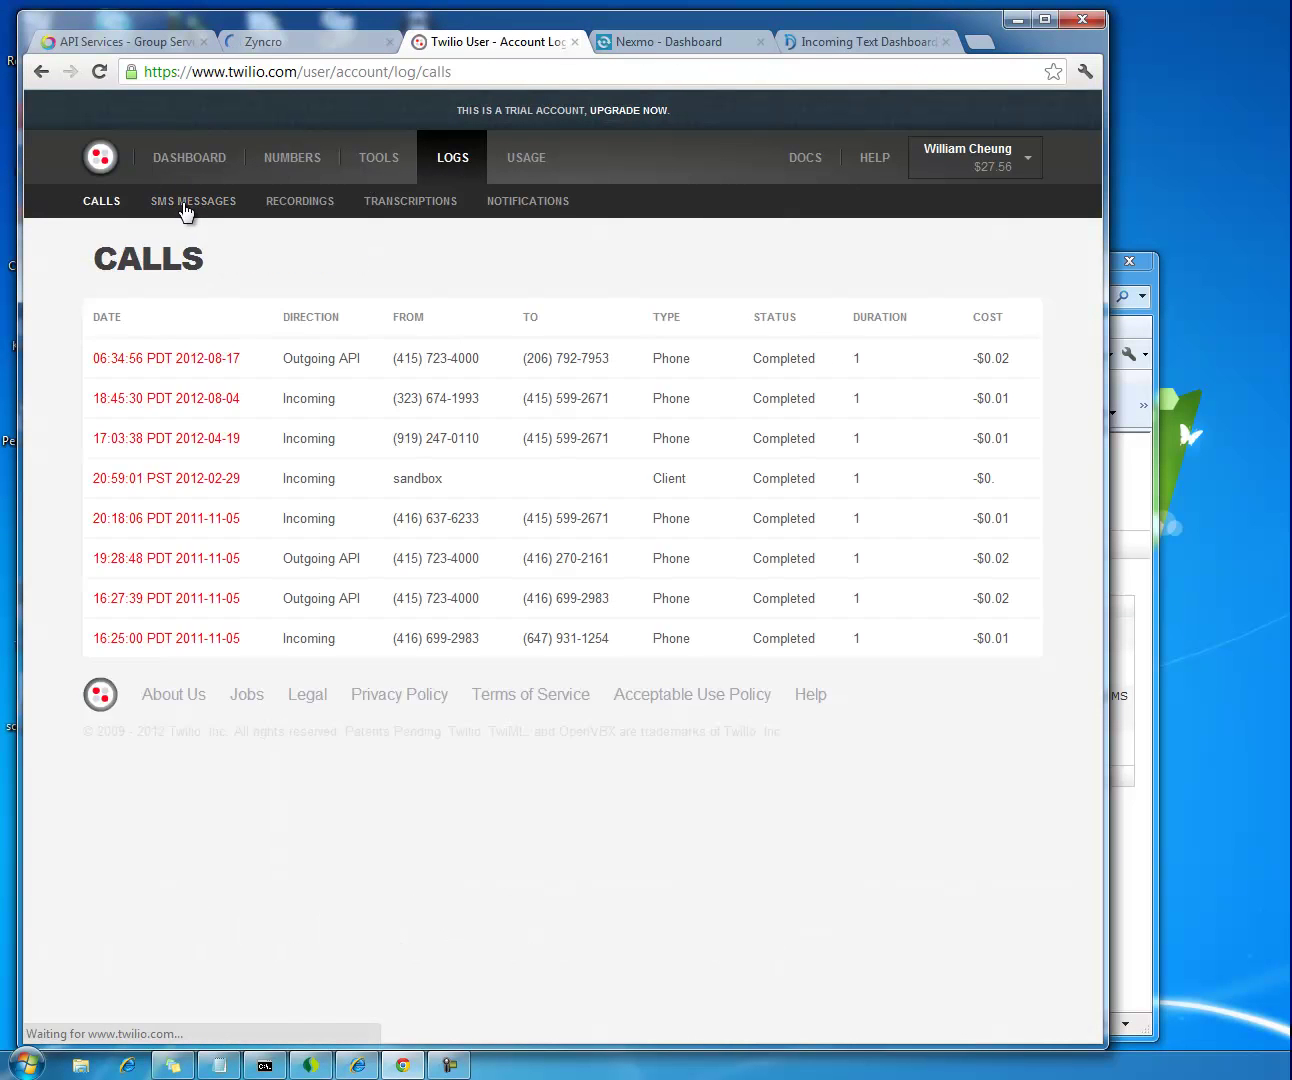
pyautogui.click(214, 210)
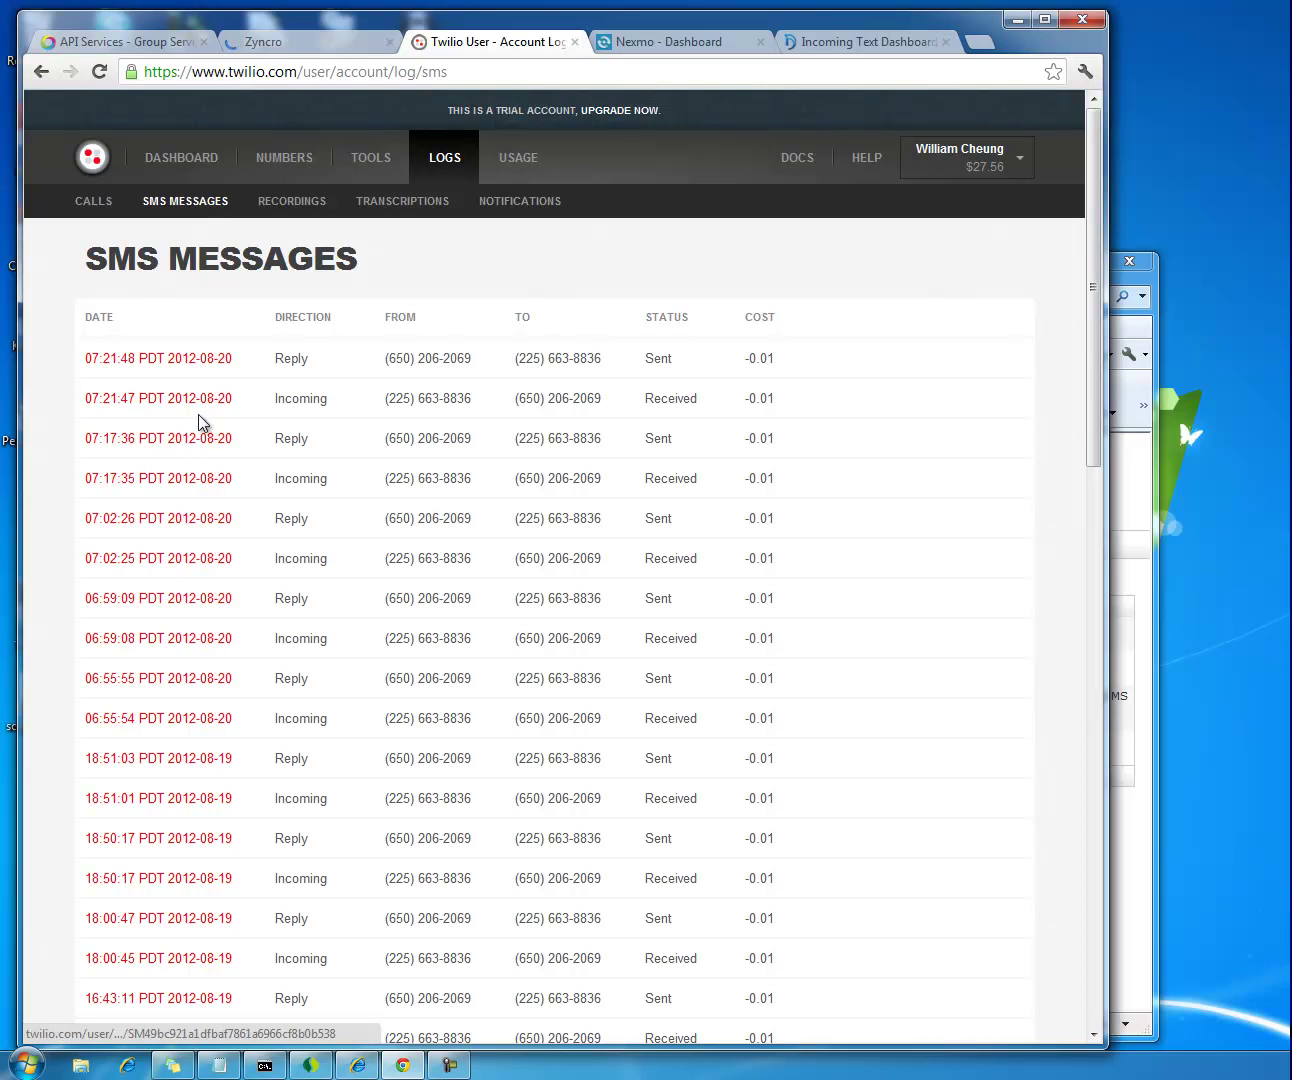
pyautogui.click(207, 401)
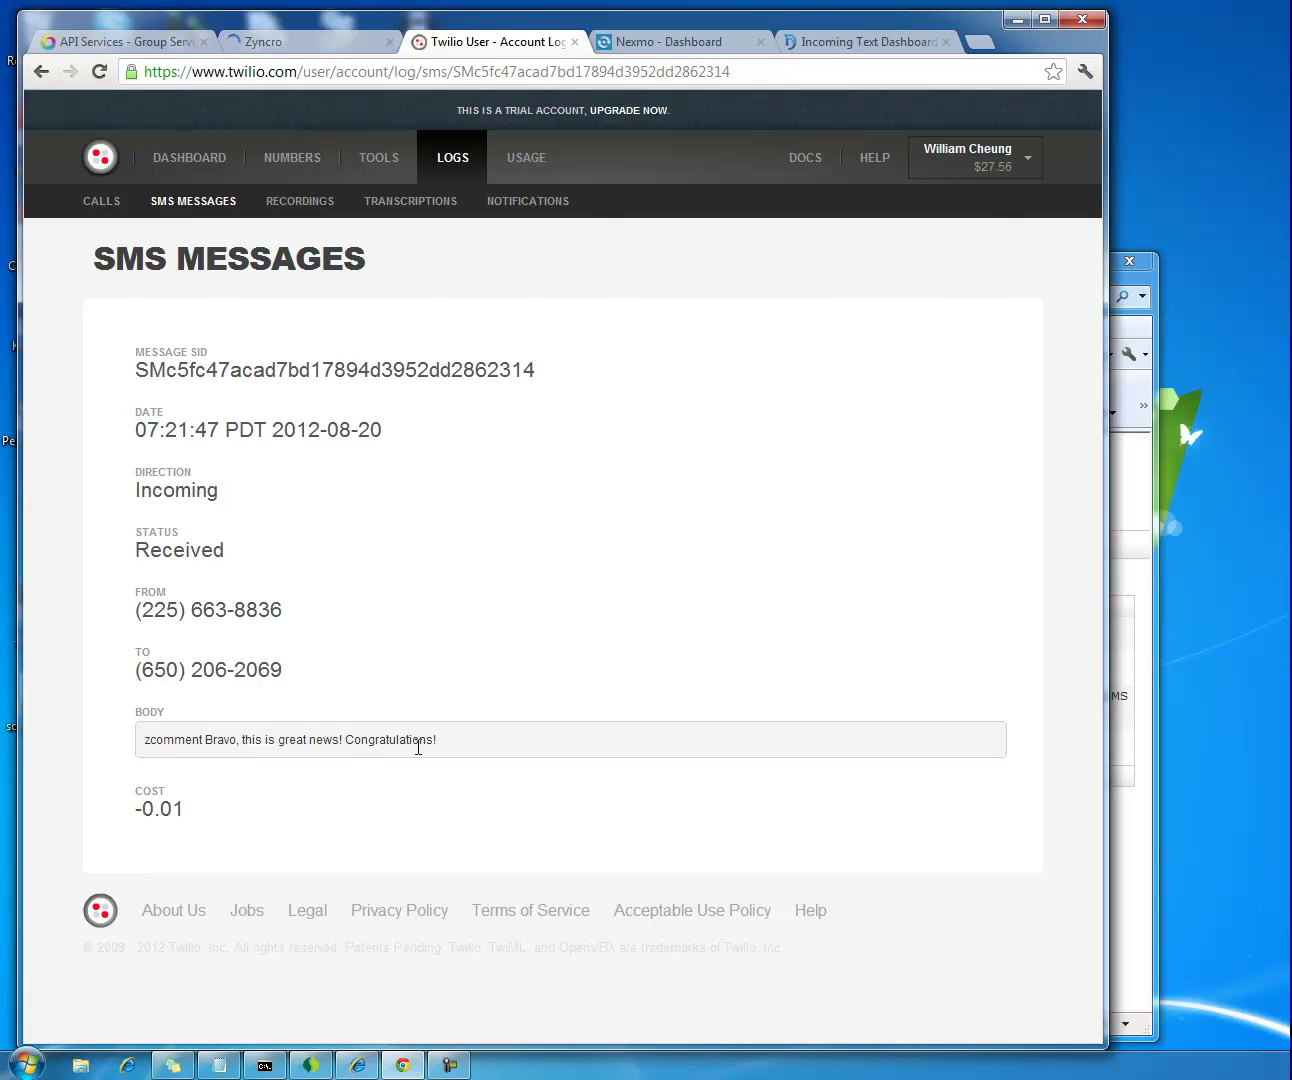
pyautogui.click(42, 71)
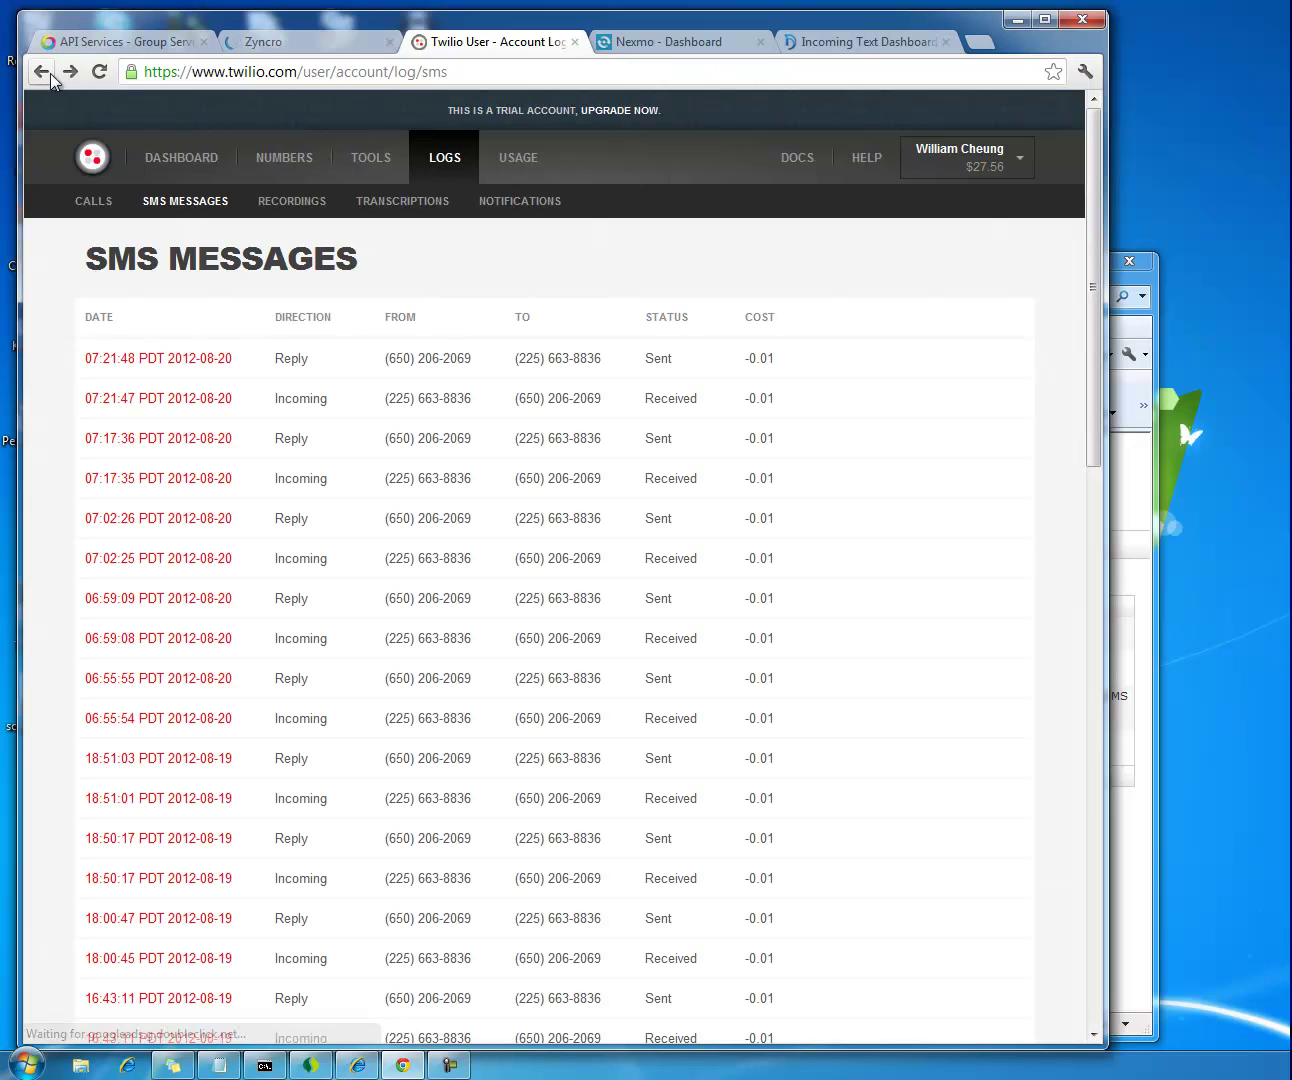
pyautogui.click(224, 366)
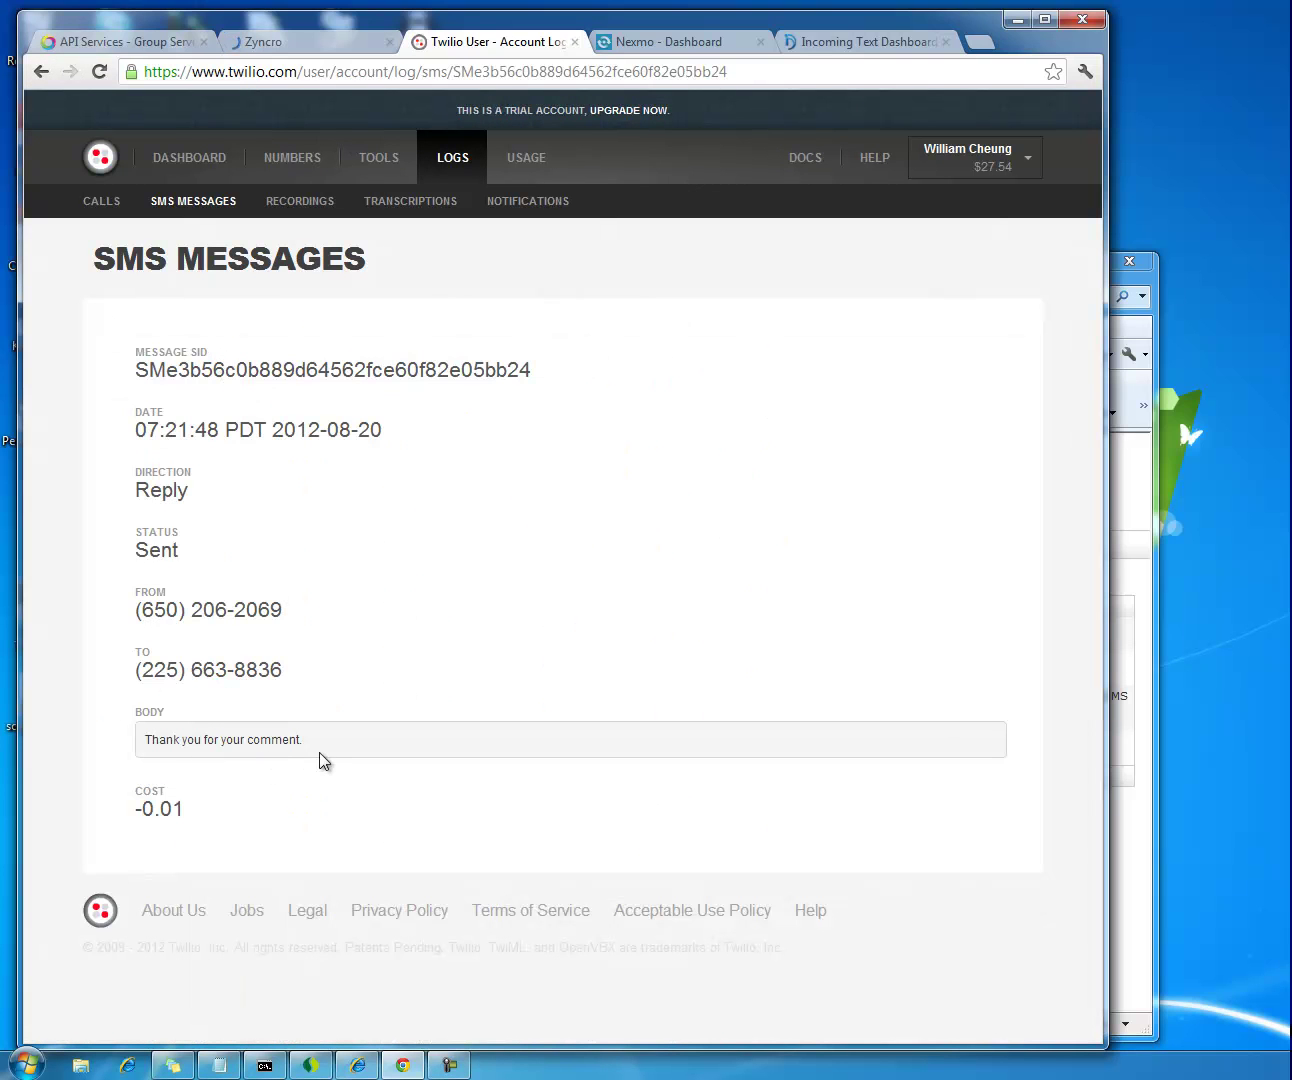
# Switch to Zyncro and check the Learning to use Zyncro group's messages for the SMS comment
pyautogui.click(403, 1066)
pyautogui.click(403, 1066)
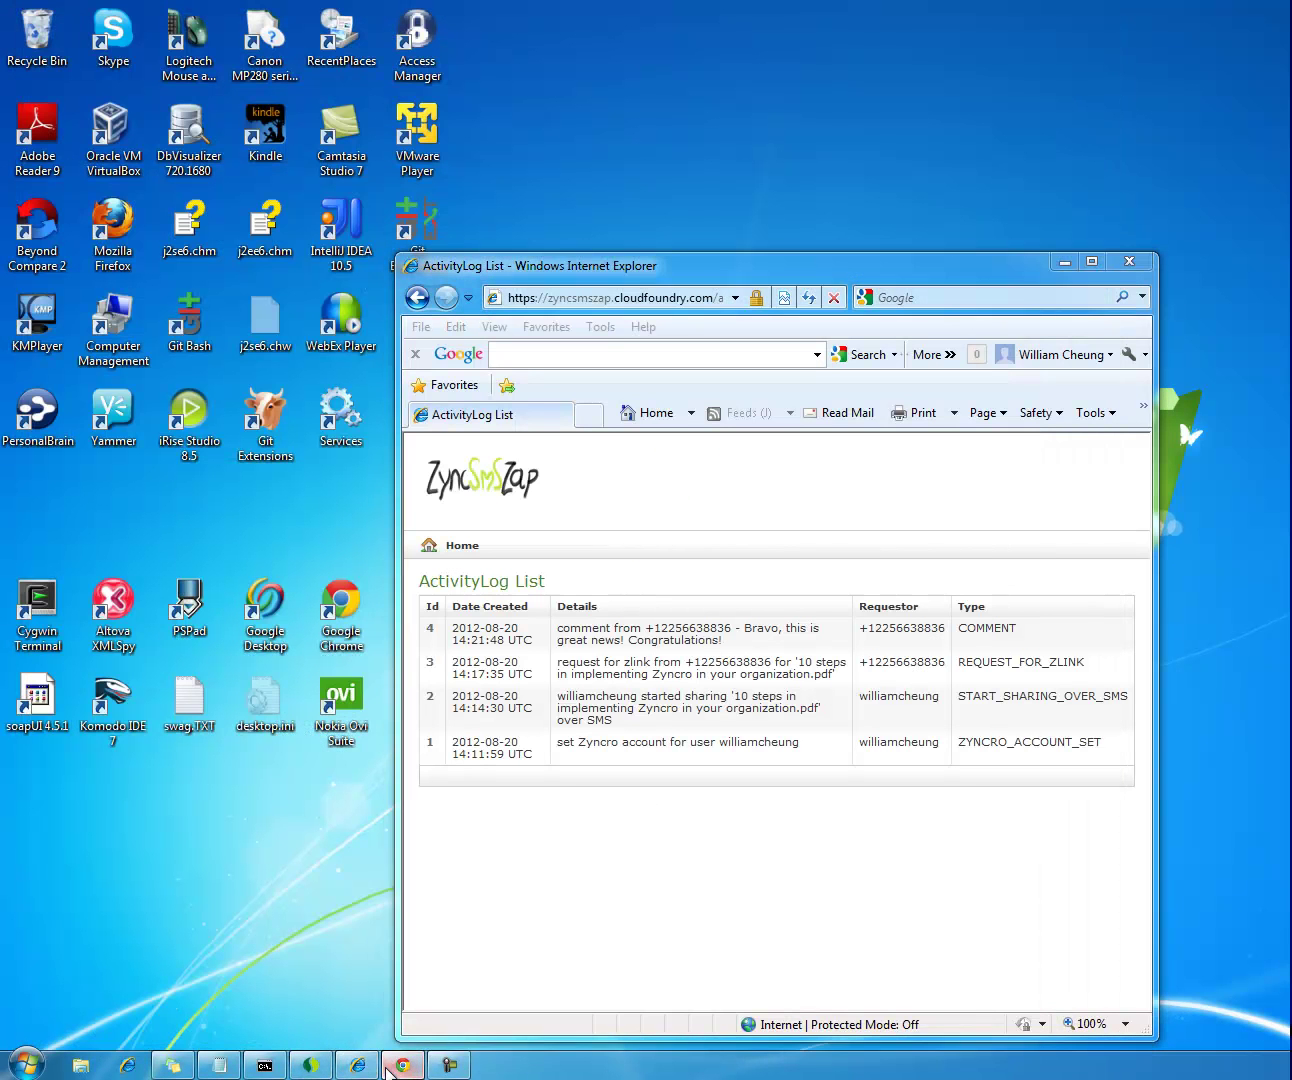
pyautogui.click(283, 45)
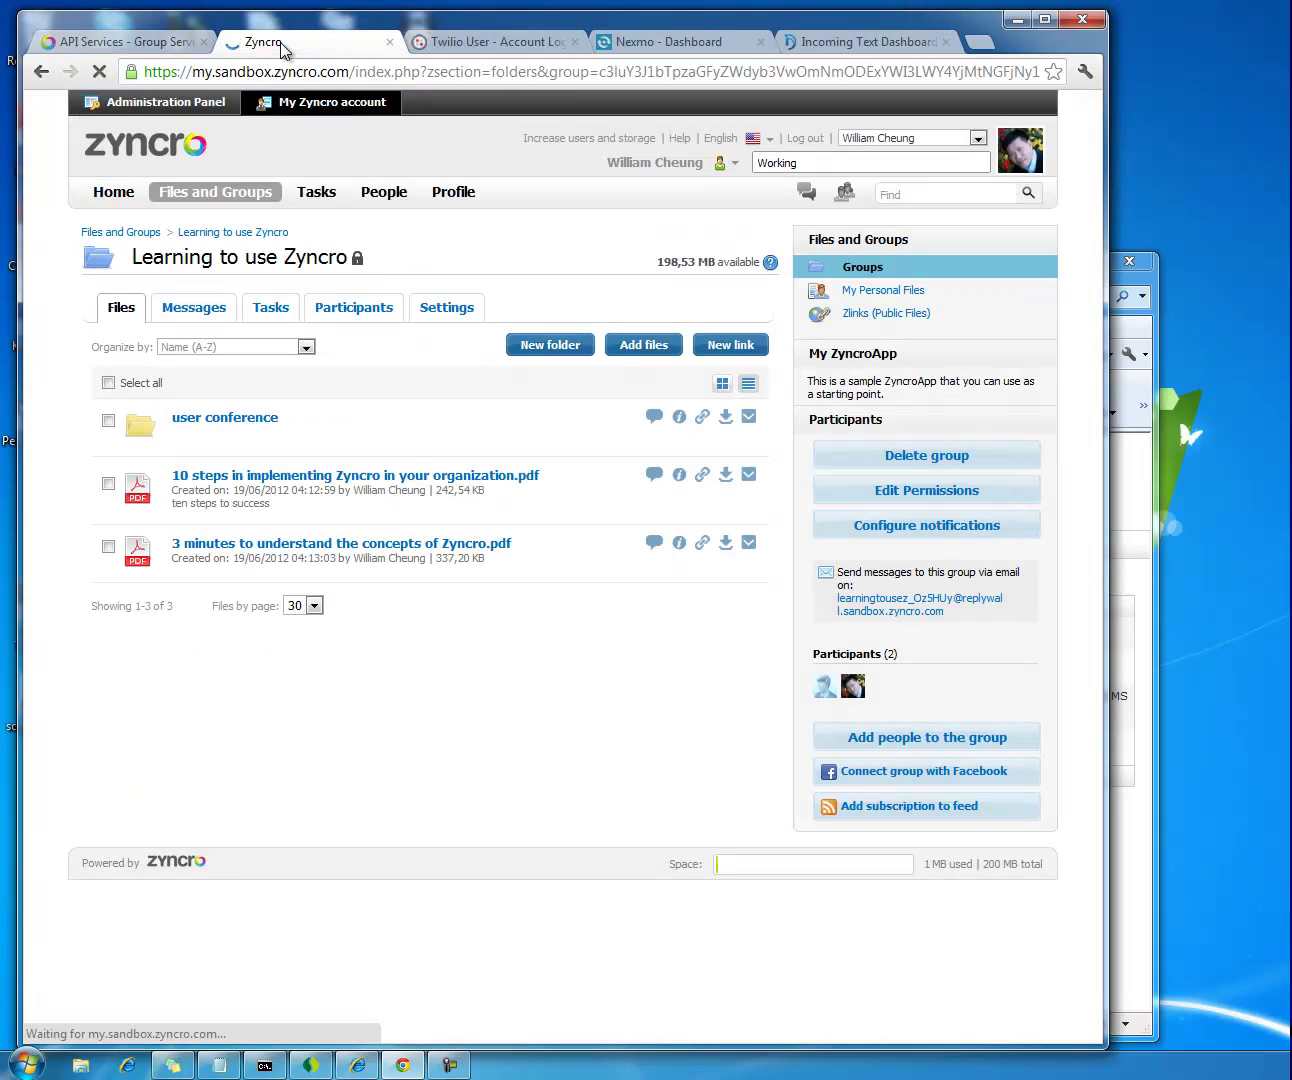
pyautogui.click(183, 312)
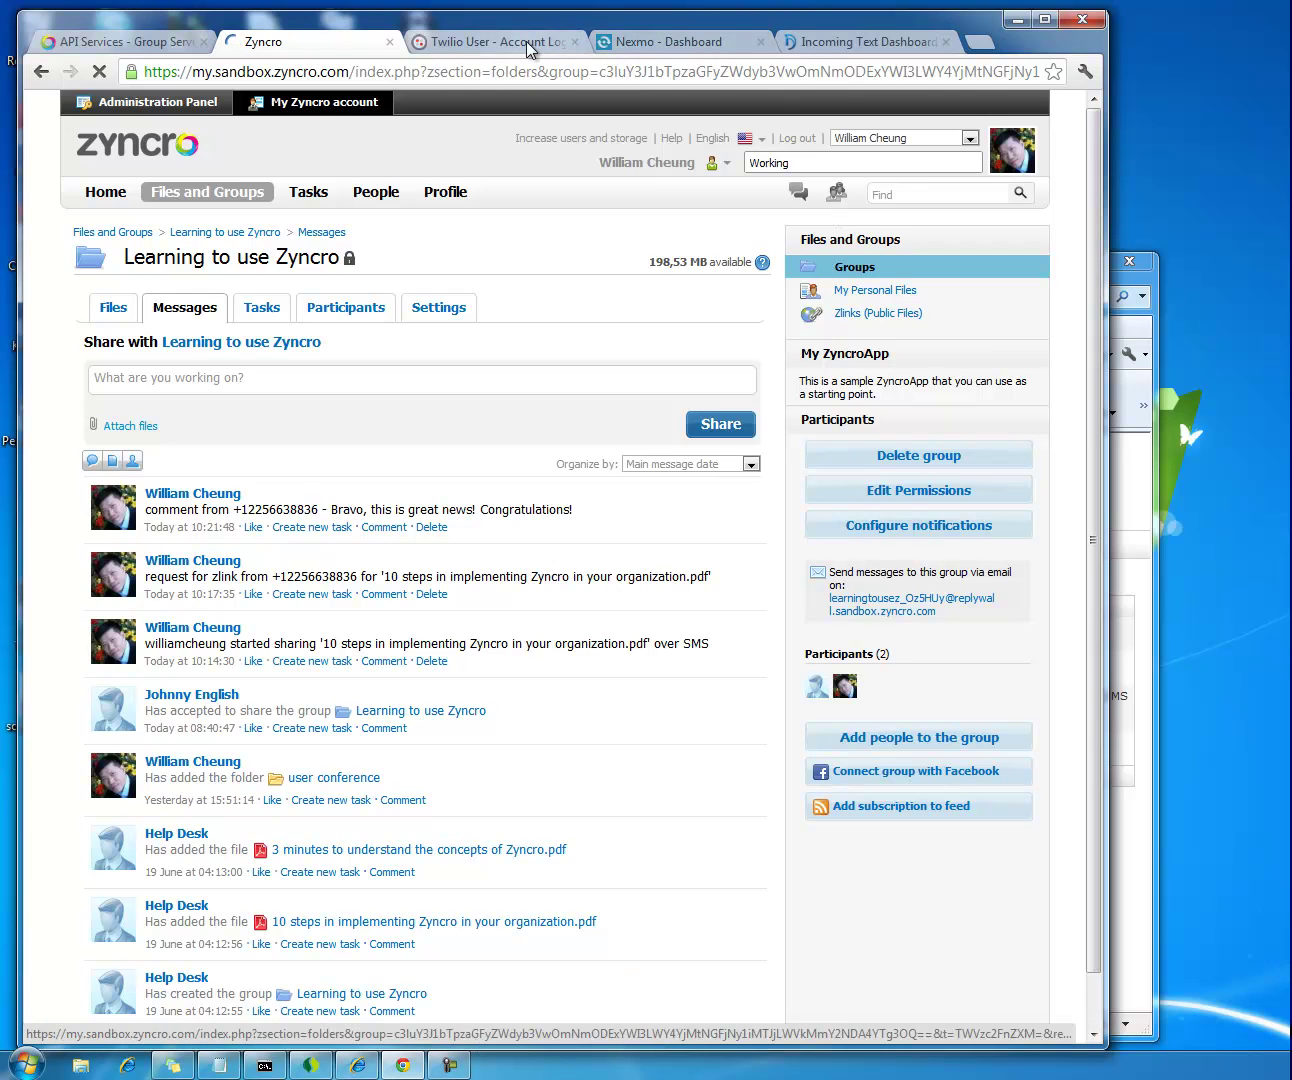
# Replace the message text in the InDash dashboard with "help" and send the SMS
pyautogui.click(890, 43)
pyautogui.moveTo(410, 755); pyautogui.dragTo(270, 720)
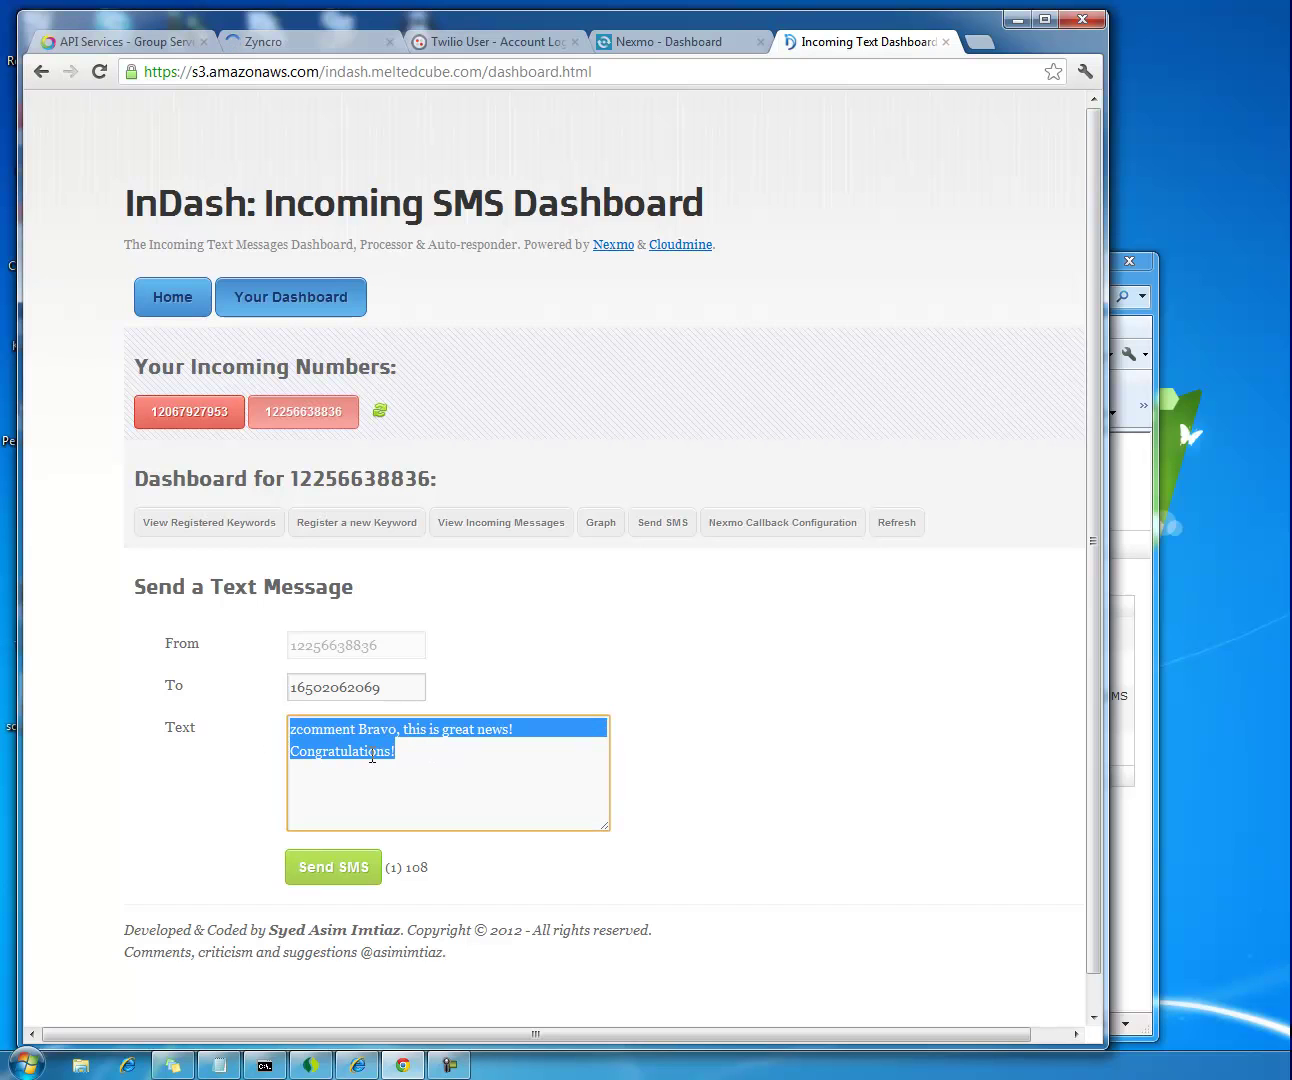
pyautogui.write('help')
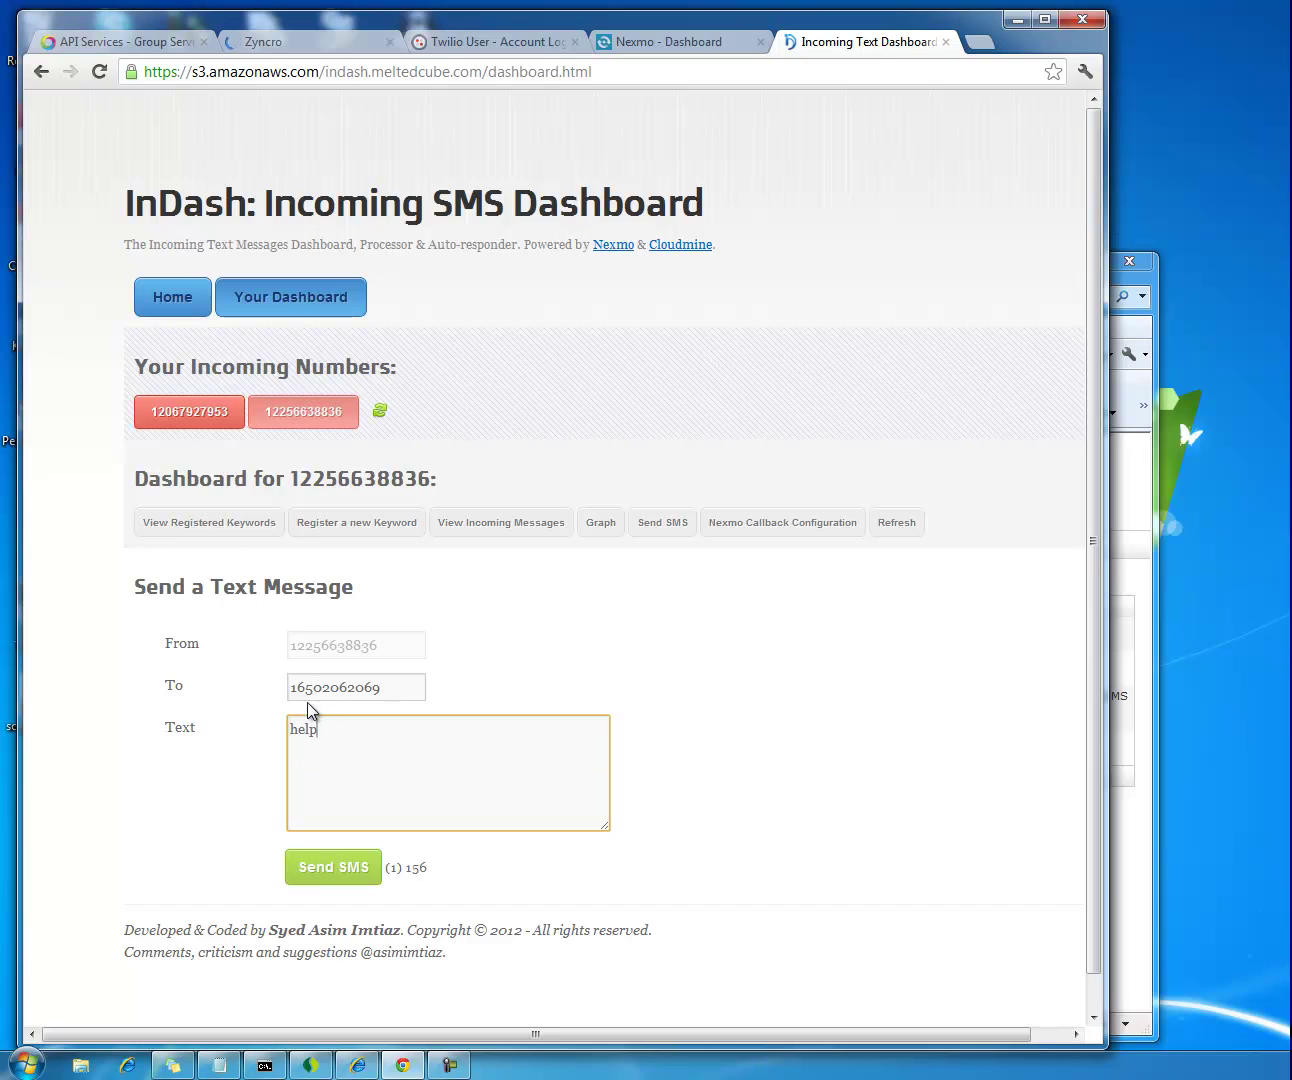
pyautogui.click(337, 876)
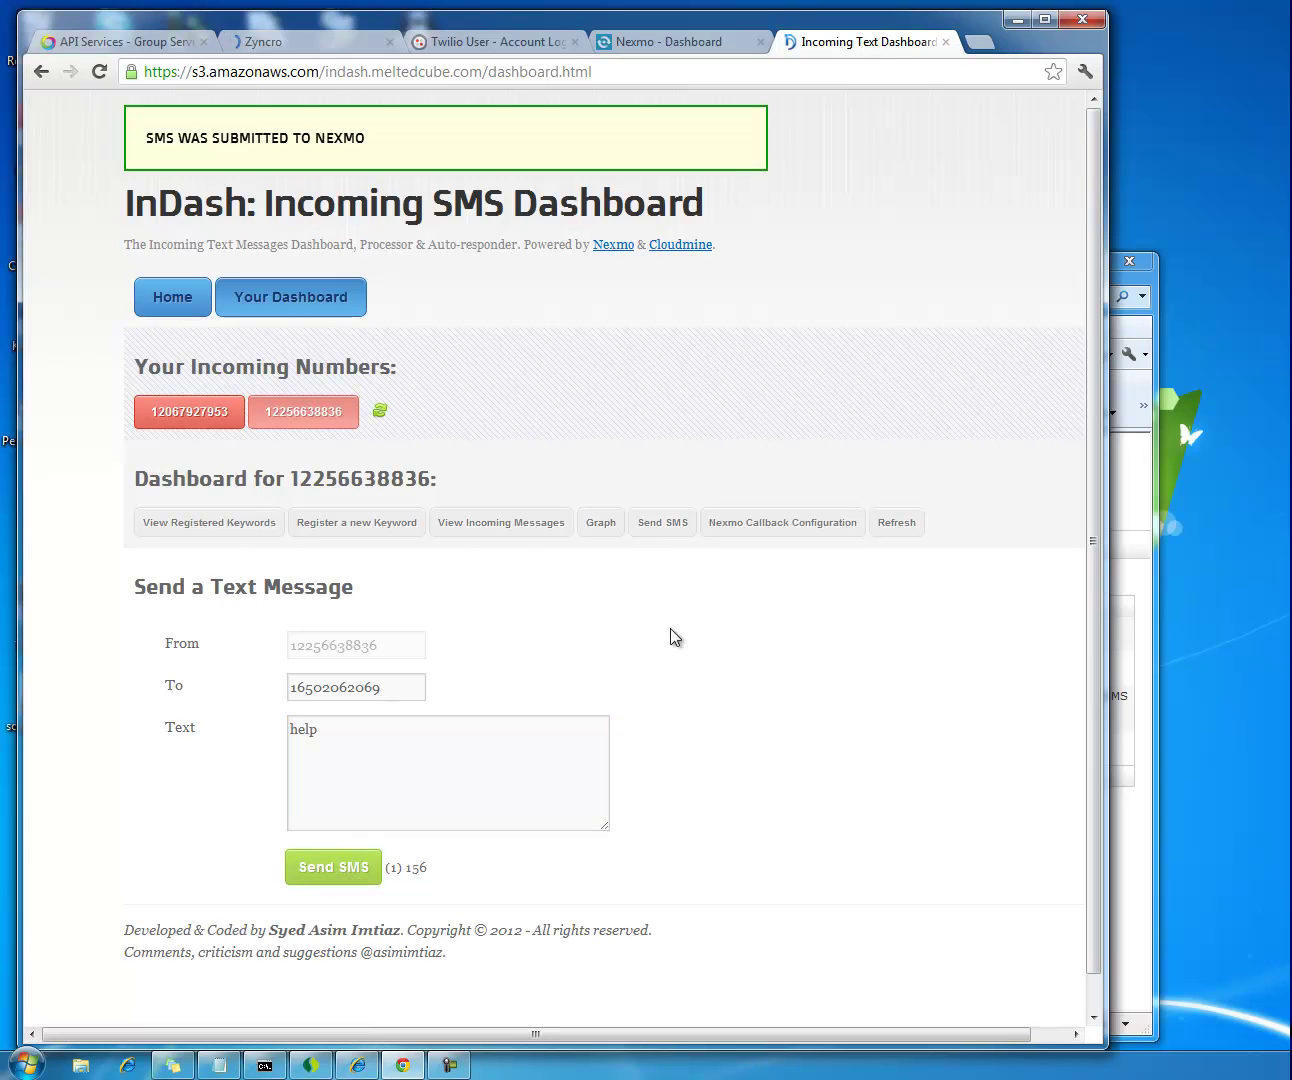
# In Twilio's SMS message logs, view the details of the incoming help message and of its reply
pyautogui.click(477, 38)
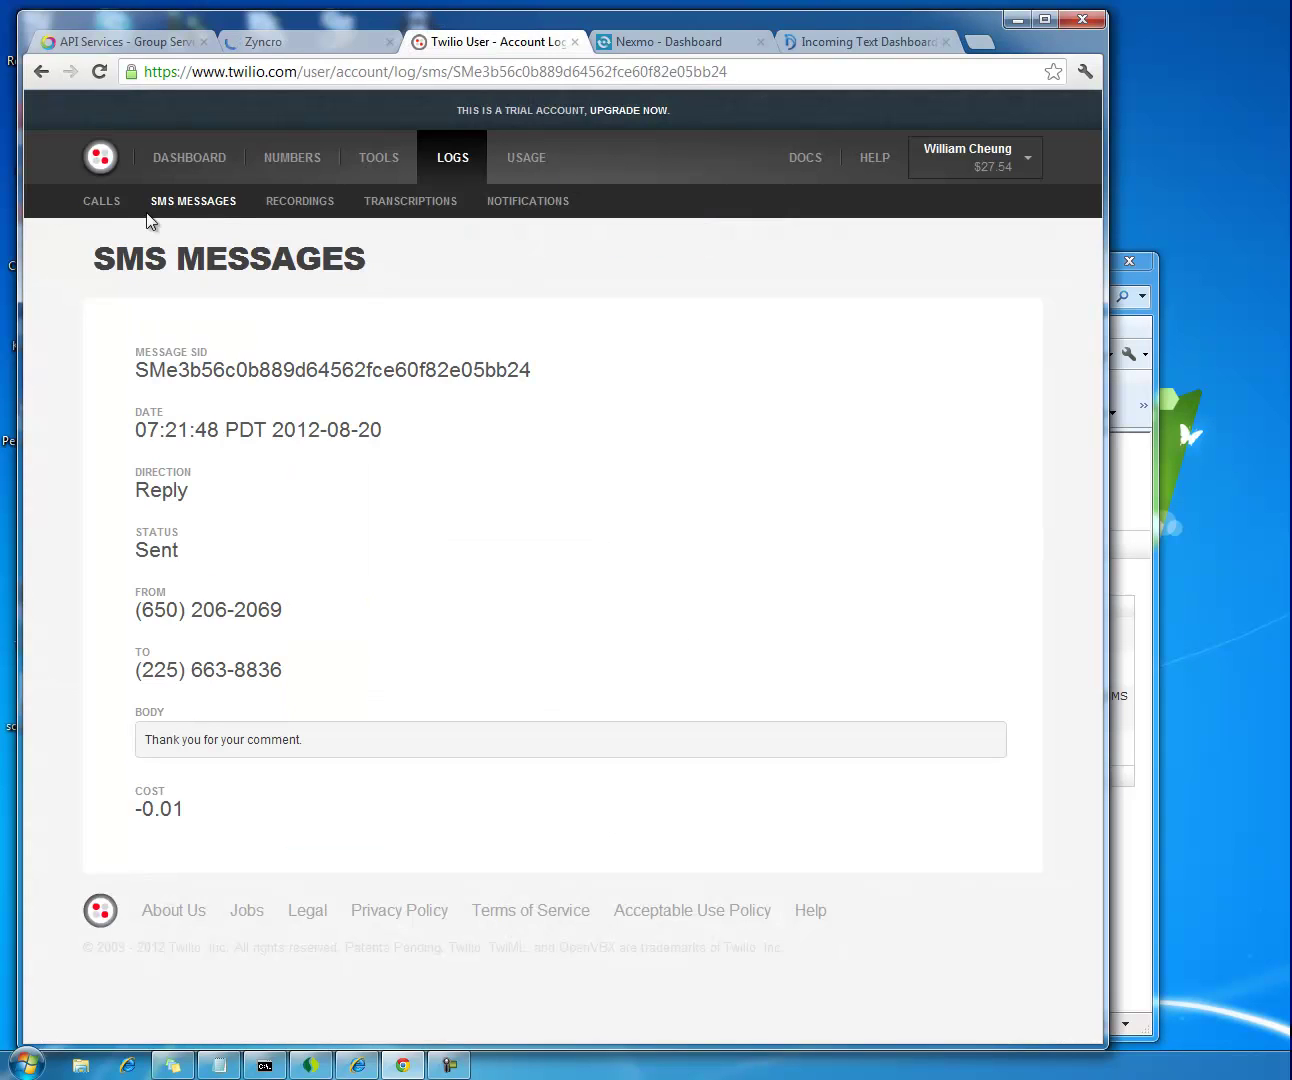
pyautogui.click(219, 207)
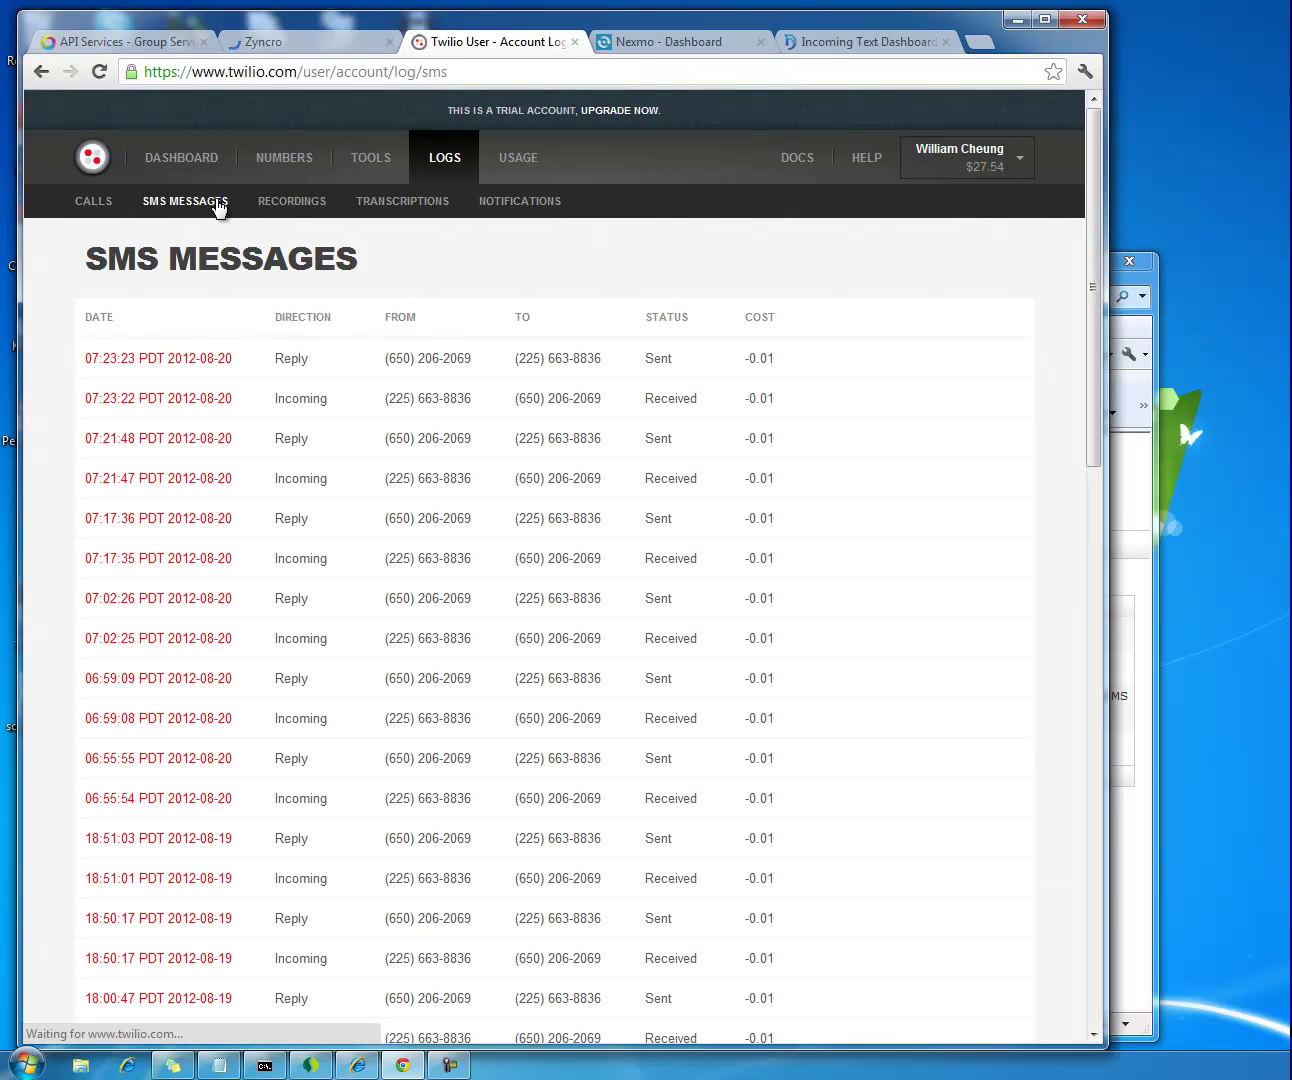
pyautogui.click(185, 398)
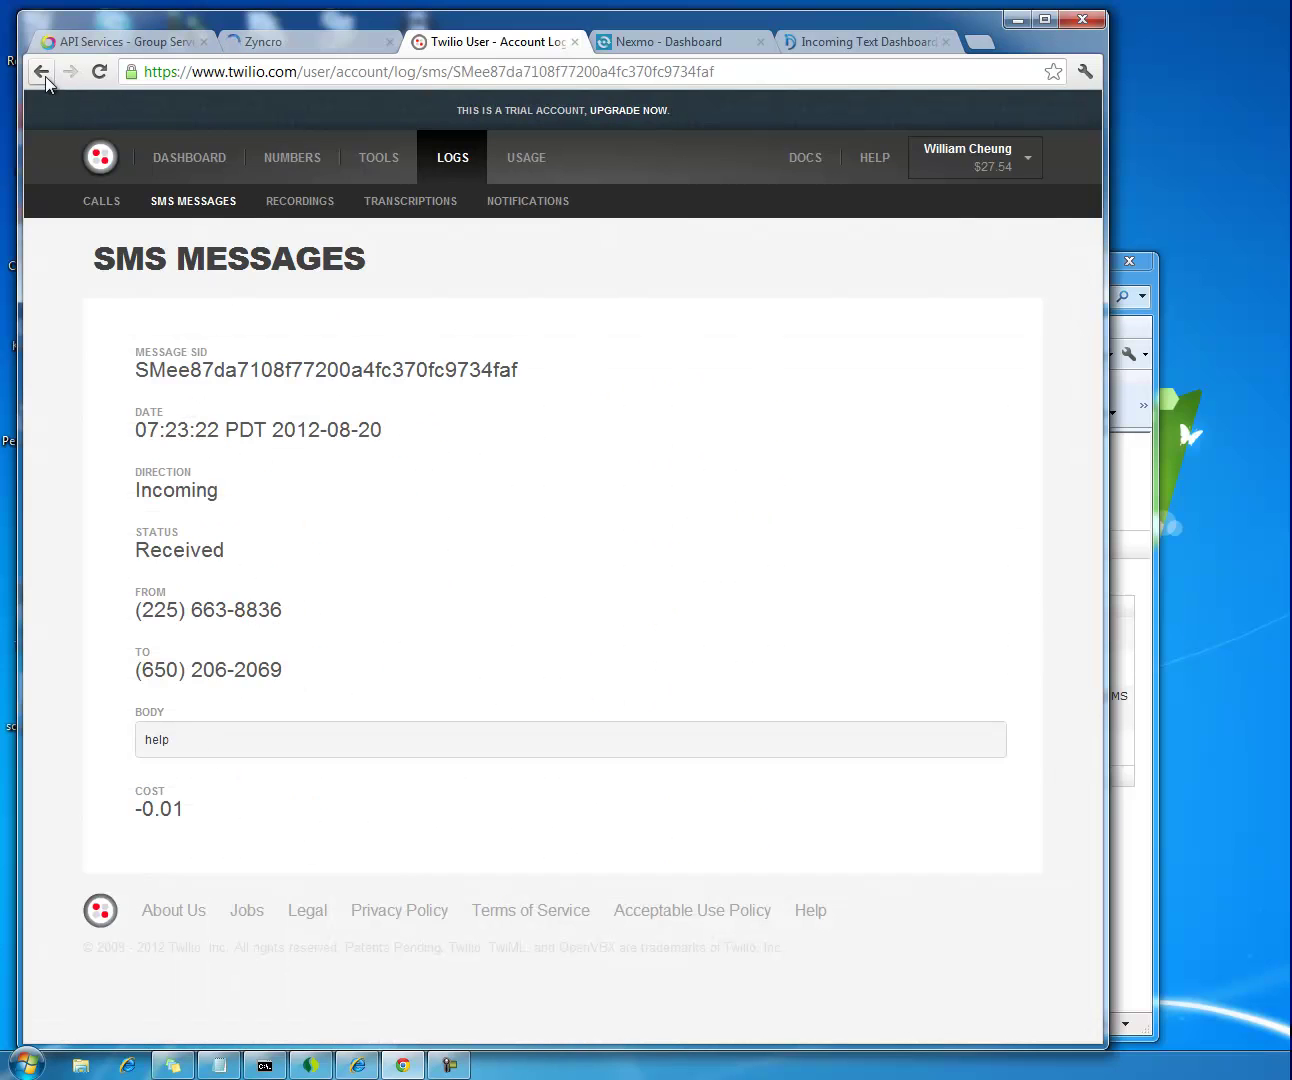
pyautogui.click(43, 72)
pyautogui.click(210, 363)
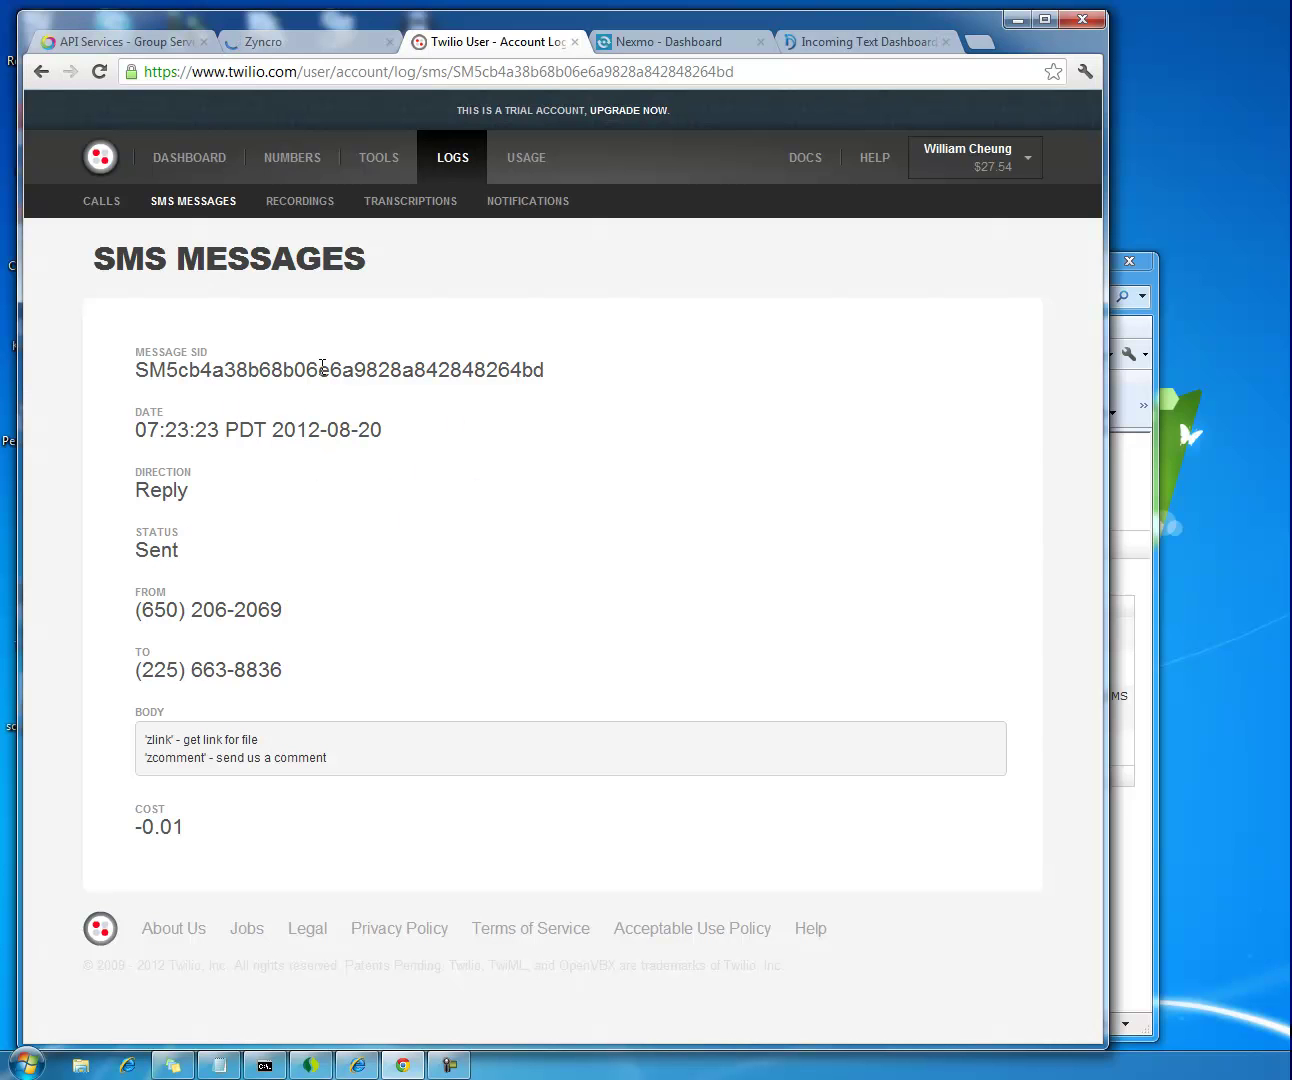
# View the incoming messages in the InDash dashboard and examine the text of the latest reply
pyautogui.click(845, 46)
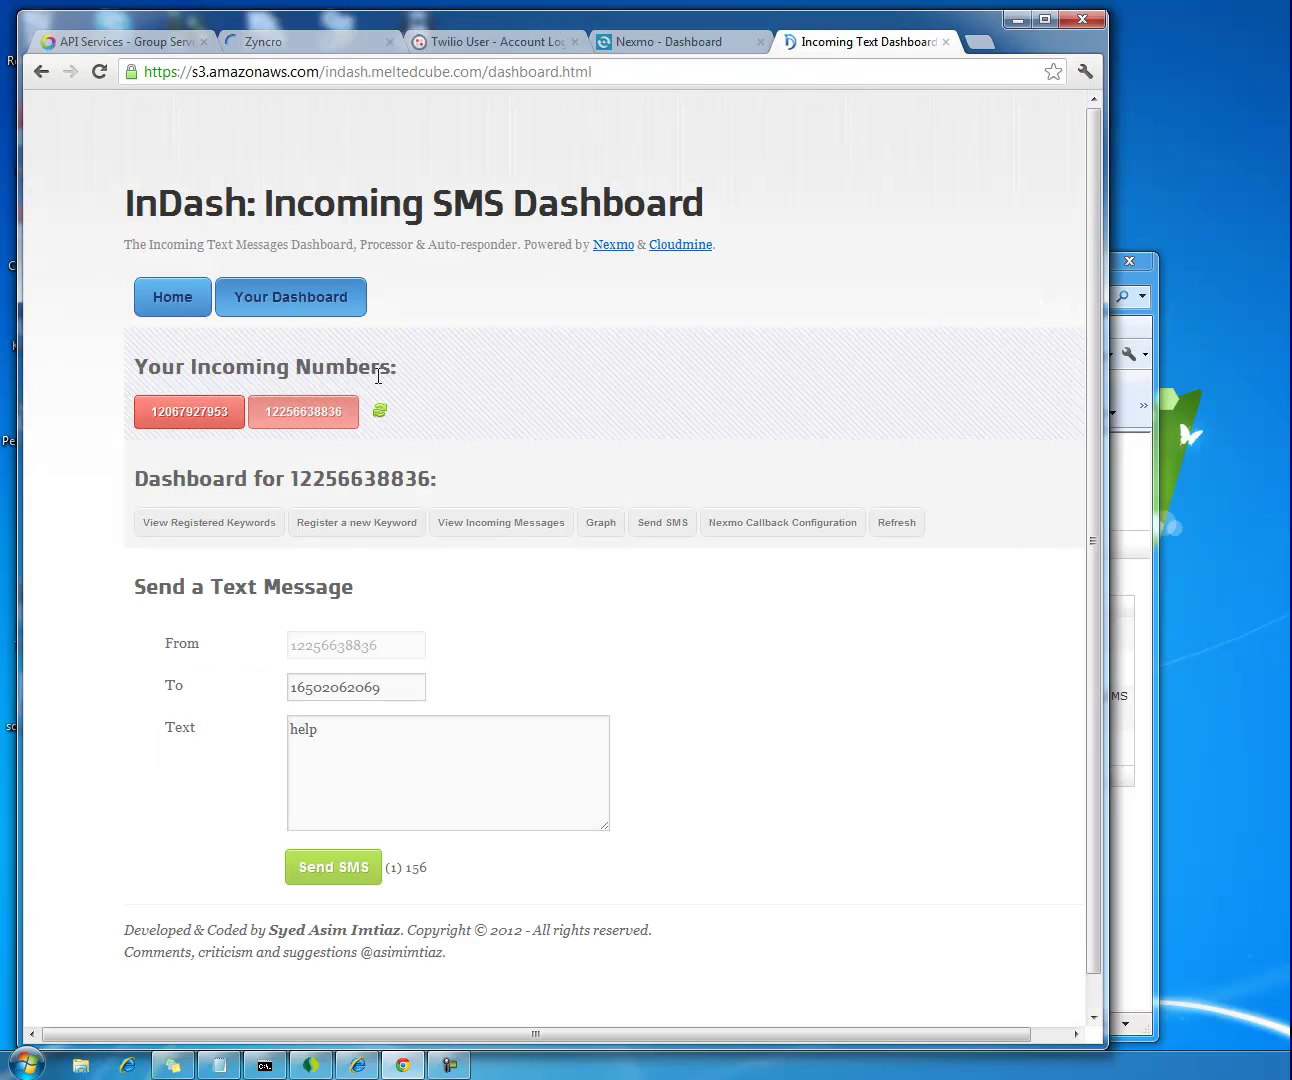
pyautogui.click(484, 531)
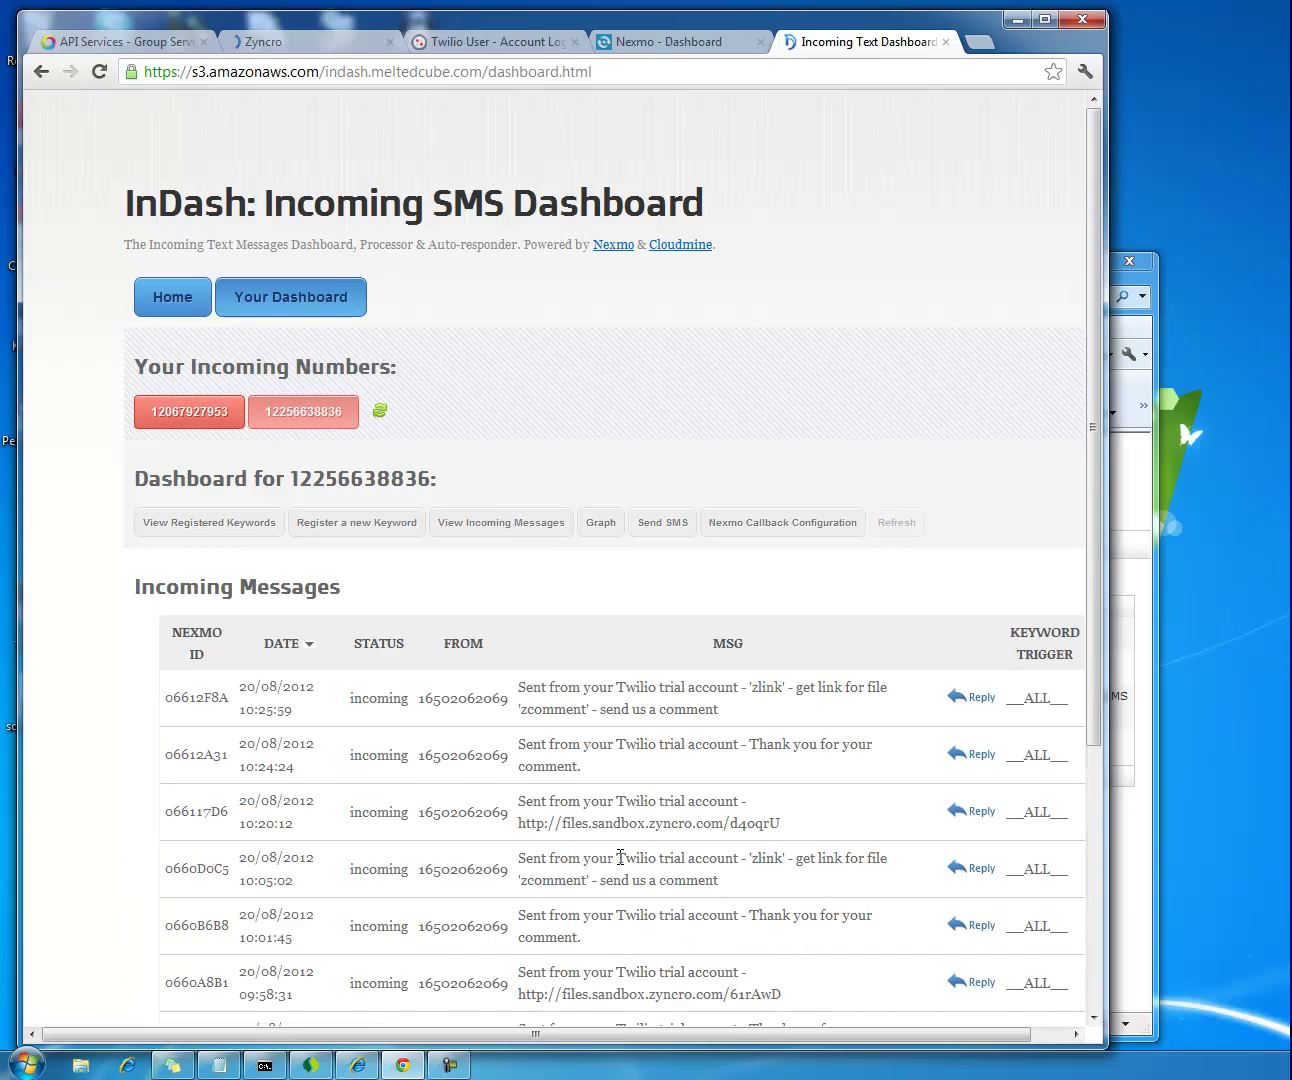
pyautogui.scroll(-1, 684, 898)
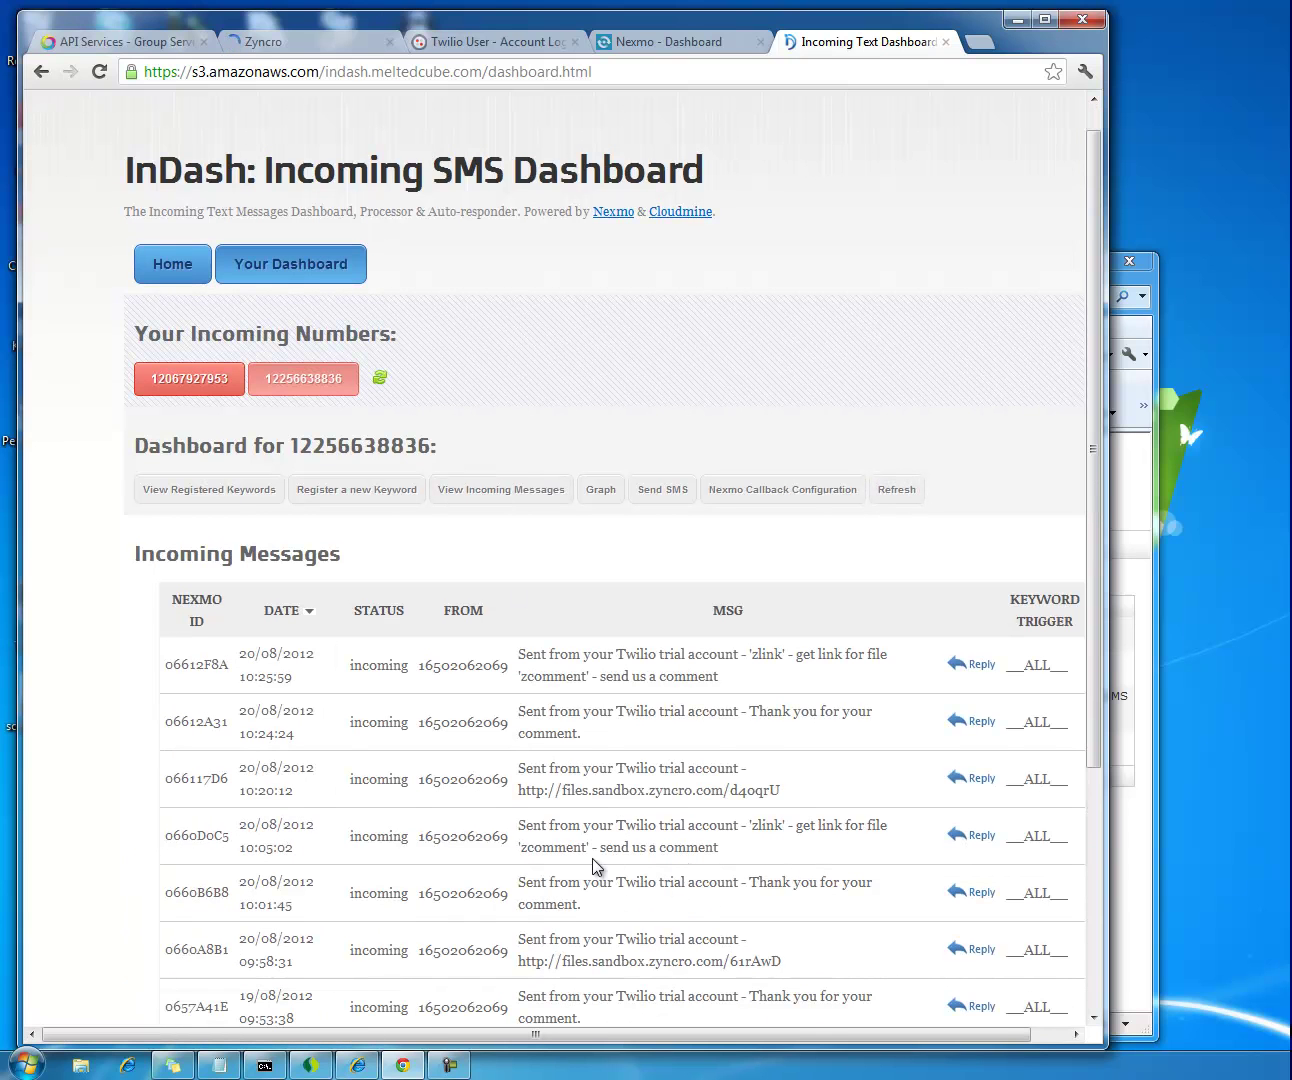
pyautogui.scroll(1, 684, 751)
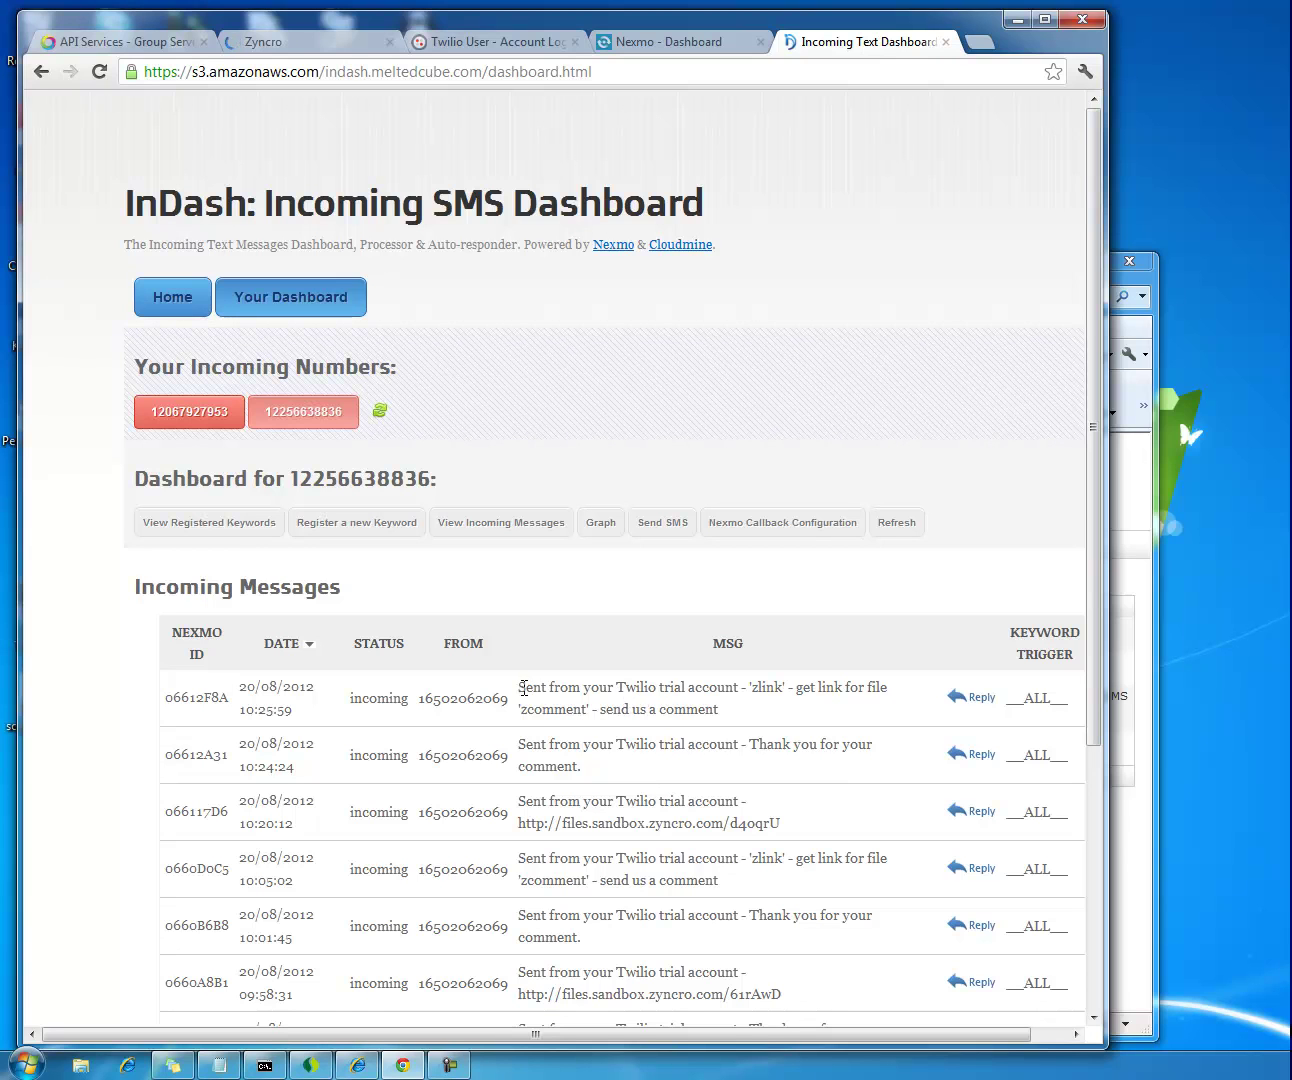
pyautogui.moveTo(523, 688); pyautogui.dragTo(614, 688)
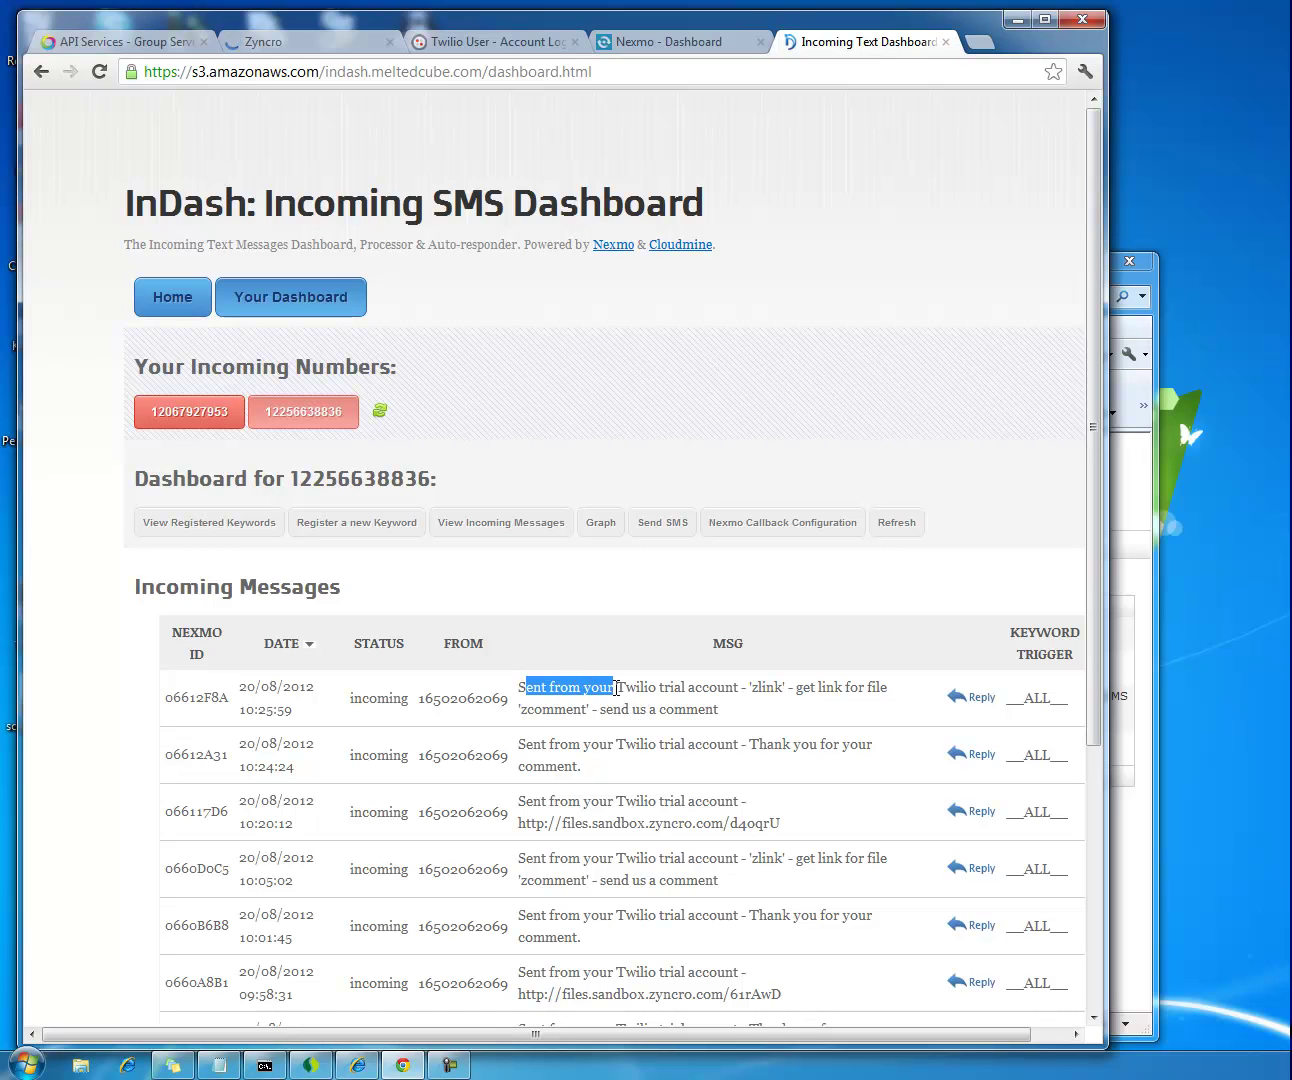
pyautogui.click(519, 690)
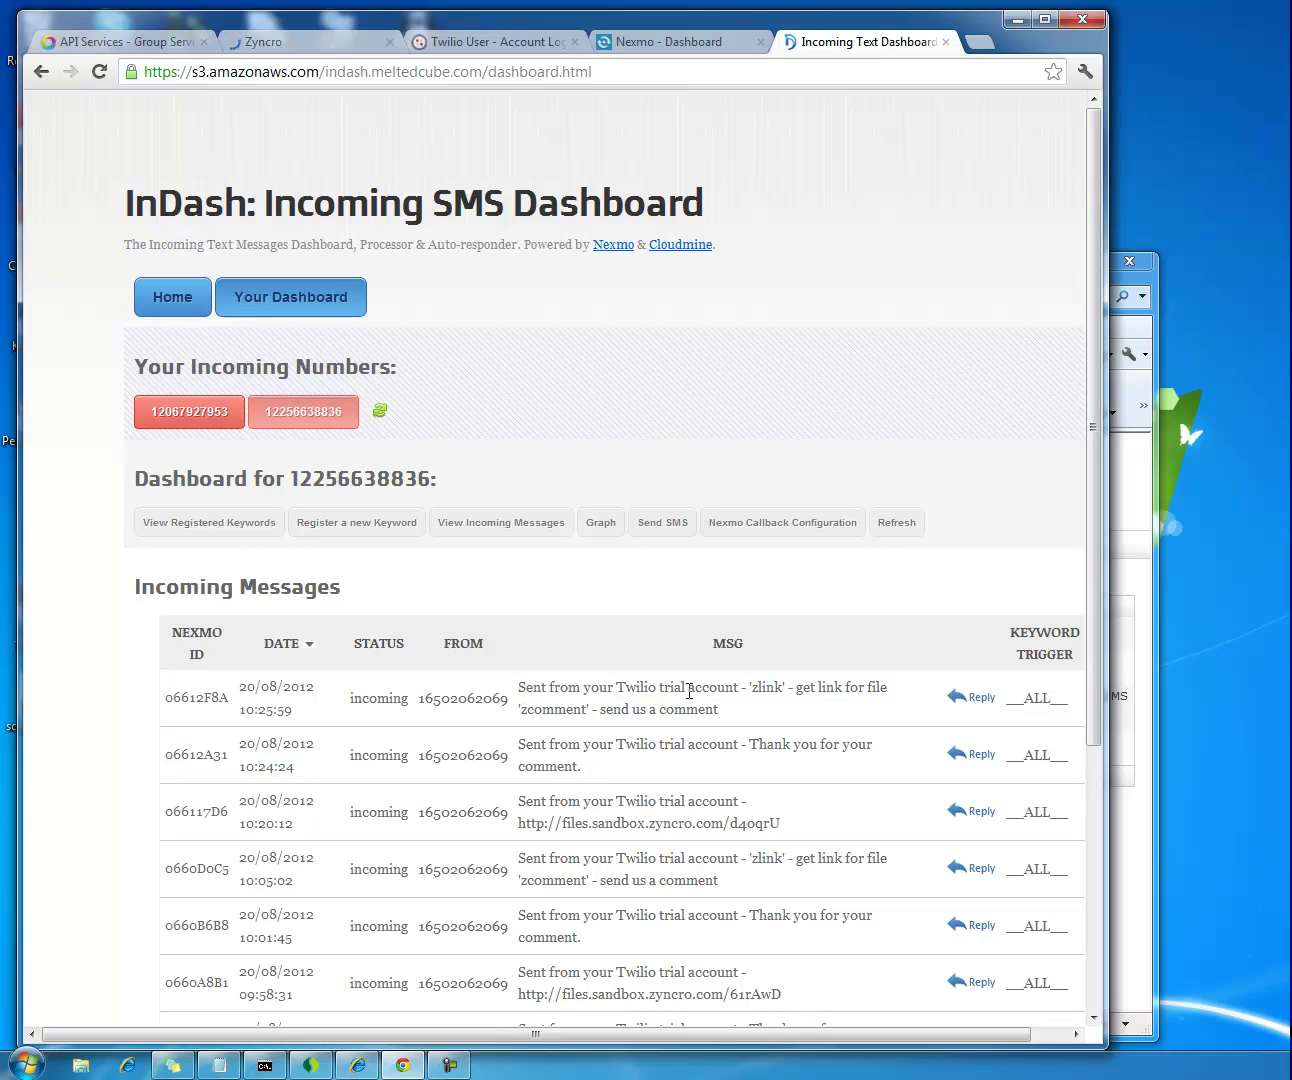
# View the trial number's configuration with its SMS Request URL from Twilio's dashboard, and switch back to zyncsmszap's activity logs
pyautogui.click(512, 45)
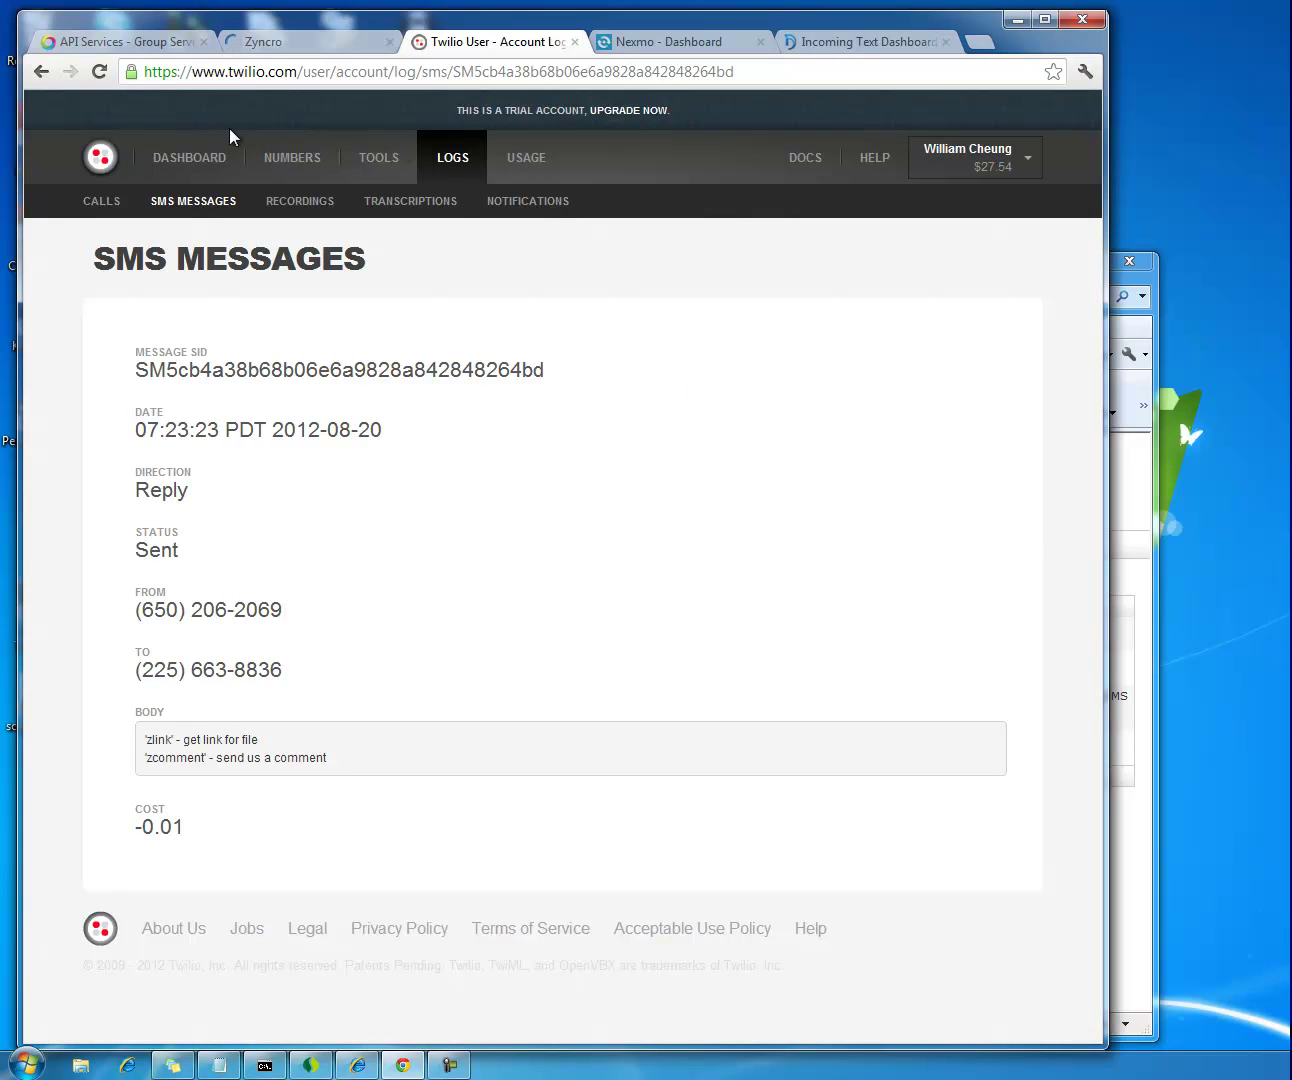
pyautogui.click(218, 169)
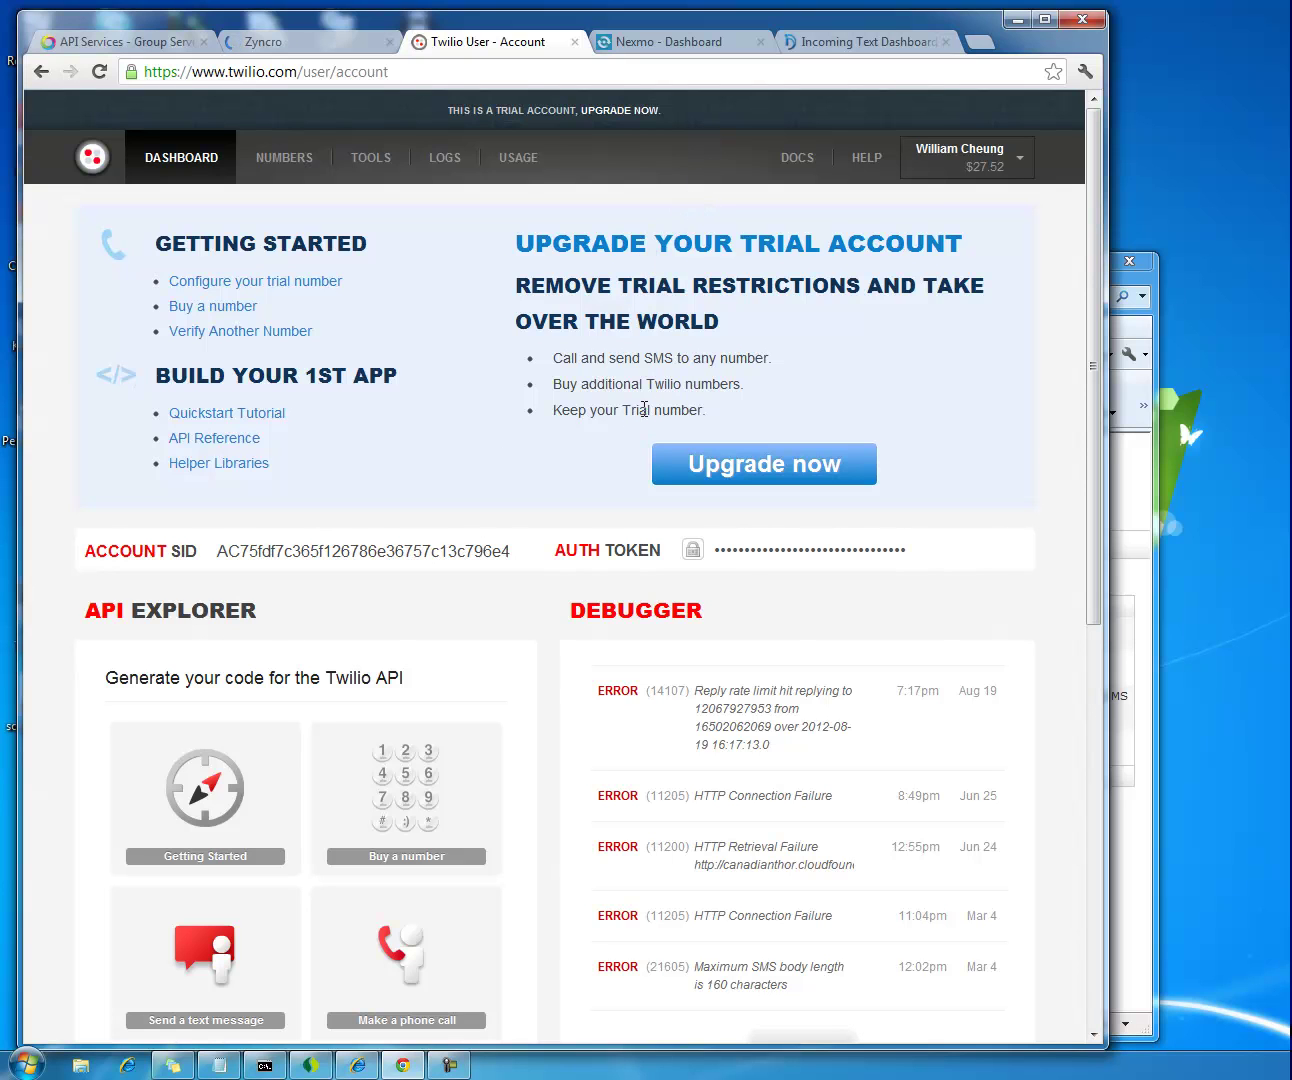
pyautogui.click(310, 283)
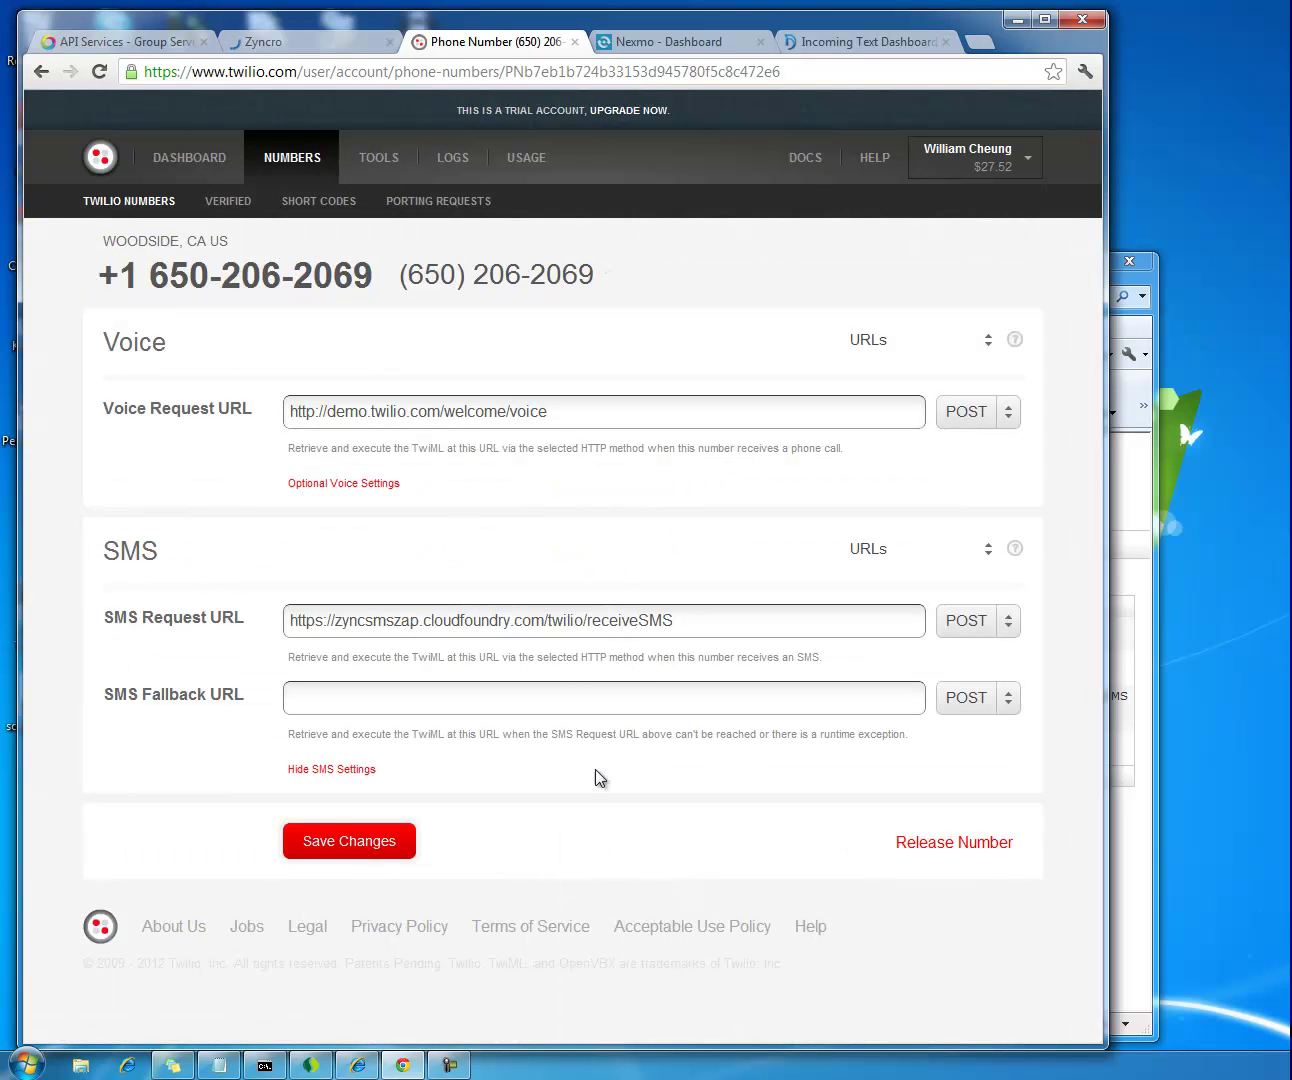
pyautogui.click(358, 1065)
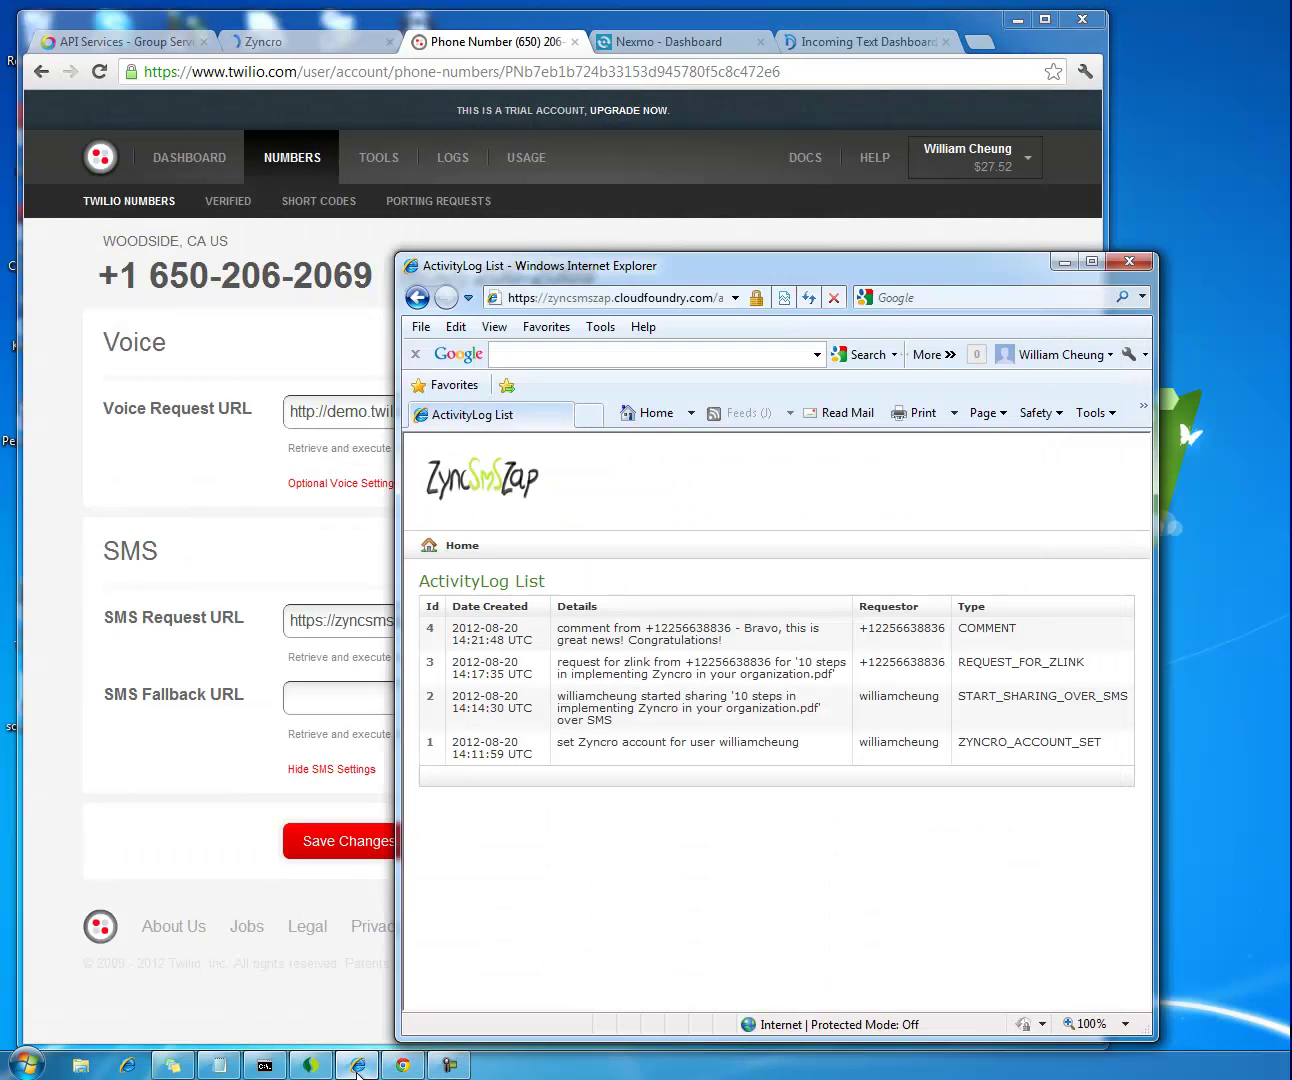
# From zyncsmszap's home page, set the Zyncro account by signing in with the second account's e-mail and password, and let the browser remember the password
pyautogui.click(463, 546)
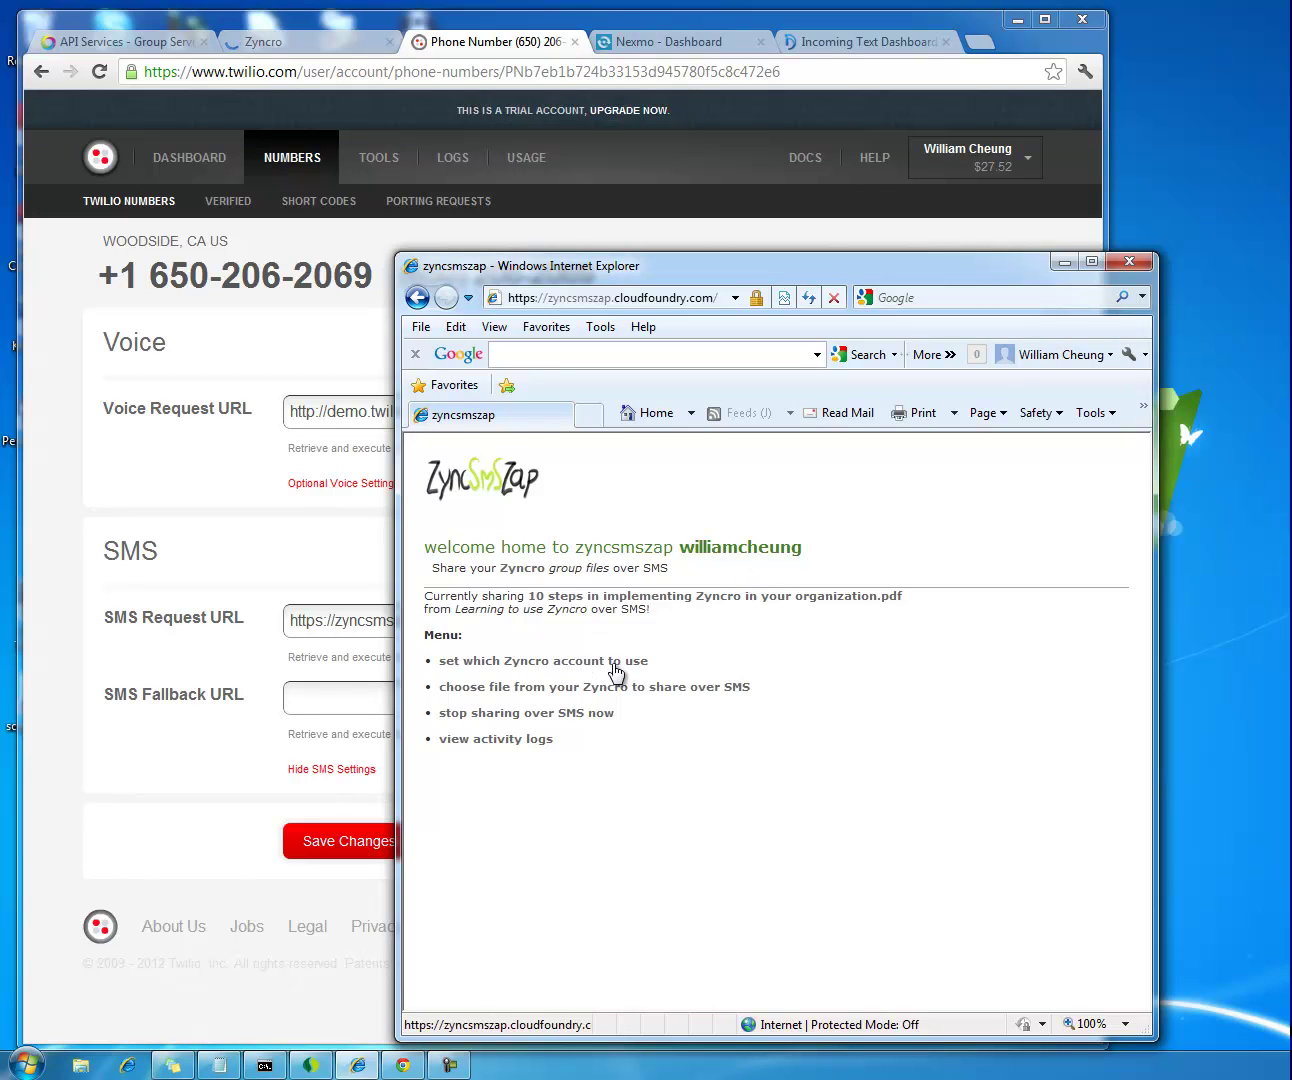
pyautogui.click(517, 665)
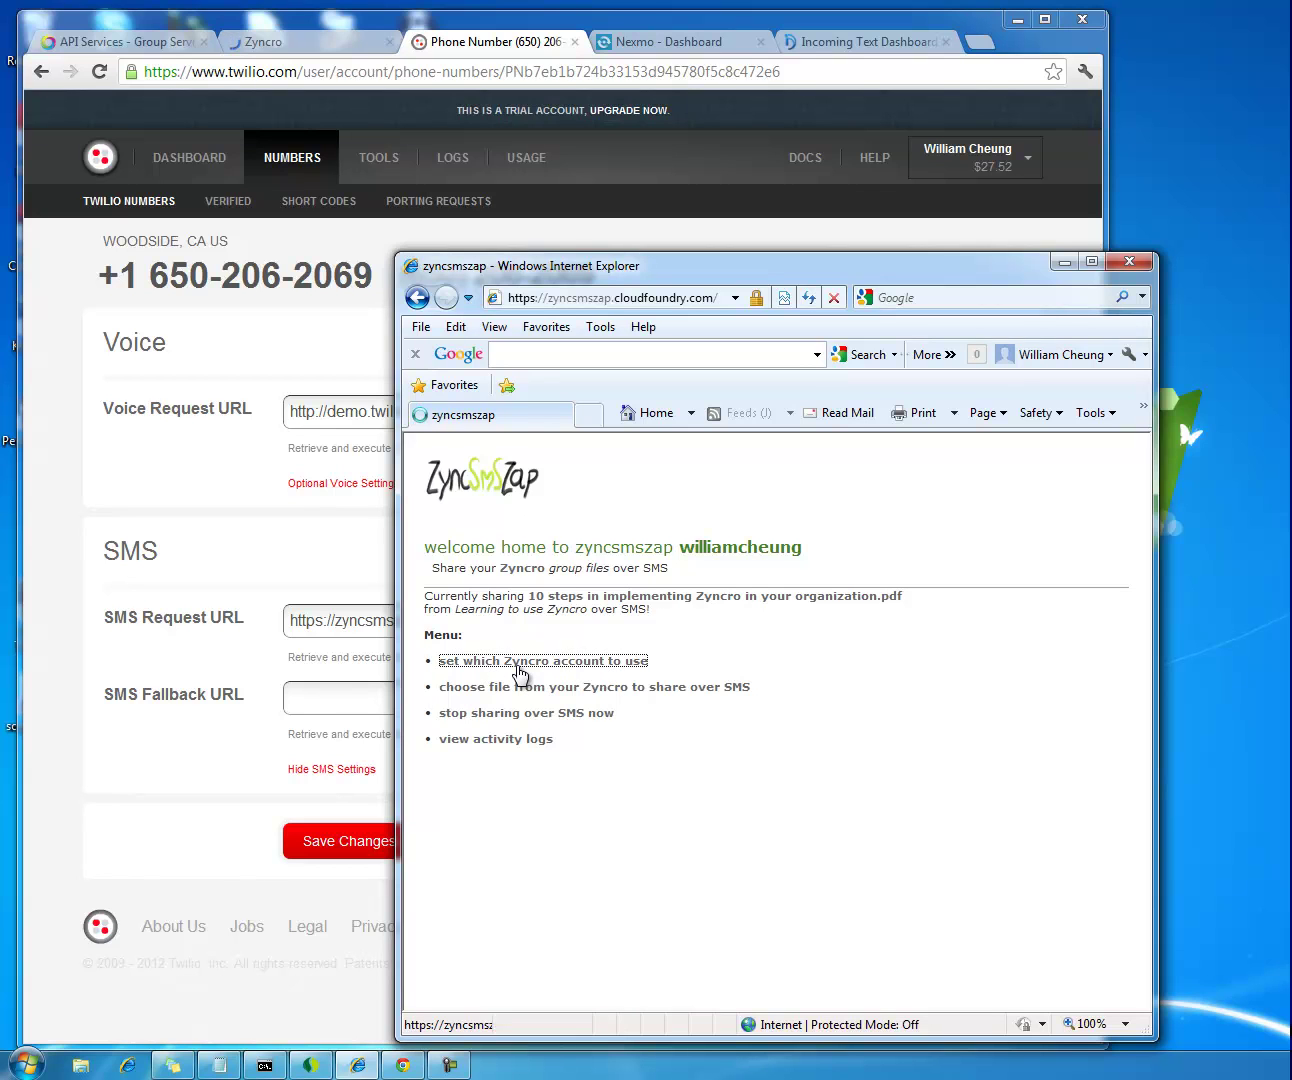
pyautogui.click(827, 512)
pyautogui.write('ww')
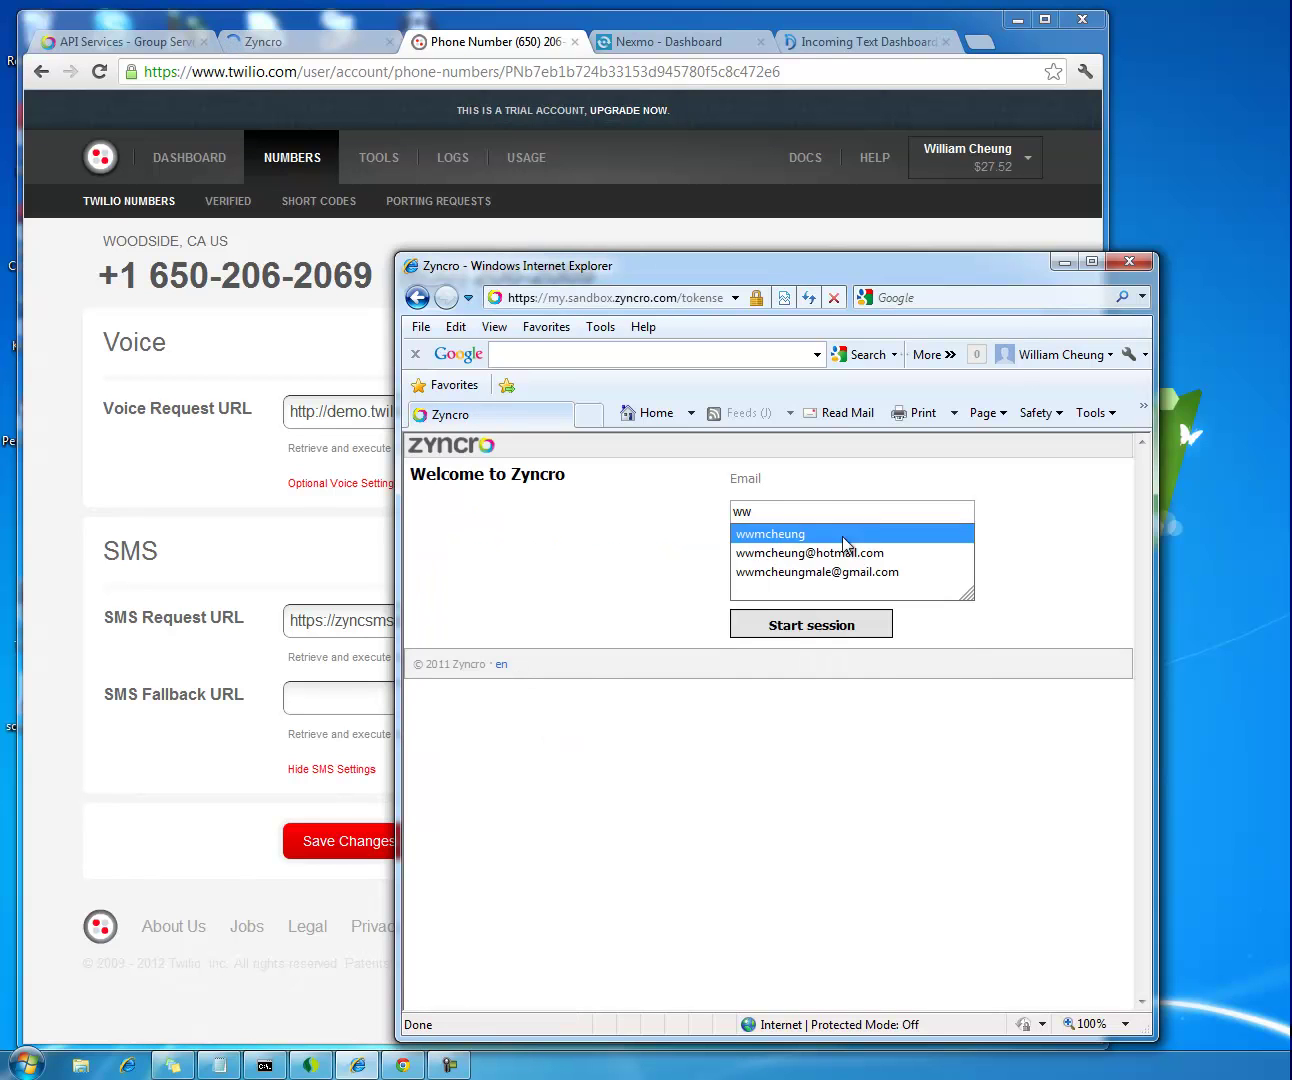
pyautogui.click(848, 572)
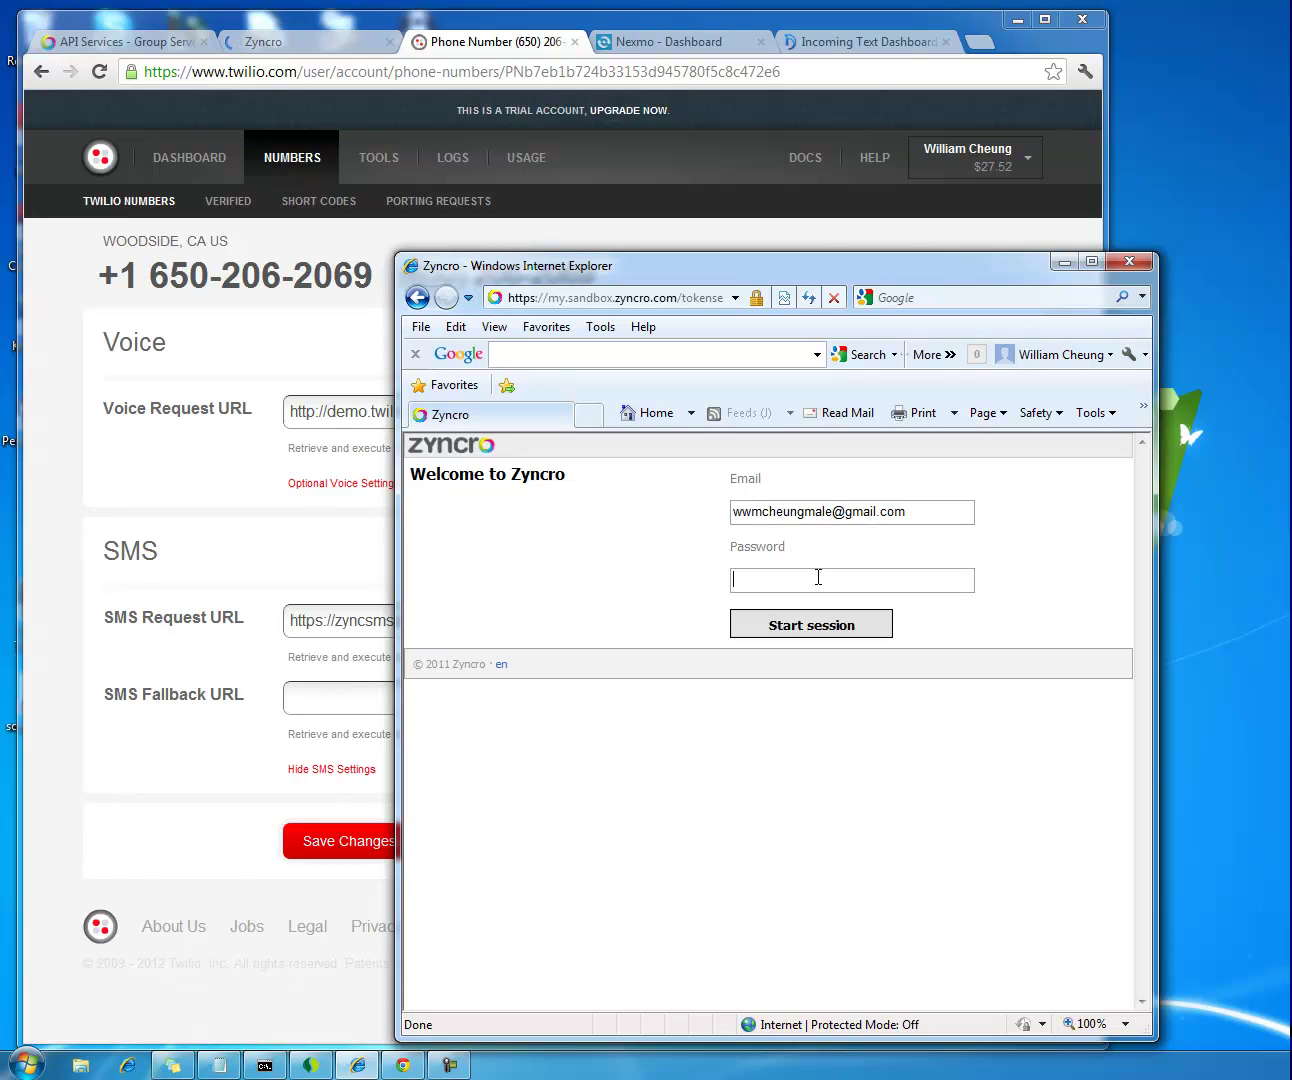
pyautogui.write('••••••••')
pyautogui.click(791, 625)
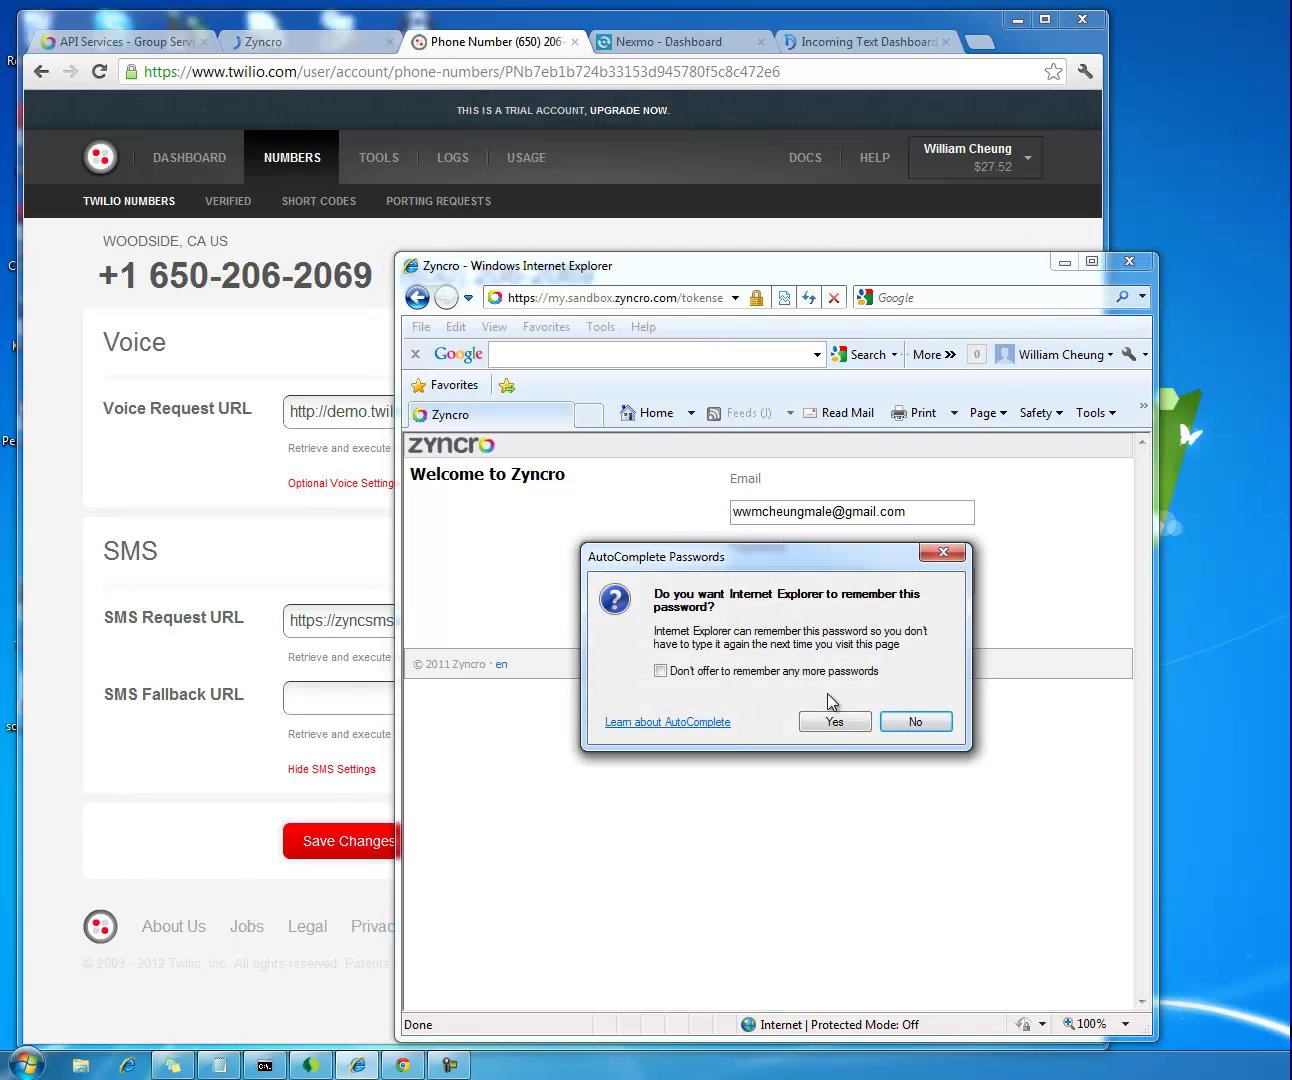
pyautogui.click(830, 722)
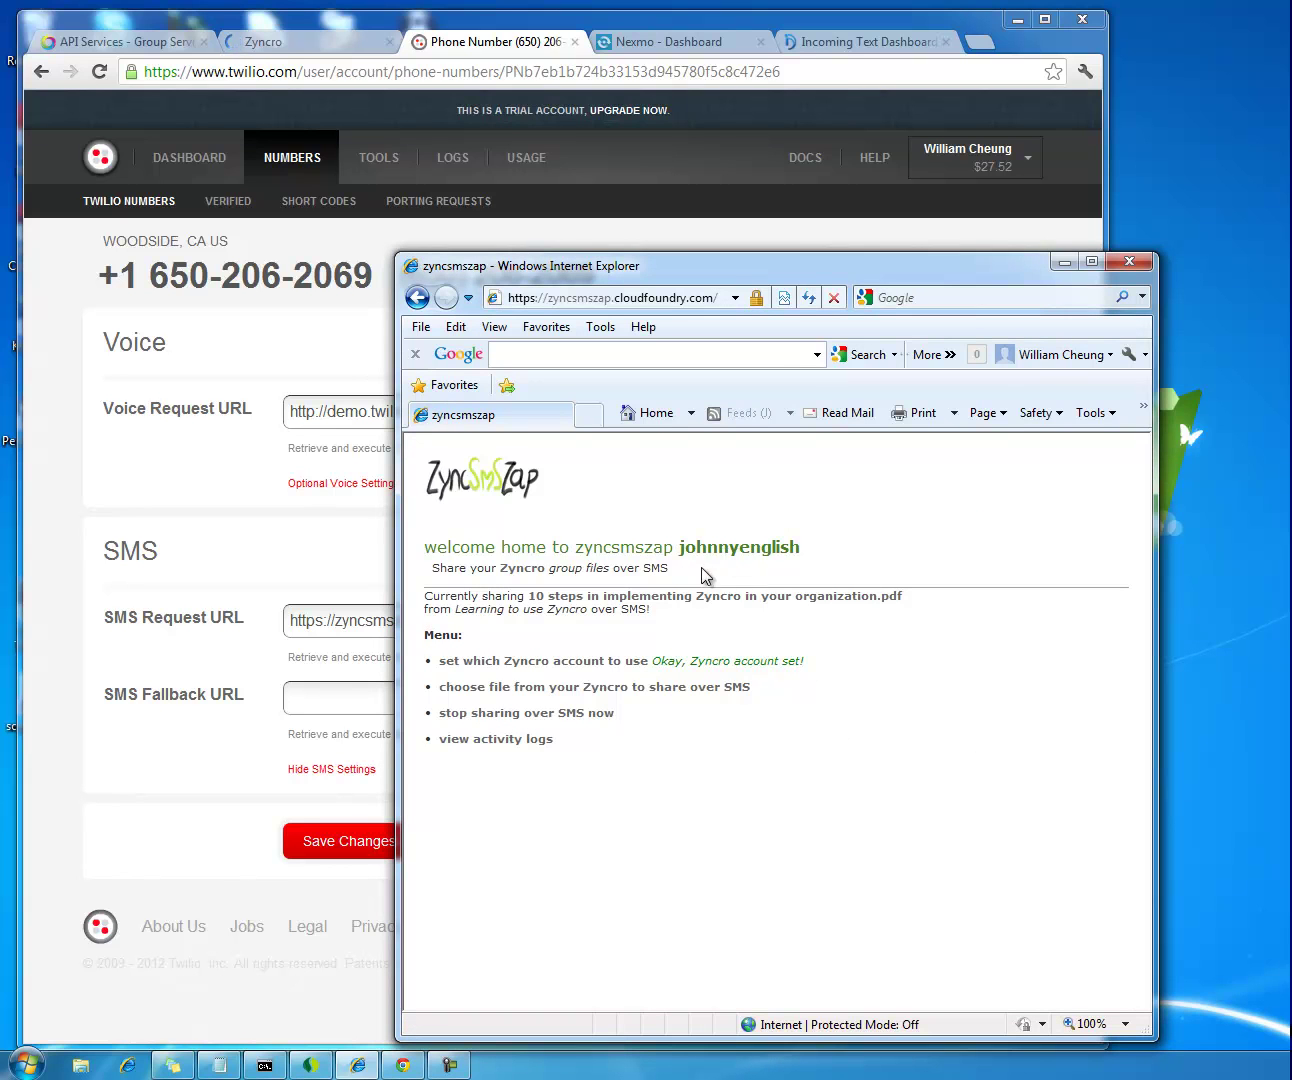
# Share "ottawa bus 97.pdf" over SMS from the "user conference" folder of the "Learning to use Zyncro" group, and return to zyncsmszap's home page
pyautogui.click(309, 38)
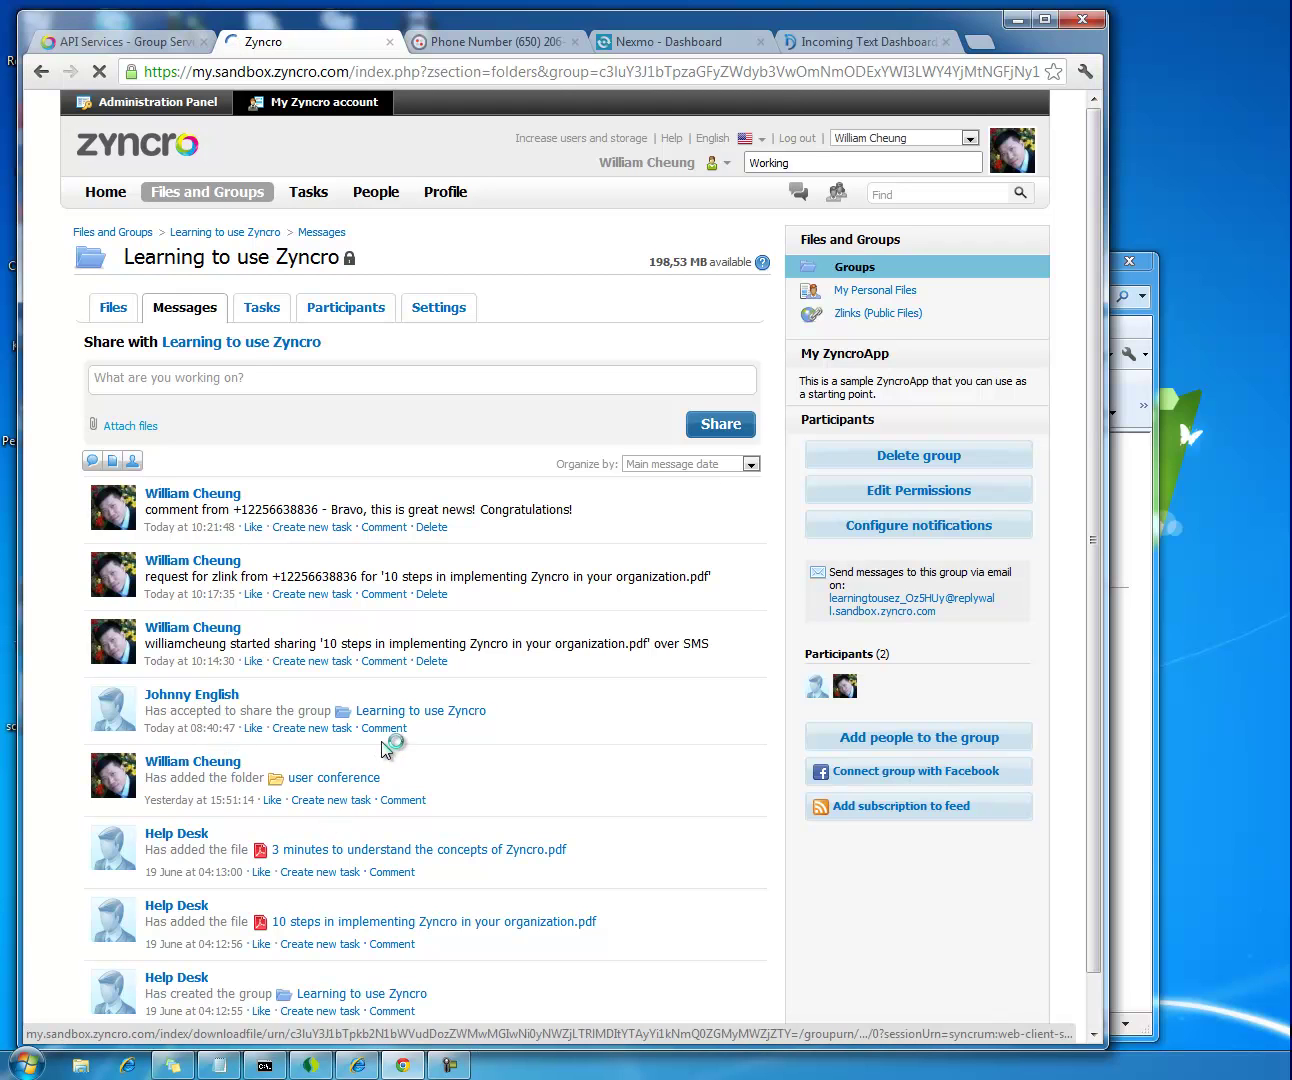
pyautogui.hotkey('alt', 'Tab')
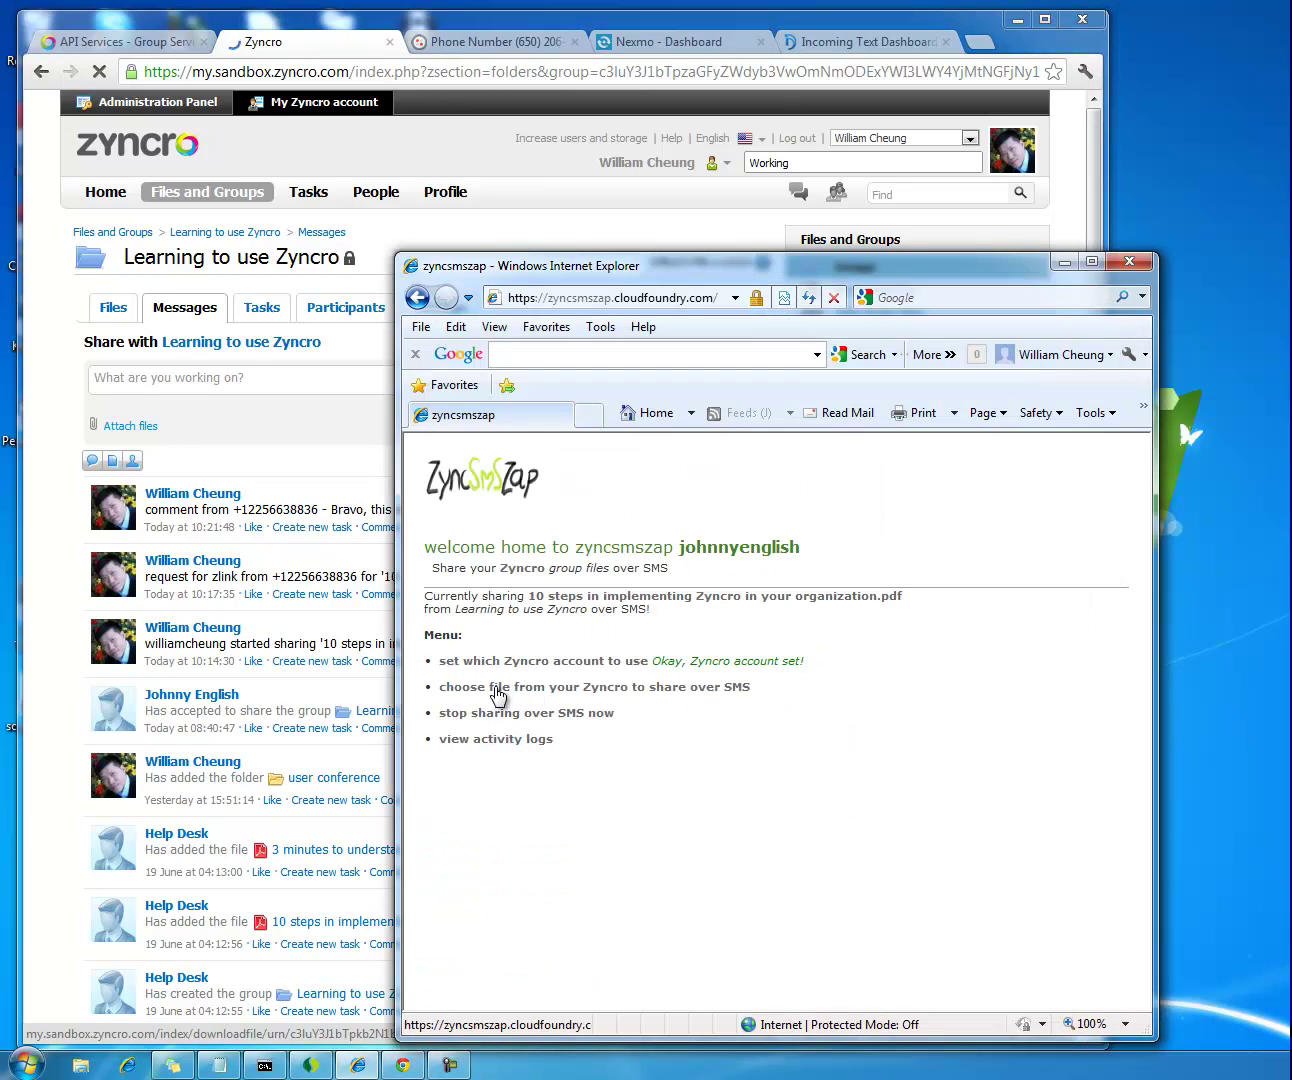
pyautogui.click(497, 690)
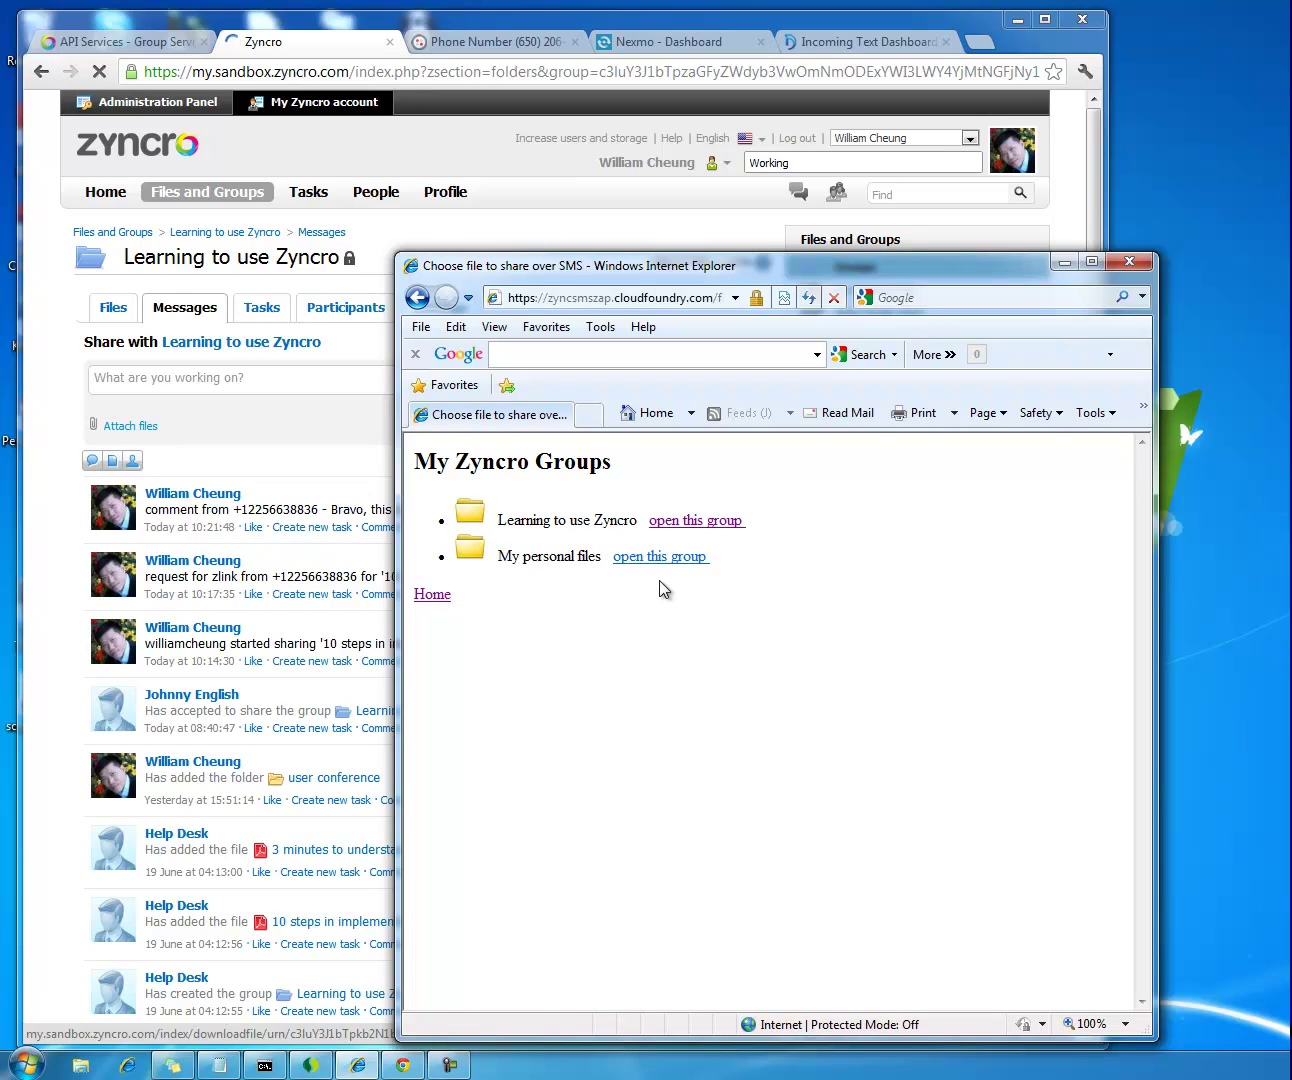
pyautogui.click(657, 521)
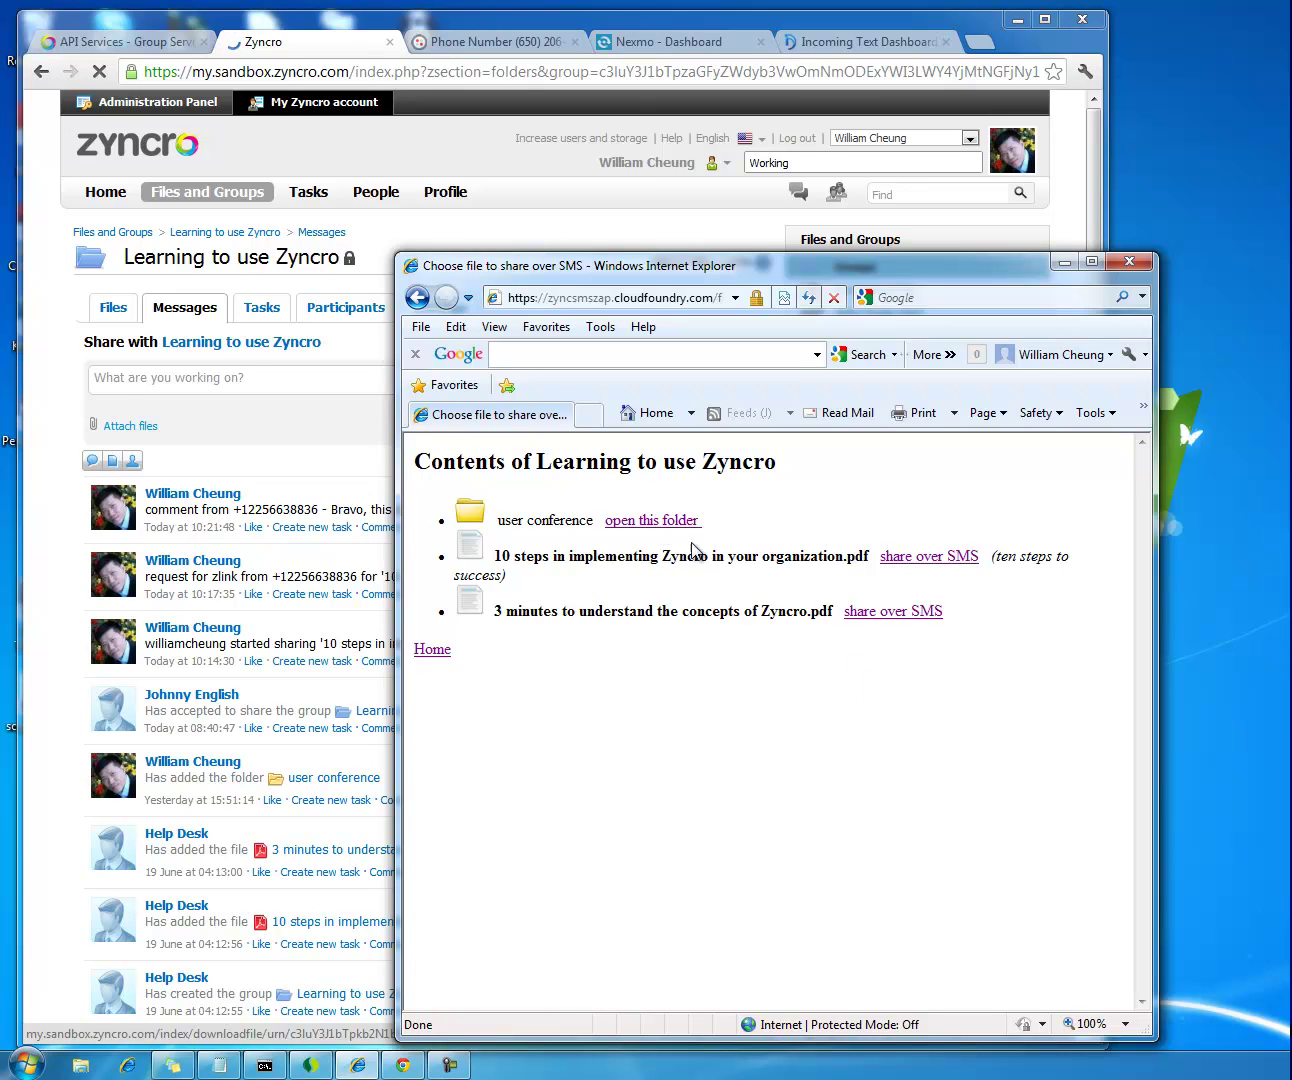
pyautogui.click(683, 526)
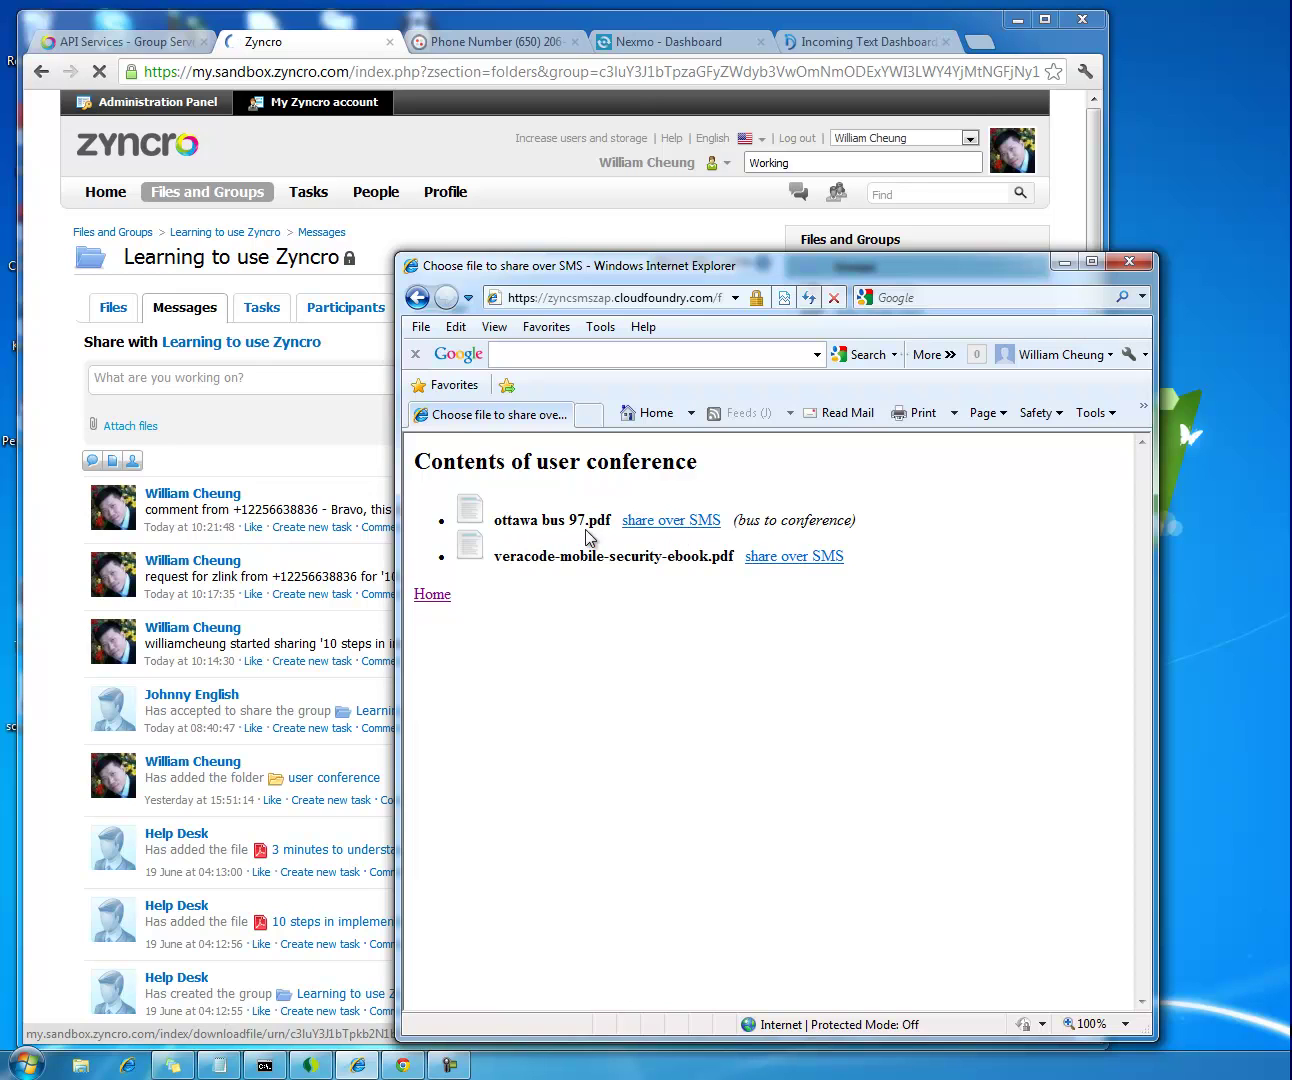
pyautogui.click(676, 528)
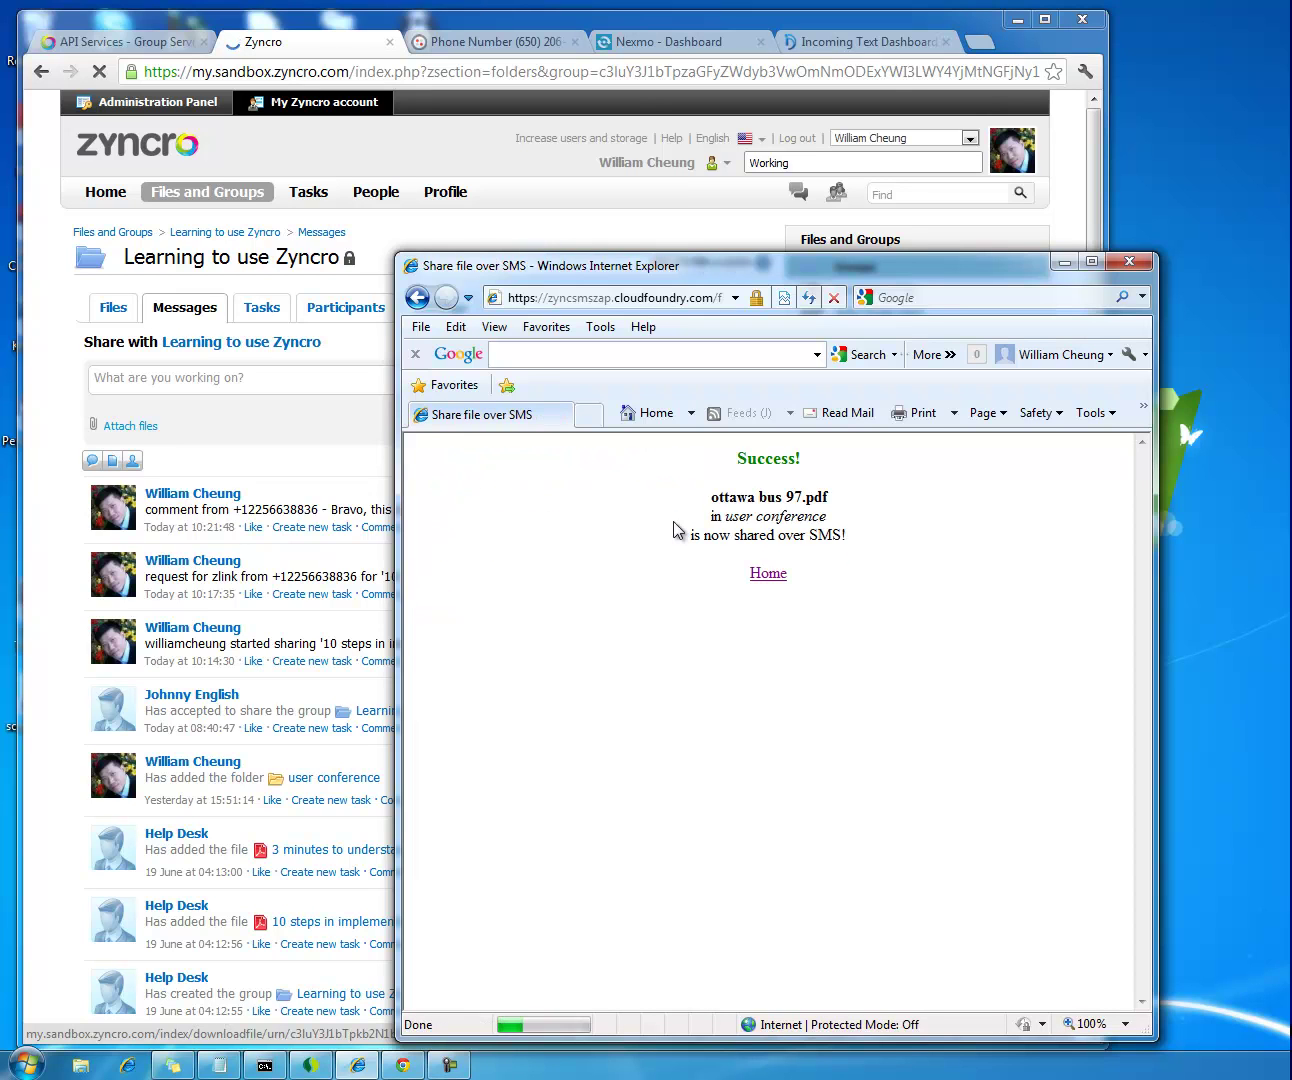
pyautogui.click(768, 574)
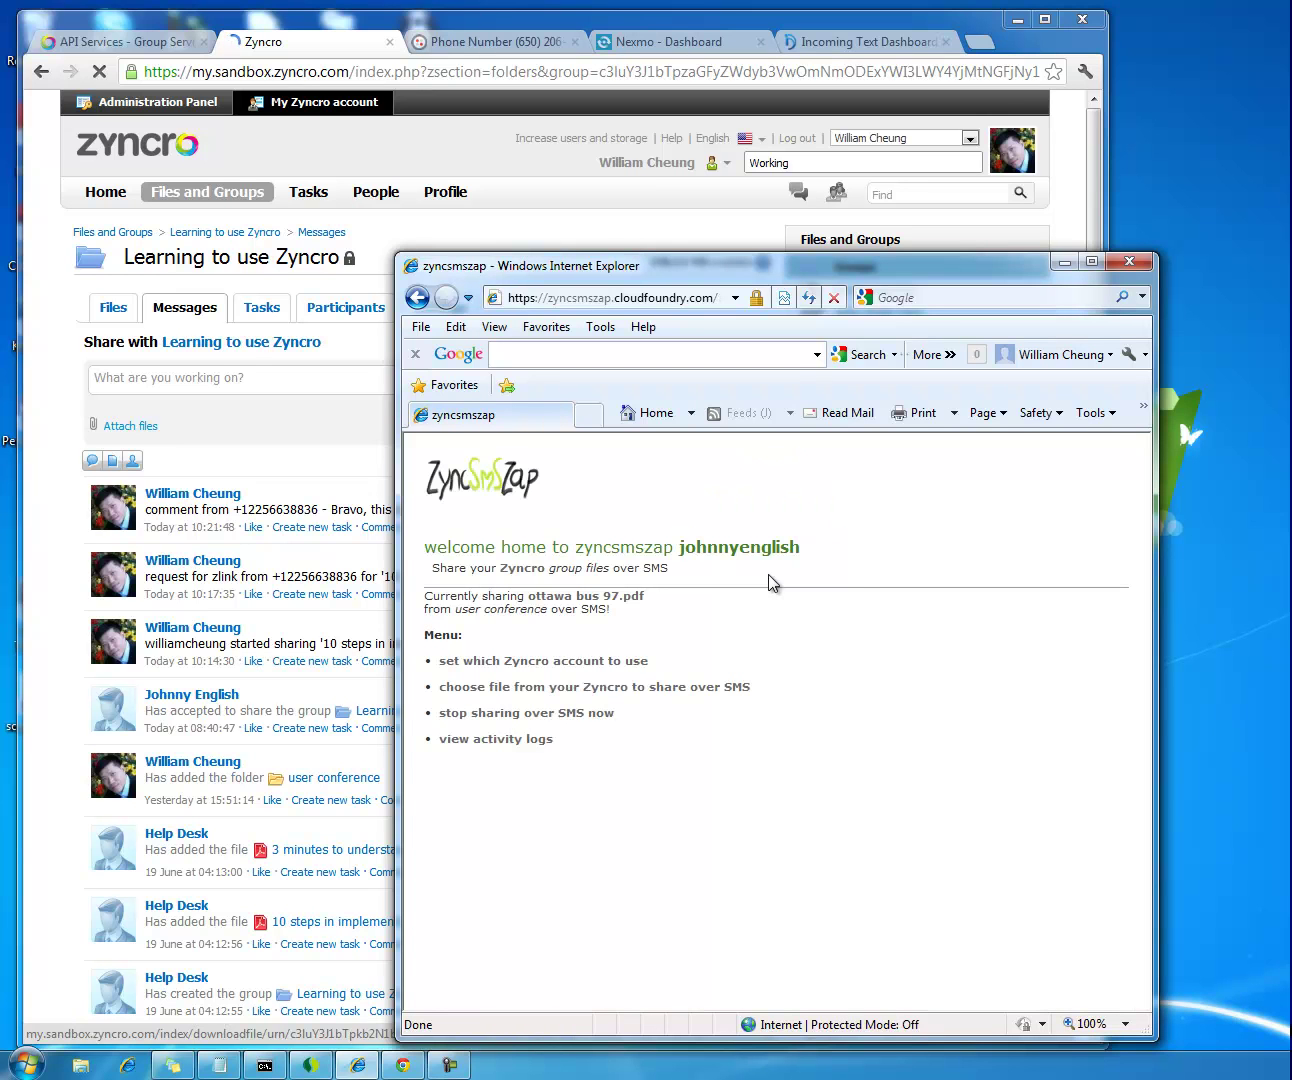
# Switch to Zyncro and view all messages on its home page to check for the new file-sharing post
pyautogui.click(185, 313)
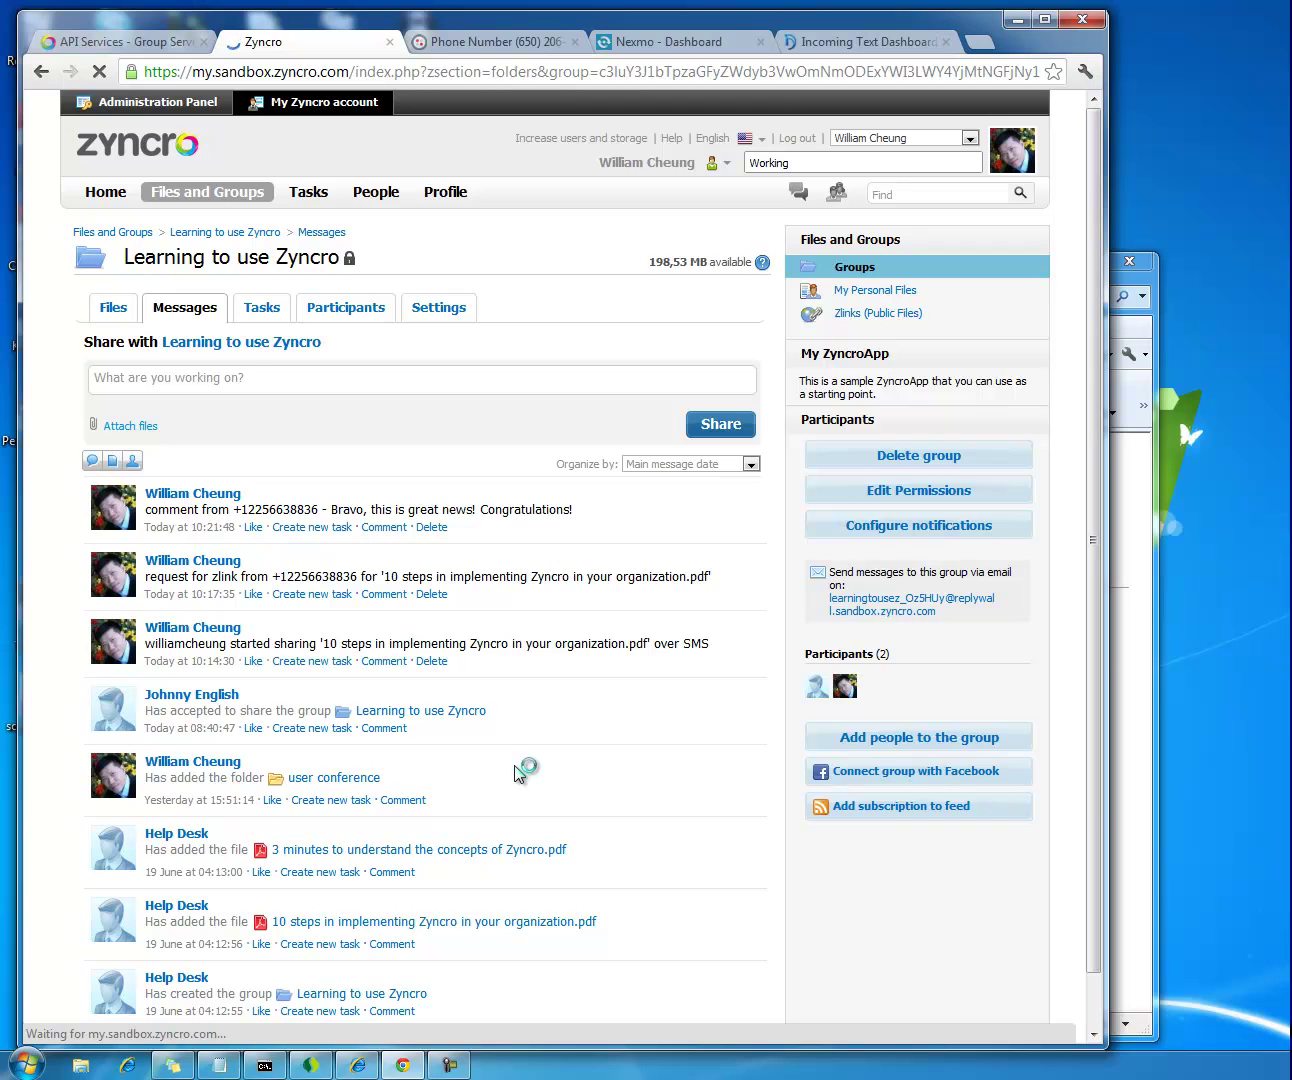
pyautogui.hotkey('alt', 'Tab')
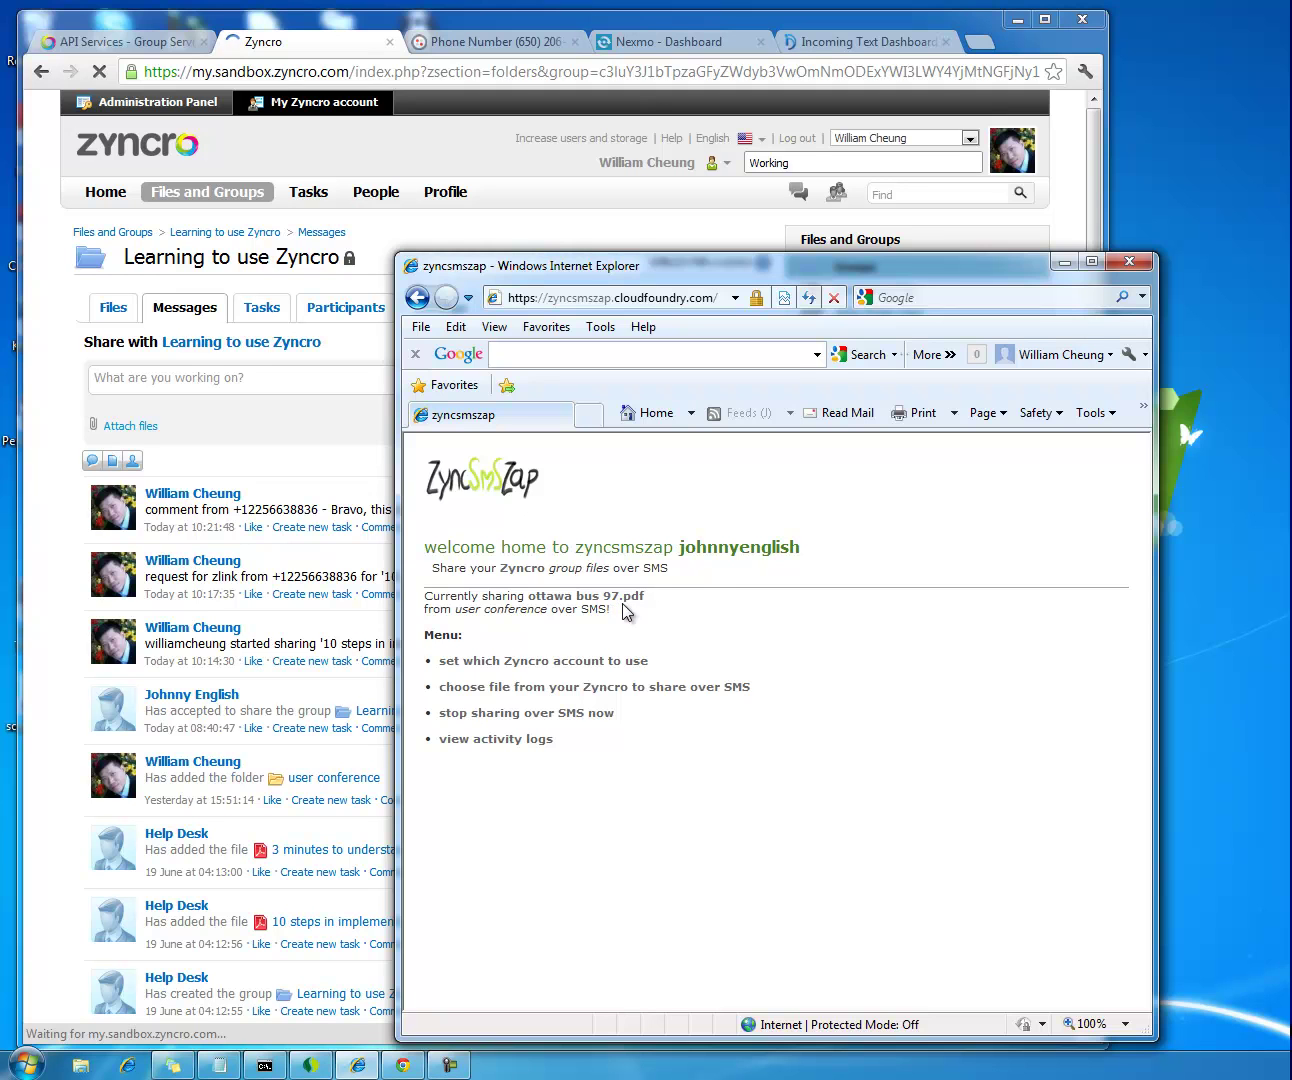
pyautogui.click(69, 311)
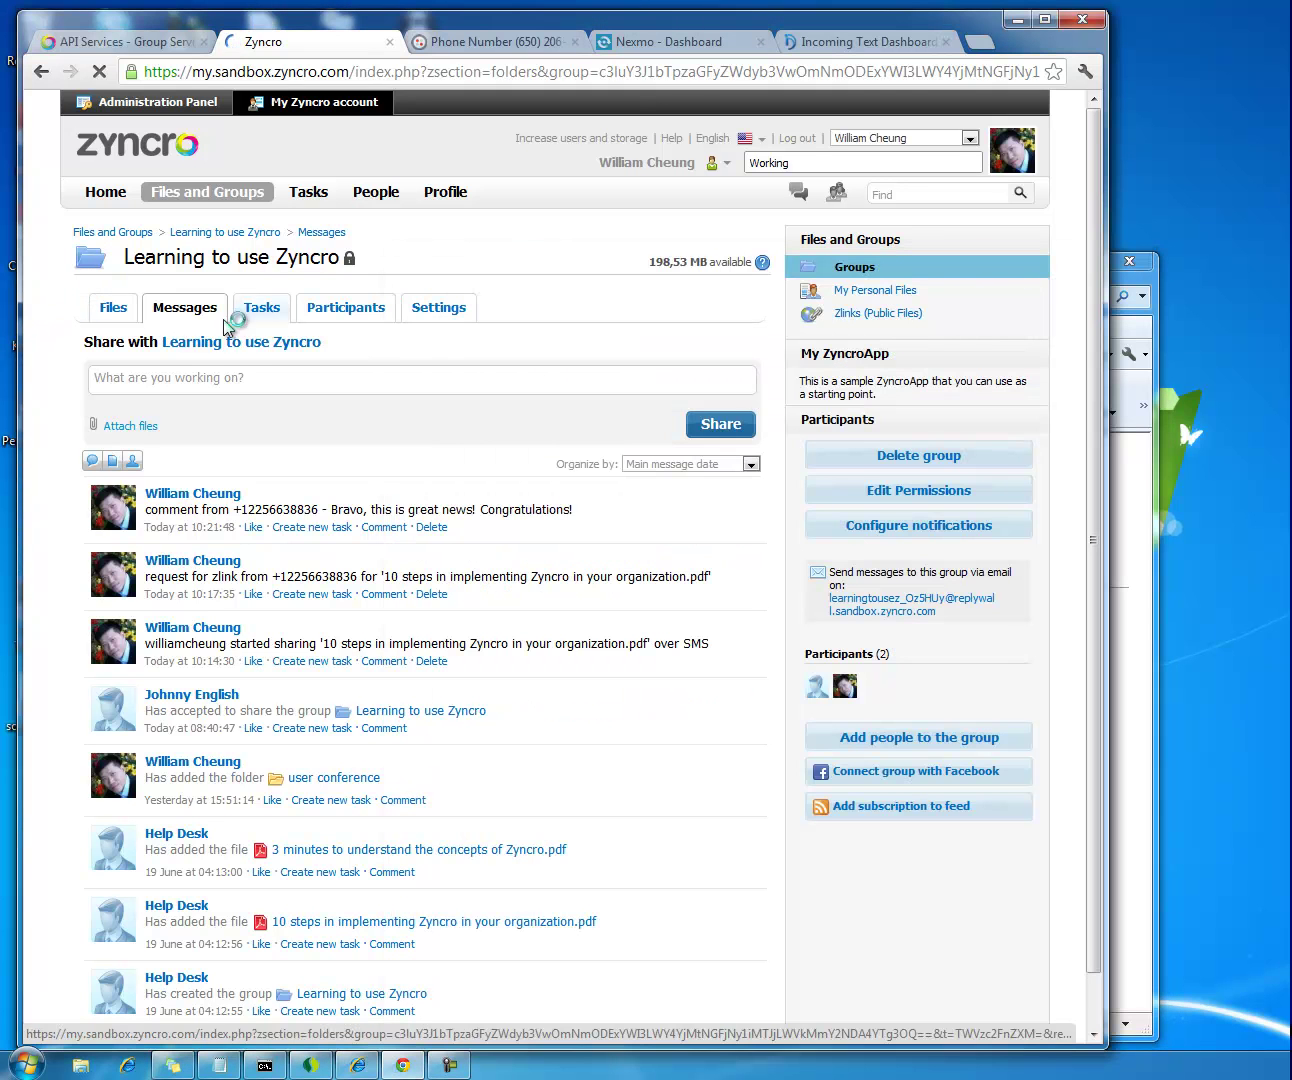
pyautogui.click(109, 203)
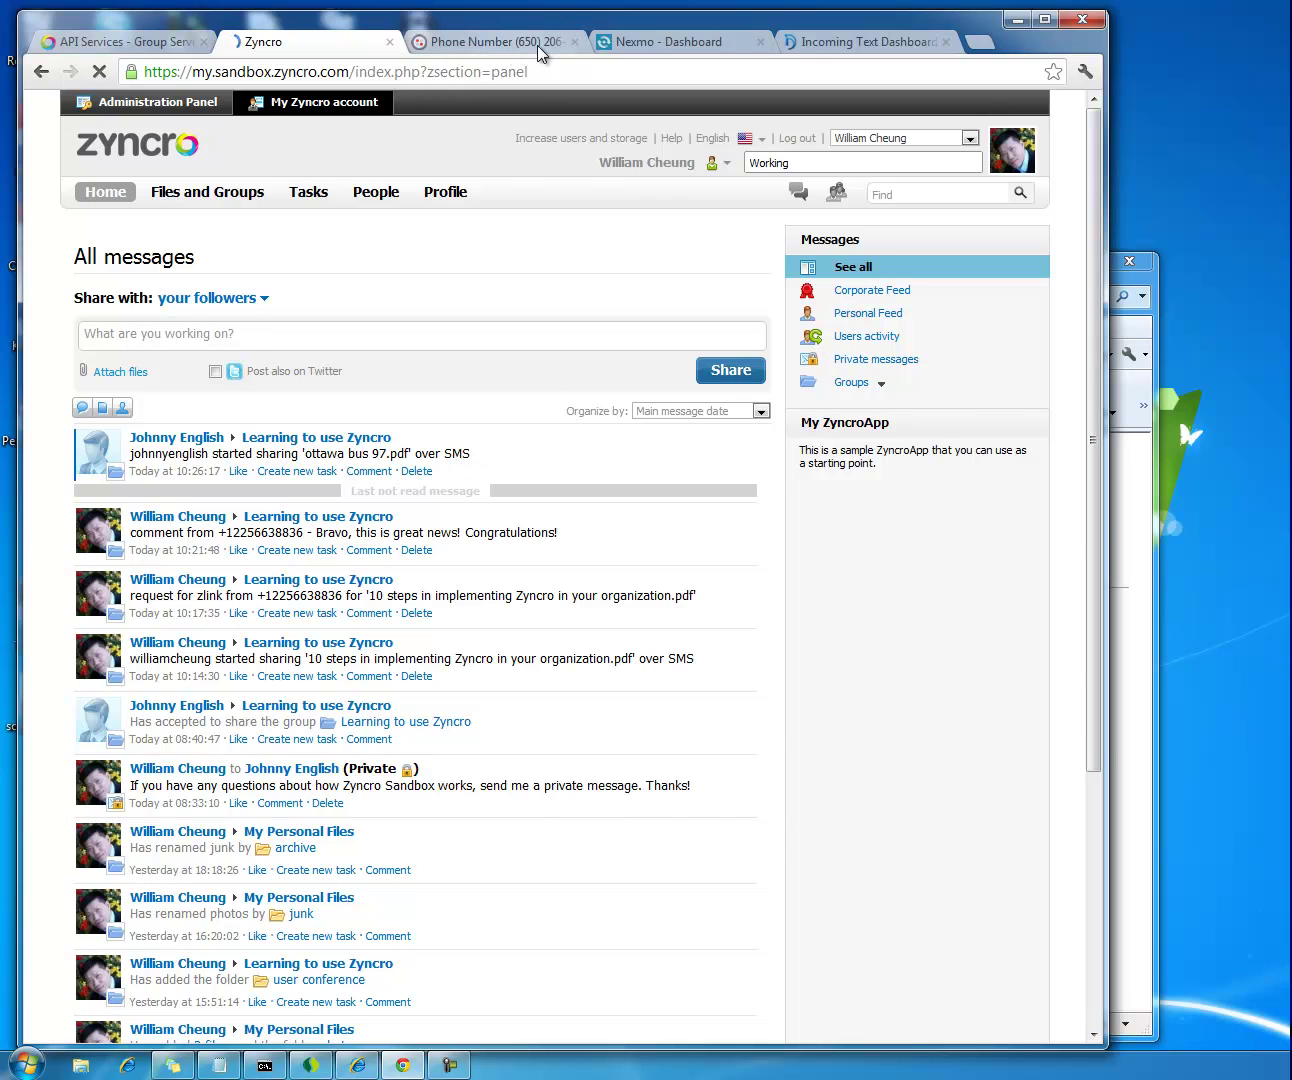
# In the InDash dashboard, replace the outgoing SMS text with "zlink" and try to send it without a recipient
pyautogui.click(824, 39)
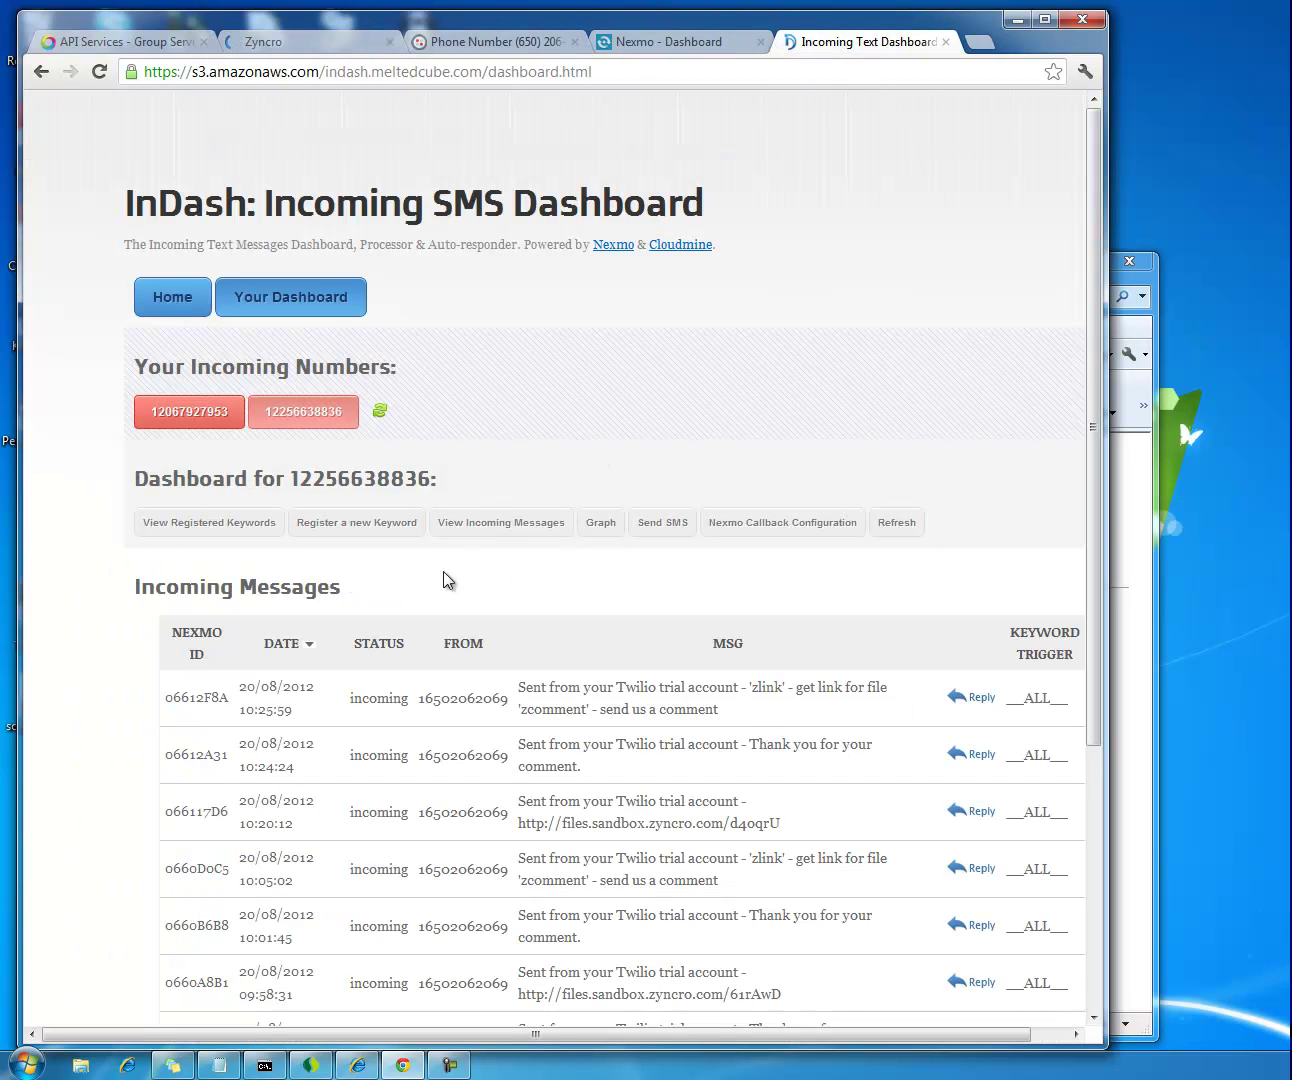
pyautogui.click(649, 527)
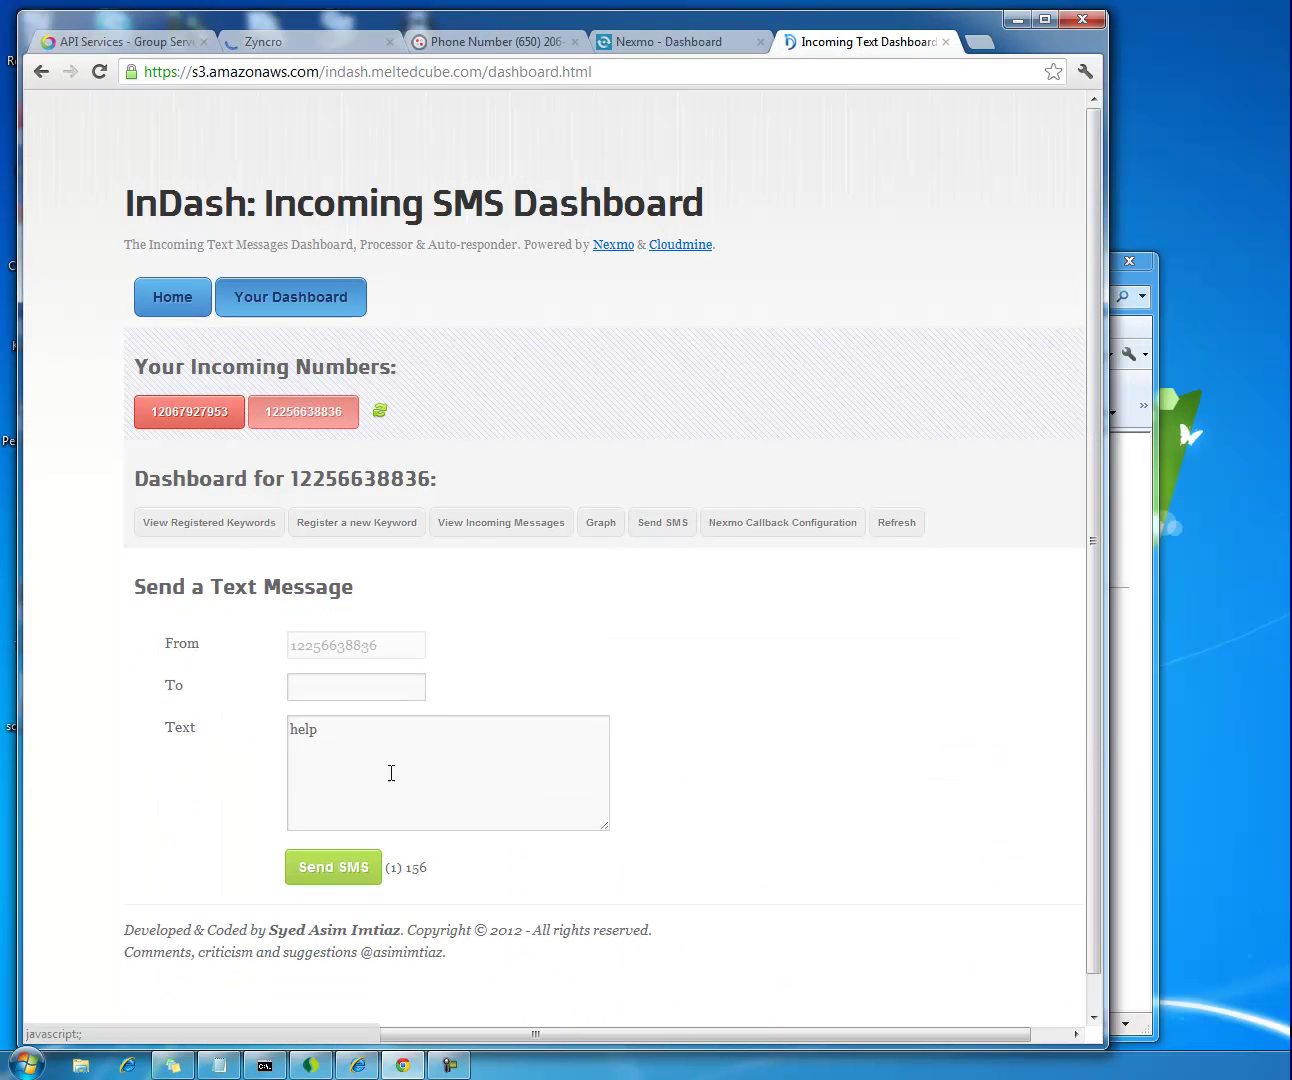
pyautogui.moveTo(331, 732); pyautogui.dragTo(260, 742)
pyautogui.write('zlink')
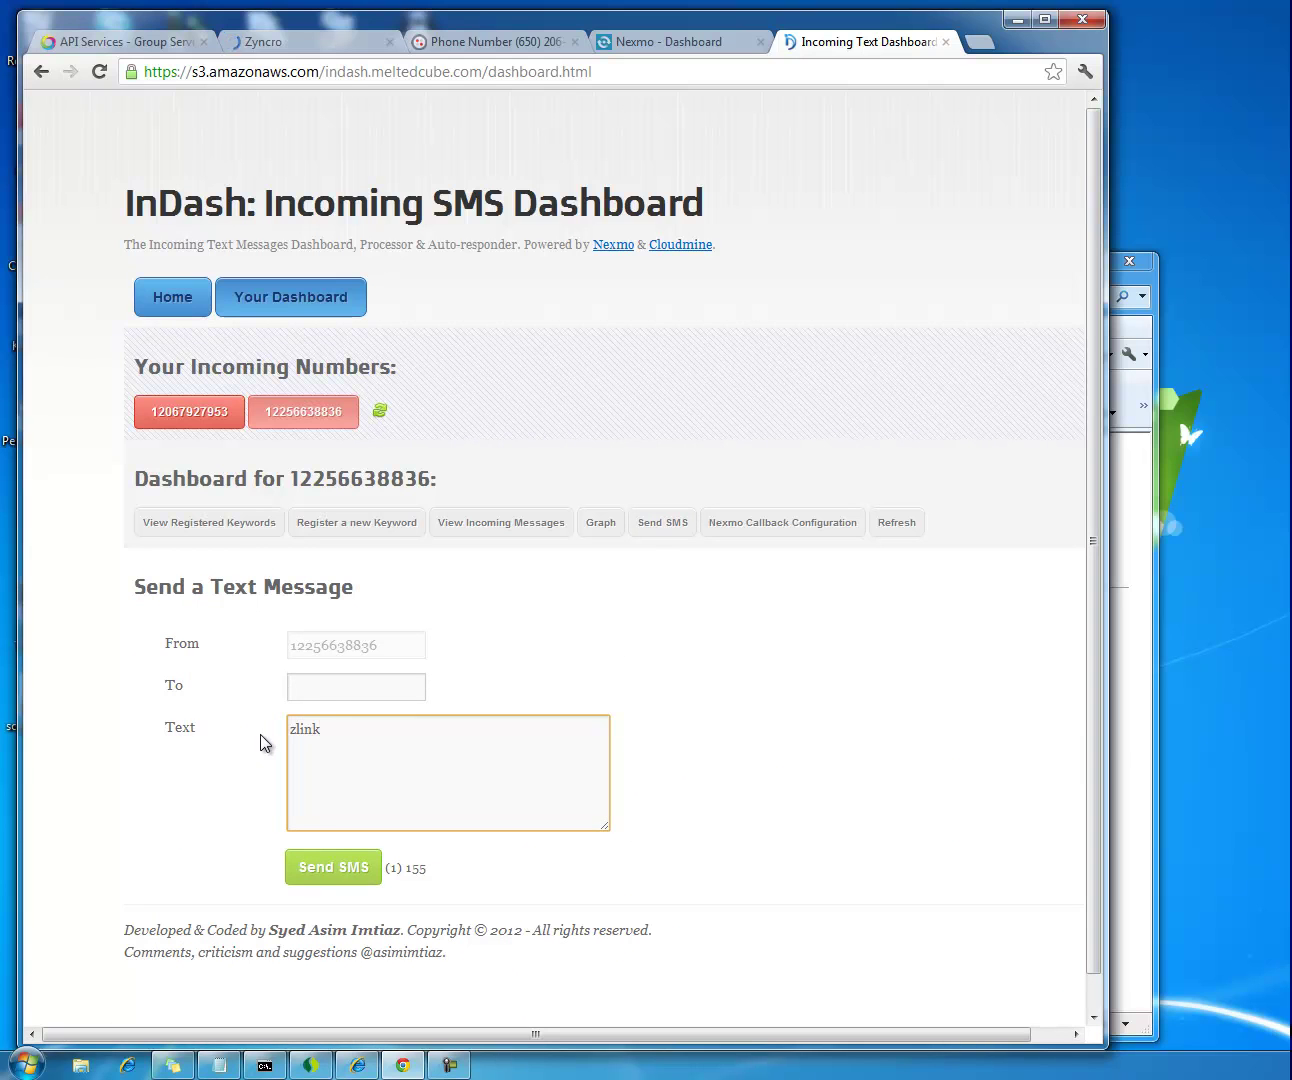
pyautogui.click(349, 876)
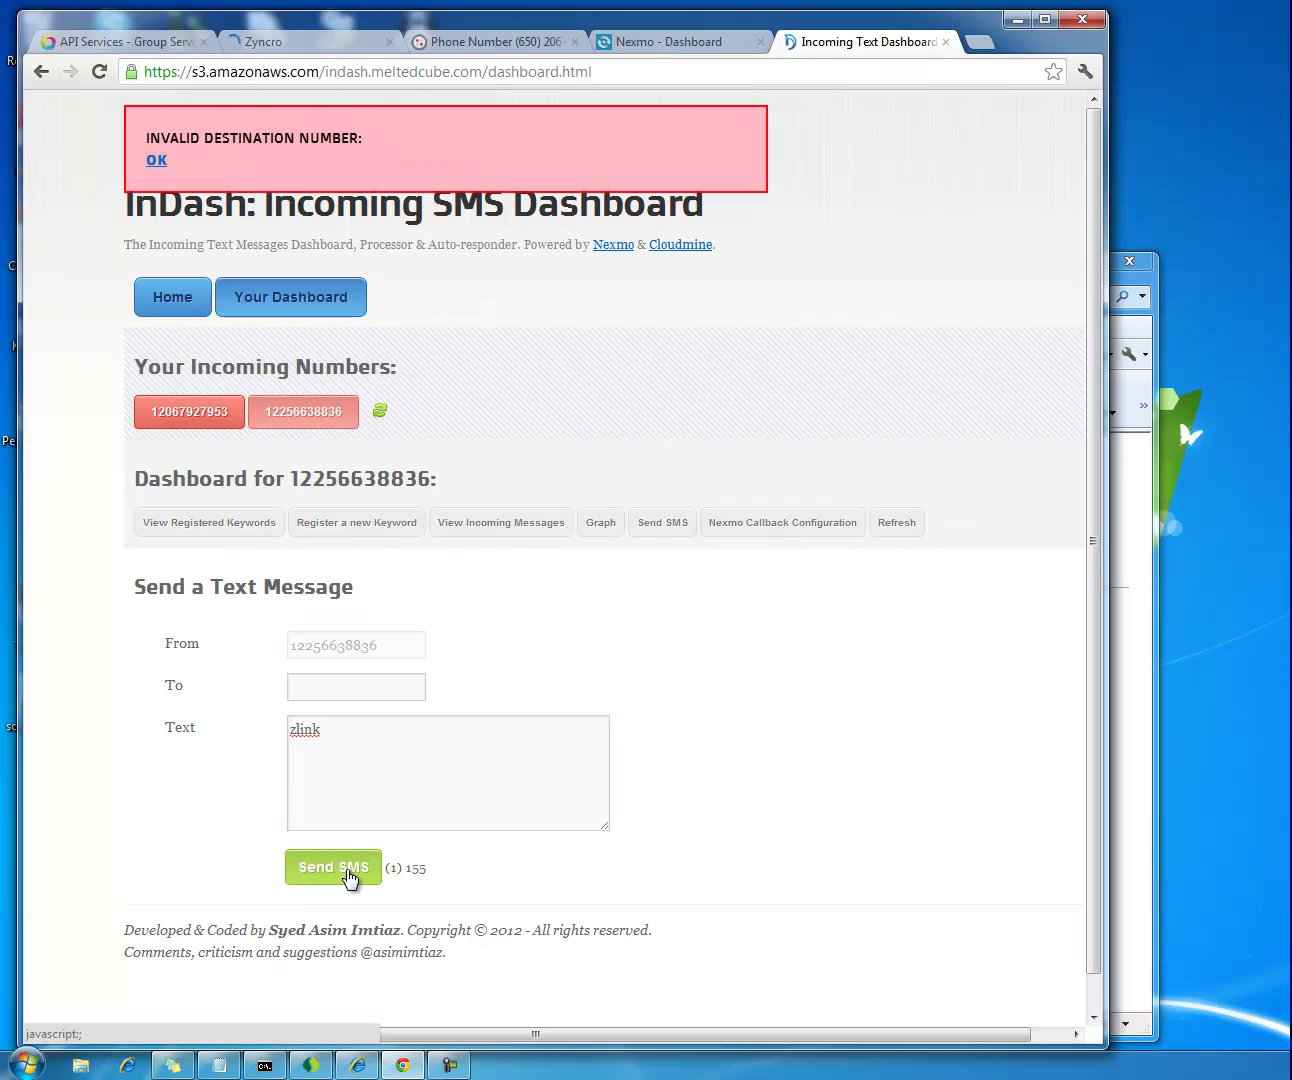
# Copy the trial phone number from Twilio into the InDash message's recipient, remove its spaces and hyphens, and send the SMS
pyautogui.click(342, 688)
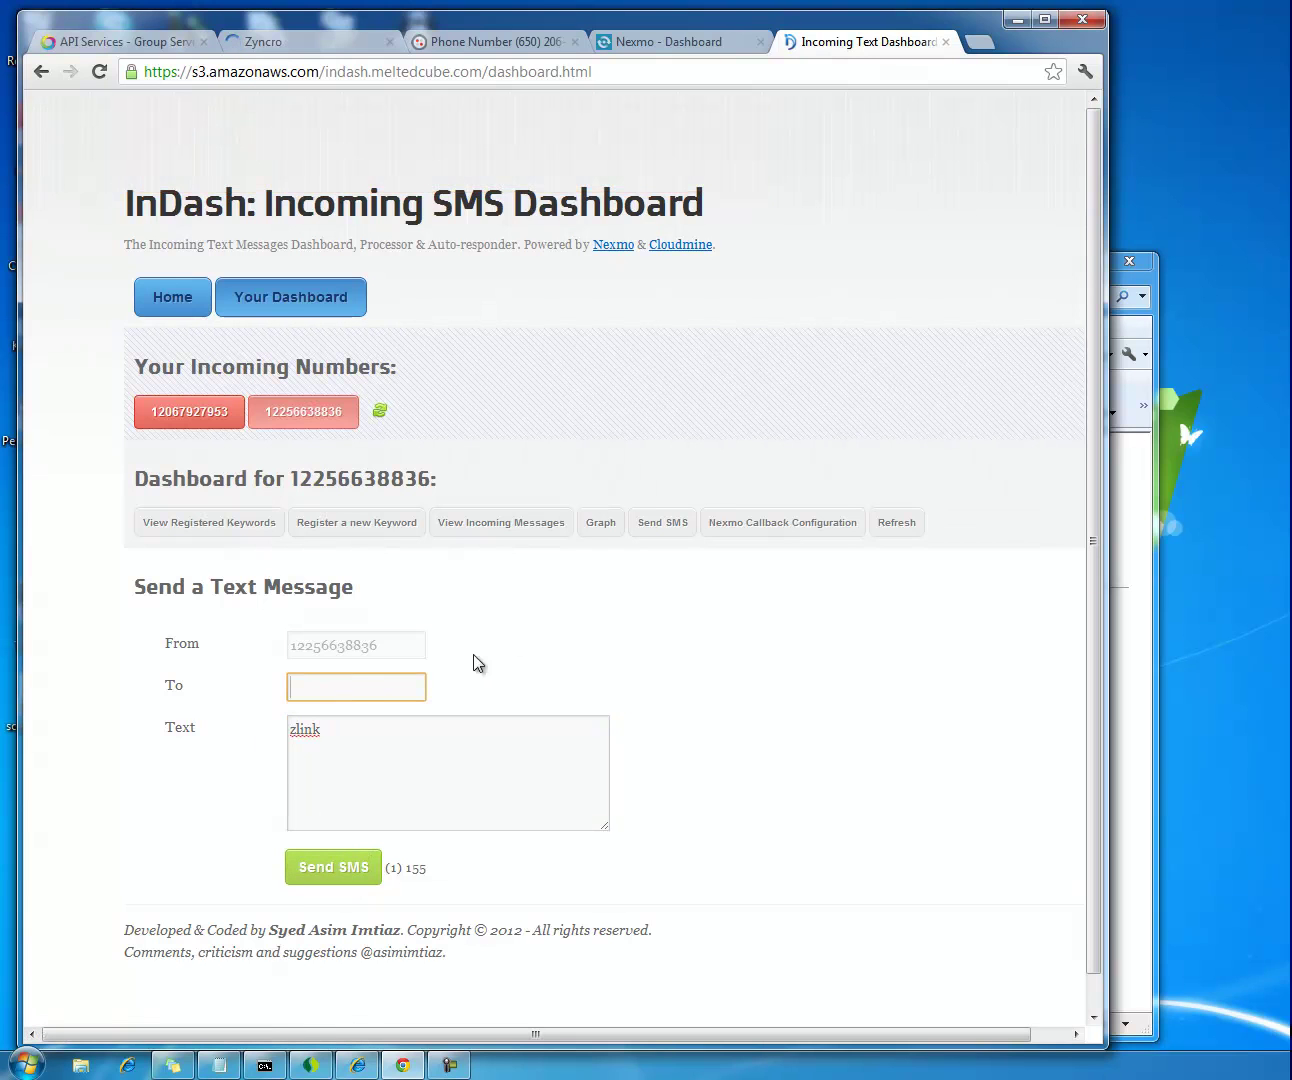
pyautogui.click(483, 43)
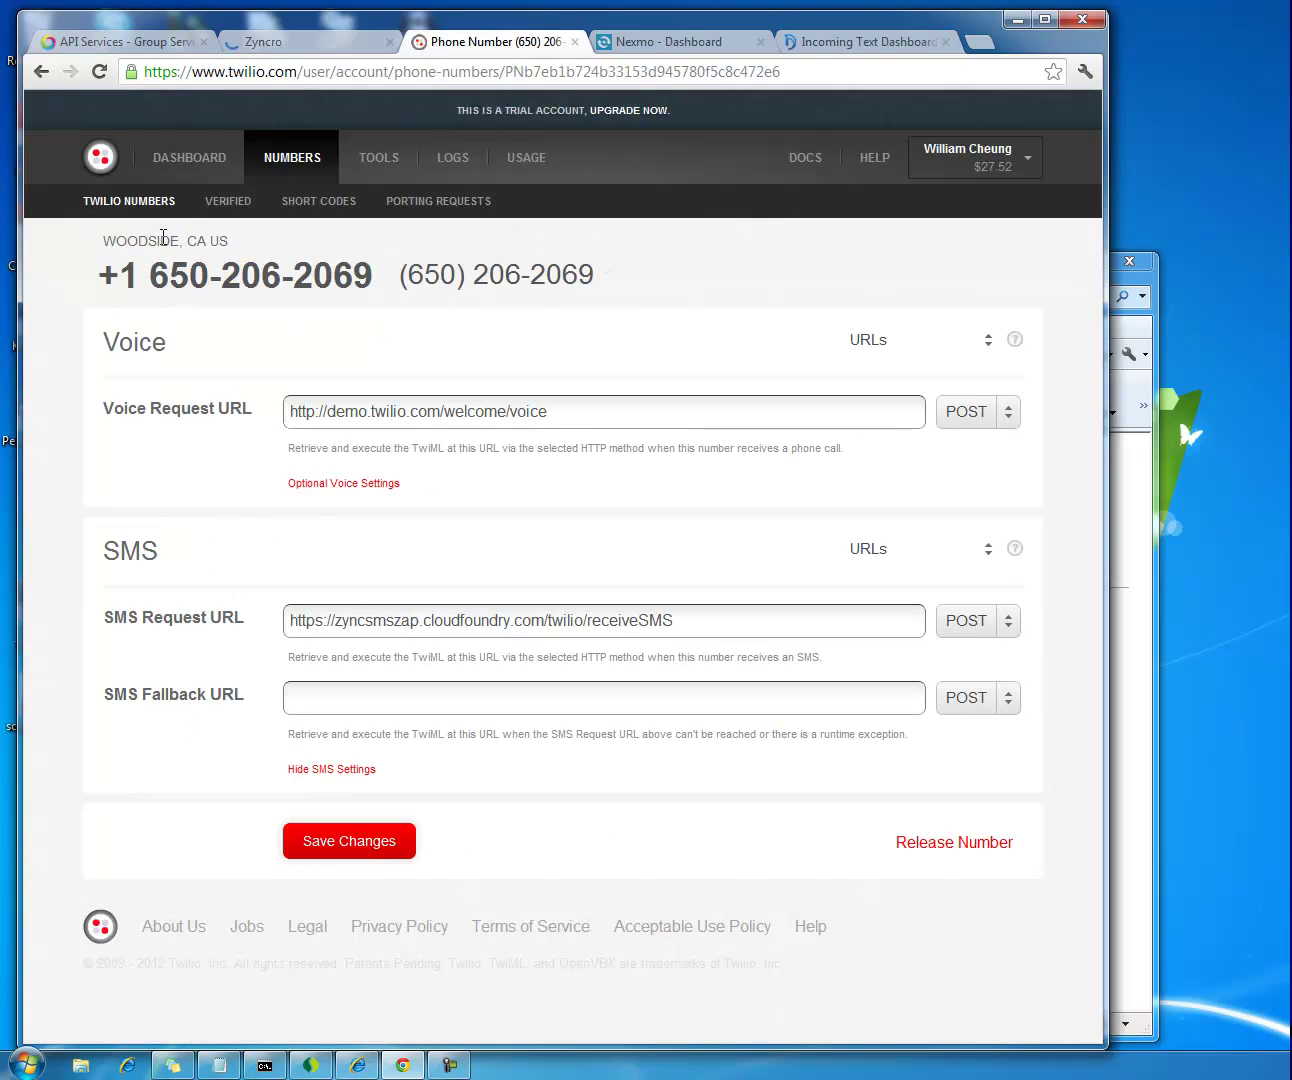
pyautogui.moveTo(142, 263); pyautogui.dragTo(369, 268)
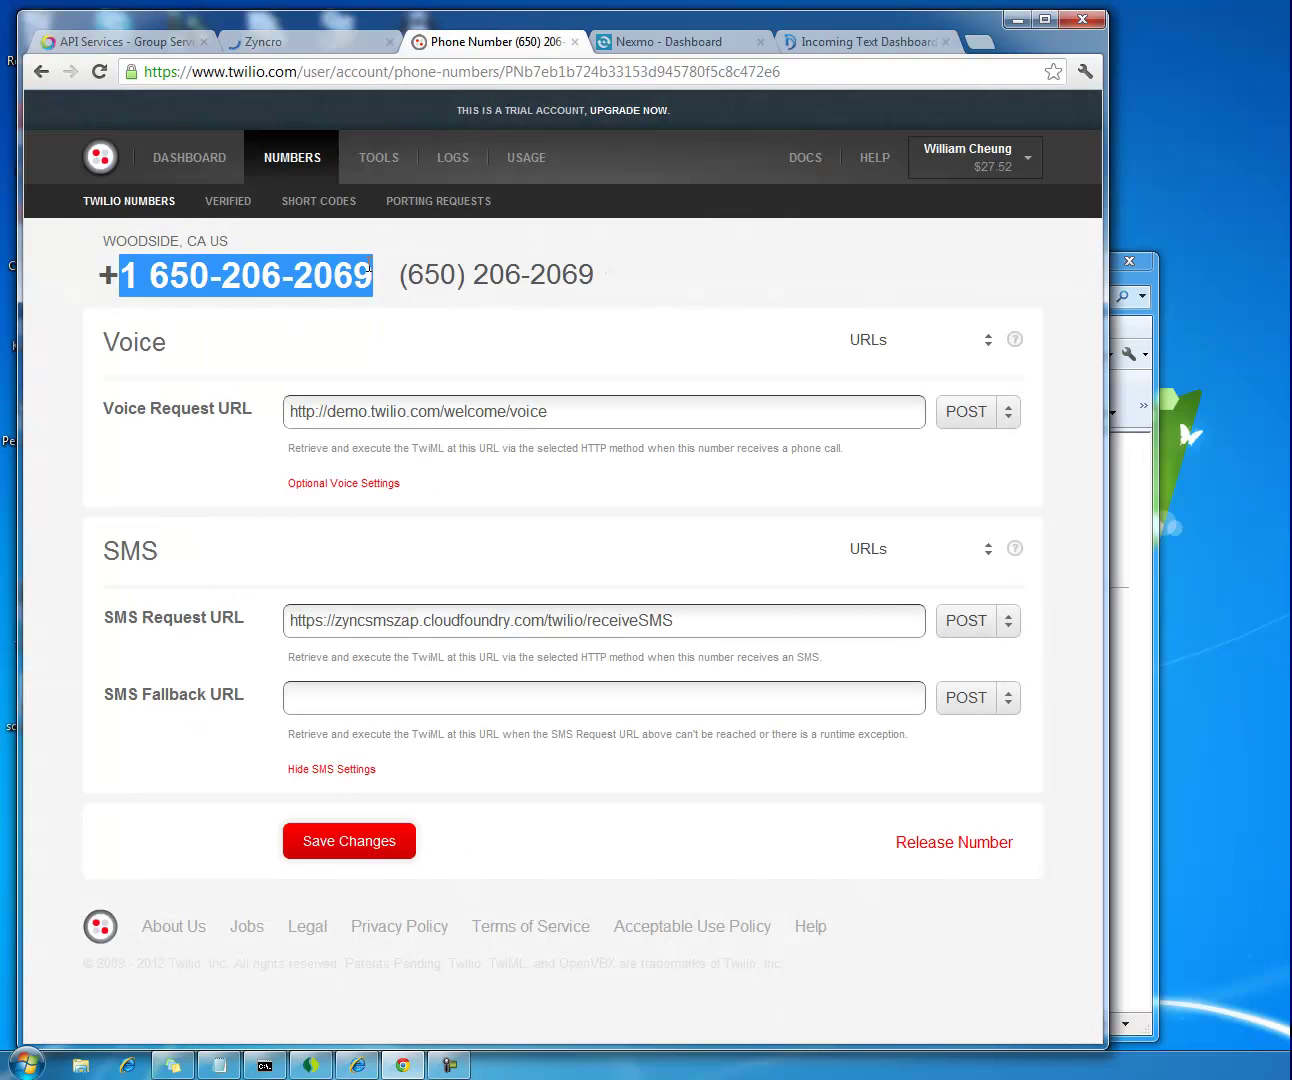
pyautogui.rightClick(374, 290)
pyautogui.click(384, 293)
pyautogui.click(868, 45)
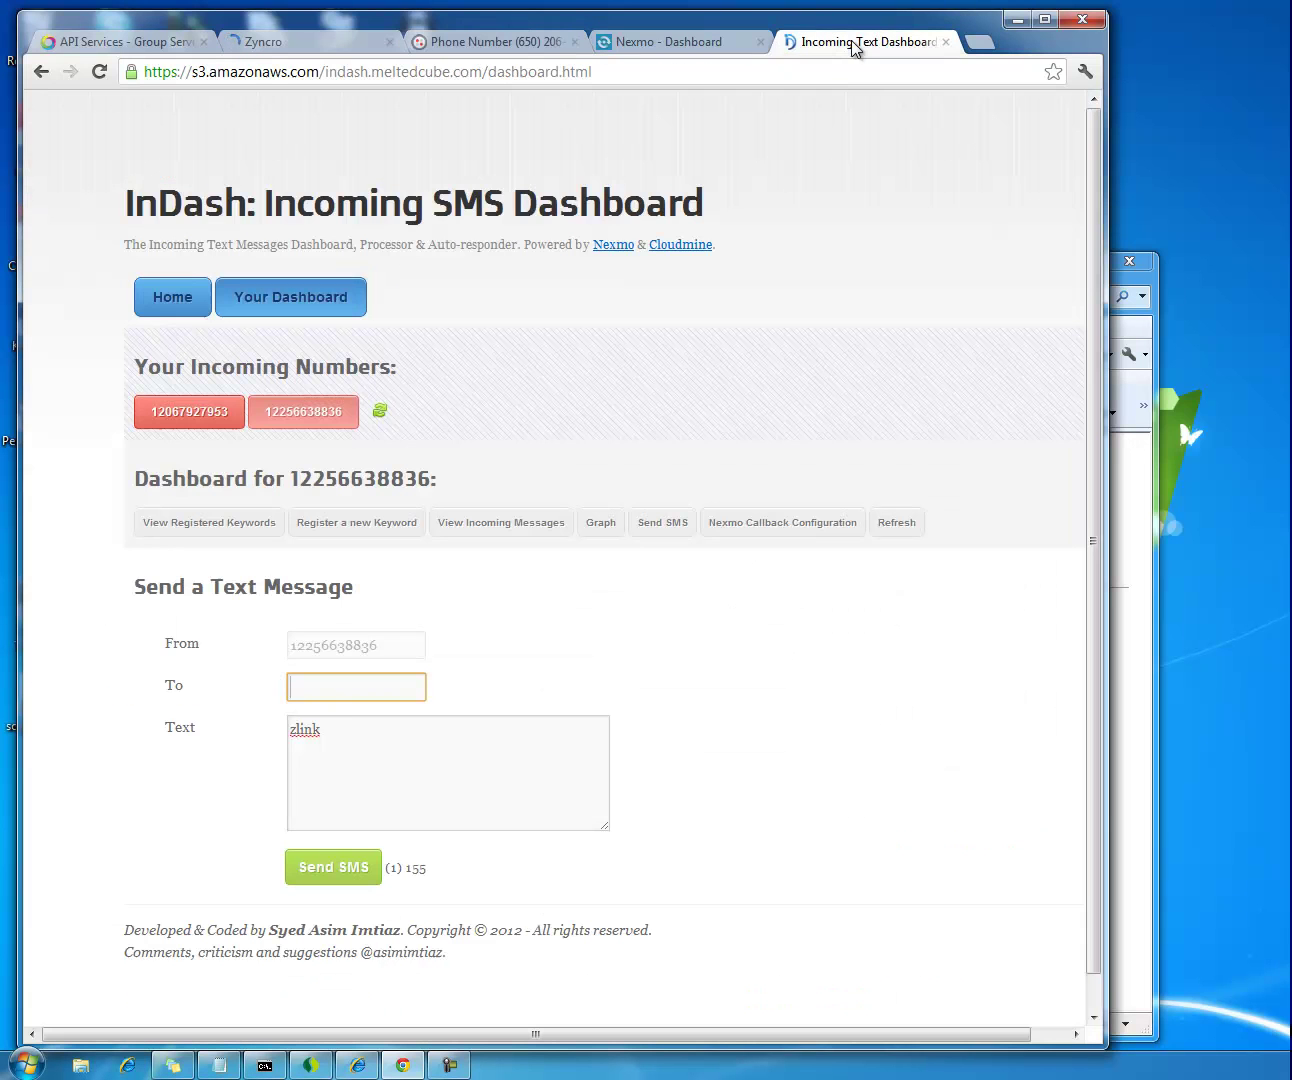
pyautogui.hotkey('ctrl', 'v')
pyautogui.press('BackSpace')
pyautogui.press('Delete')
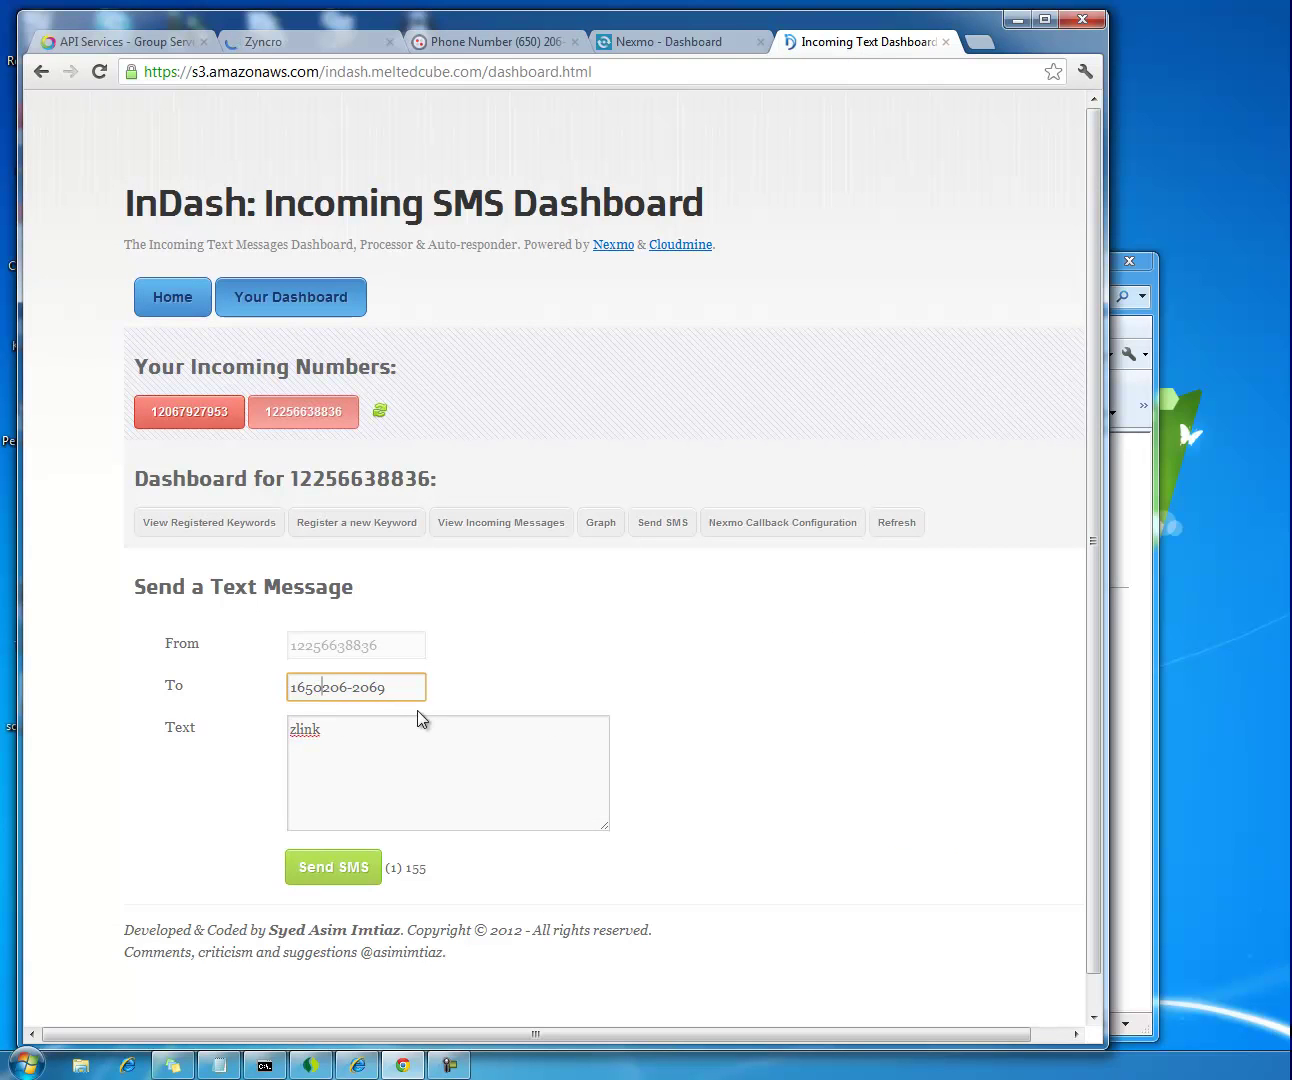
pyautogui.click(347, 690)
pyautogui.press('BackSpace')
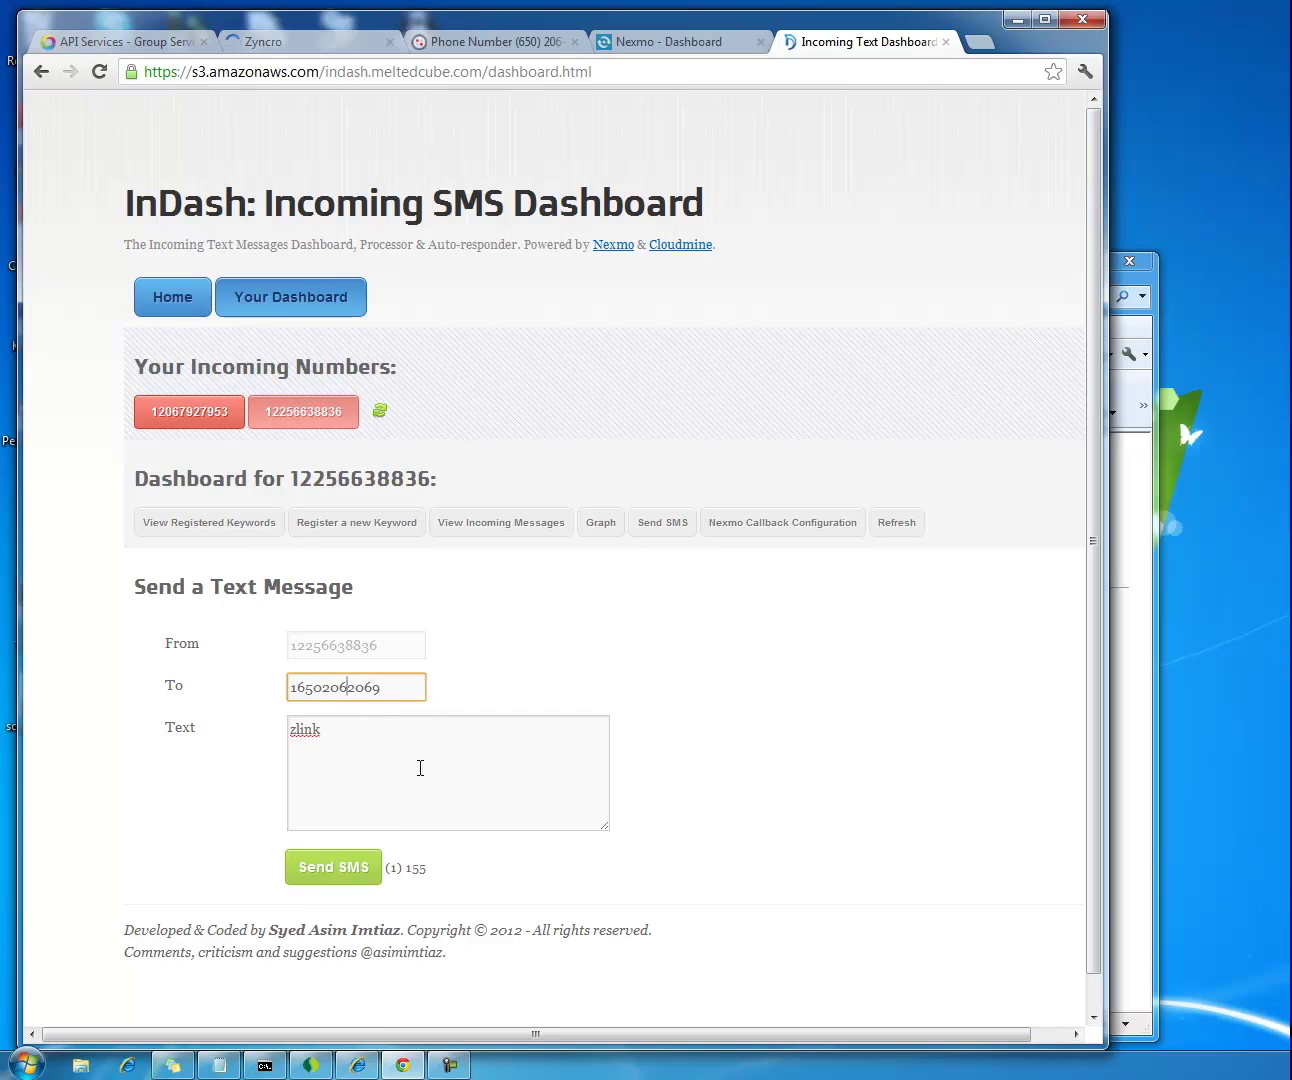
pyautogui.click(351, 869)
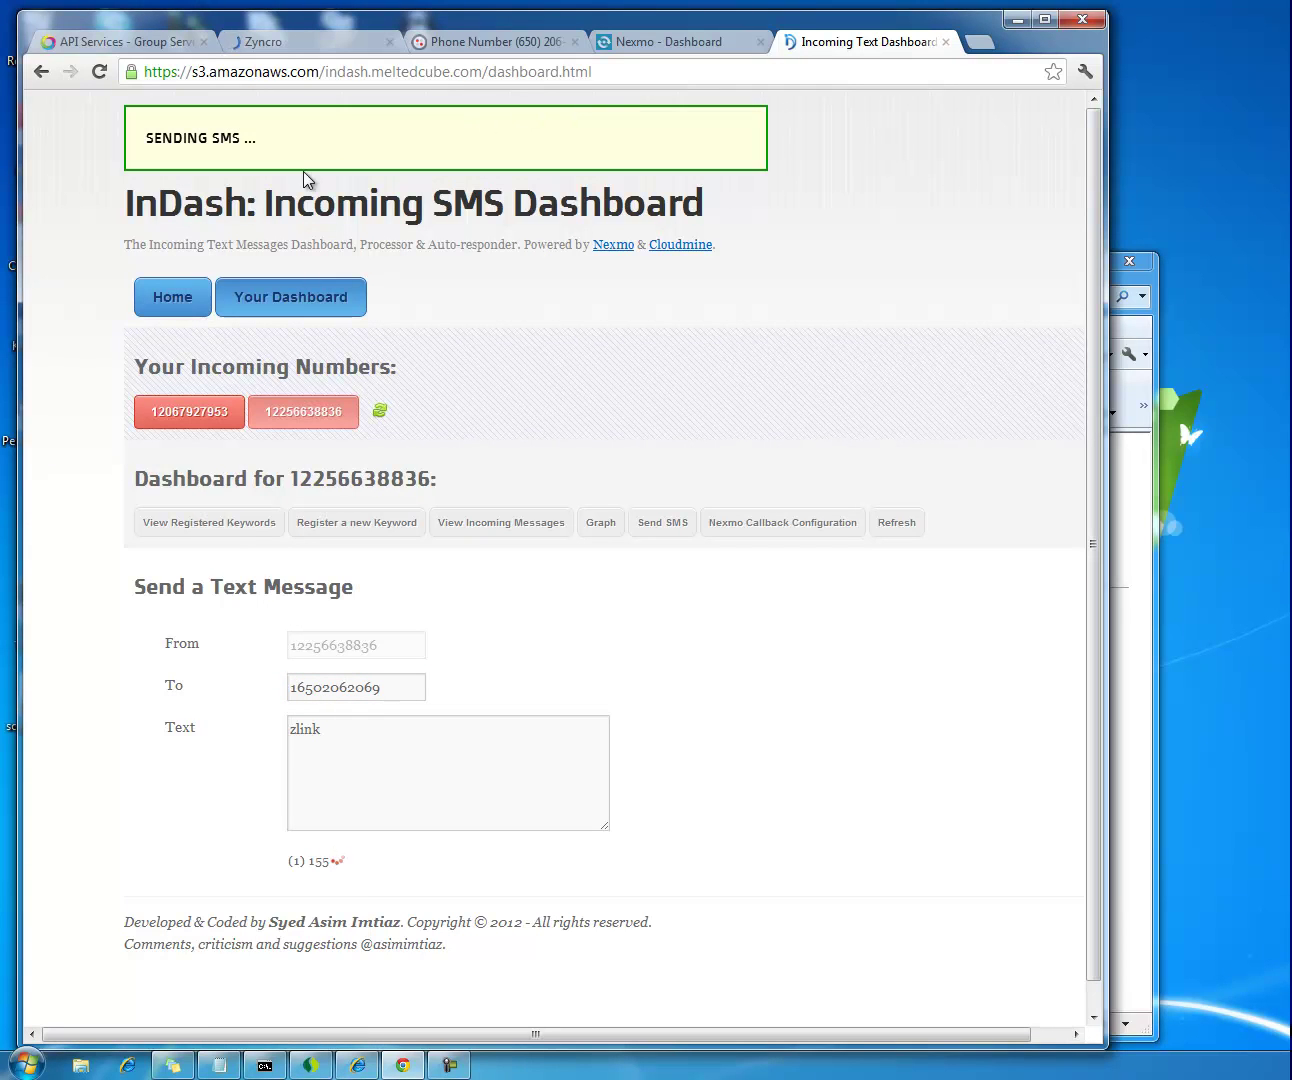
# In Twilio's SMS message logs, view the details of the newest reply
pyautogui.click(526, 45)
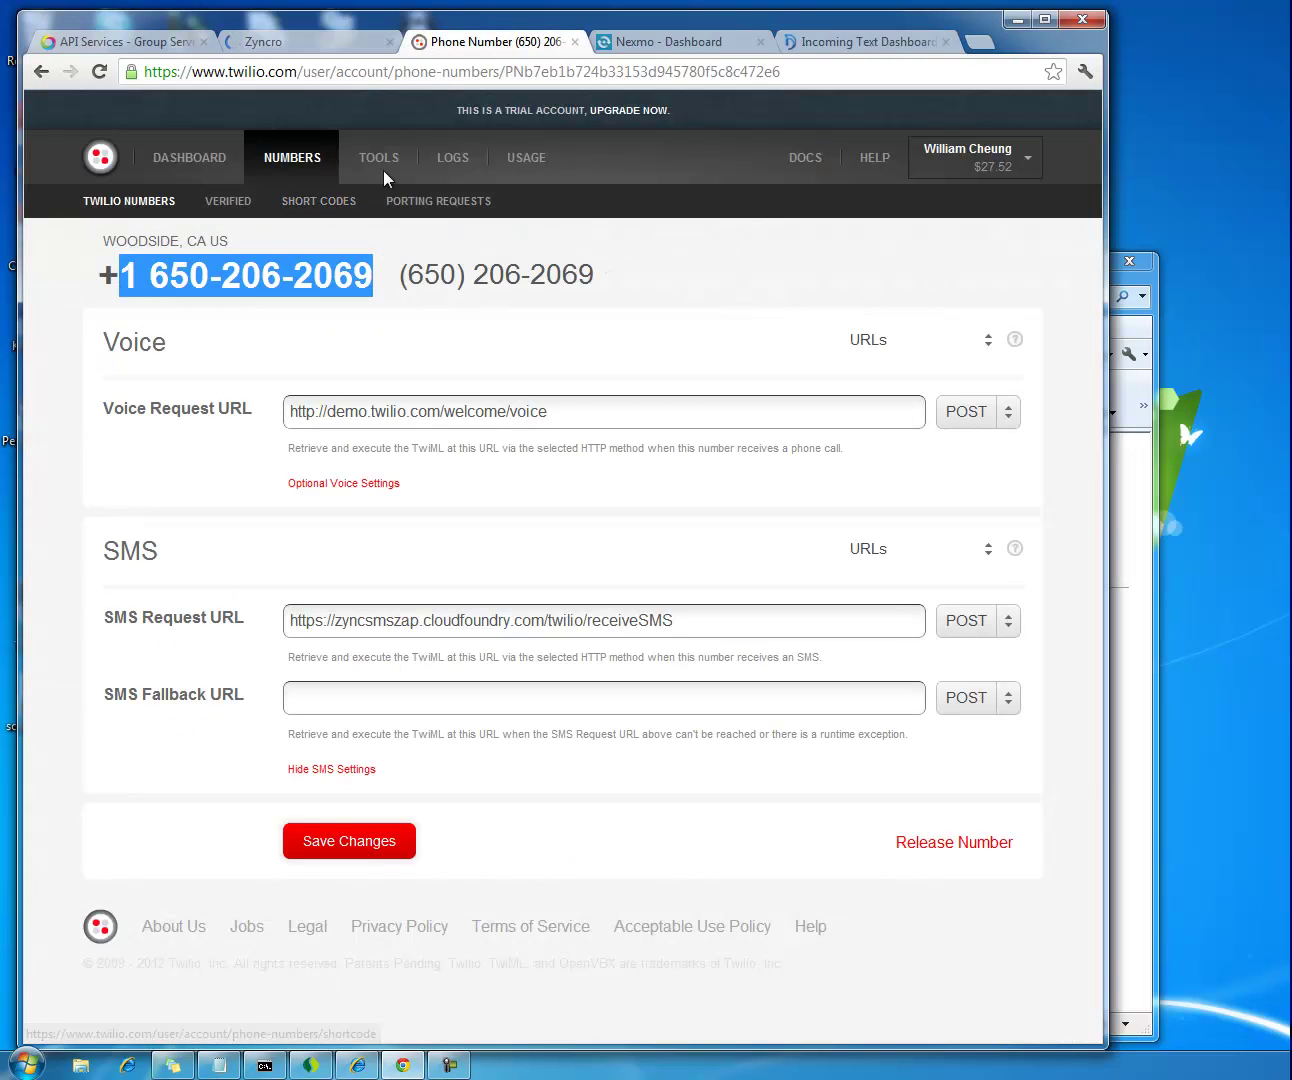
pyautogui.click(469, 163)
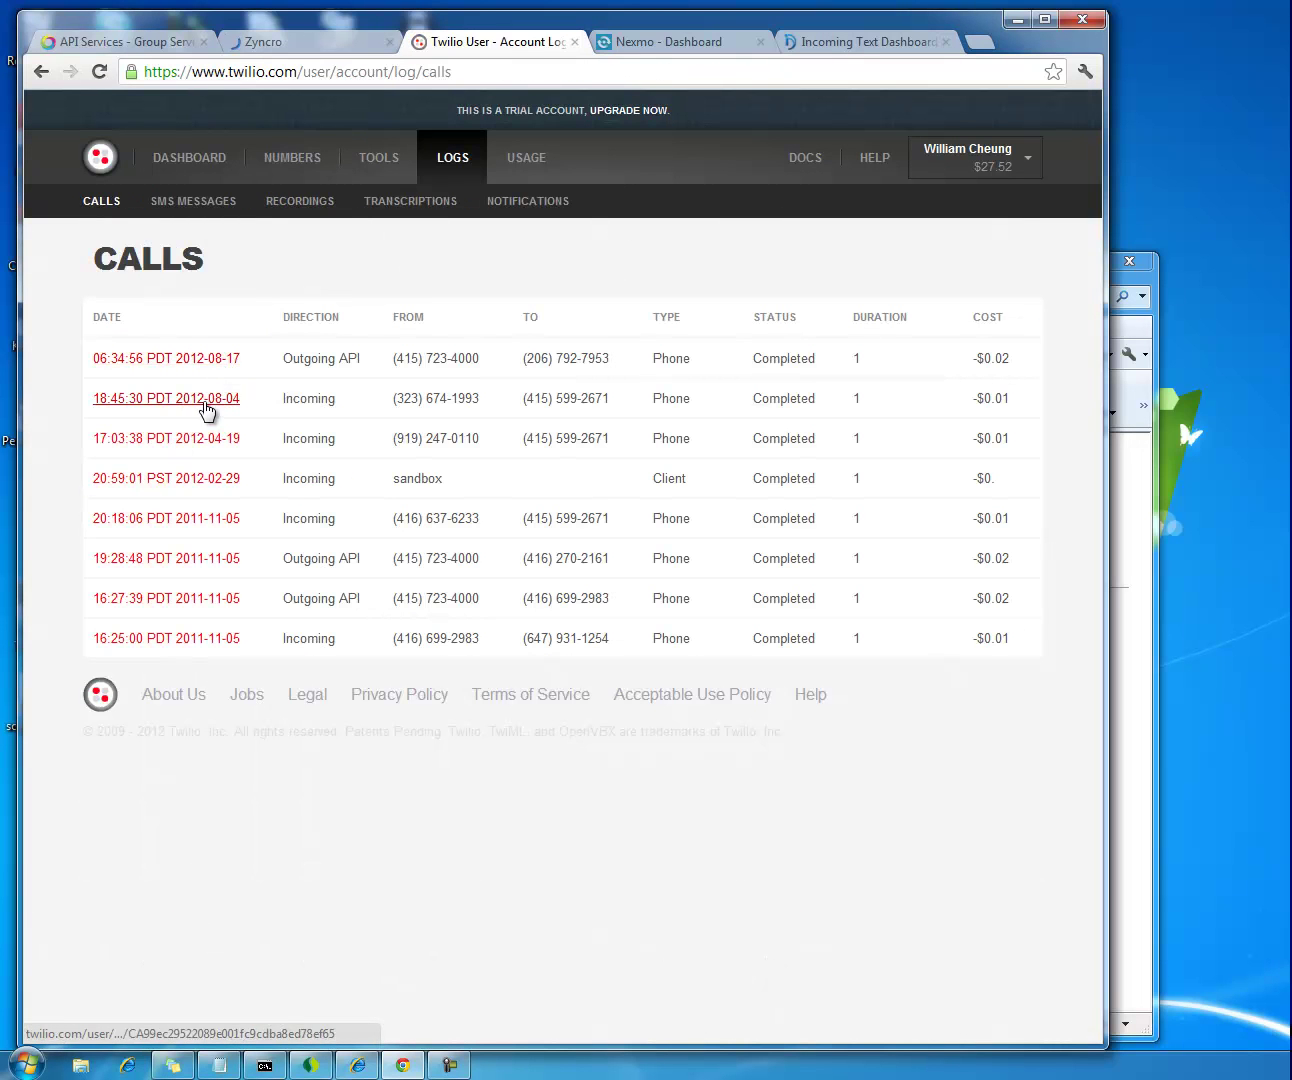
pyautogui.click(201, 203)
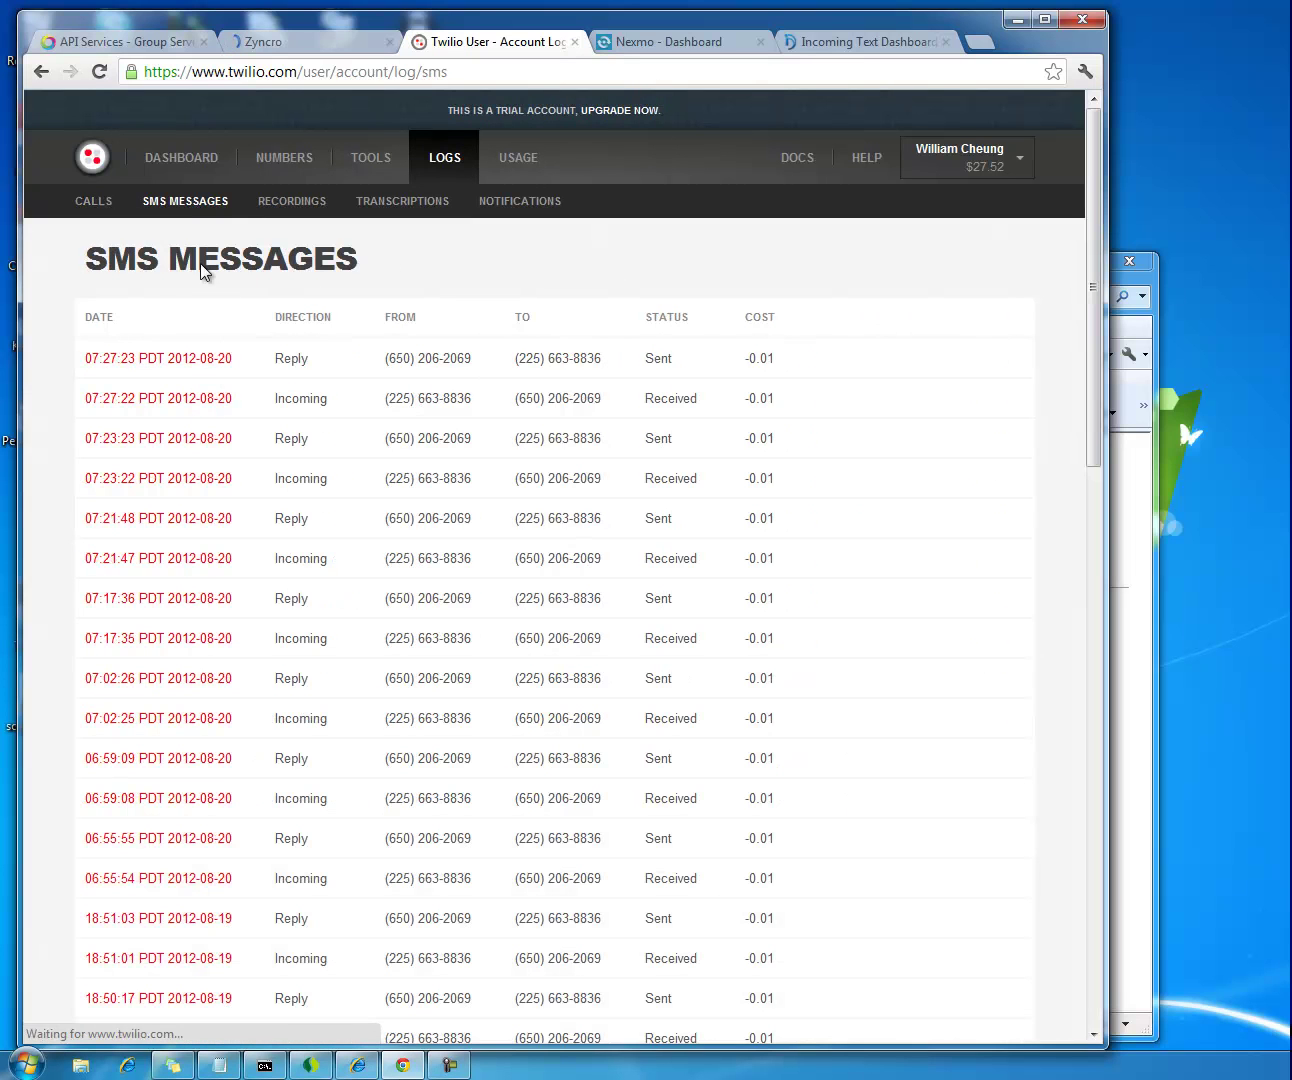
pyautogui.click(208, 360)
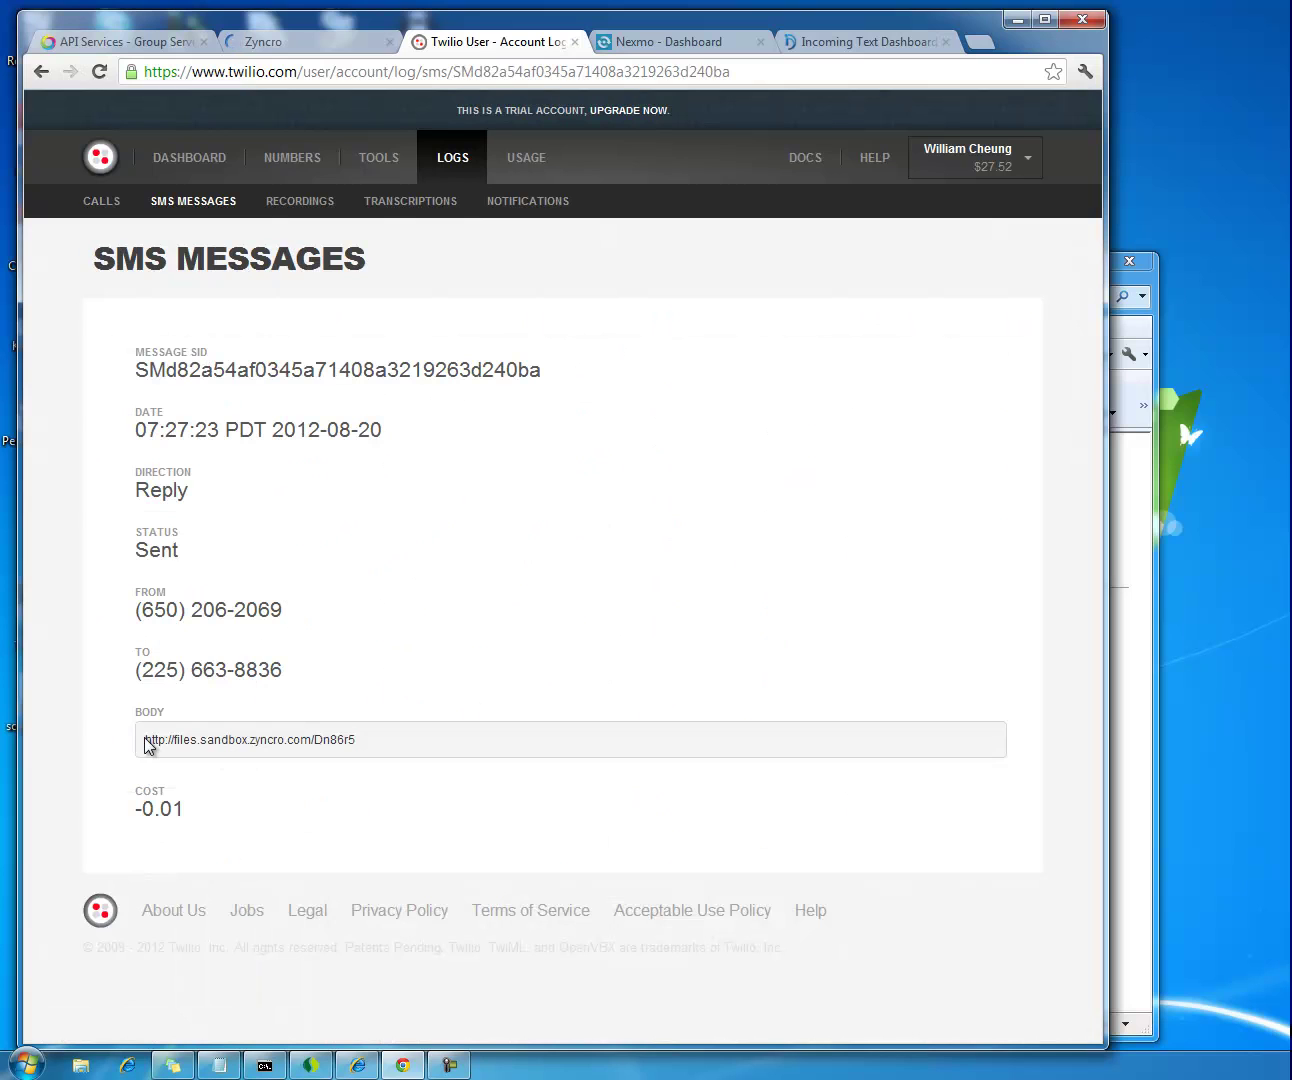
# Copy the file link from the Twilio reply's body, open it in a new Internet Explorer tab, and close that tab after viewing the shared file
pyautogui.moveTo(148, 744); pyautogui.dragTo(357, 738)
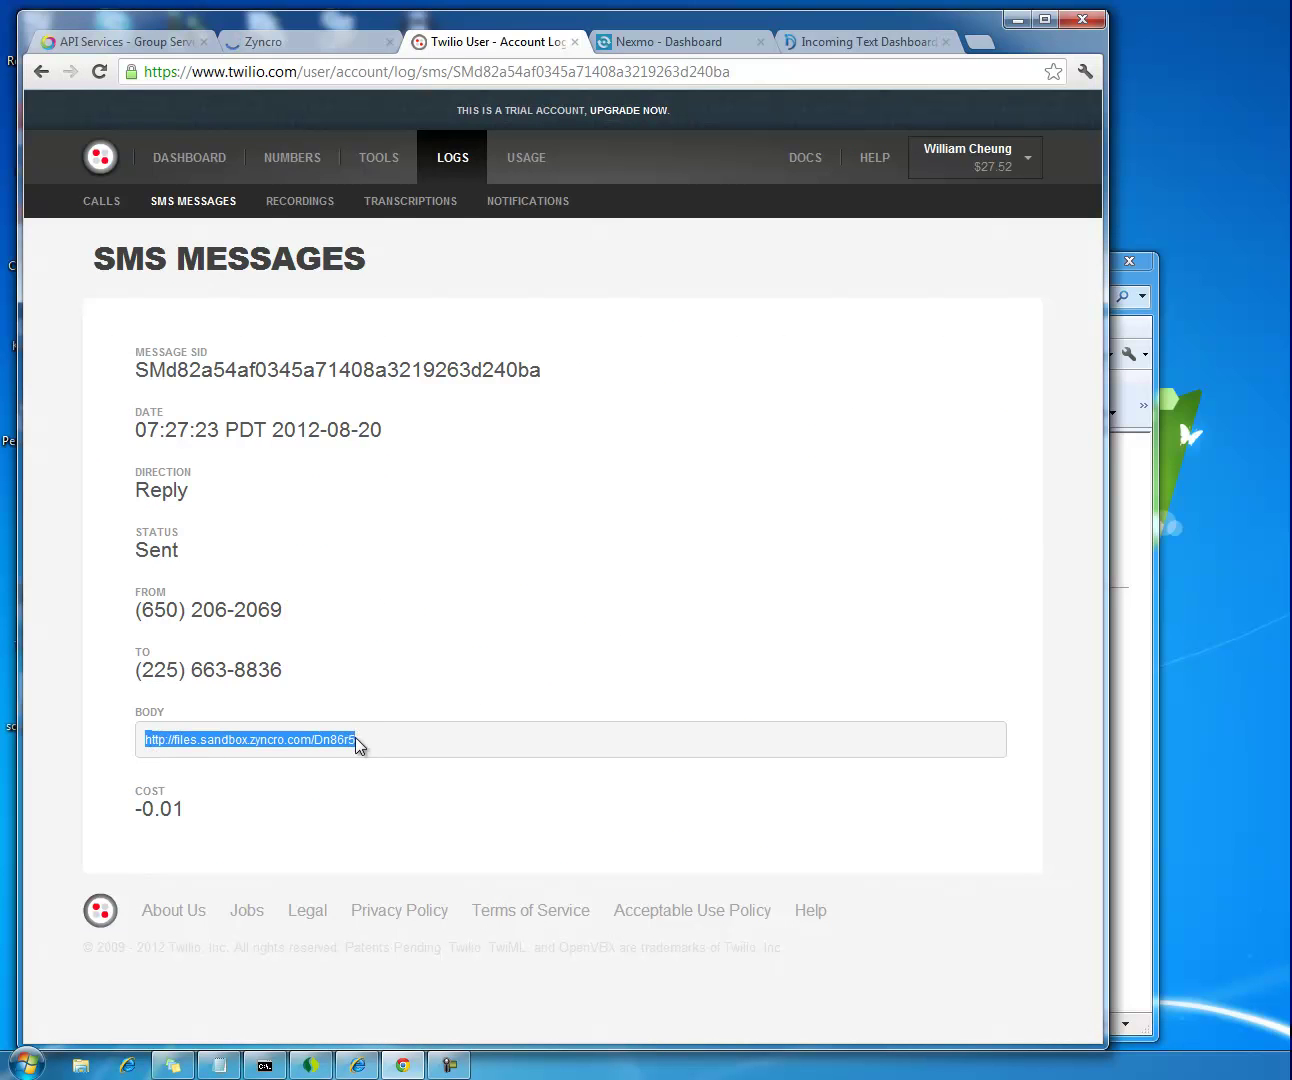
pyautogui.click(358, 1065)
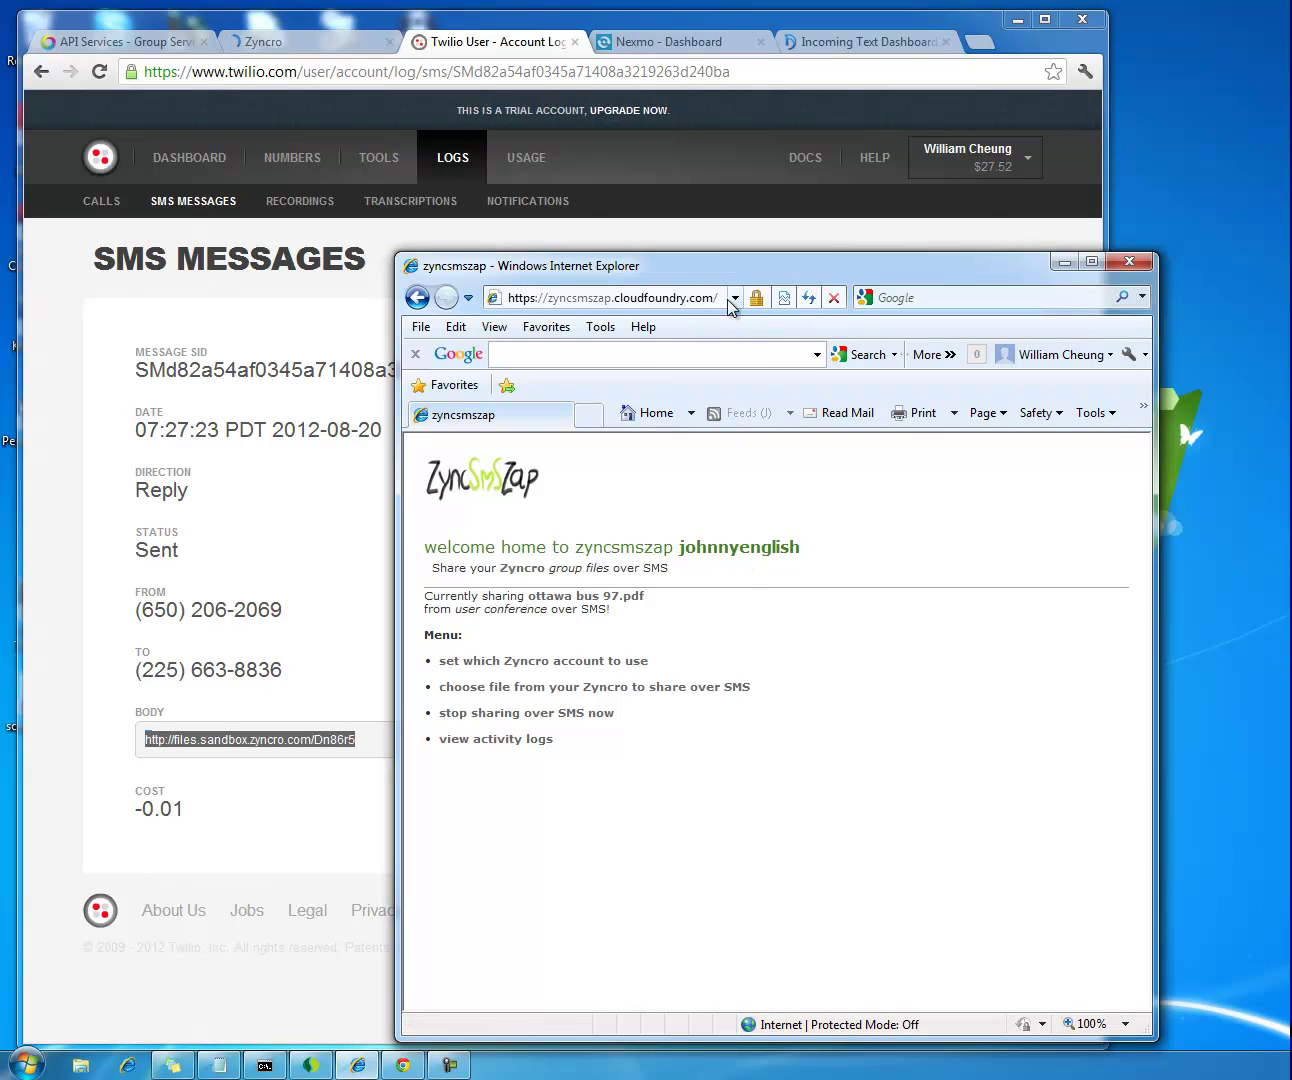
pyautogui.click(589, 417)
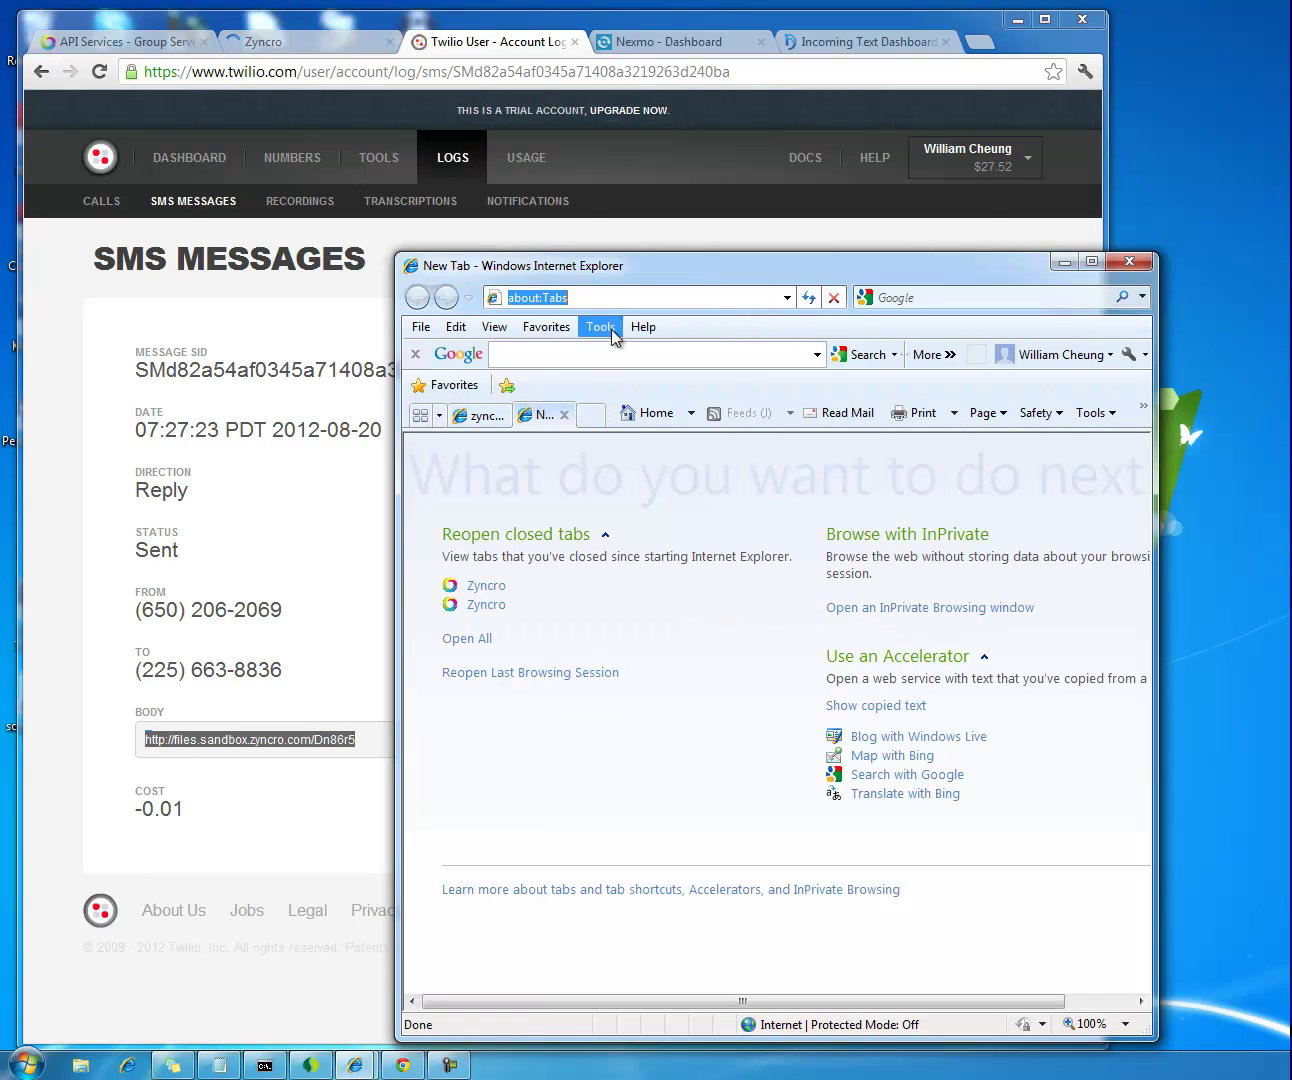
pyautogui.rightClick(556, 300)
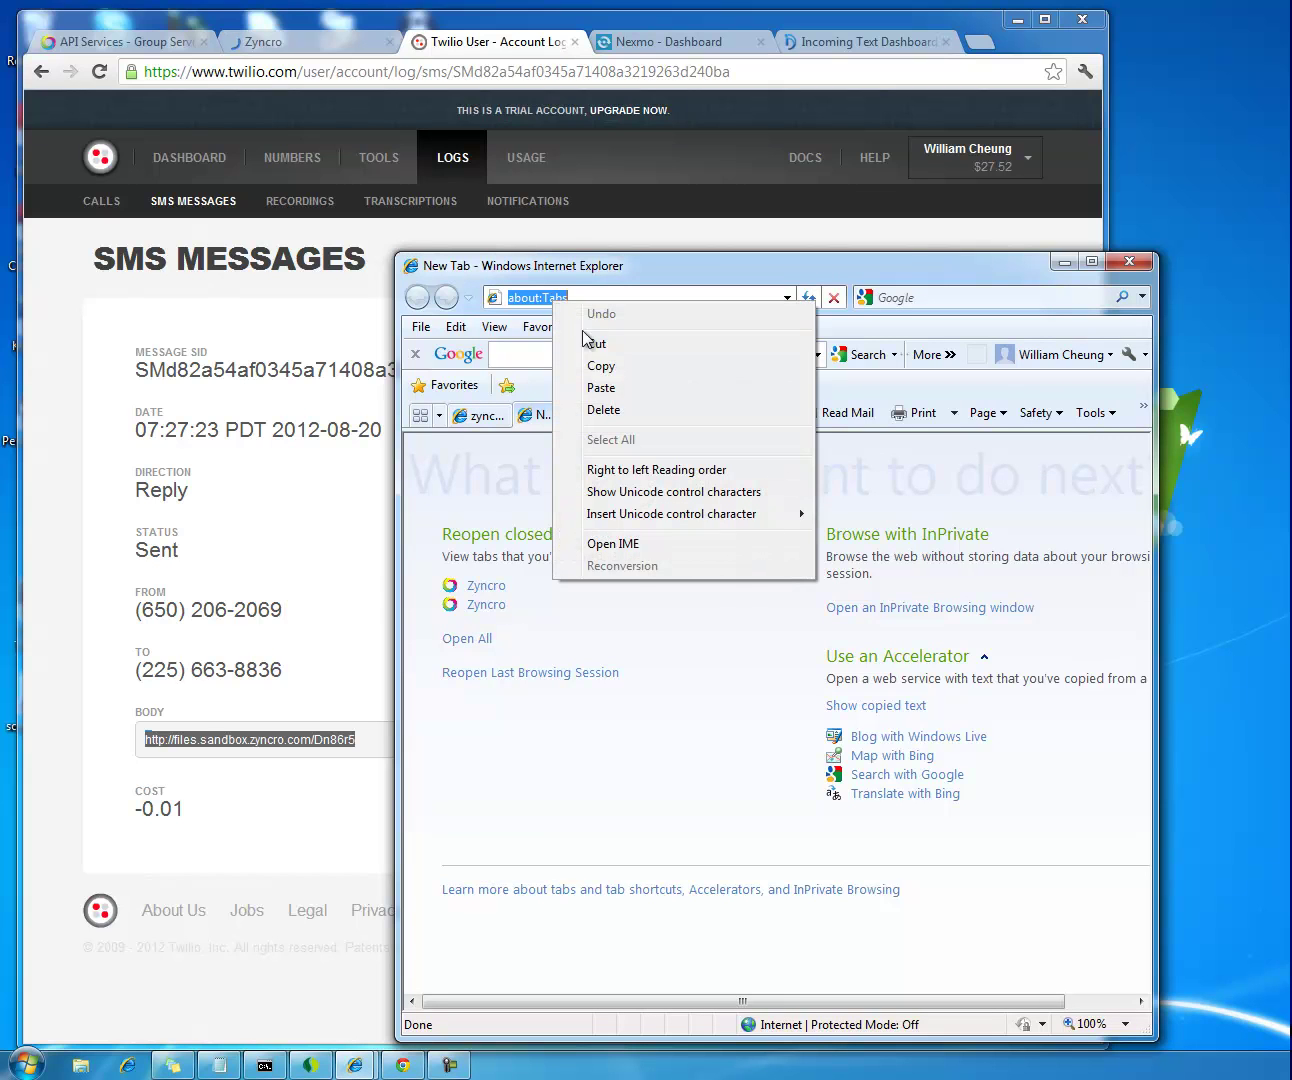
pyautogui.click(603, 388)
pyautogui.click(807, 298)
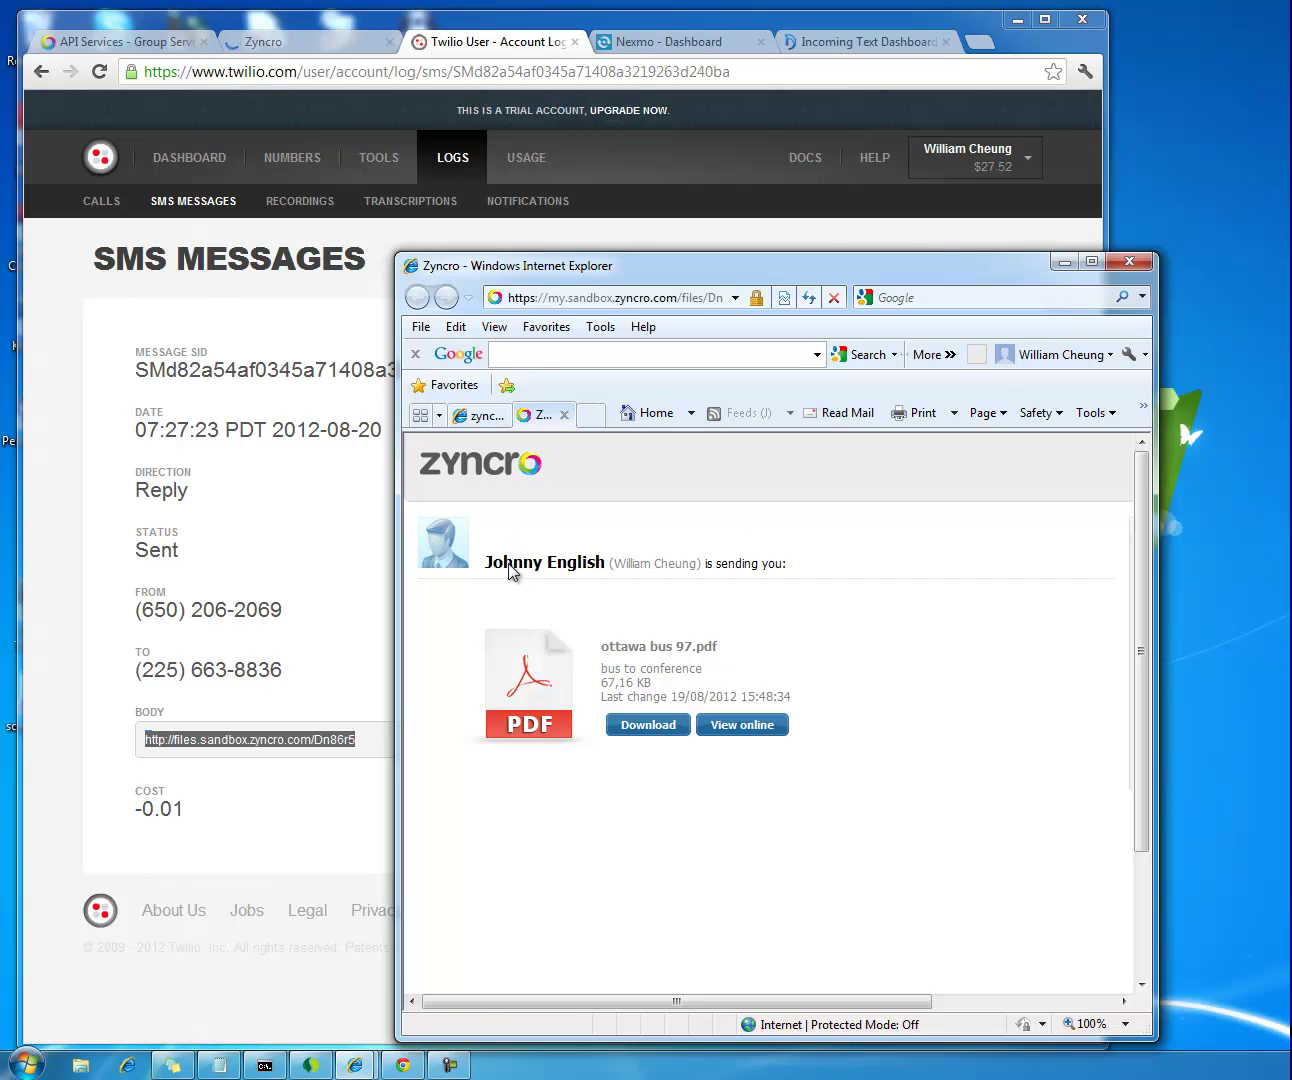
pyautogui.click(564, 414)
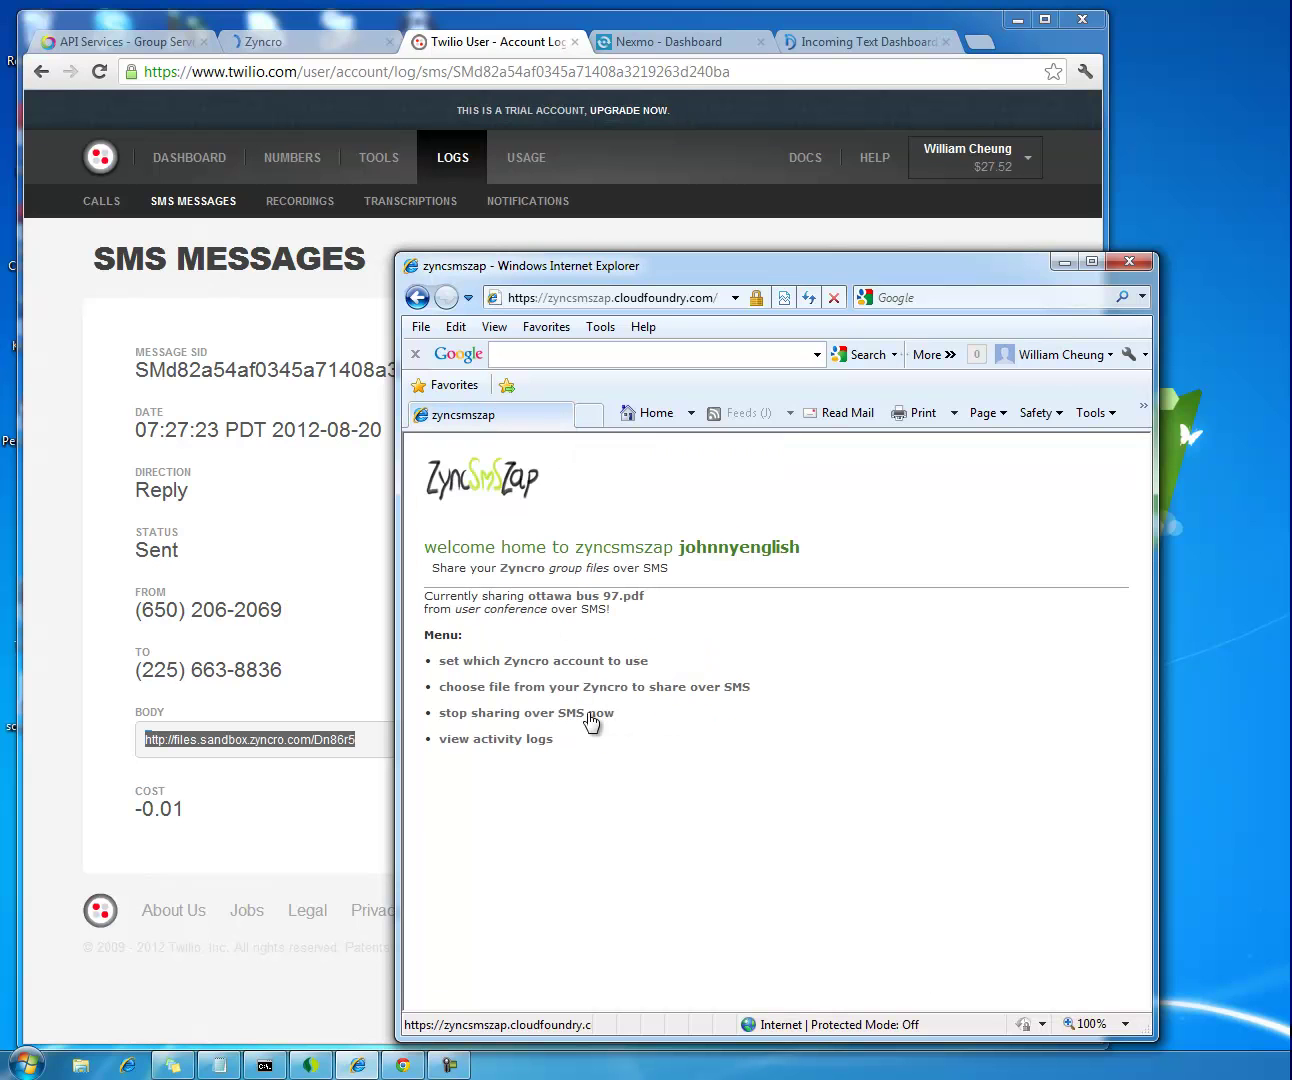
# Switch to Zyncro, check all messages on its home page for the zlink request, and search for "zyncsmszap"
pyautogui.click(283, 42)
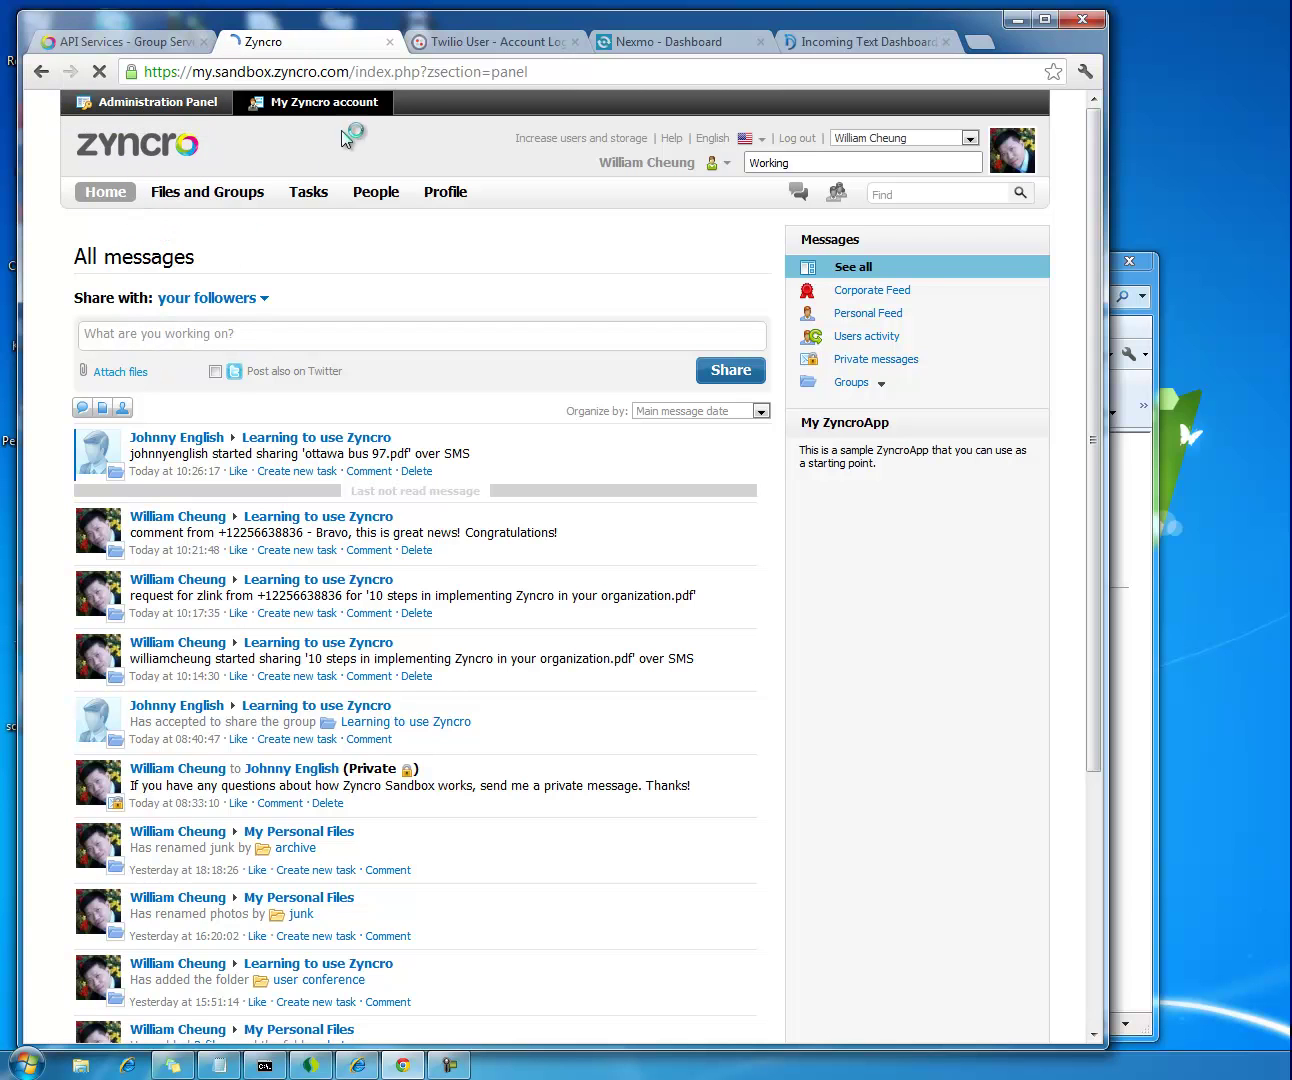
pyautogui.click(109, 206)
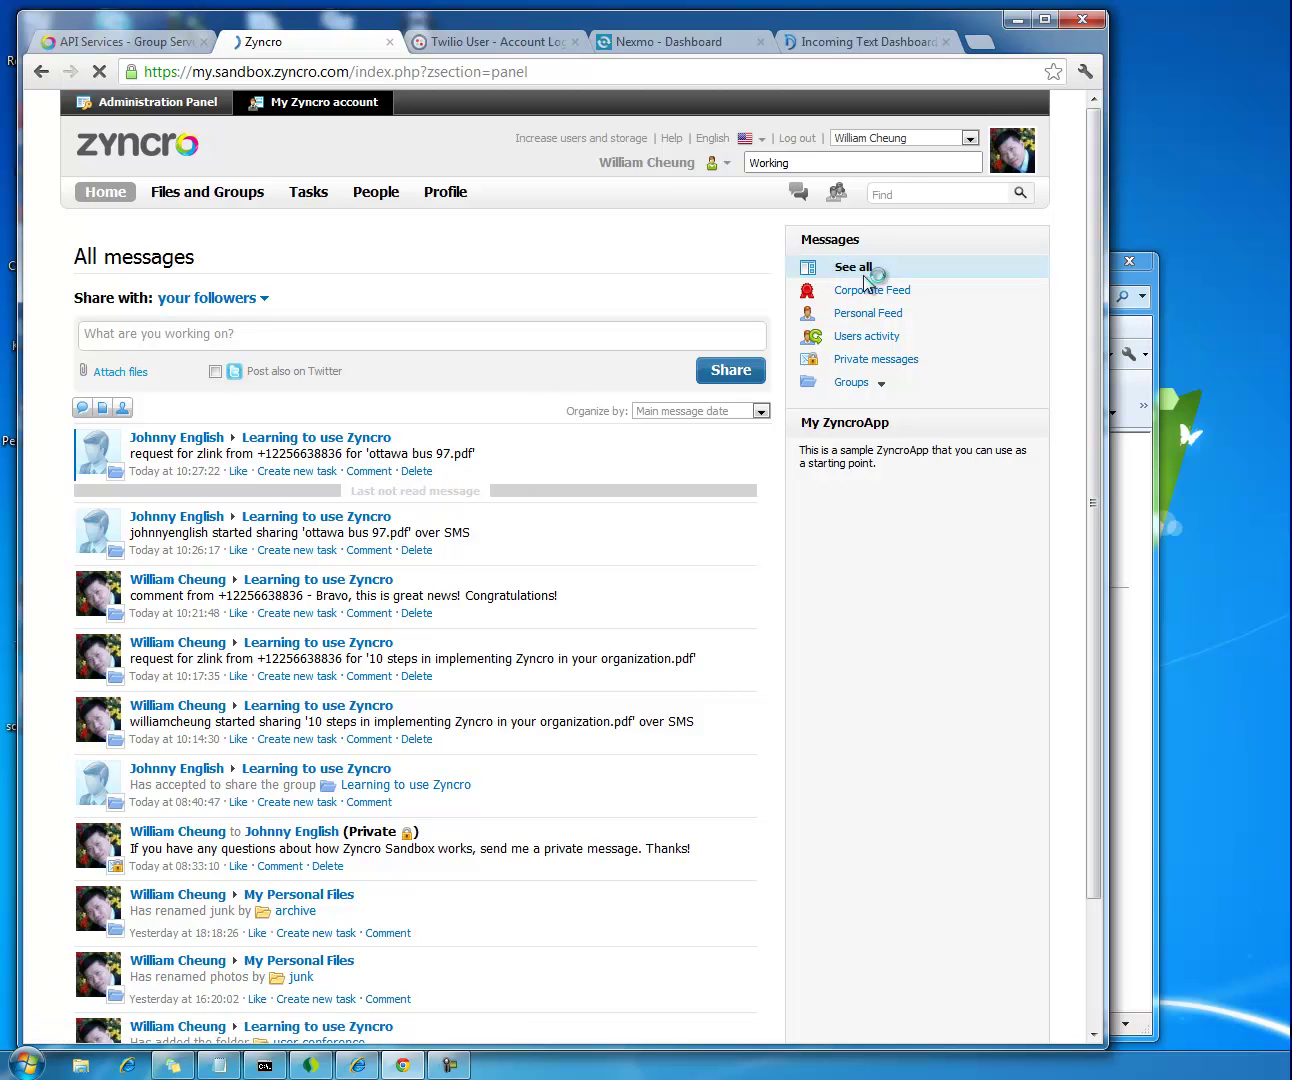
pyautogui.click(898, 194)
pyautogui.write('z')
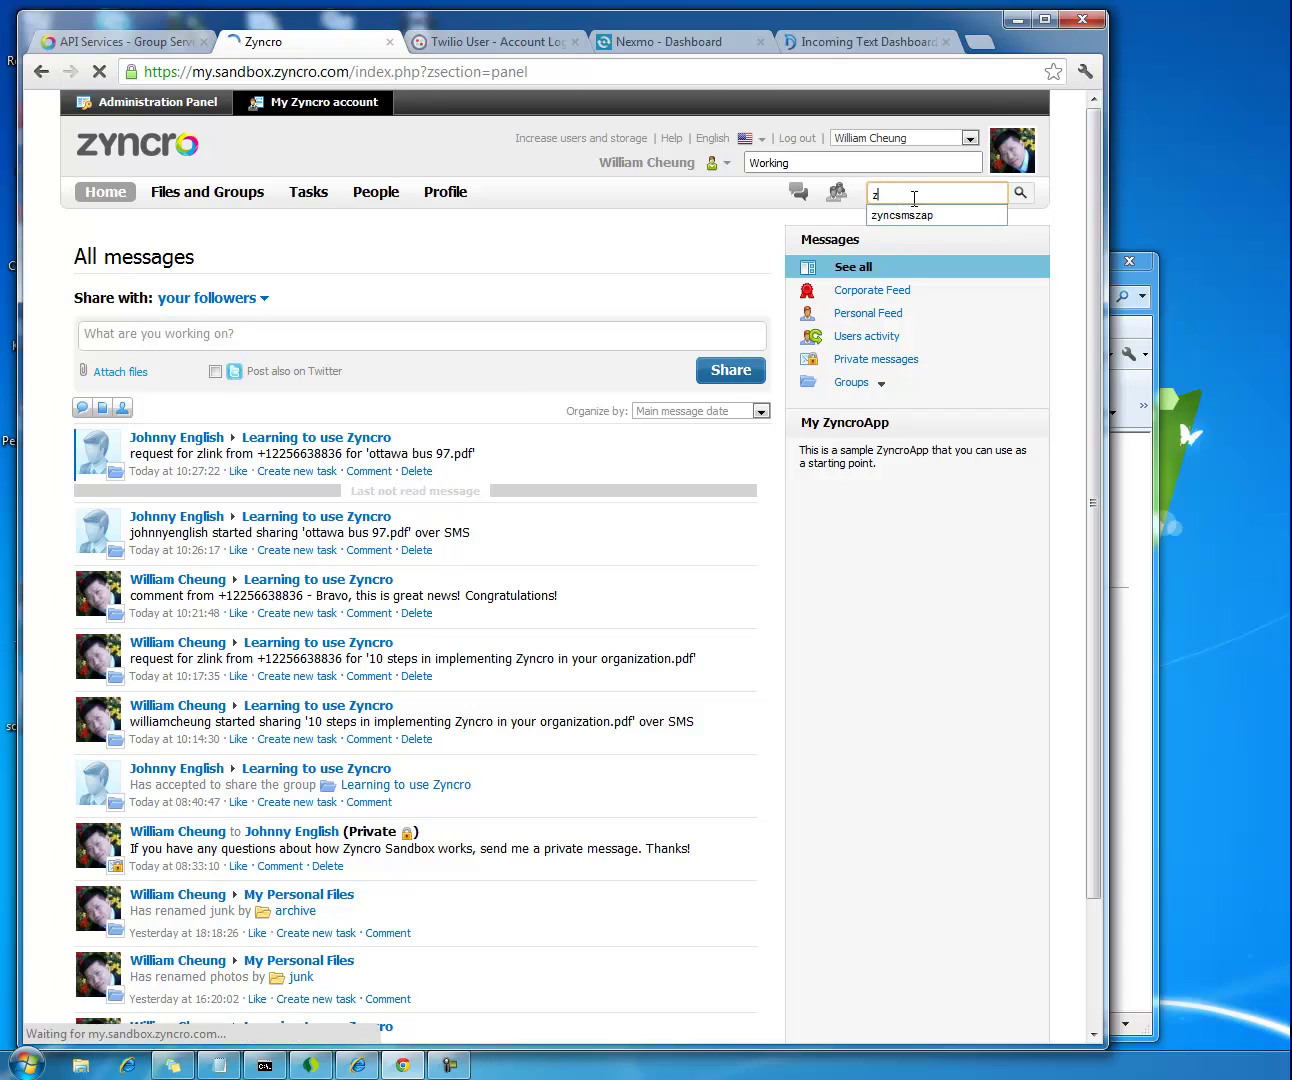
pyautogui.click(917, 215)
pyautogui.click(1019, 200)
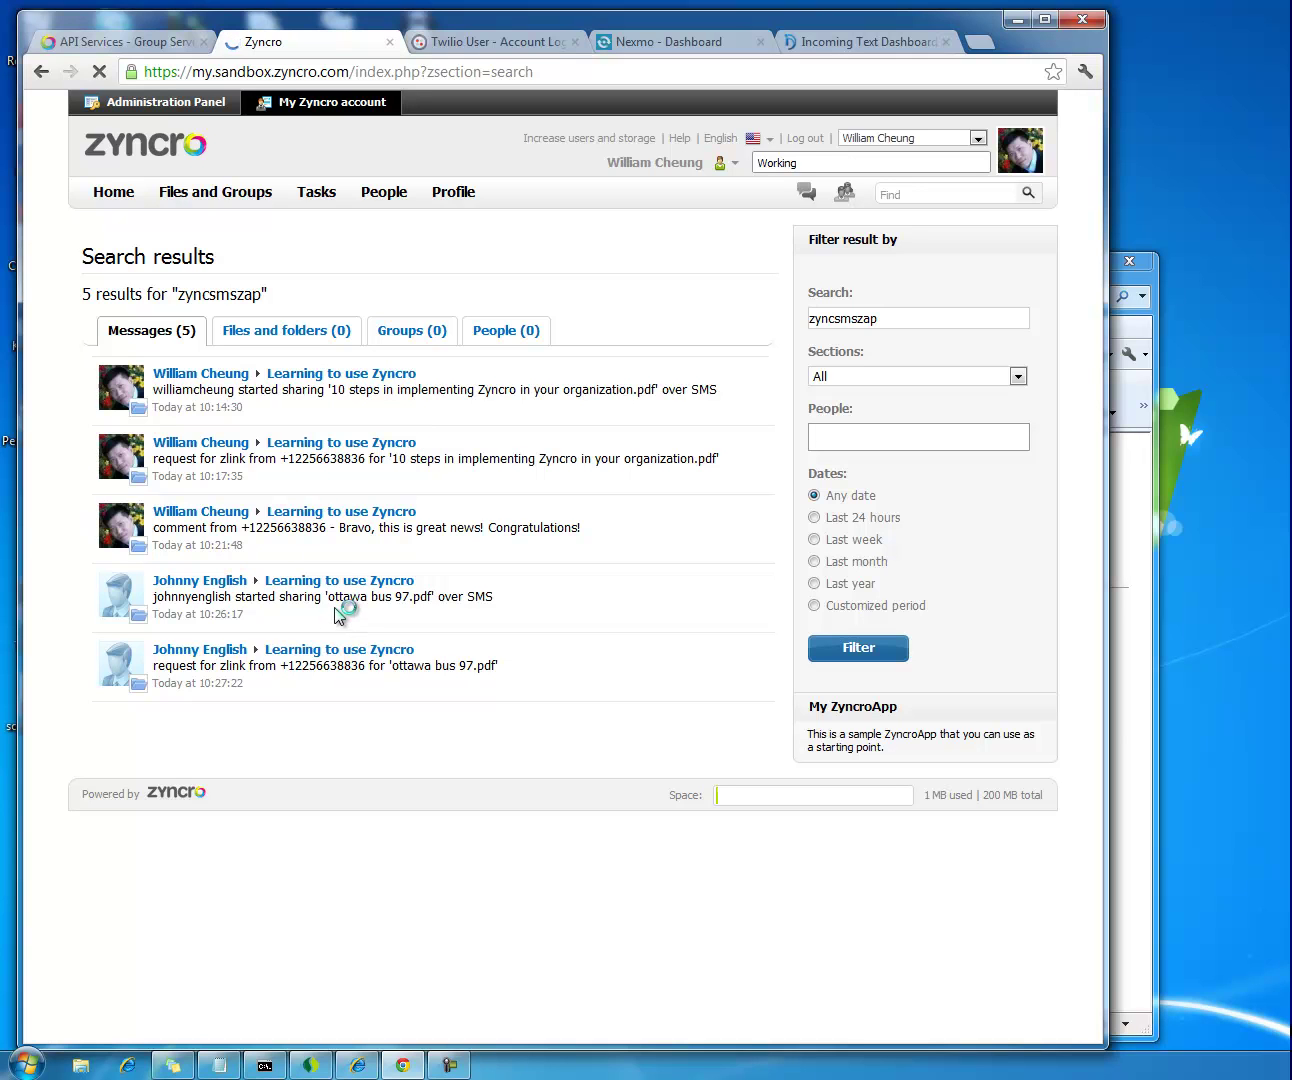
# Stop sharing over SMS in zyncsmszap, and resend the "zlink" text message from the InDash dashboard
pyautogui.click(357, 1066)
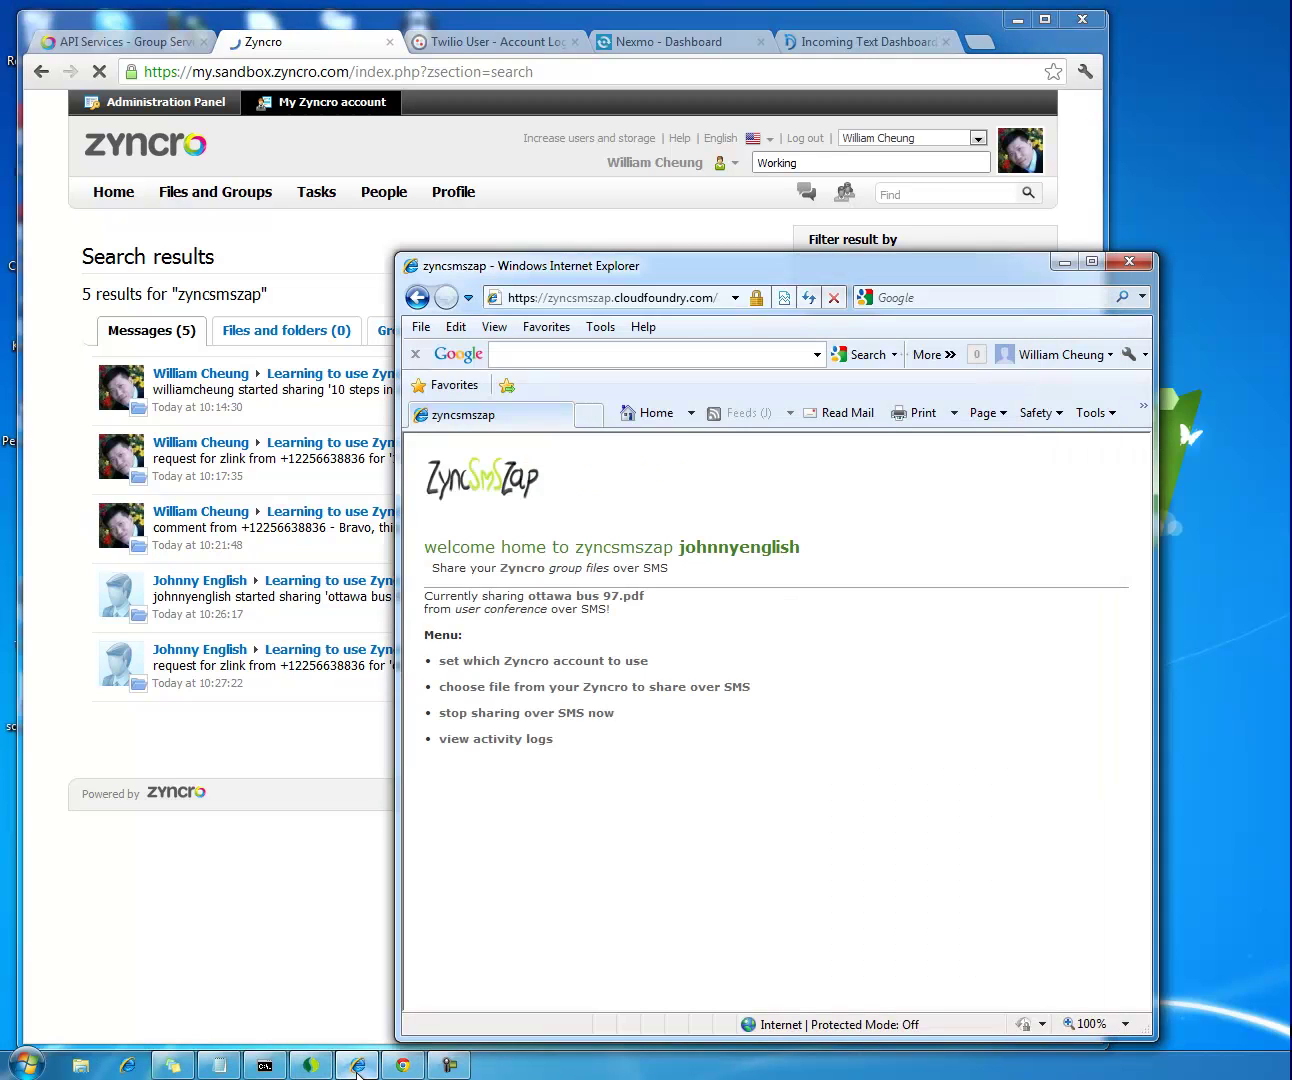
pyautogui.click(548, 716)
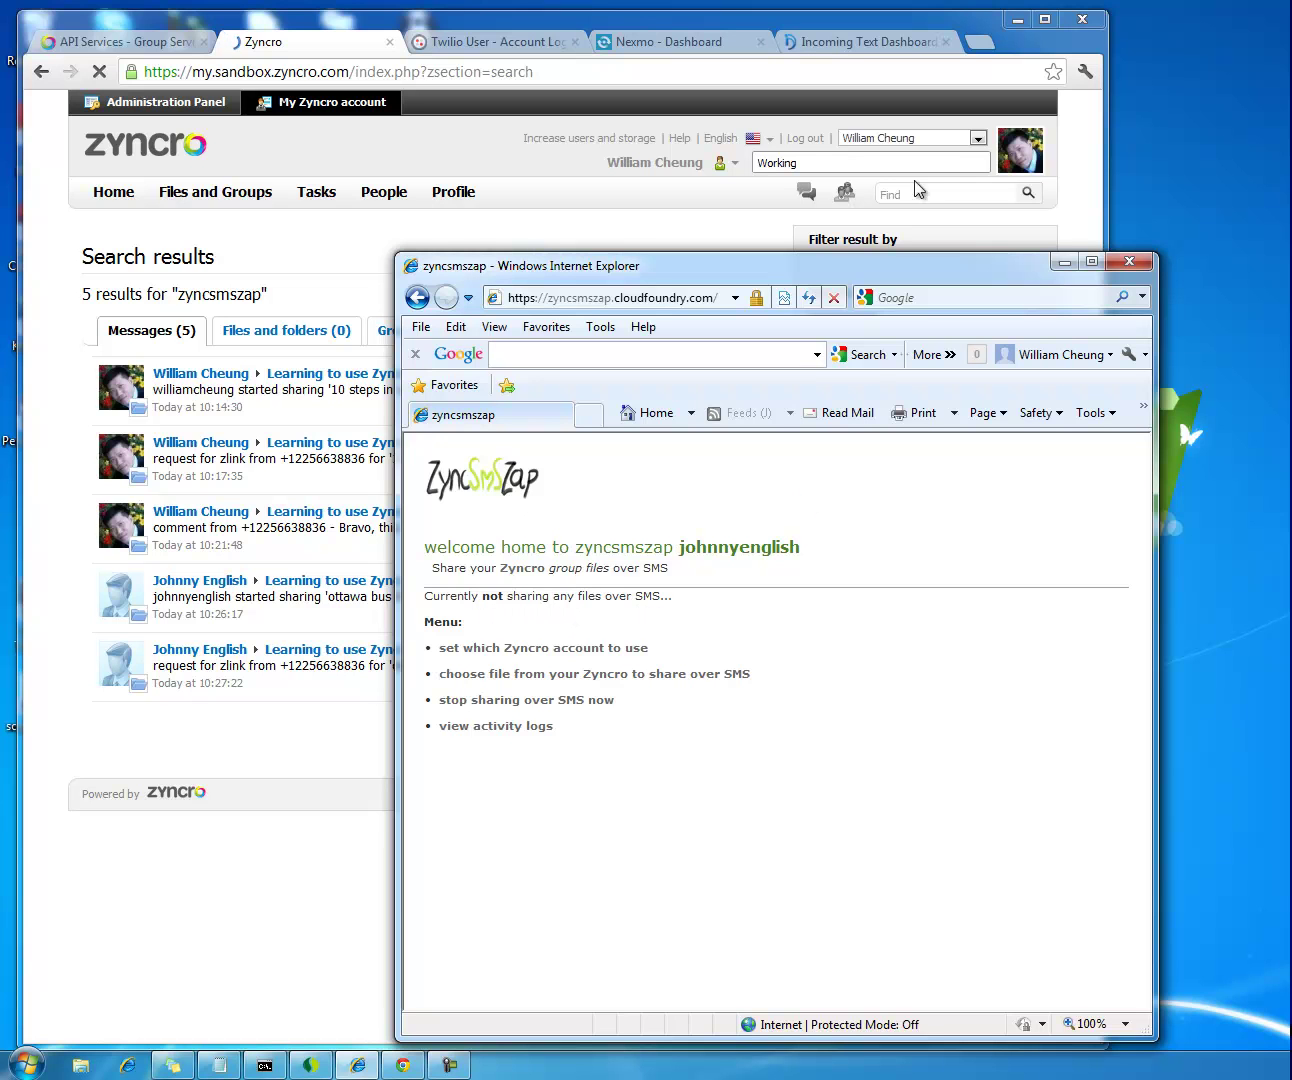
pyautogui.click(812, 47)
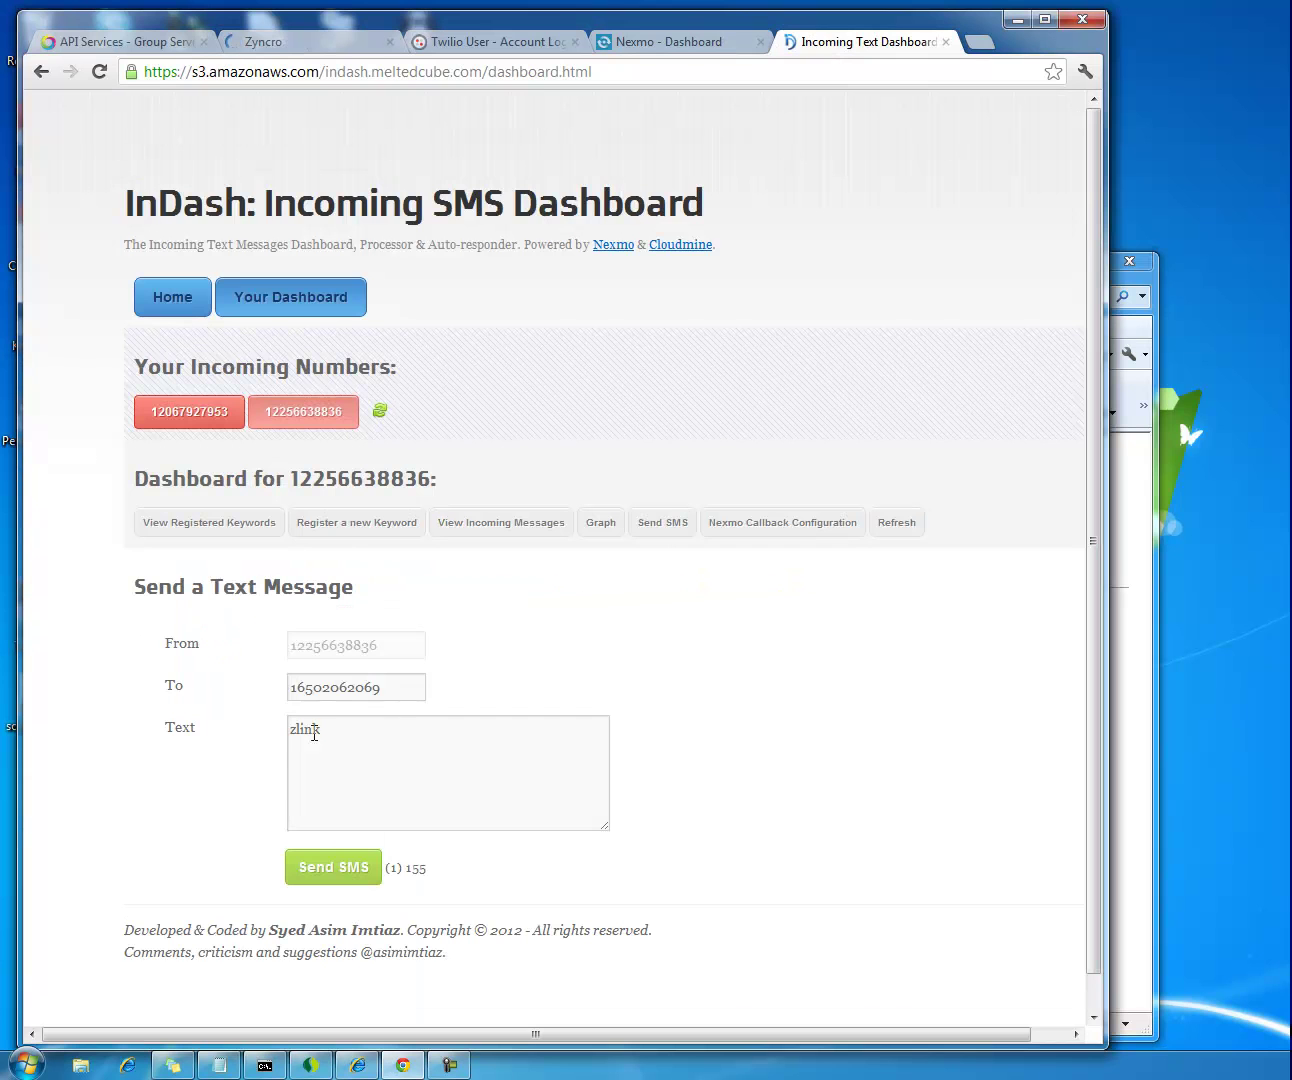
pyautogui.click(332, 868)
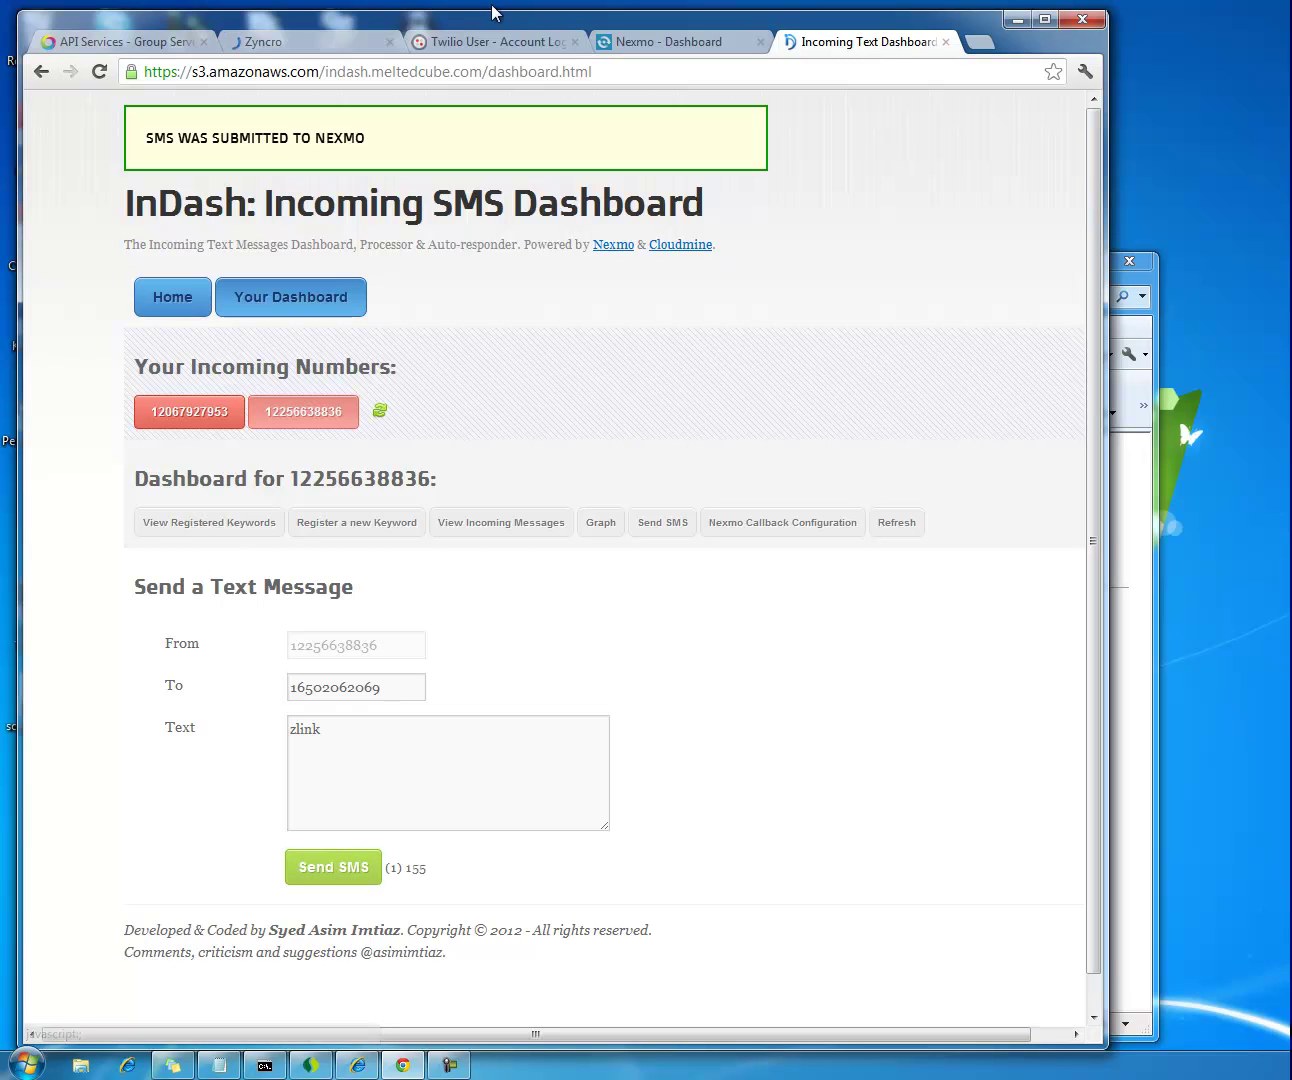
# Switch to Twilio, reload the SMS message logs, and view the details of the newest reply
pyautogui.click(493, 41)
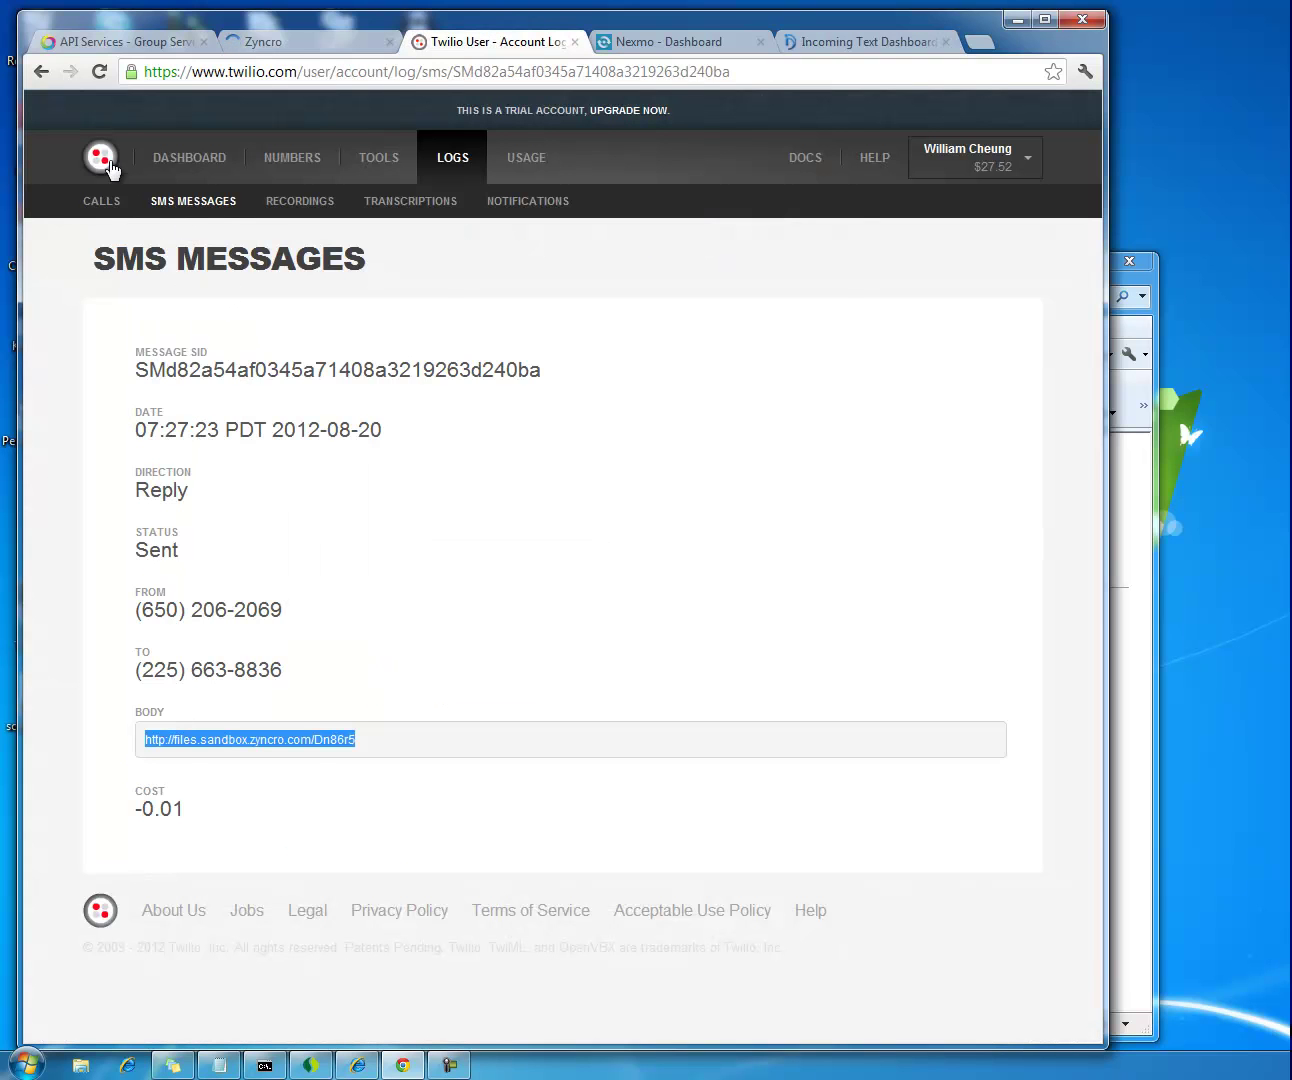
pyautogui.click(161, 202)
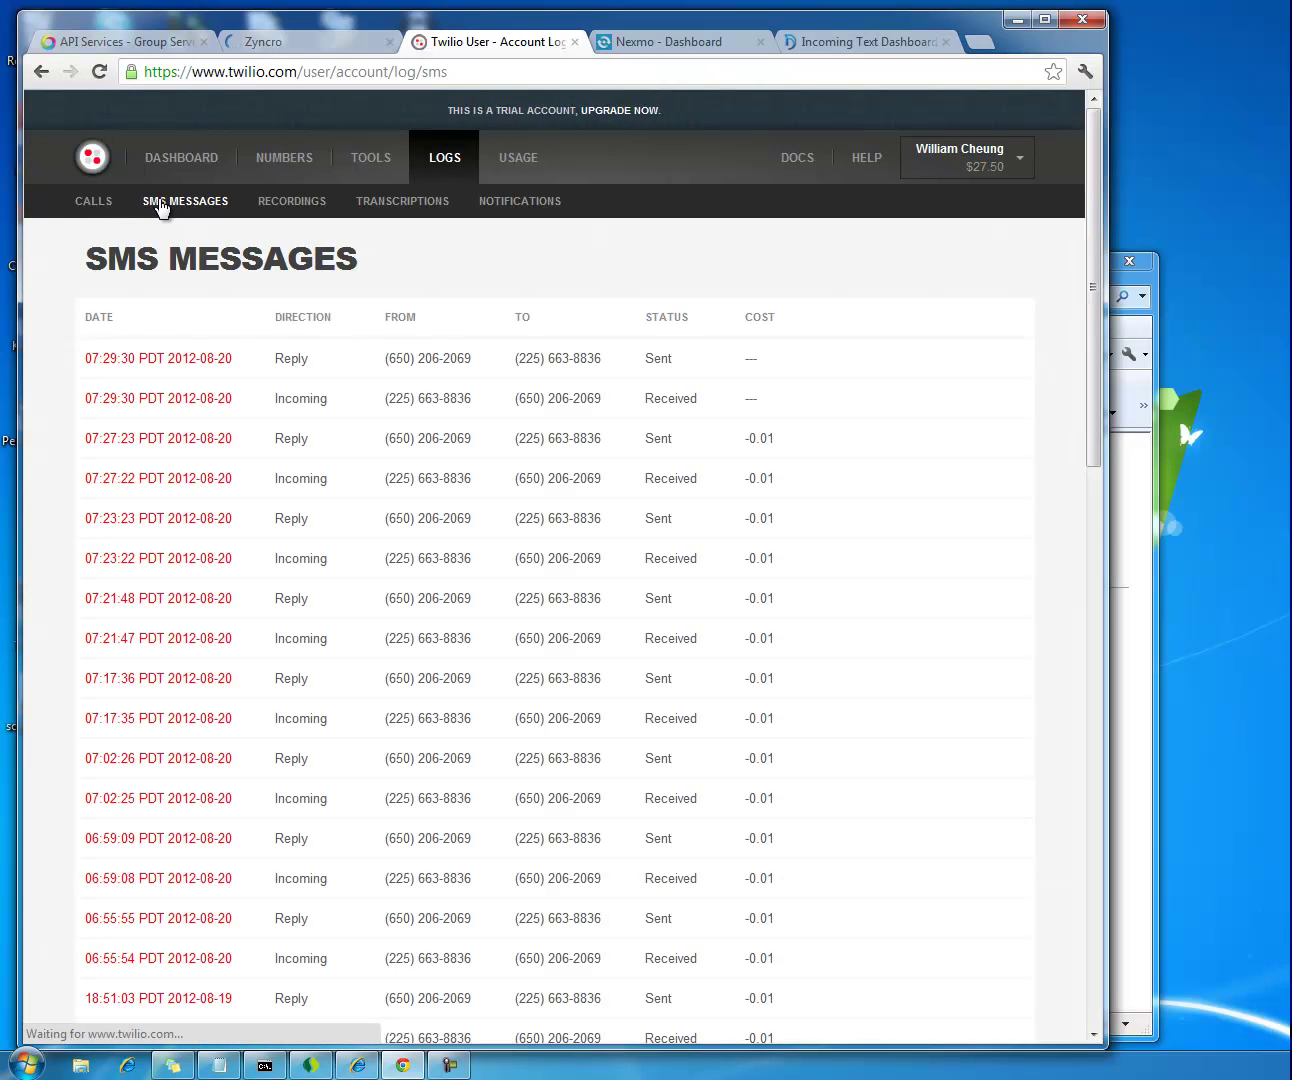
pyautogui.click(208, 362)
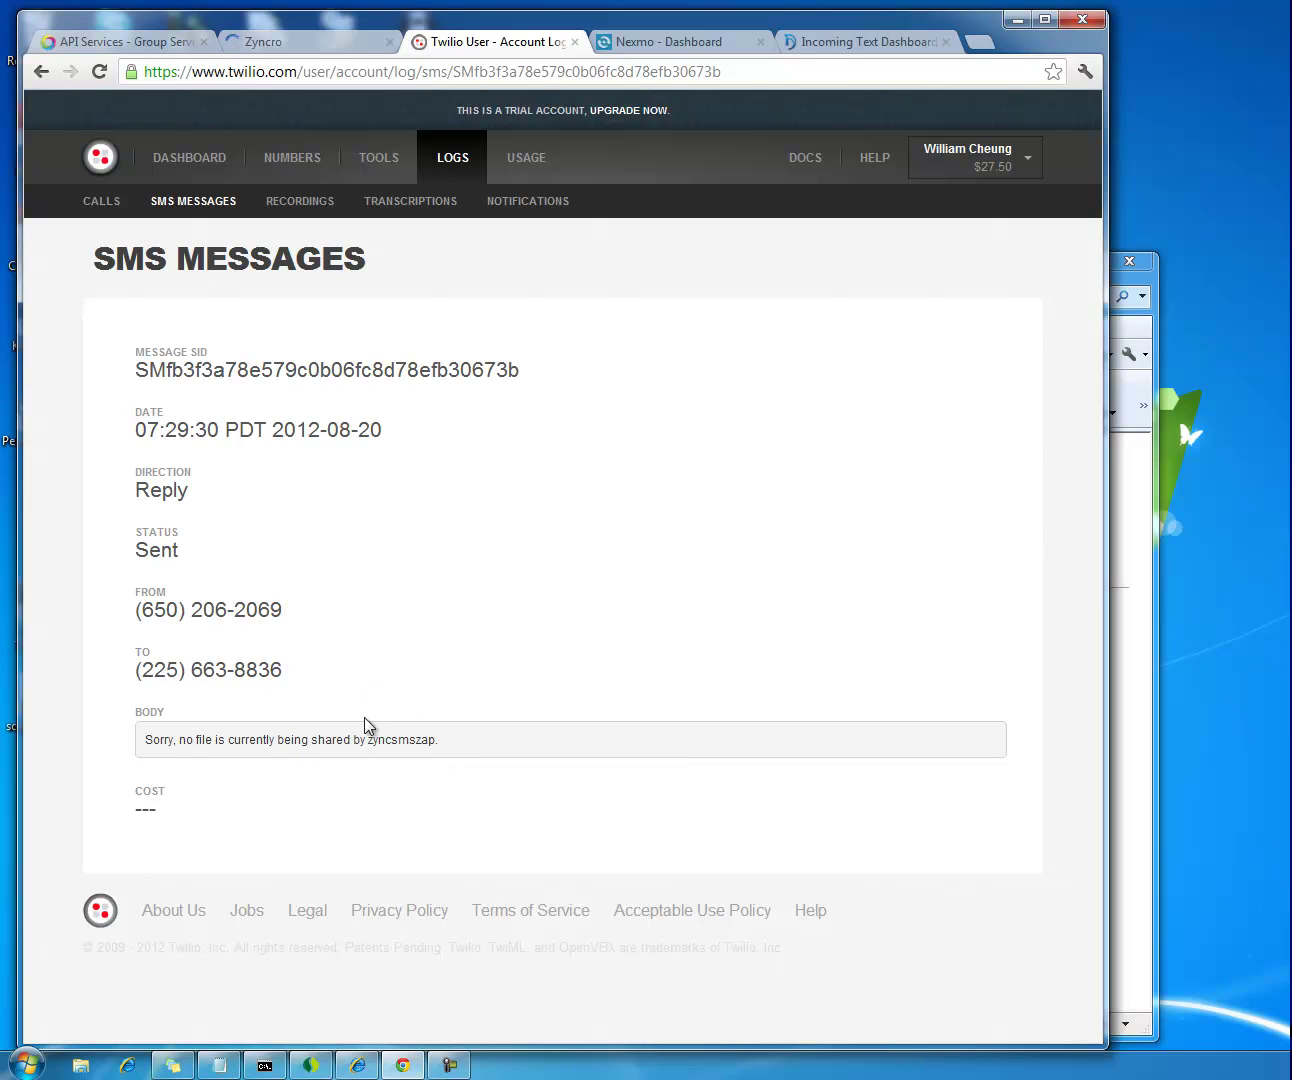
# Review the zyncsmszap activity logs and the Zyncro search results for its posts, ending on the zyncsmszap home page
pyautogui.click(360, 1066)
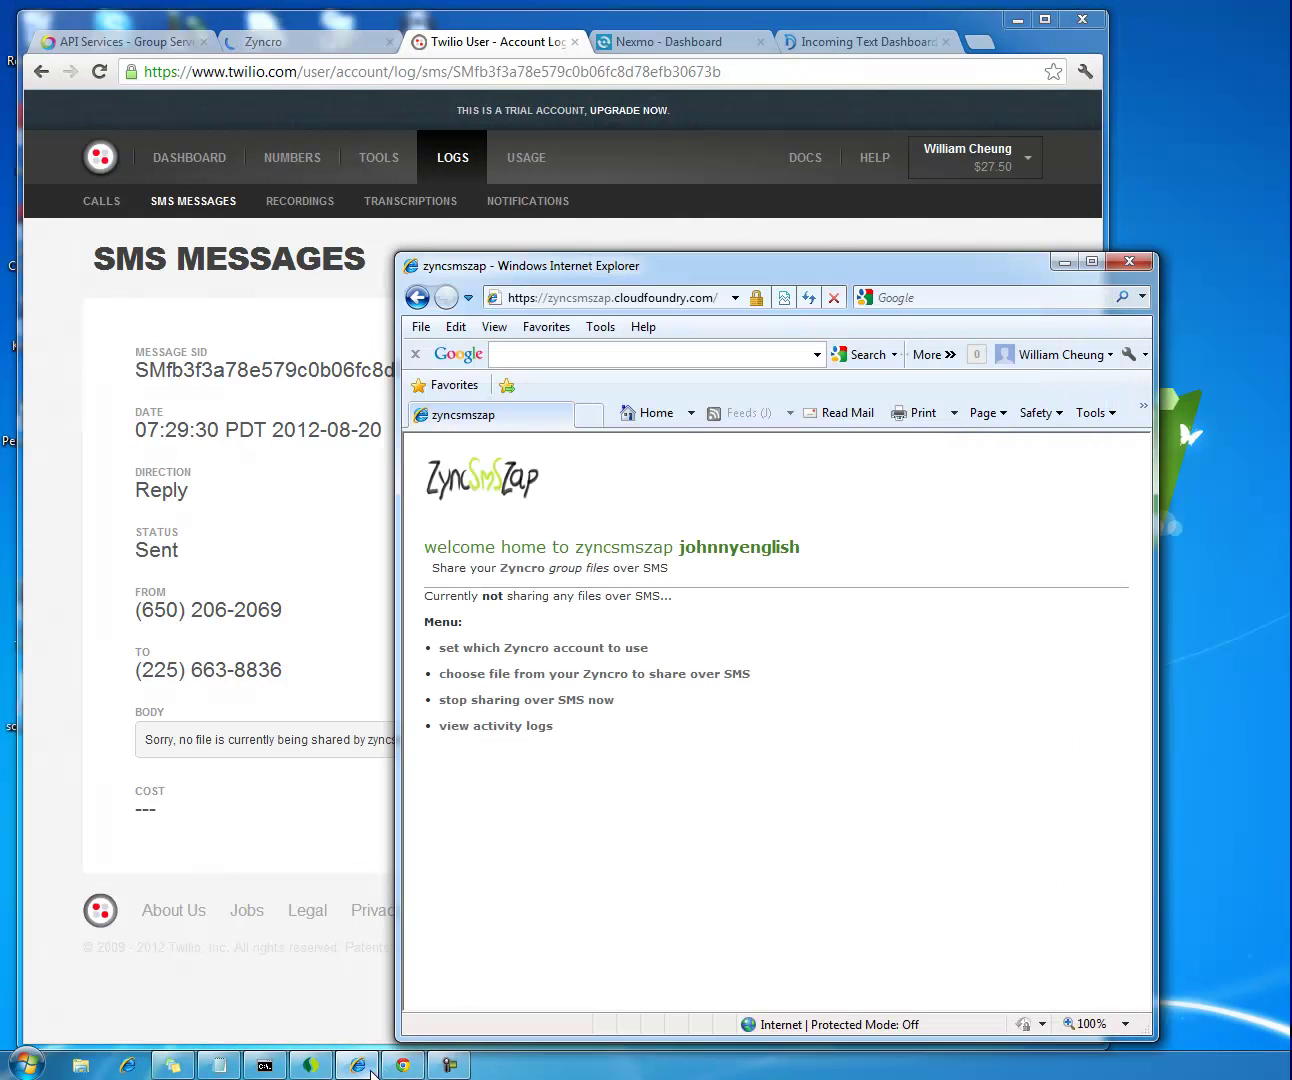
pyautogui.click(531, 727)
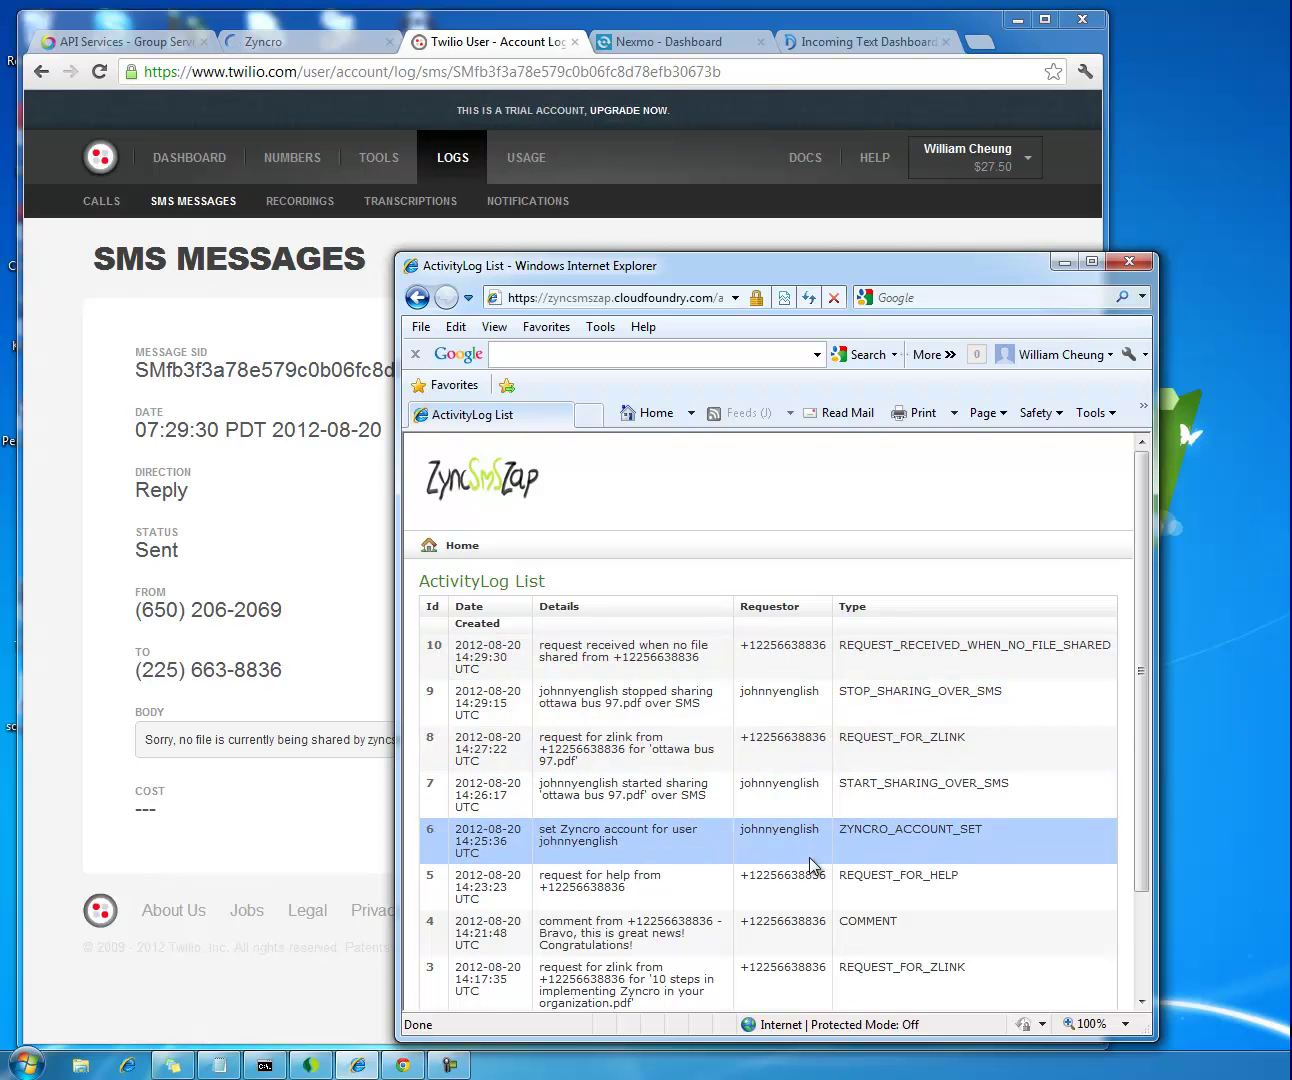
pyautogui.scroll(-2, 900, 901)
pyautogui.scroll(2, 900, 901)
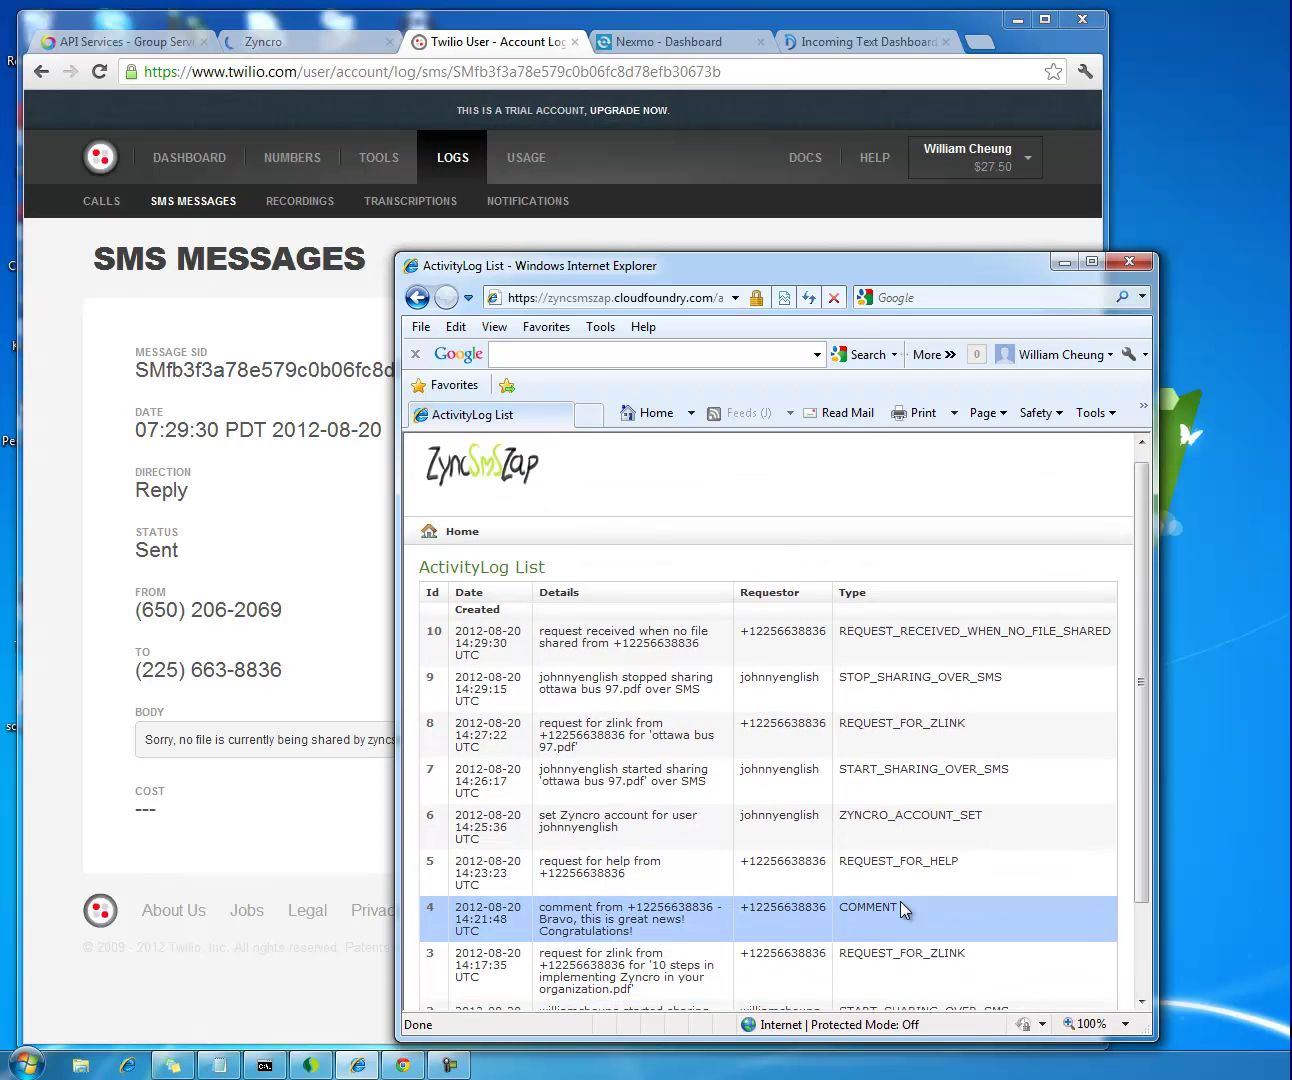
pyautogui.click(452, 547)
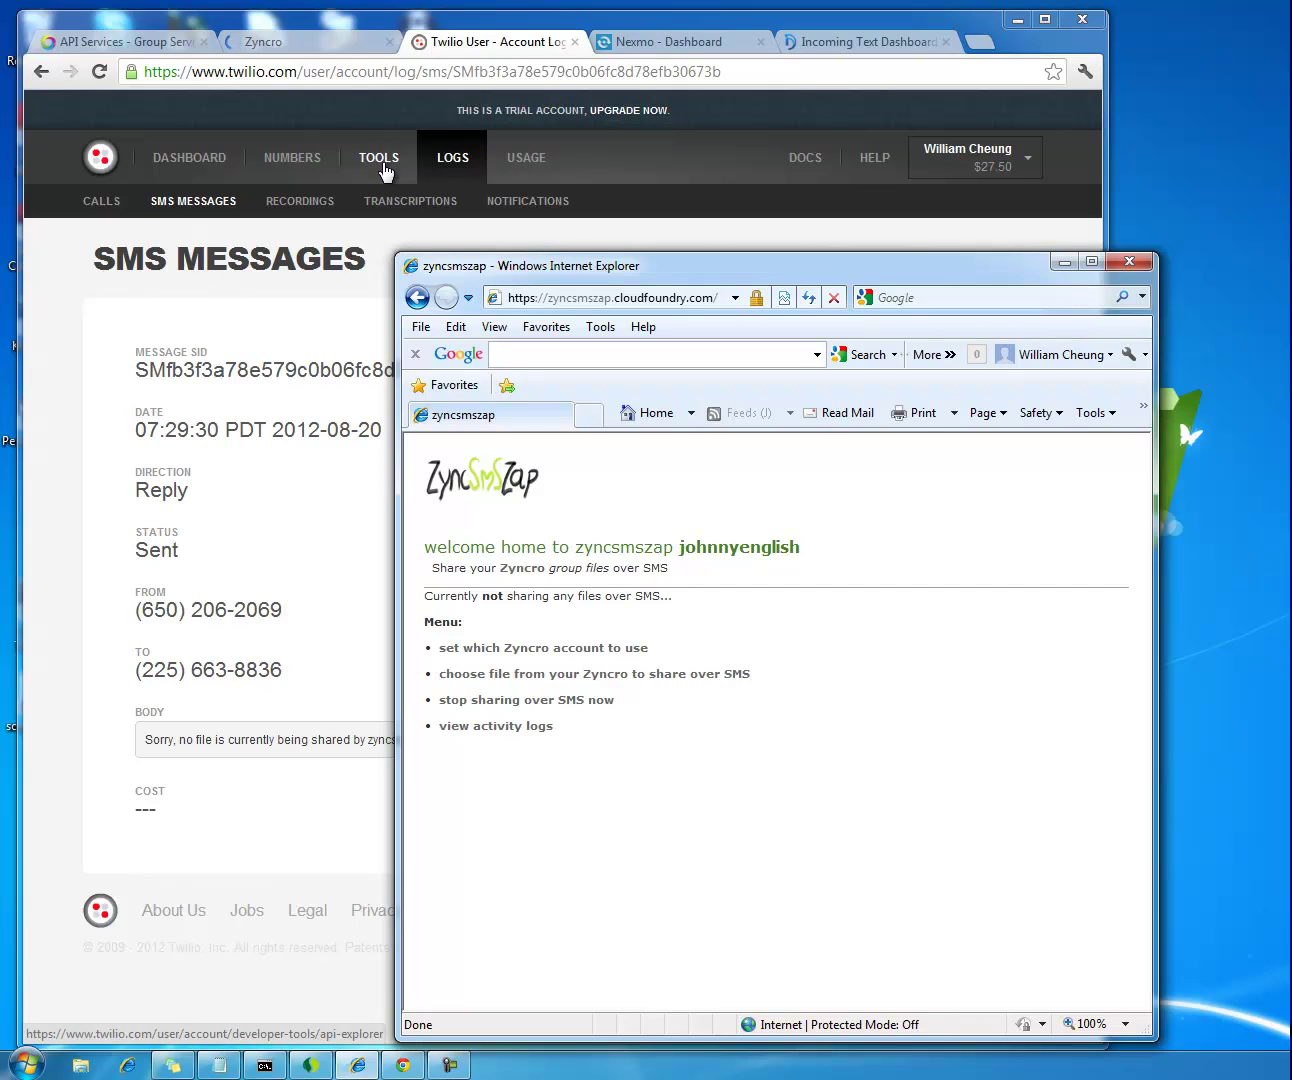
pyautogui.click(282, 40)
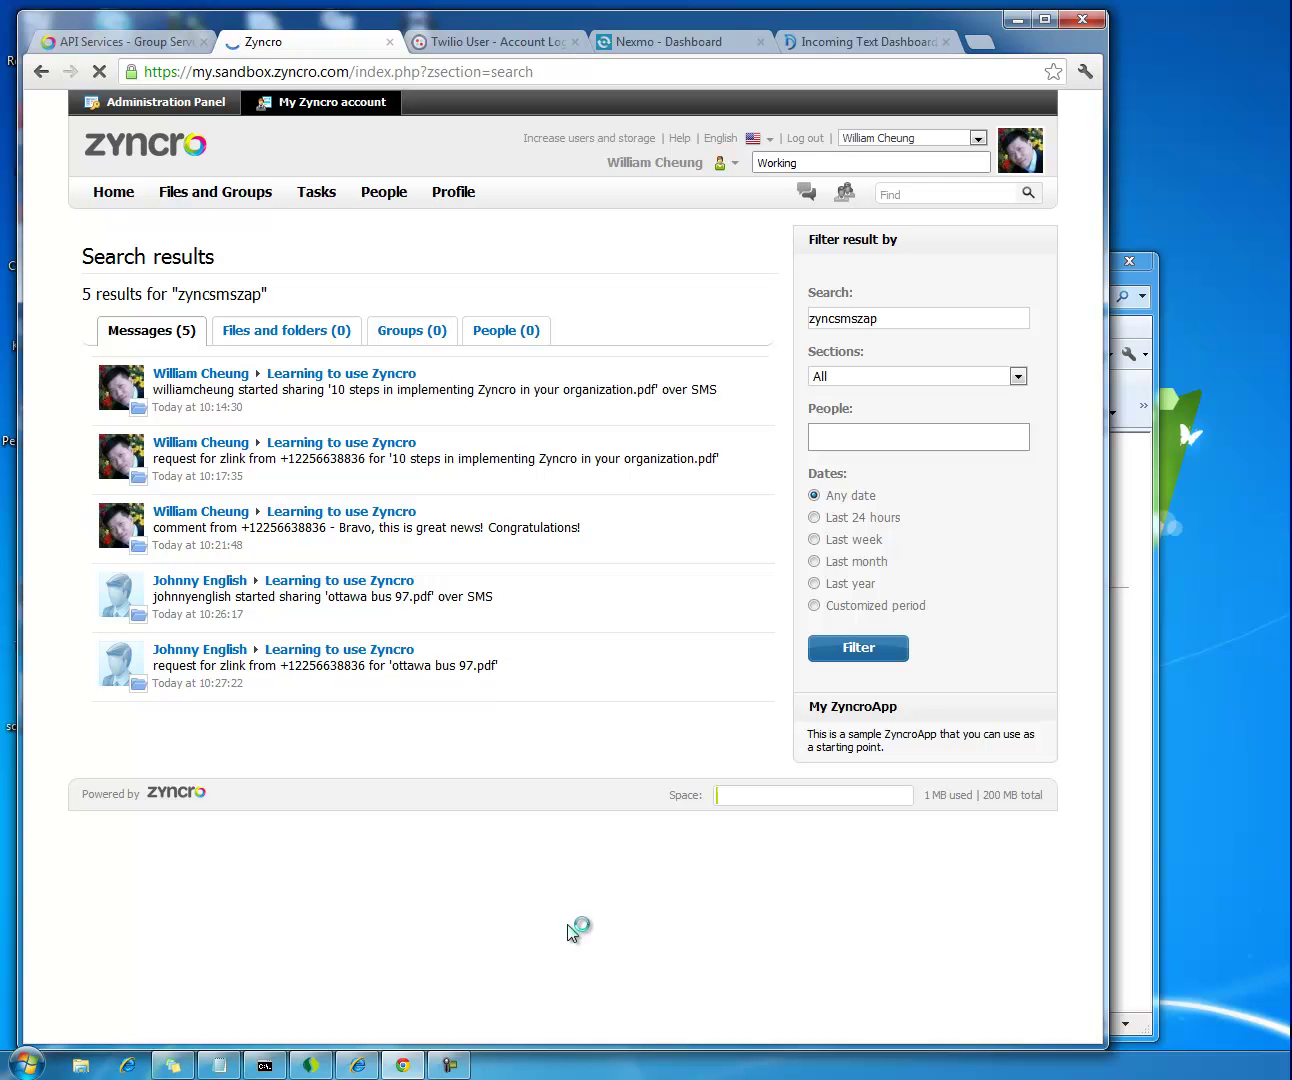
pyautogui.click(357, 1065)
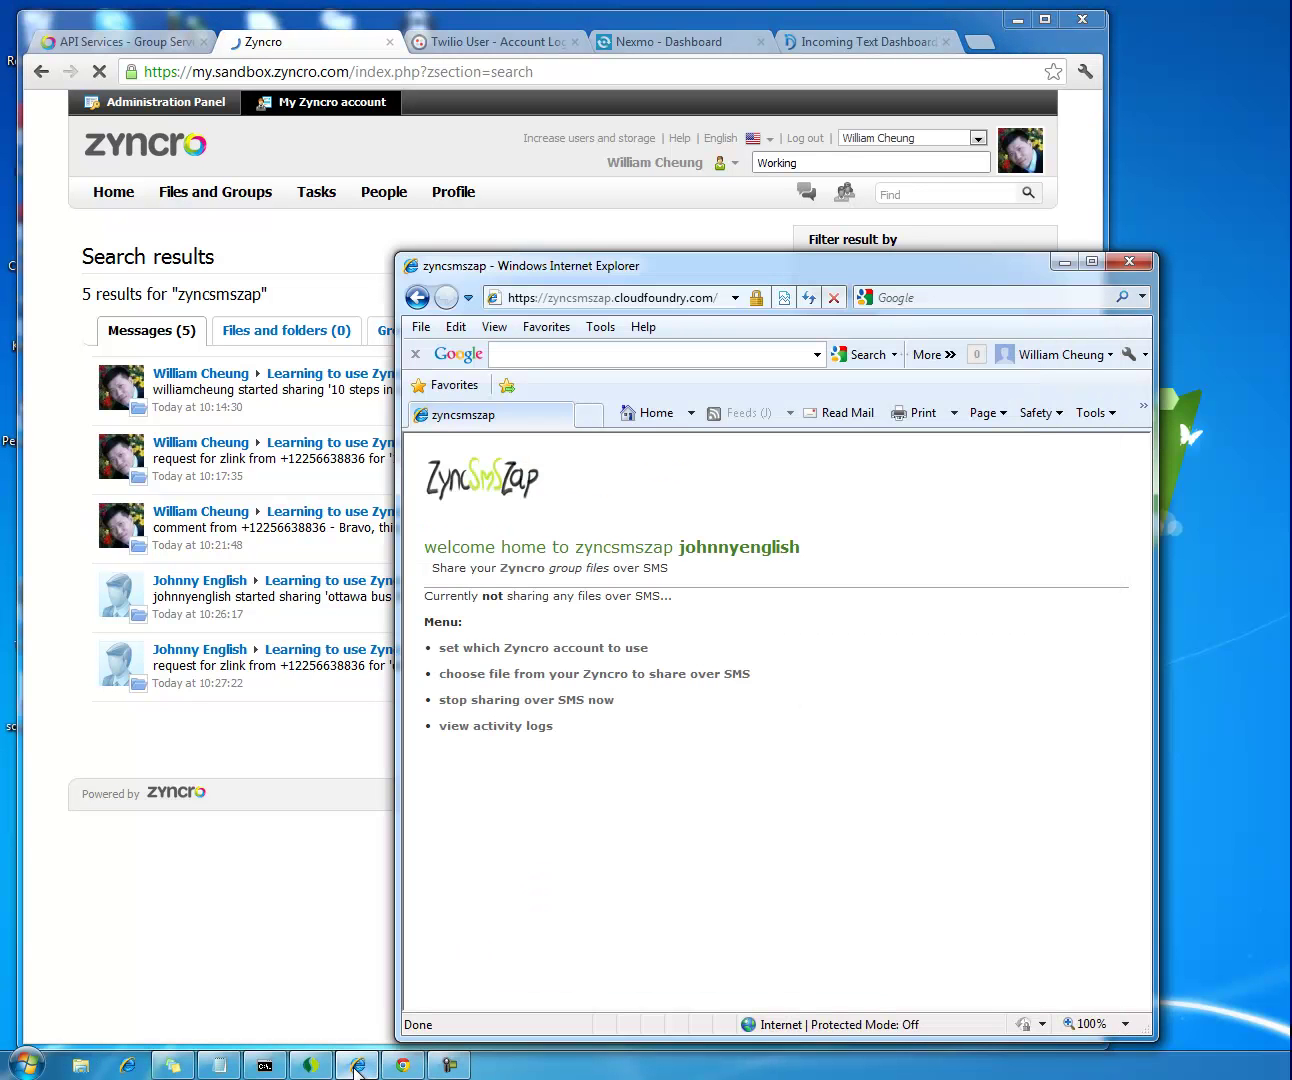